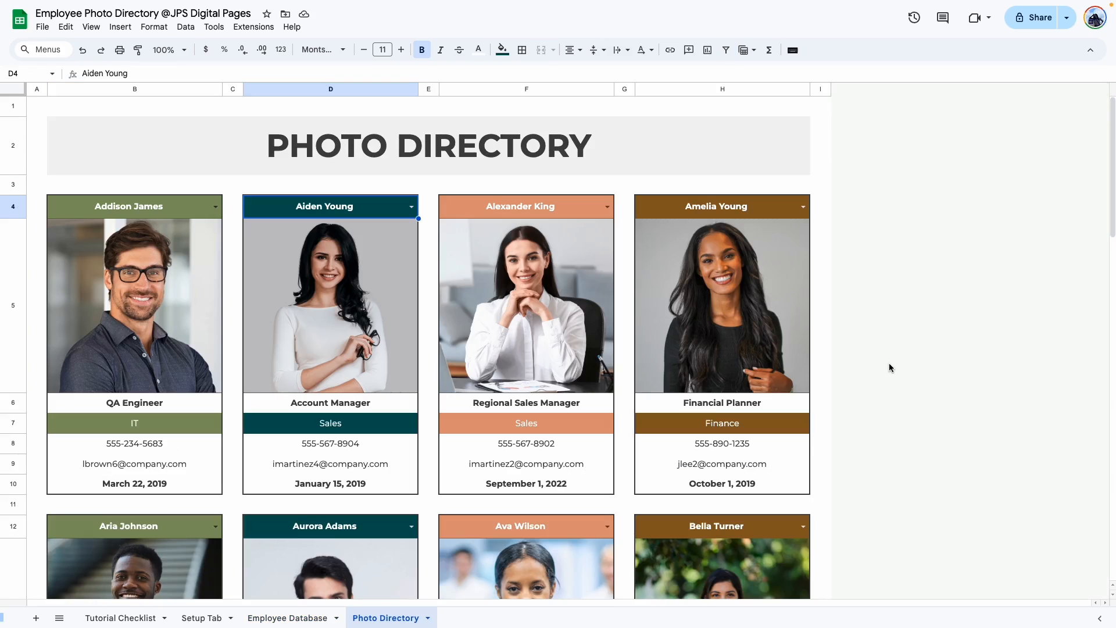
Open the Tutorial Checklist sheet and set its zoom to 150%.
{"action": "left_click", "coordinate": [819, 346]}
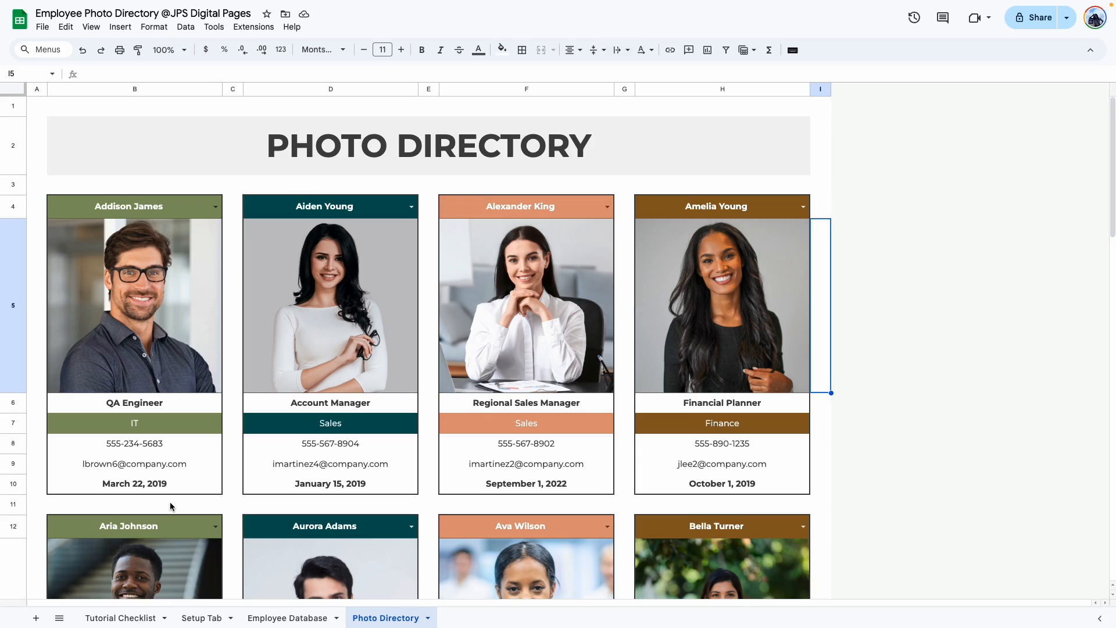
{"action": "left_click", "coordinate": [145, 616]}
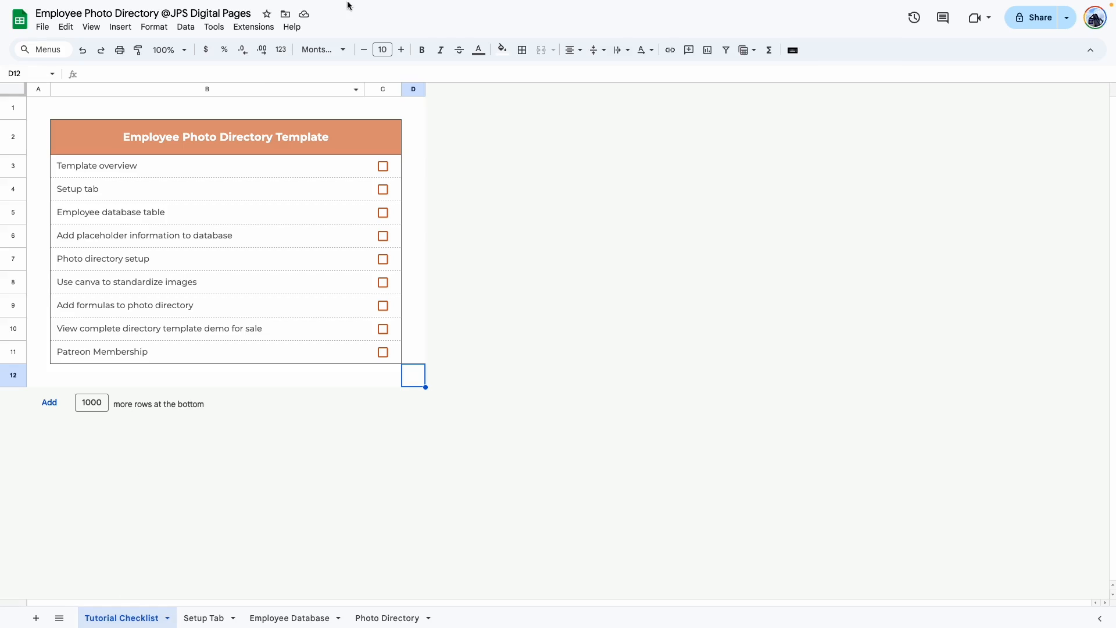
{"action": "left_click", "coordinate": [184, 50]}
{"action": "left_click", "coordinate": [168, 163]}
{"action": "left_click", "coordinate": [654, 372]}
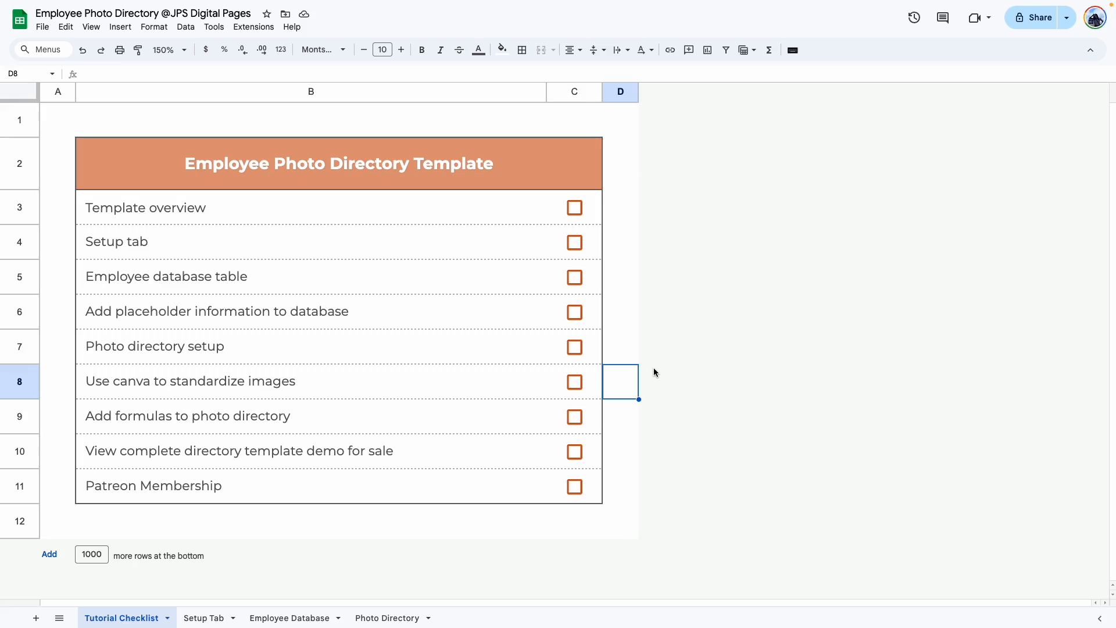
{"action": "key", "text": "Down"}
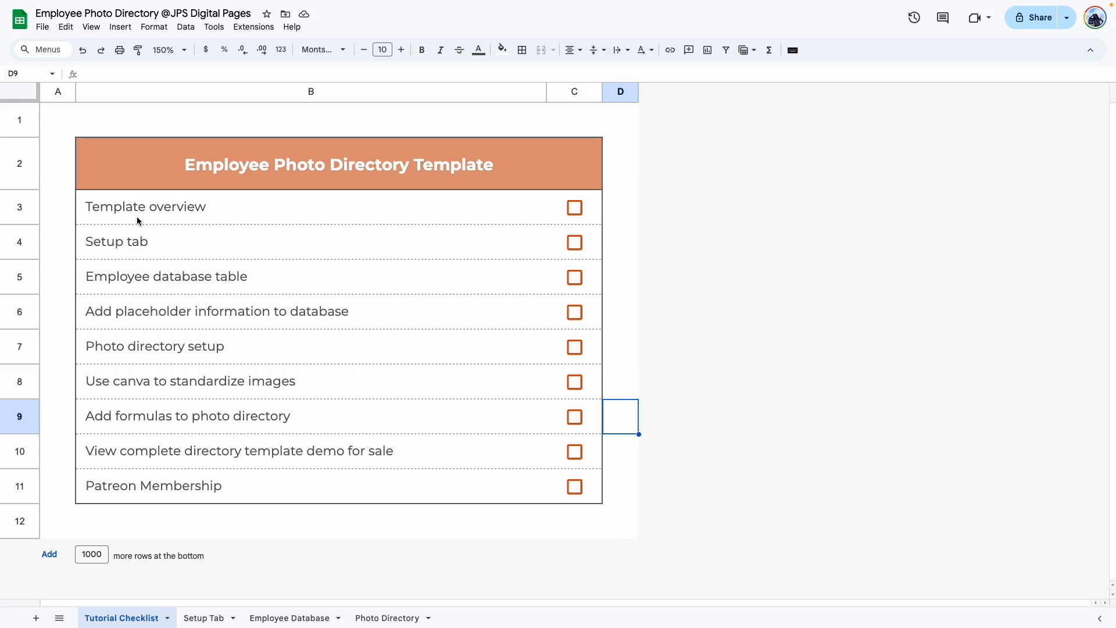
Mark the Template overview item as complete in the checklist and select the Setup tab item.
{"action": "left_click", "coordinate": [580, 209]}
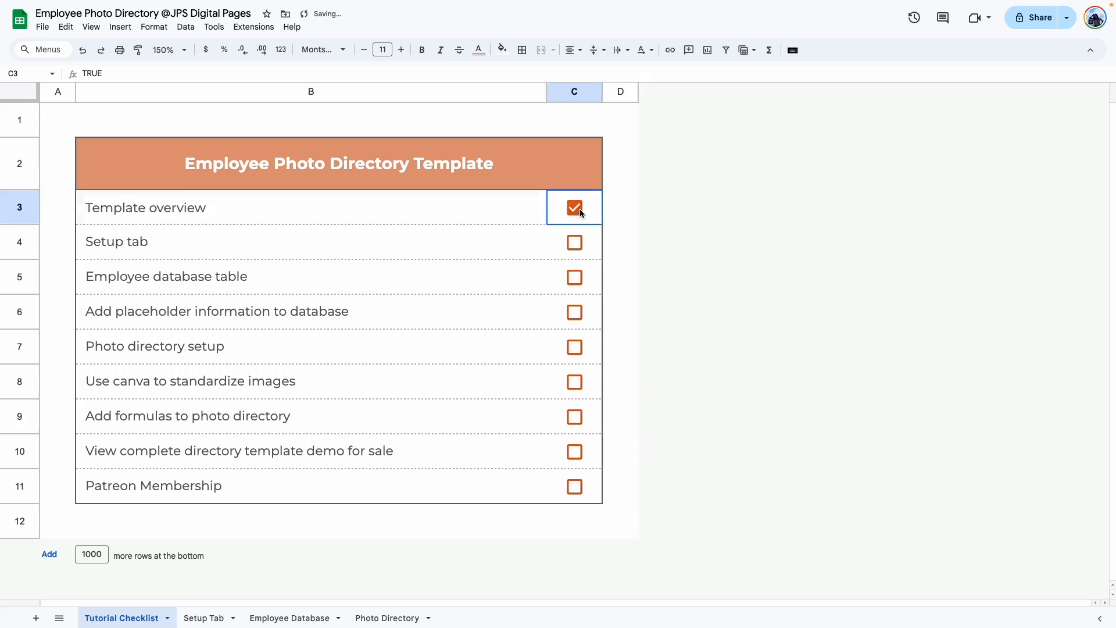
{"action": "left_click", "coordinate": [228, 262]}
{"action": "left_click", "coordinate": [233, 240]}
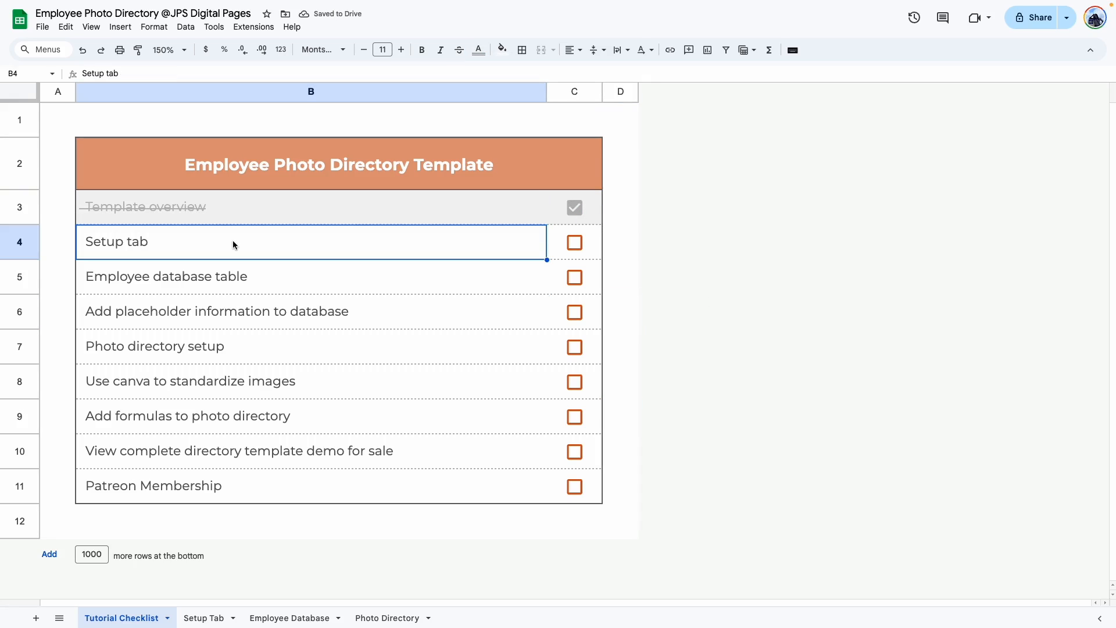
Add a new blank sheet directly after the Setup Tab sheet.
{"action": "left_click", "coordinate": [204, 618]}
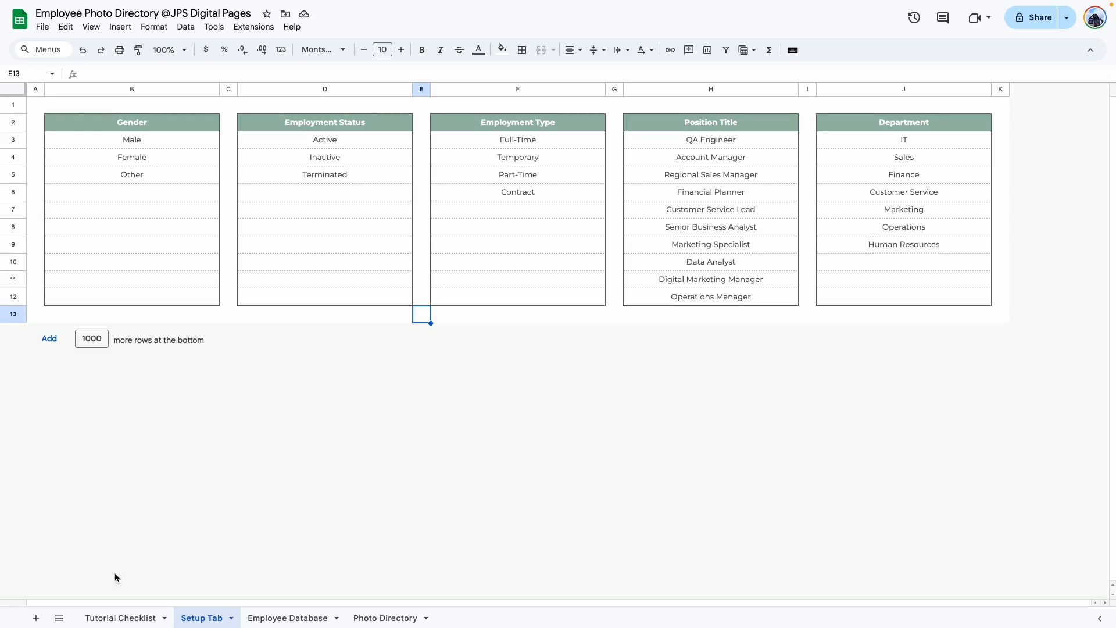
{"action": "left_click", "coordinate": [36, 617]}
{"action": "left_click", "coordinate": [213, 376]}
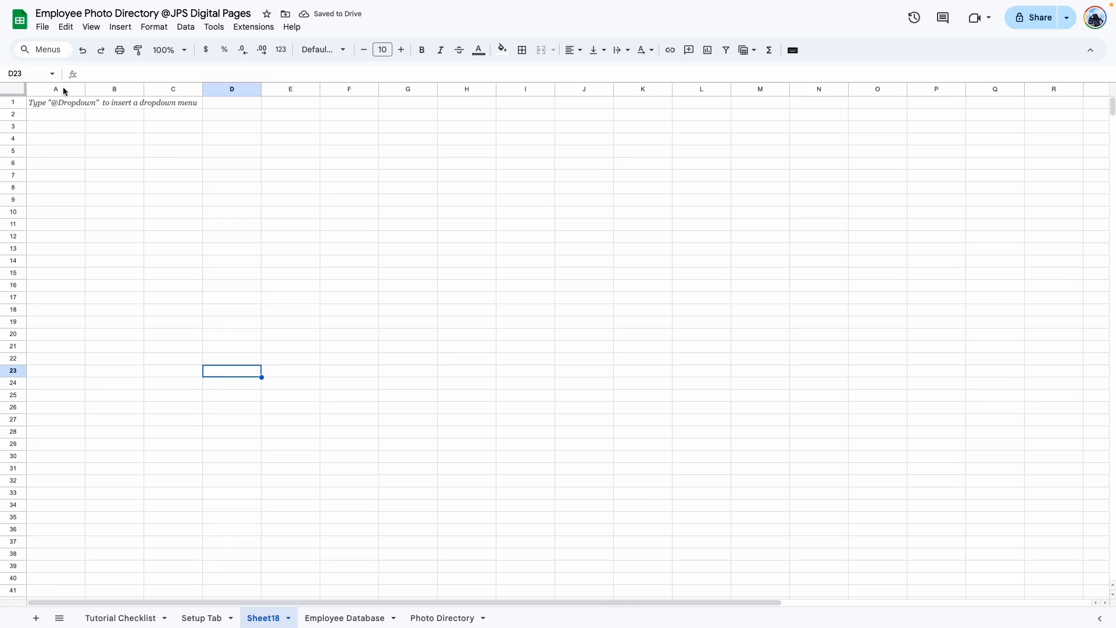
Format all cells of the new sheet in Montserrat, centered horizontally and aligned to the middle vertically.
{"action": "left_click", "coordinate": [17, 89]}
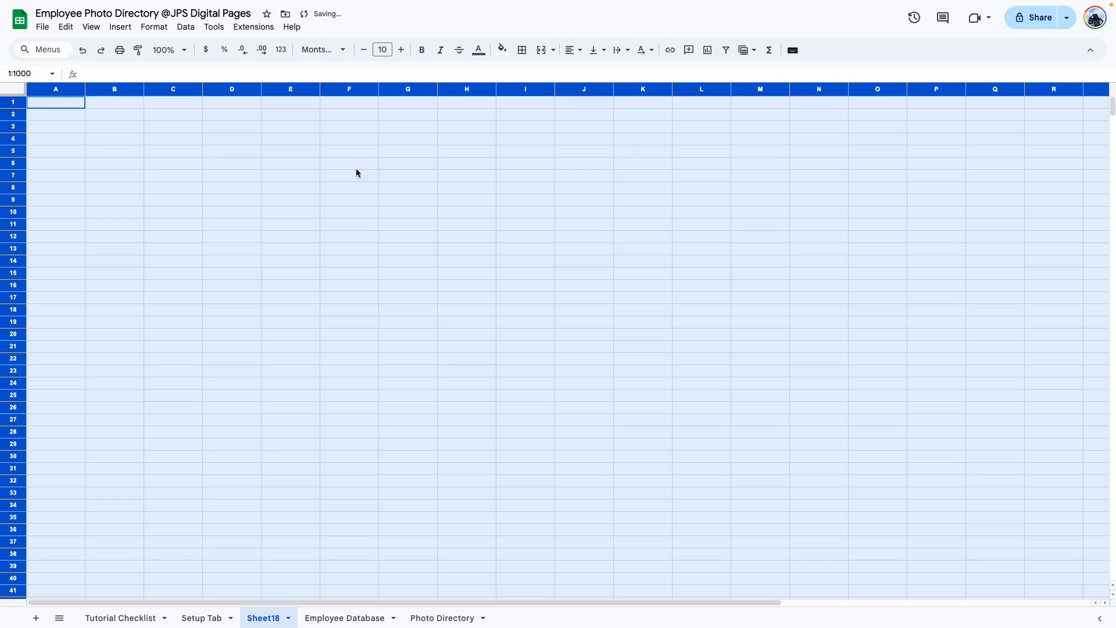
{"action": "left_click", "coordinate": [573, 49]}
{"action": "left_click", "coordinate": [592, 73]}
{"action": "left_click", "coordinate": [598, 49]}
{"action": "left_click", "coordinate": [611, 72]}
{"action": "left_click", "coordinate": [517, 222]}
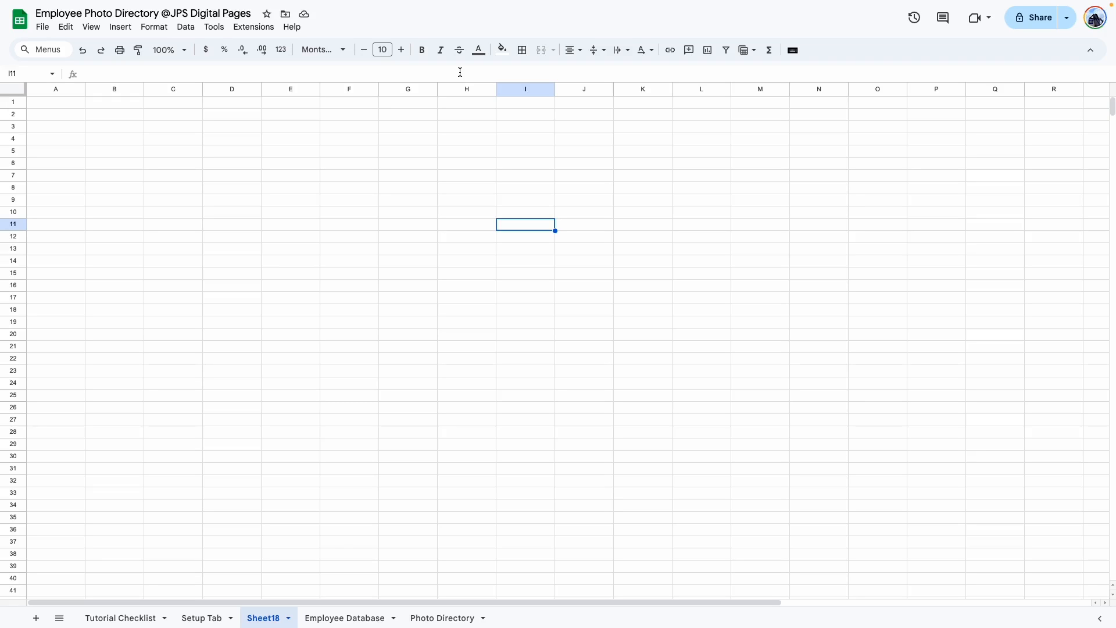
Delete columns L to Z from the new sheet, using the Setup Tab layout as reference.
{"action": "left_click", "coordinate": [206, 618]}
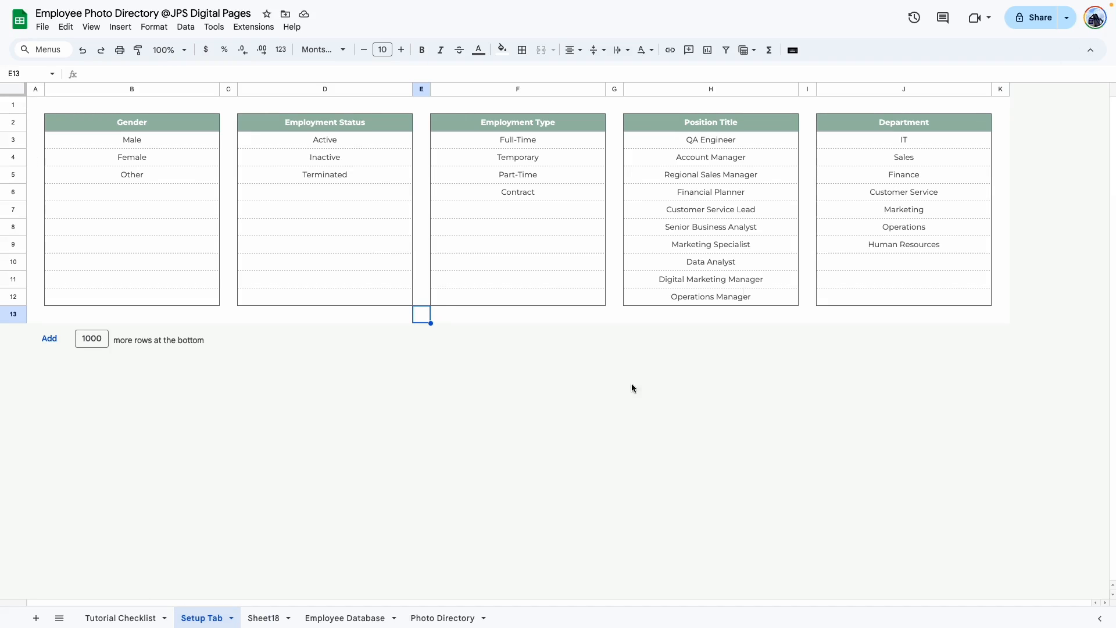
{"action": "left_click", "coordinate": [263, 617]}
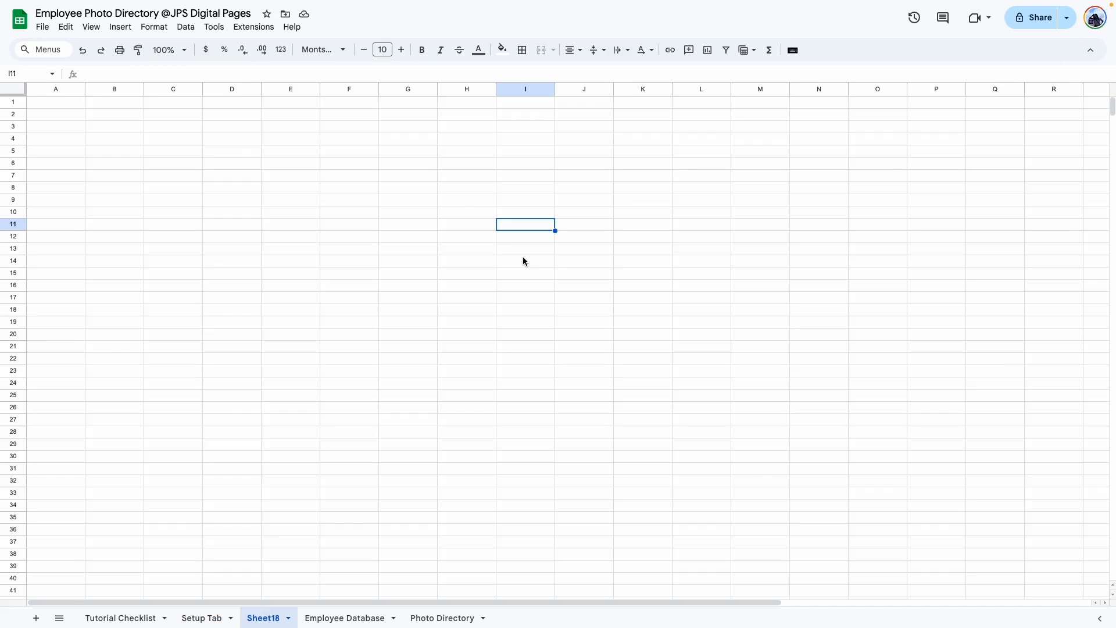
{"action": "left_click", "coordinate": [696, 88]}
{"action": "key", "text": "ctrl+shift+Right"}
{"action": "right_click", "coordinate": [695, 88]}
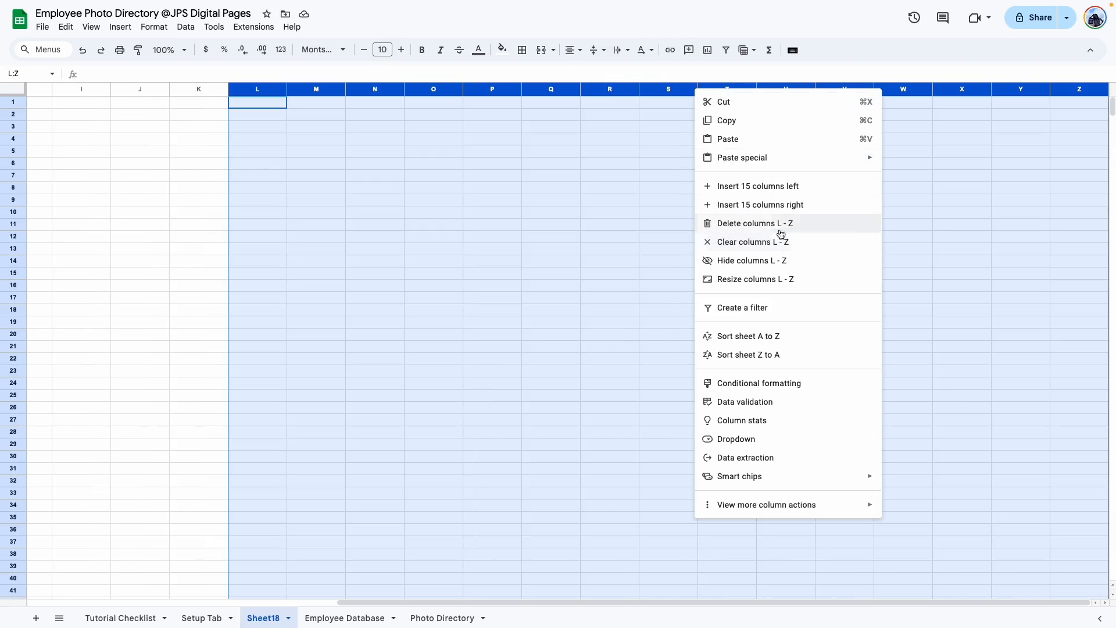
{"action": "left_click", "coordinate": [714, 223]}
Delete rows 14 to 1000 from the new sheet.
{"action": "left_click", "coordinate": [15, 260]}
{"action": "key", "text": "super+shift+Down"}
{"action": "right_click", "coordinate": [20, 244]}
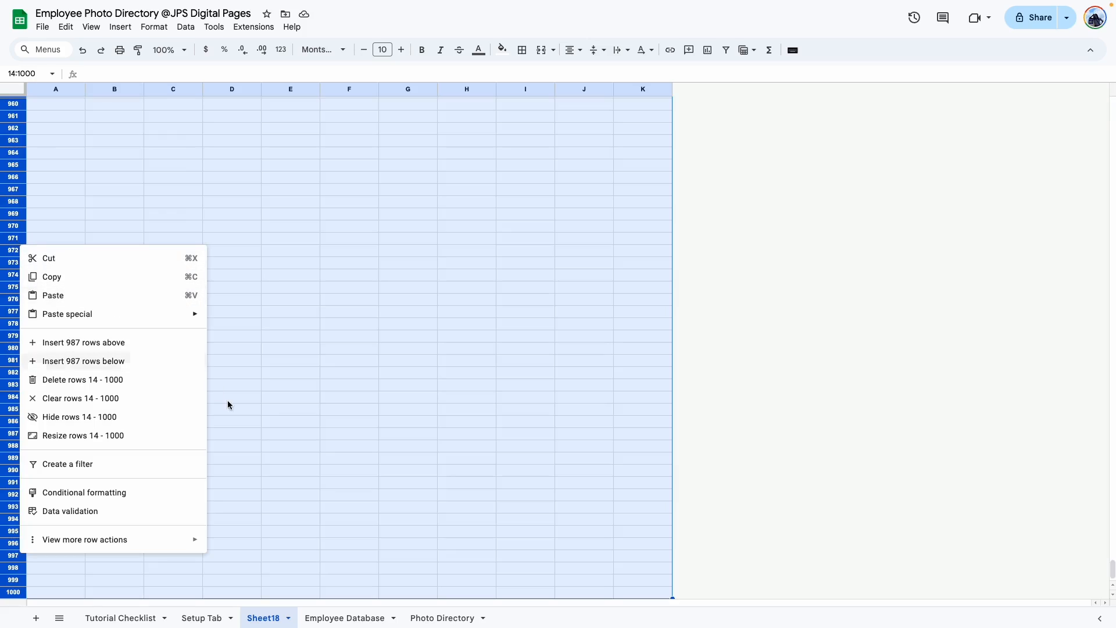
{"action": "left_click", "coordinate": [55, 382]}
Set the width of columns B, D, F, H and J on the new sheet to 300 pixels.
{"action": "left_click", "coordinate": [202, 618]}
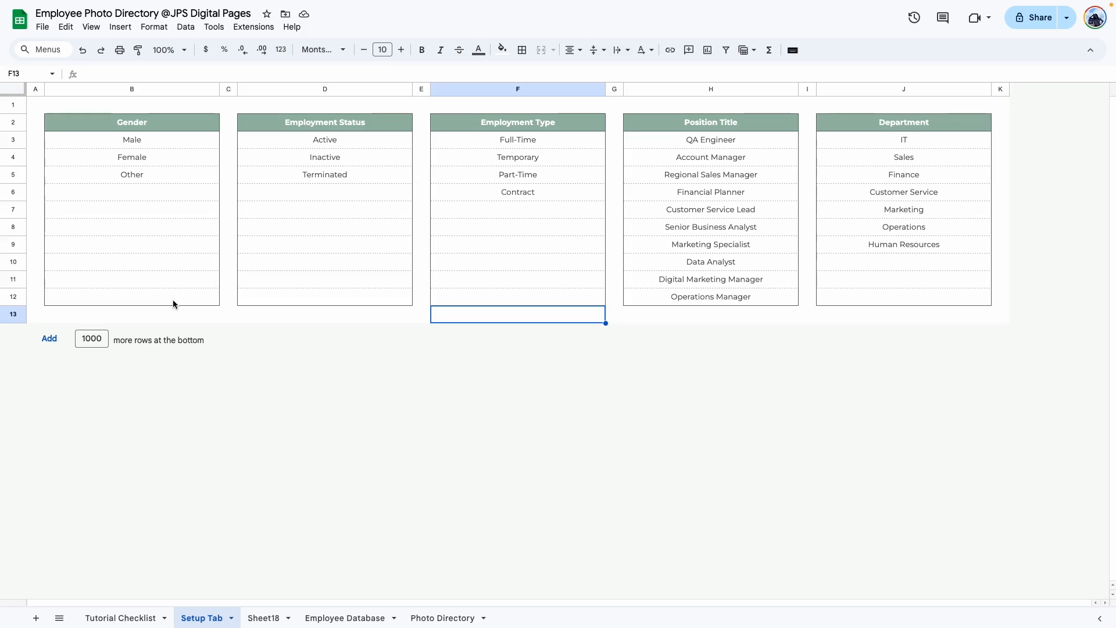
{"action": "left_click", "coordinate": [263, 618]}
{"action": "left_click", "coordinate": [230, 88], "text": "ctrl"}
{"action": "left_click", "coordinate": [349, 88], "text": "ctrl"}
{"action": "left_click", "coordinate": [468, 87], "text": "ctrl"}
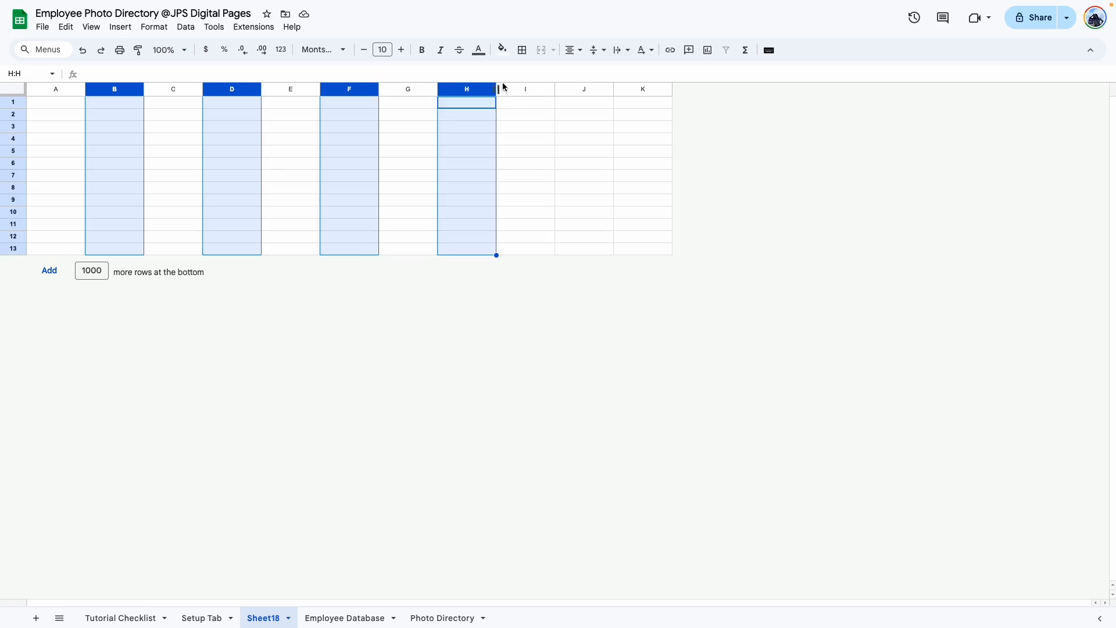
{"action": "left_click", "coordinate": [579, 84], "text": "ctrl"}
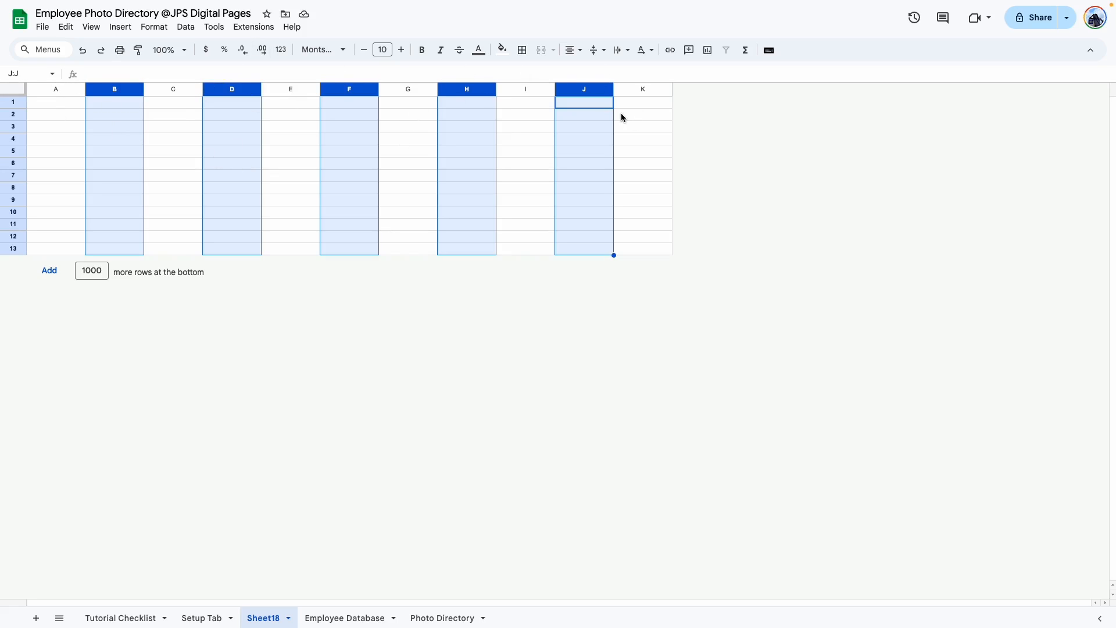
{"action": "right_click", "coordinate": [587, 89]}
{"action": "left_click", "coordinate": [656, 164]}
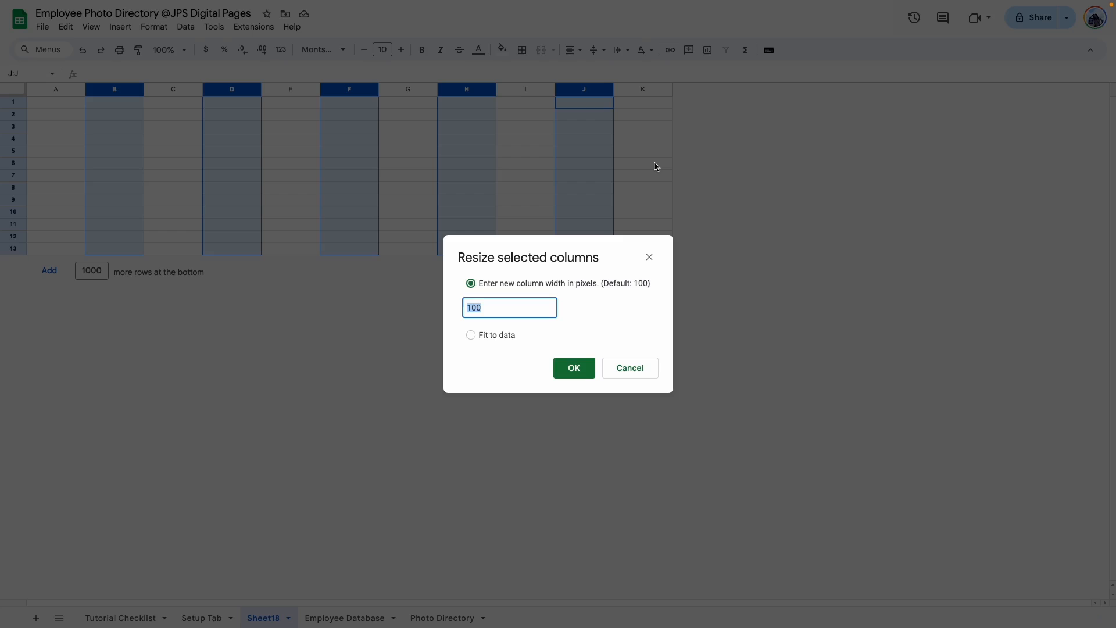
{"action": "type", "text": "300"}
{"action": "key", "text": "Return"}
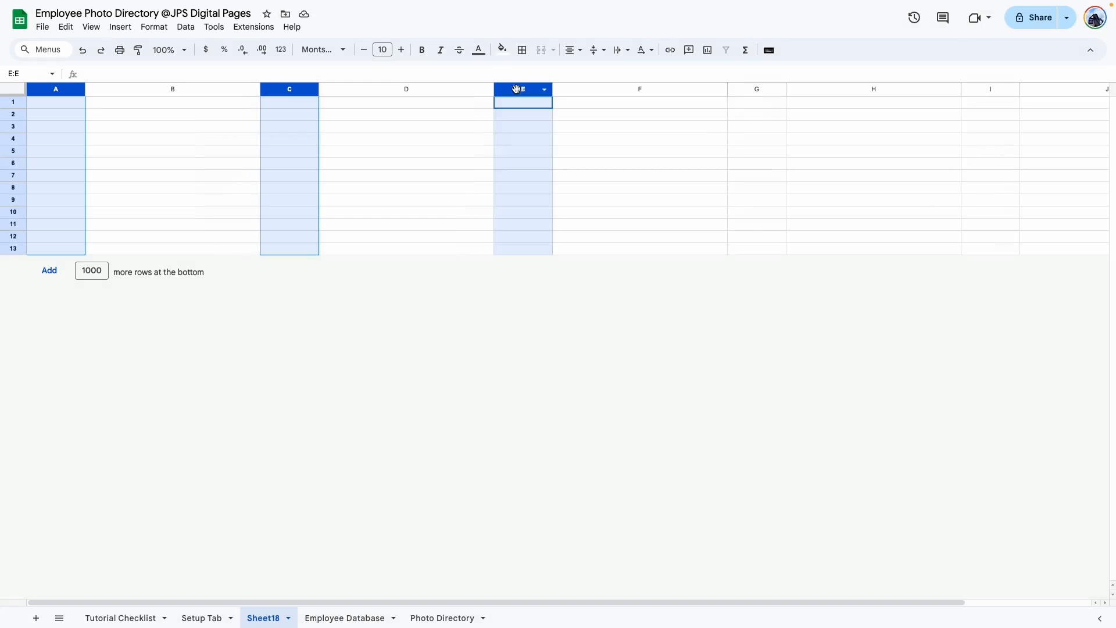
{"action": "left_click", "coordinate": [759, 89], "text": "super"}
{"action": "left_click", "coordinate": [989, 89], "text": "super"}
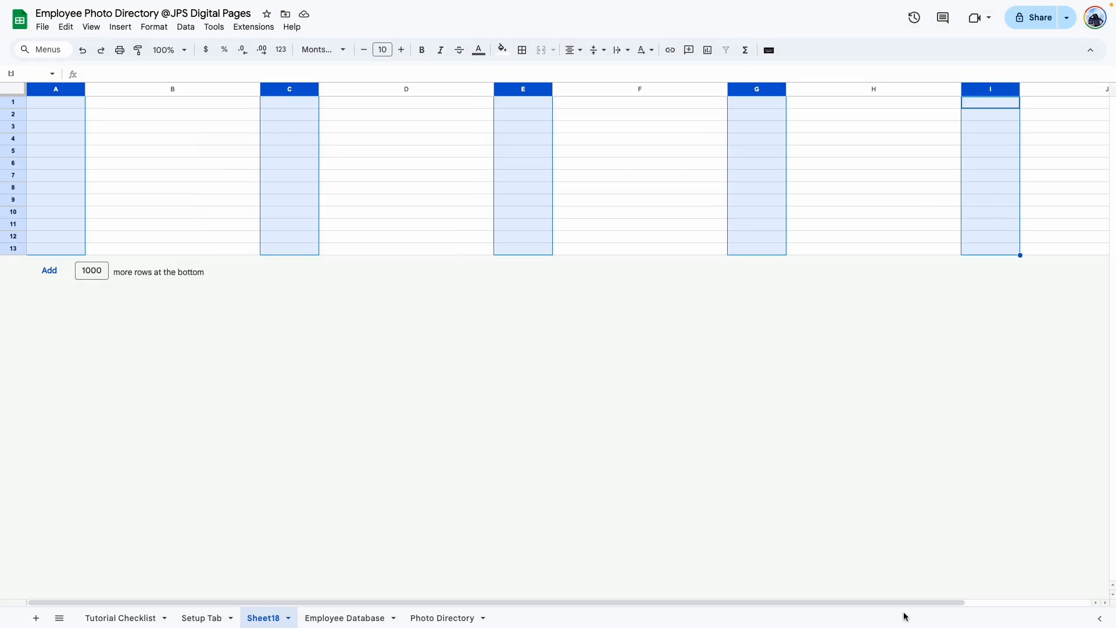
{"action": "left_click_drag", "start_coordinate": [963, 603], "coordinate": [1094, 605]}
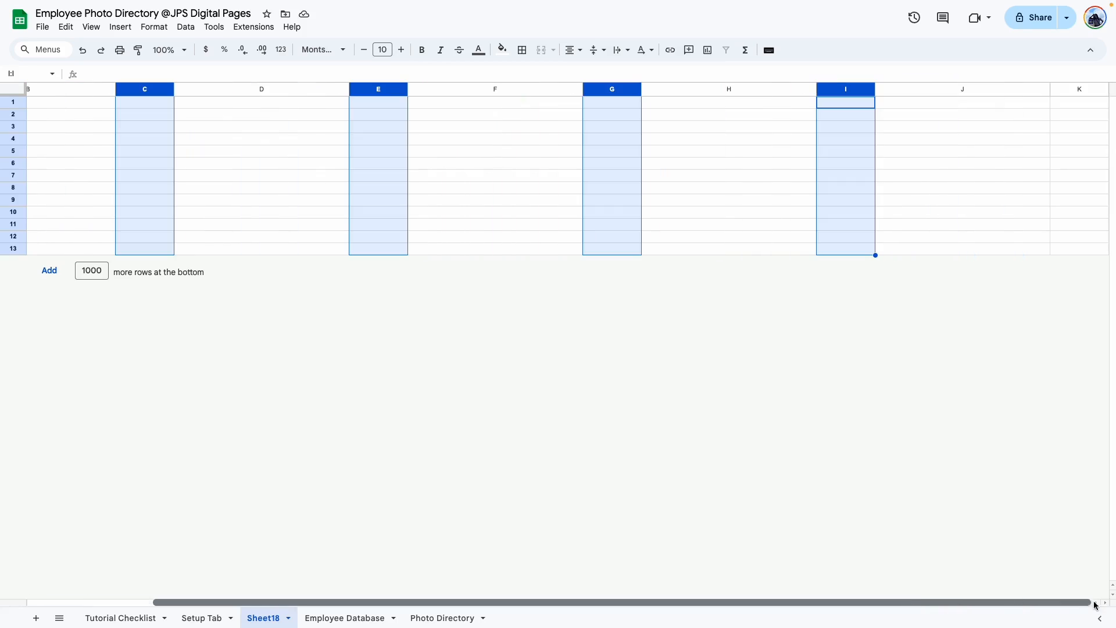
{"action": "left_click", "coordinate": [1067, 90], "text": "super"}
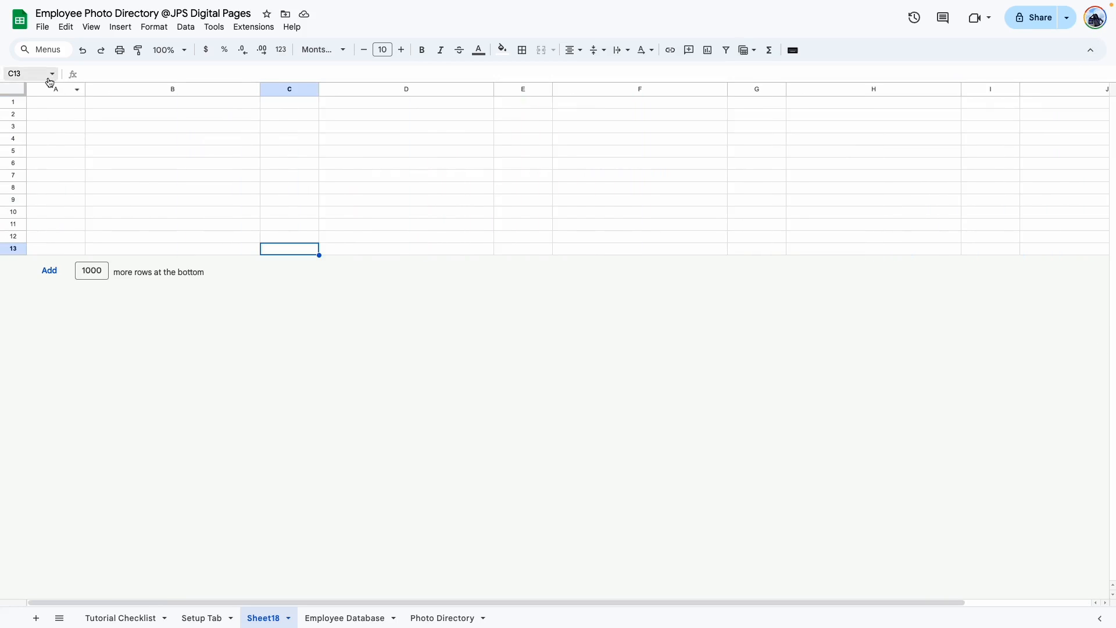
Set the width of the spacer columns A, C, E, G, I and K to 30 pixels.
{"action": "left_click", "coordinate": [47, 90]}
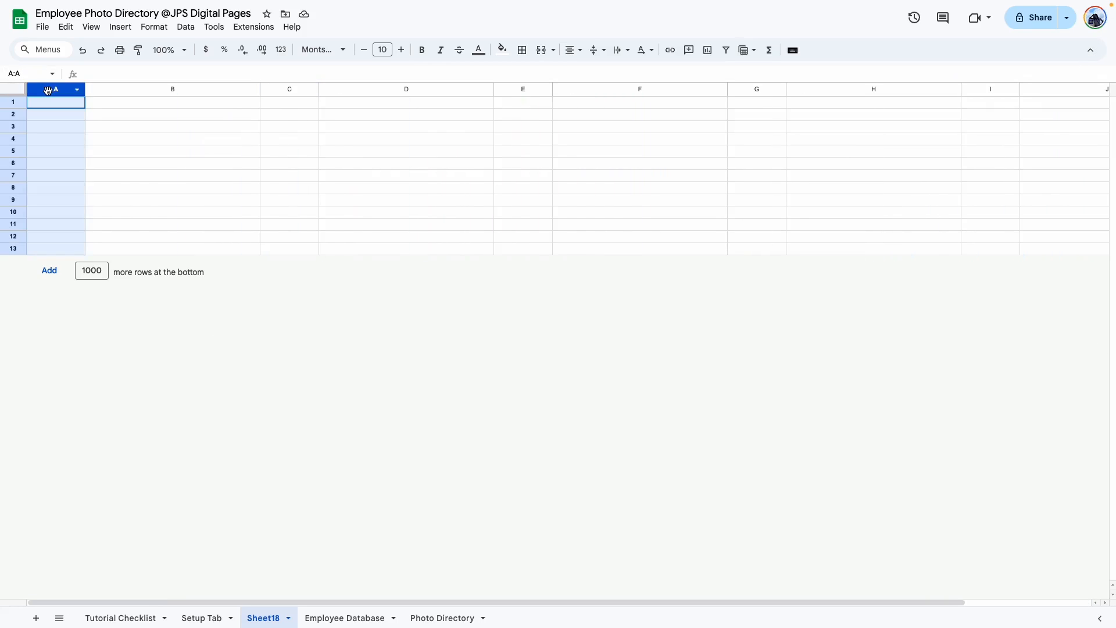
{"action": "left_click", "coordinate": [289, 89], "text": "super"}
{"action": "left_click", "coordinate": [523, 89], "text": "super"}
{"action": "left_click", "coordinate": [750, 91], "text": "super"}
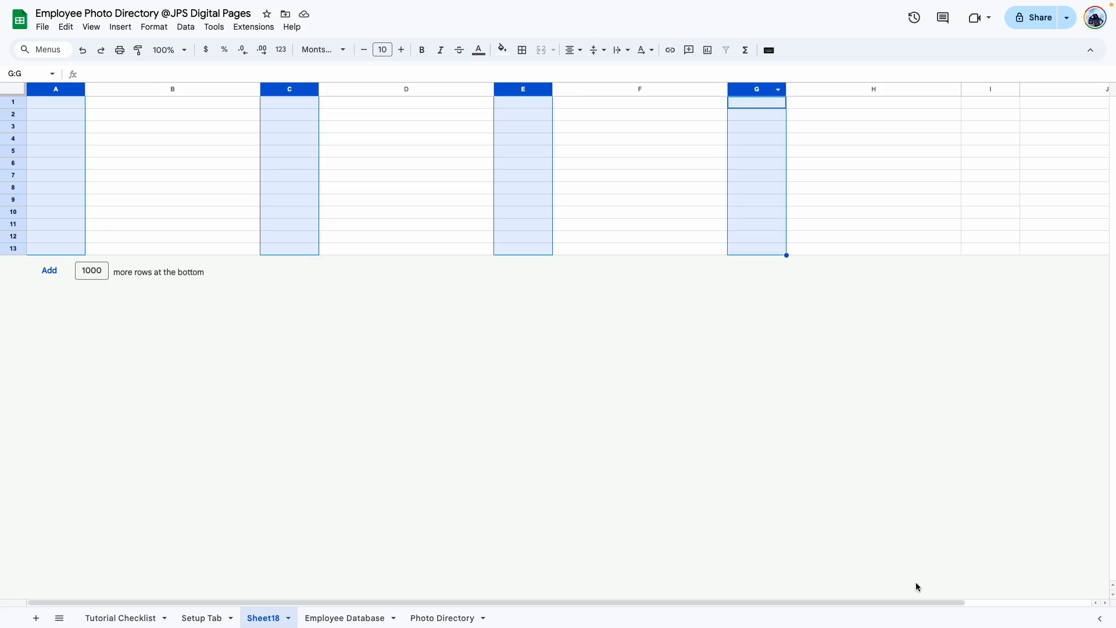
{"action": "left_click_drag", "start_coordinate": [924, 603], "coordinate": [1010, 602]}
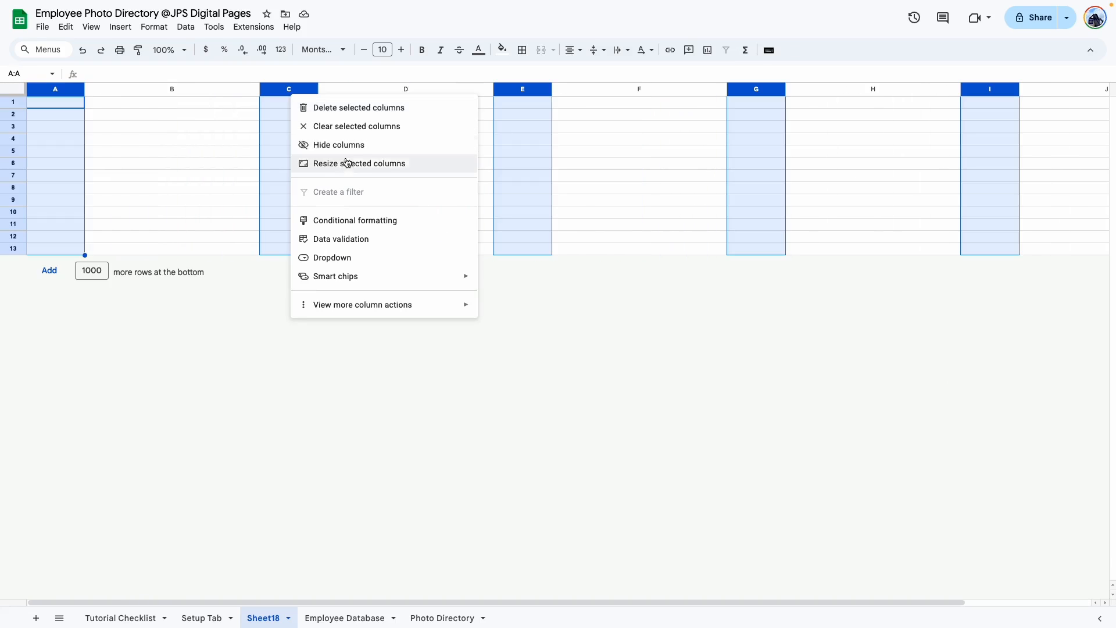
{"action": "left_click", "coordinate": [348, 163]}
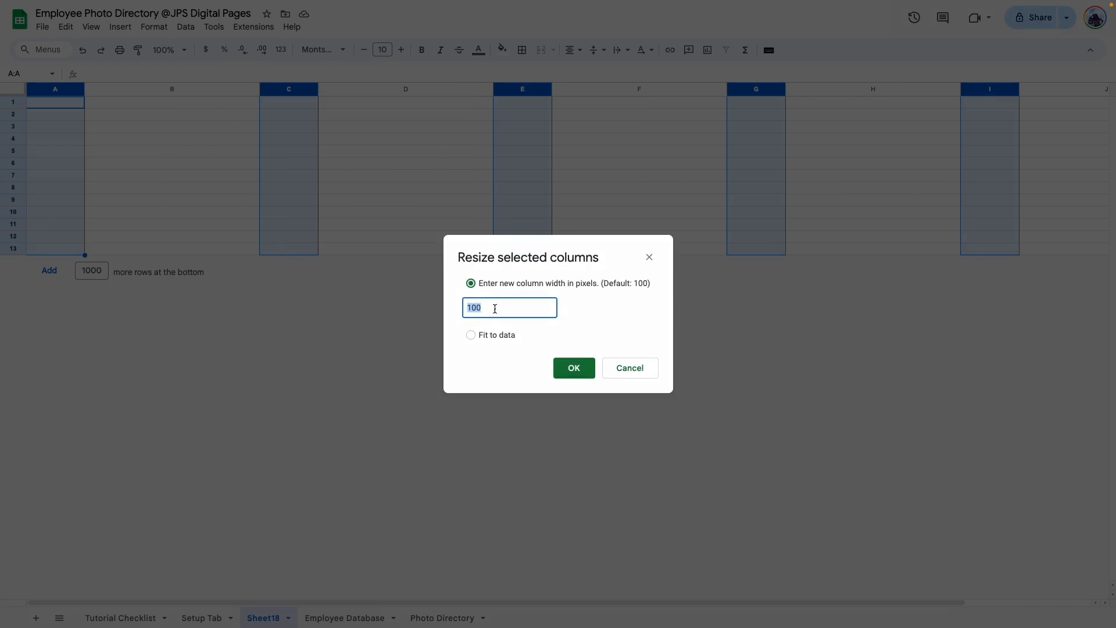
{"action": "type", "text": "30"}
{"action": "key", "text": "Return"}
Set the height of rows 1 to 13 to 30 pixels.
{"action": "left_click_drag", "start_coordinate": [12, 102], "coordinate": [13, 249]}
{"action": "right_click", "coordinate": [13, 248]}
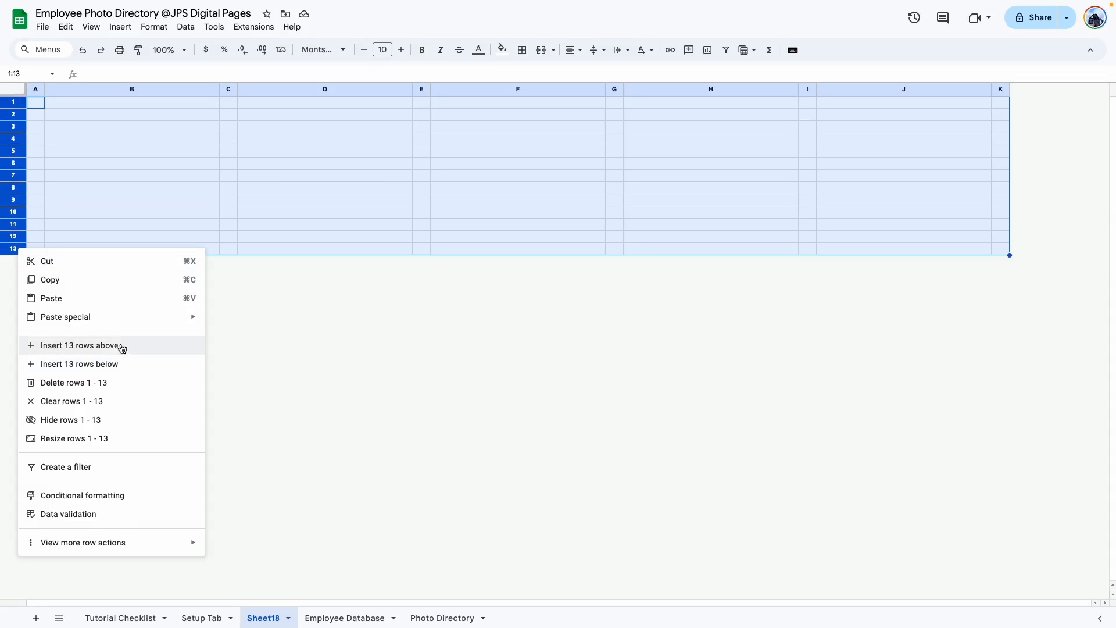
{"action": "left_click", "coordinate": [87, 440]}
{"action": "double_click", "coordinate": [527, 307]}
{"action": "type", "text": "30"}
{"action": "key", "text": "Return"}
{"action": "left_click", "coordinate": [174, 128]}
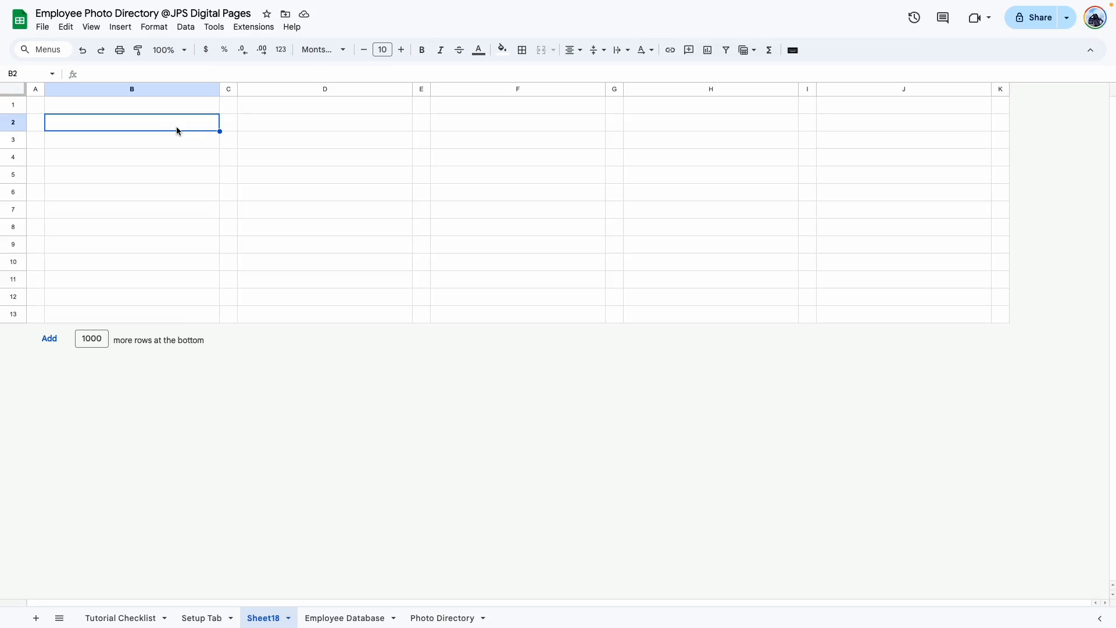
Apply a thin solid outer border in dark gray 2 to header cell B2.
{"action": "left_click", "coordinate": [175, 178]}
{"action": "left_click", "coordinate": [168, 122]}
{"action": "left_click", "coordinate": [522, 52]}
{"action": "left_click", "coordinate": [632, 78]}
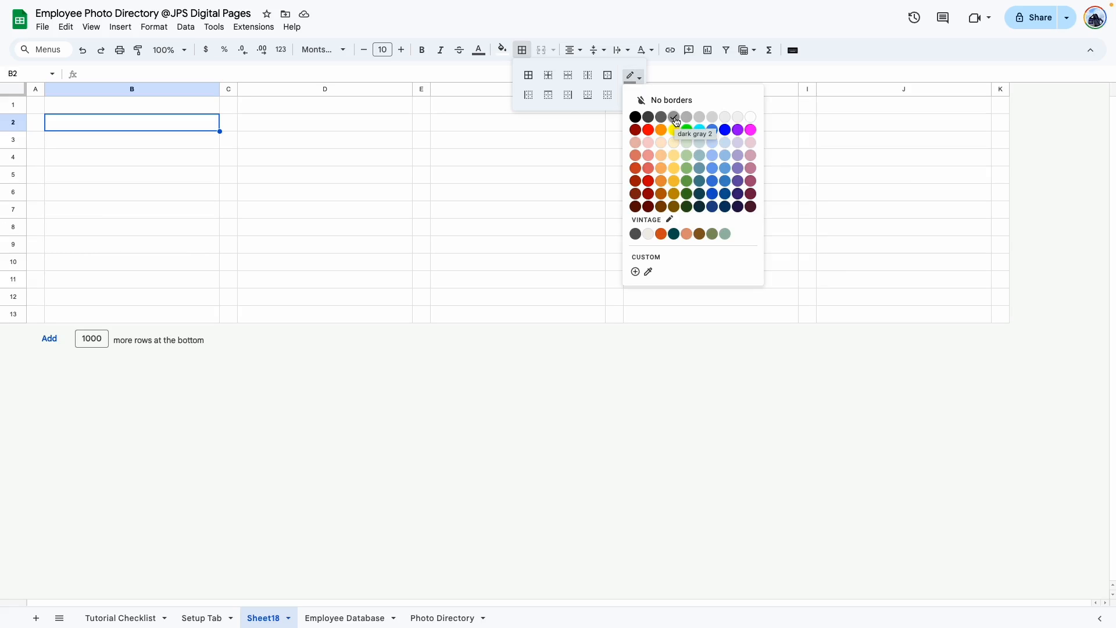
{"action": "left_click", "coordinate": [675, 118]}
{"action": "left_click", "coordinate": [634, 93]}
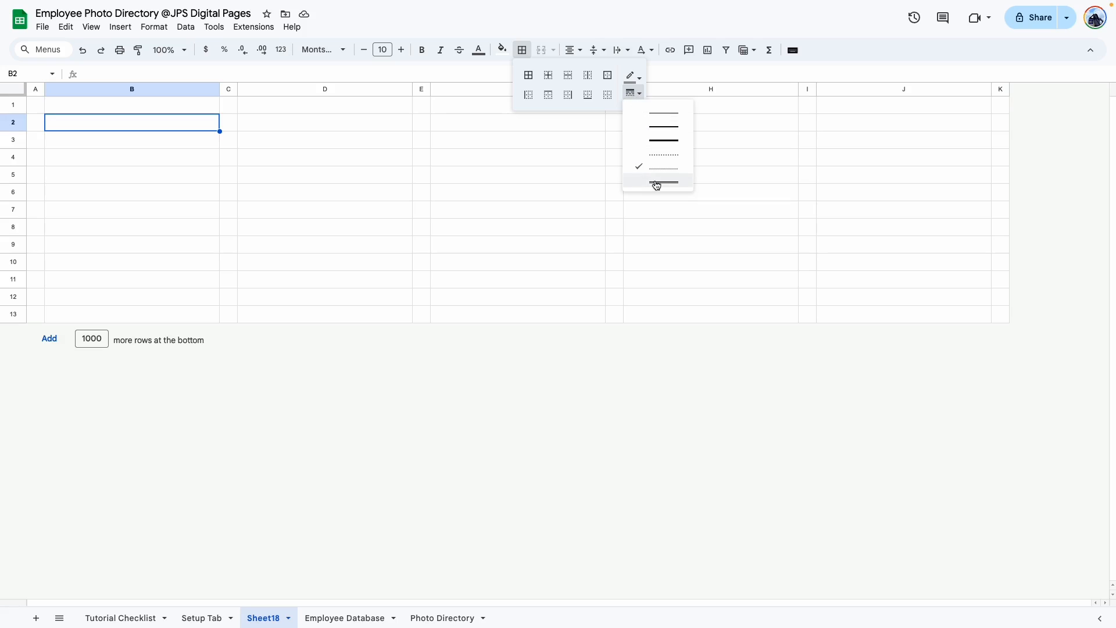
{"action": "left_click", "coordinate": [655, 117]}
{"action": "left_click", "coordinate": [607, 75]}
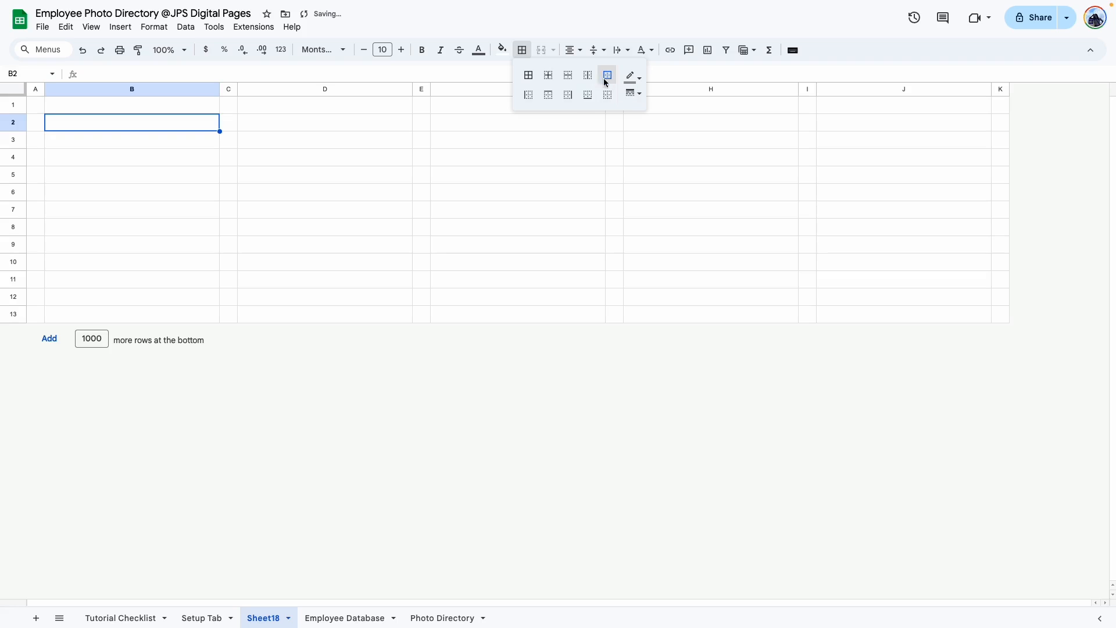
Apply the same outer border around cells B3:B12.
{"action": "left_click_drag", "start_coordinate": [134, 140], "coordinate": [174, 291]}
{"action": "left_click", "coordinate": [318, 246]}
{"action": "left_click_drag", "start_coordinate": [197, 145], "coordinate": [200, 297]}
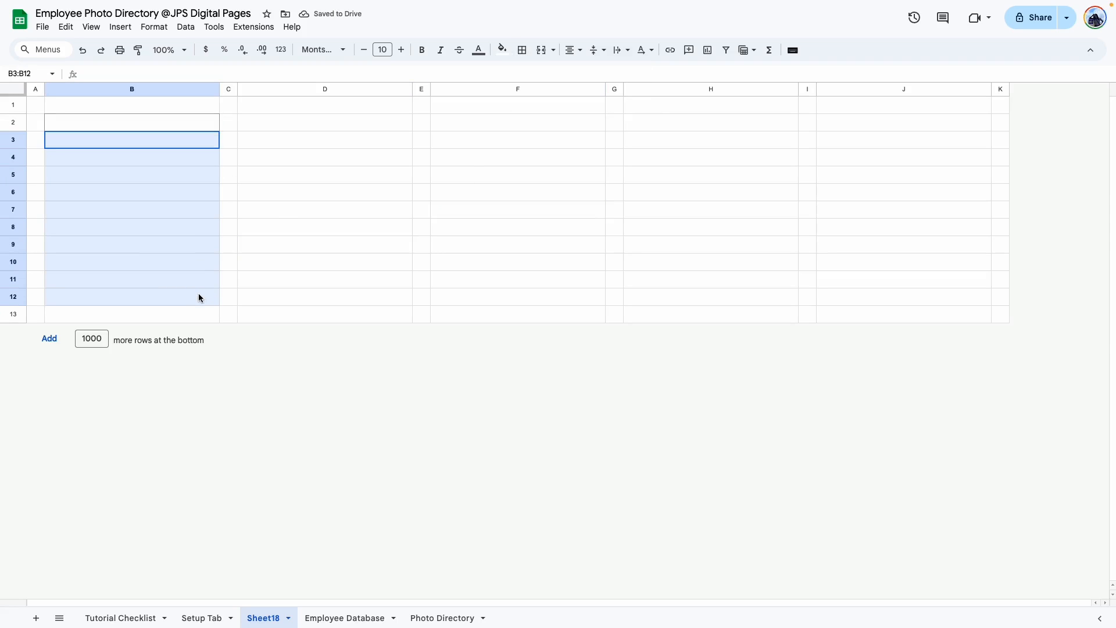
{"action": "left_click", "coordinate": [522, 49]}
{"action": "left_click", "coordinate": [612, 78]}
{"action": "left_click", "coordinate": [325, 228]}
Add dashed horizontal inner borders in dark gray 1 to cells B3:B12.
{"action": "left_click_drag", "start_coordinate": [179, 143], "coordinate": [186, 296]}
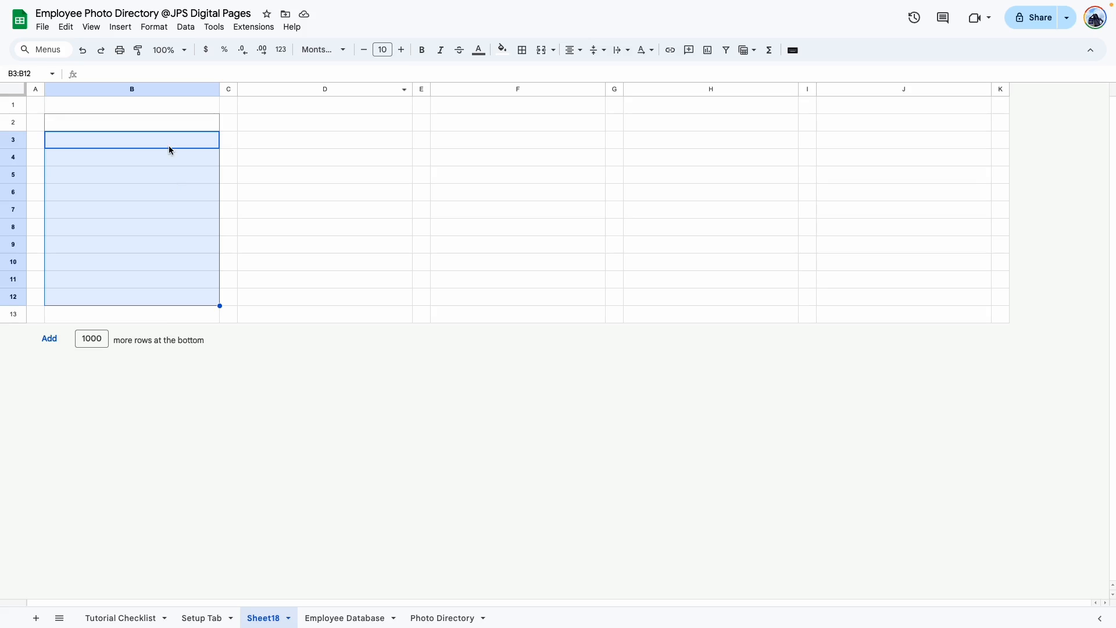
{"action": "left_click", "coordinate": [522, 49]}
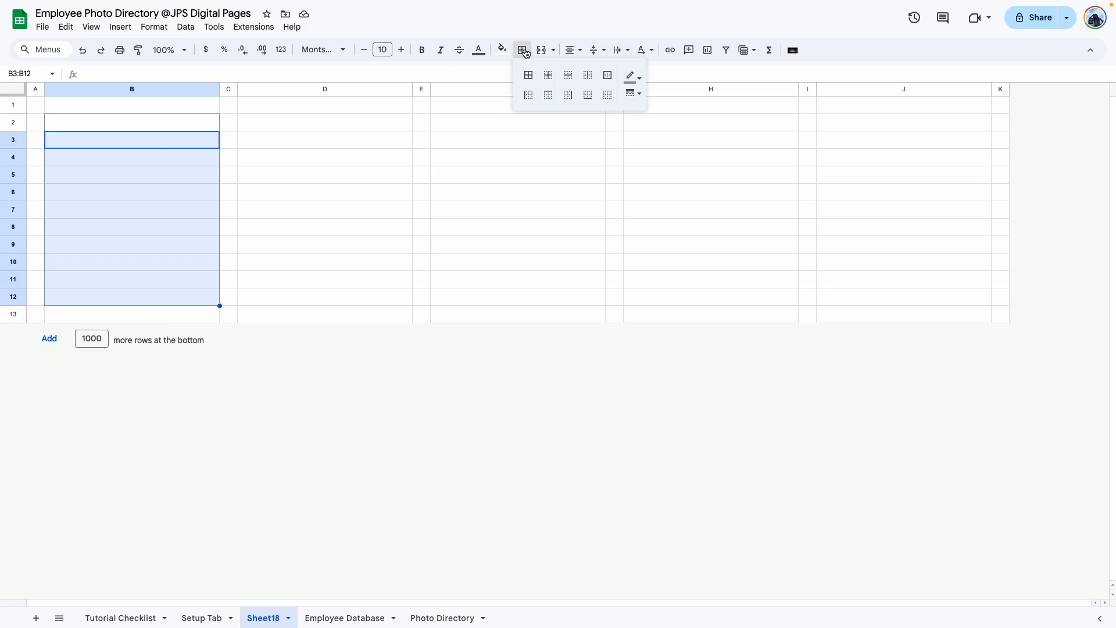
{"action": "left_click", "coordinate": [633, 76]}
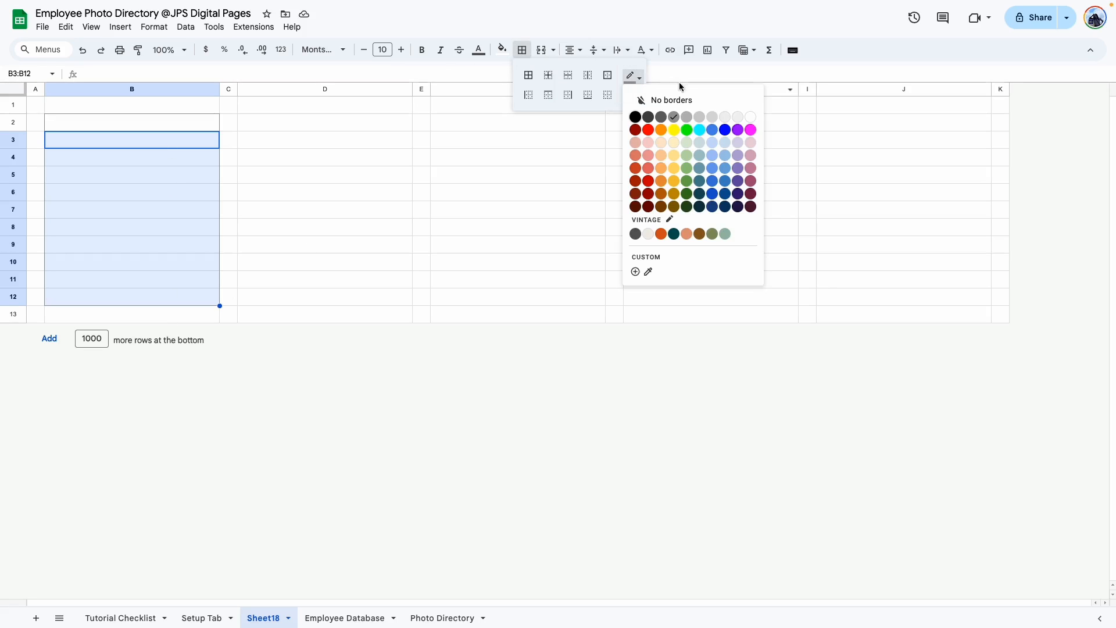
{"action": "left_click", "coordinate": [687, 118]}
{"action": "left_click", "coordinate": [633, 93]}
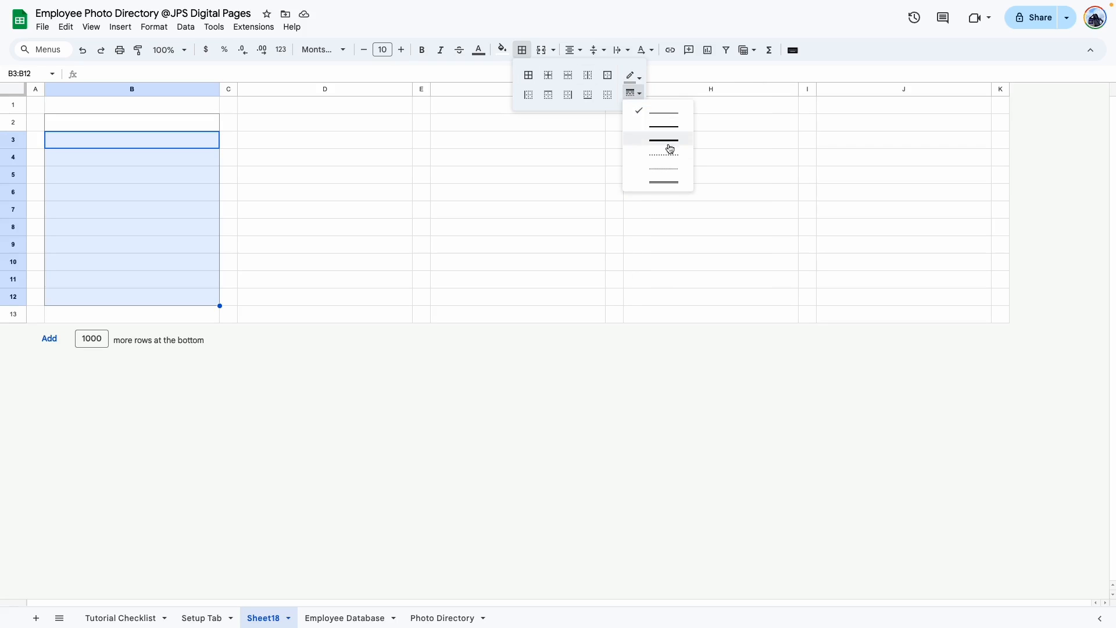
{"action": "left_click", "coordinate": [669, 154]}
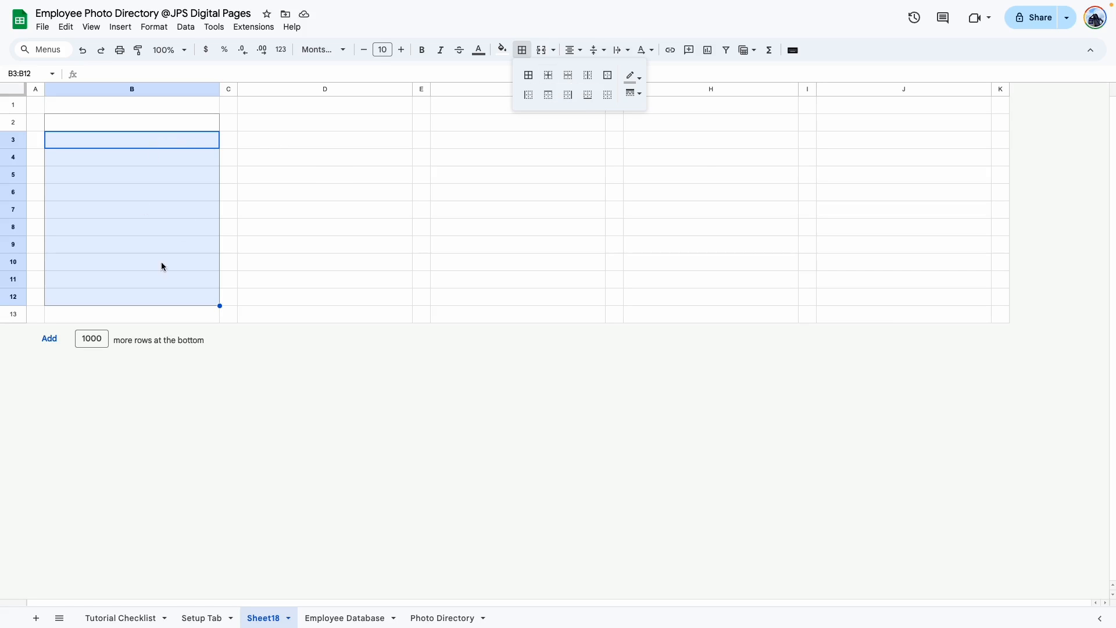
{"action": "left_click", "coordinate": [569, 75]}
{"action": "left_click", "coordinate": [330, 253]}
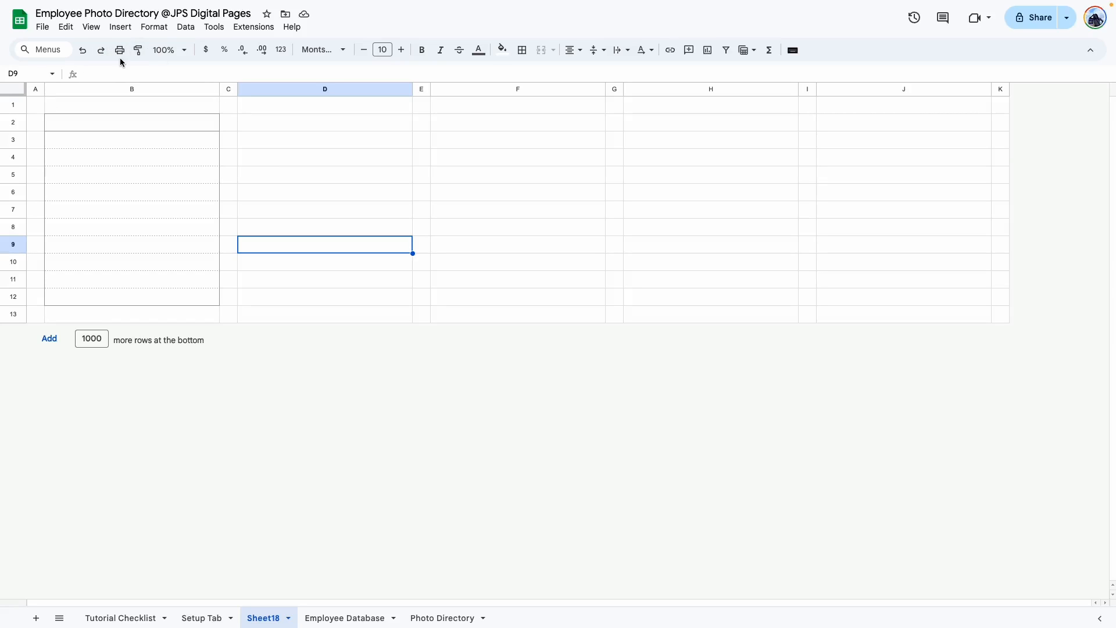
Browse the available spreadsheet themes and examine the Vintage theme's font and color settings.
{"action": "left_click", "coordinate": [141, 123]}
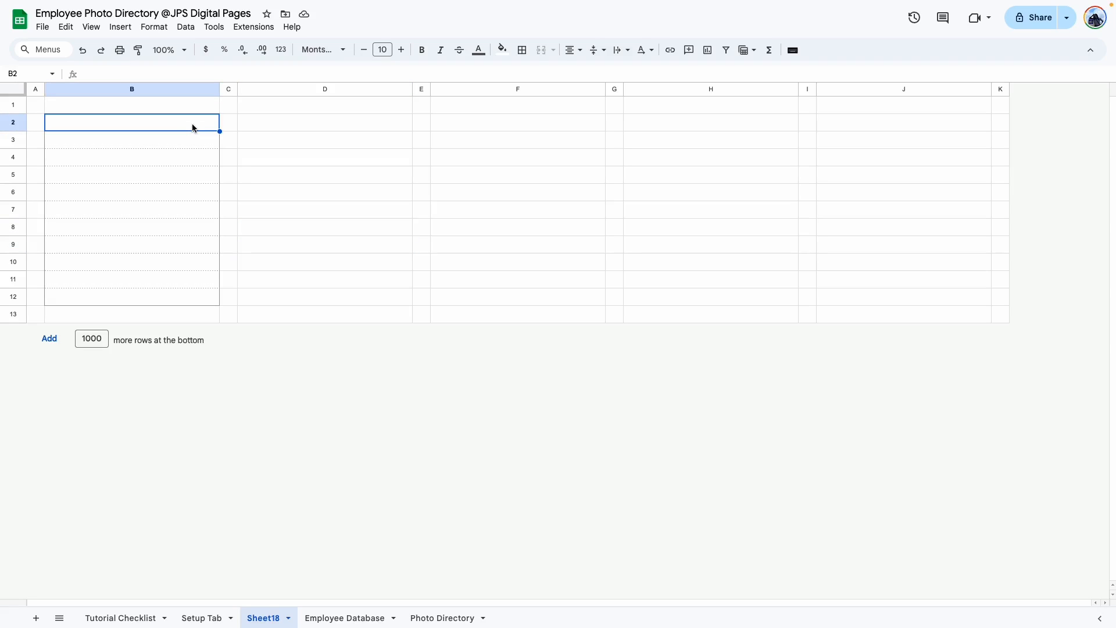
{"action": "left_click", "coordinate": [495, 56]}
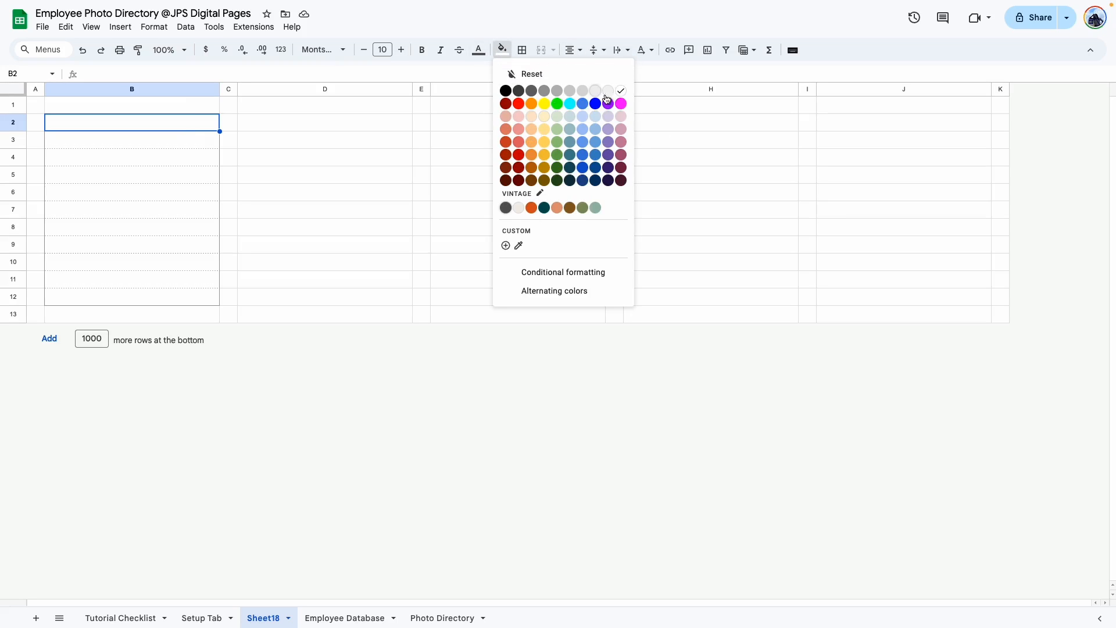
{"action": "left_click", "coordinate": [539, 194]}
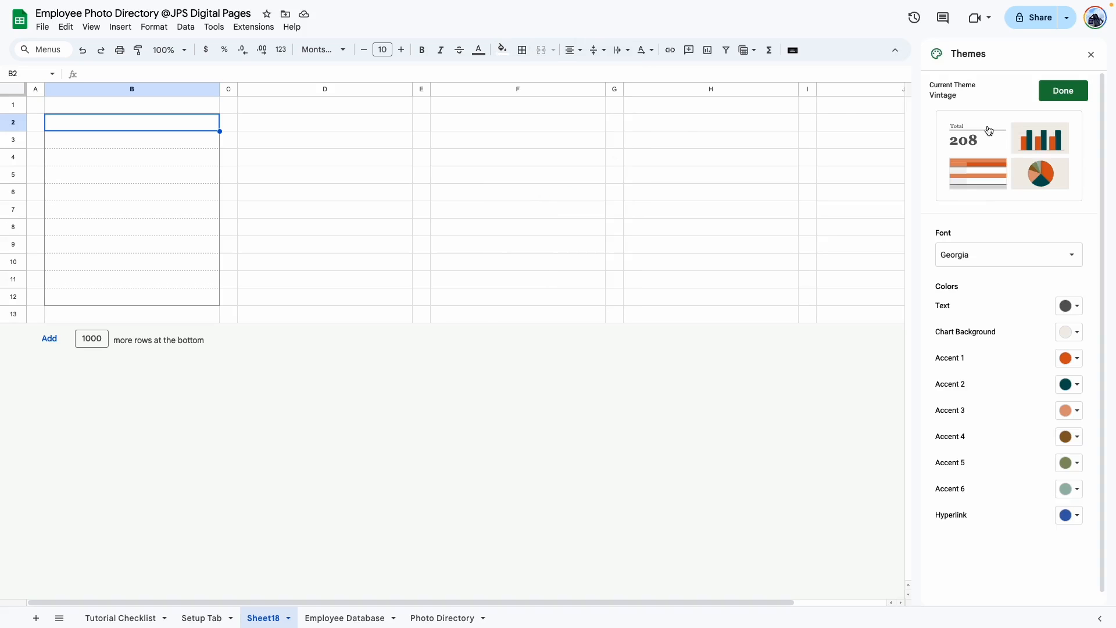
{"action": "left_click", "coordinate": [1059, 99]}
{"action": "scroll", "coordinate": [1032, 220], "scroll_direction": "down", "scroll_amount": 15}
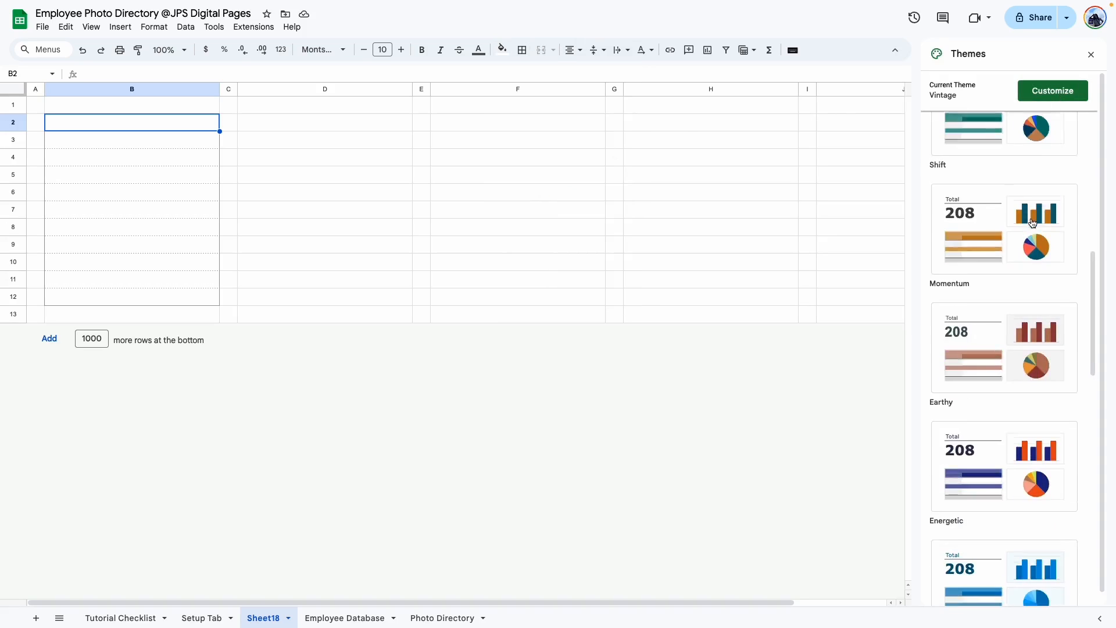
{"action": "scroll", "coordinate": [1032, 220], "scroll_direction": "down", "scroll_amount": 9}
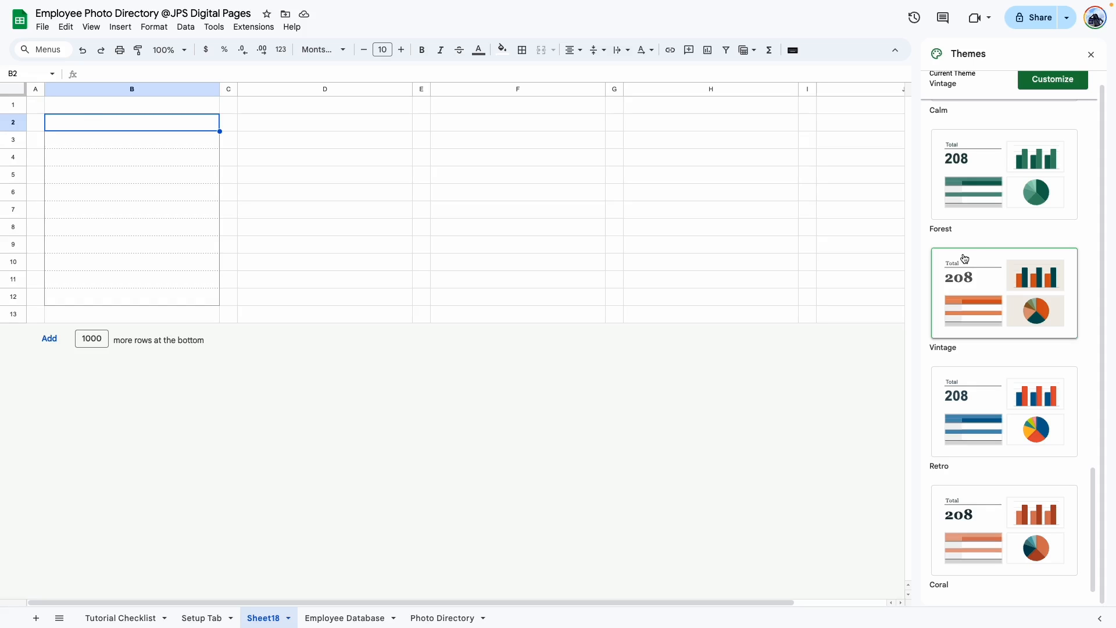
{"action": "left_click", "coordinate": [973, 276]}
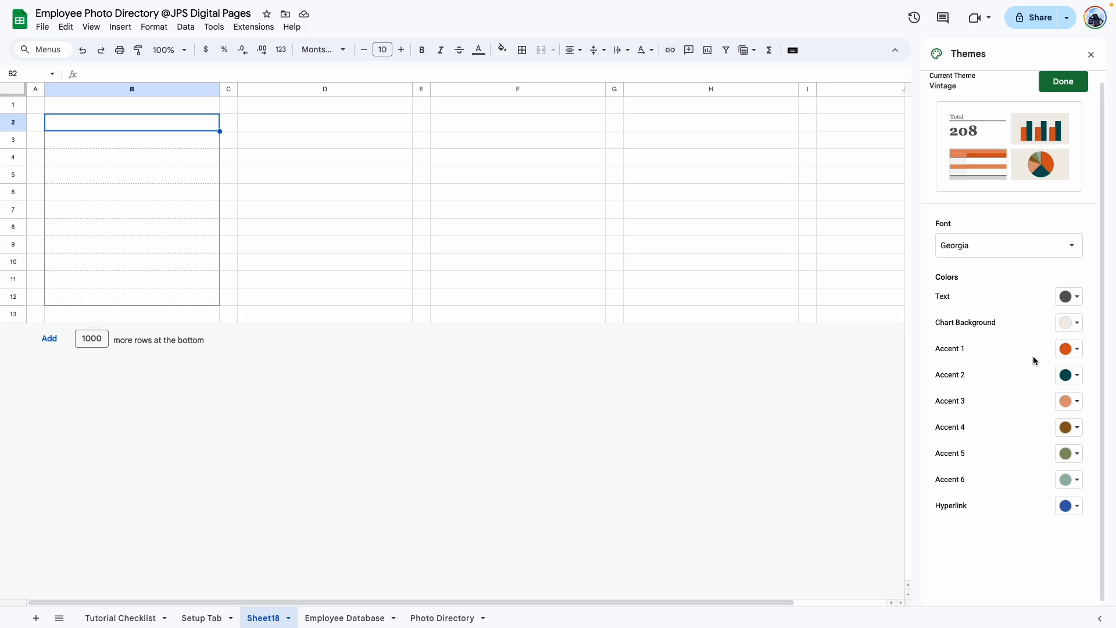
{"action": "left_click", "coordinate": [1089, 57]}
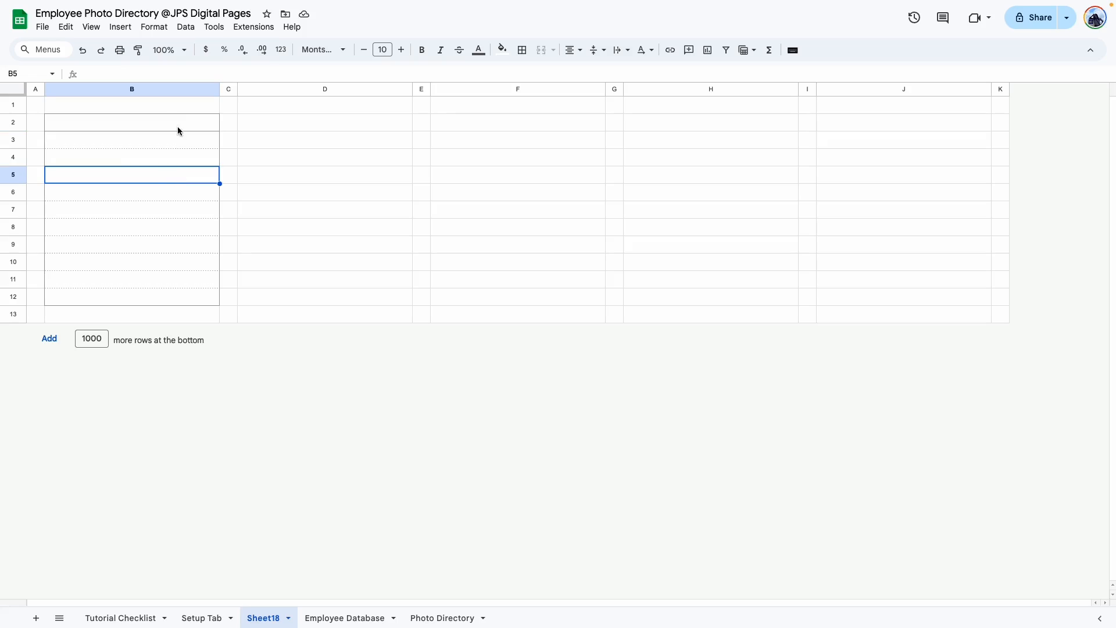
Fill header cell B2 with the light beige color from the Vintage theme.
{"action": "left_click", "coordinate": [503, 49]}
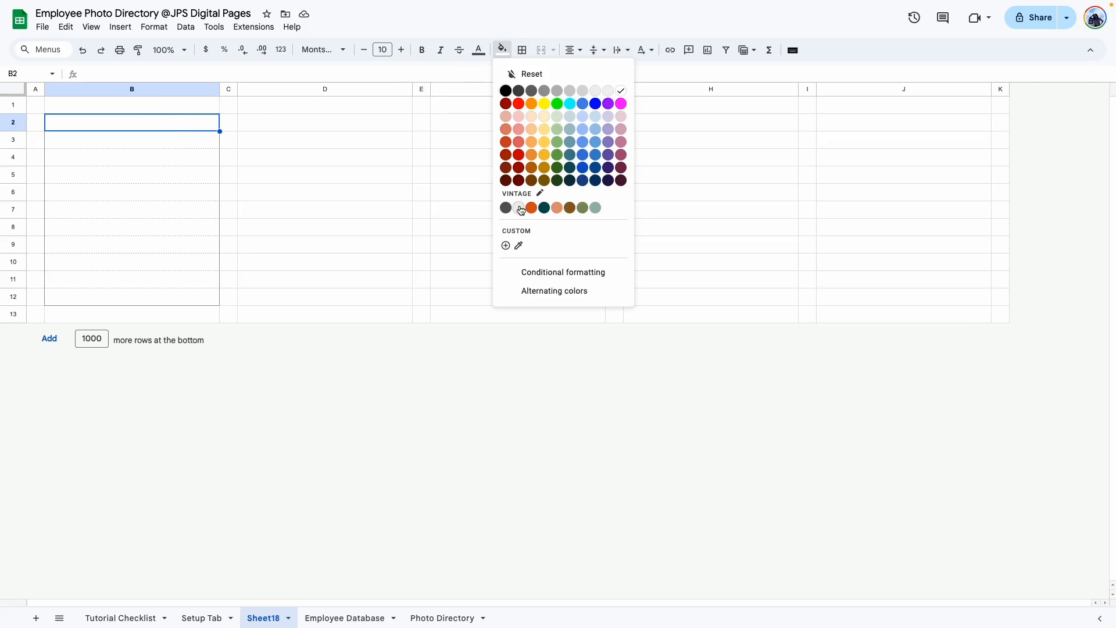
{"action": "left_click", "coordinate": [518, 208]}
{"action": "left_click", "coordinate": [271, 242]}
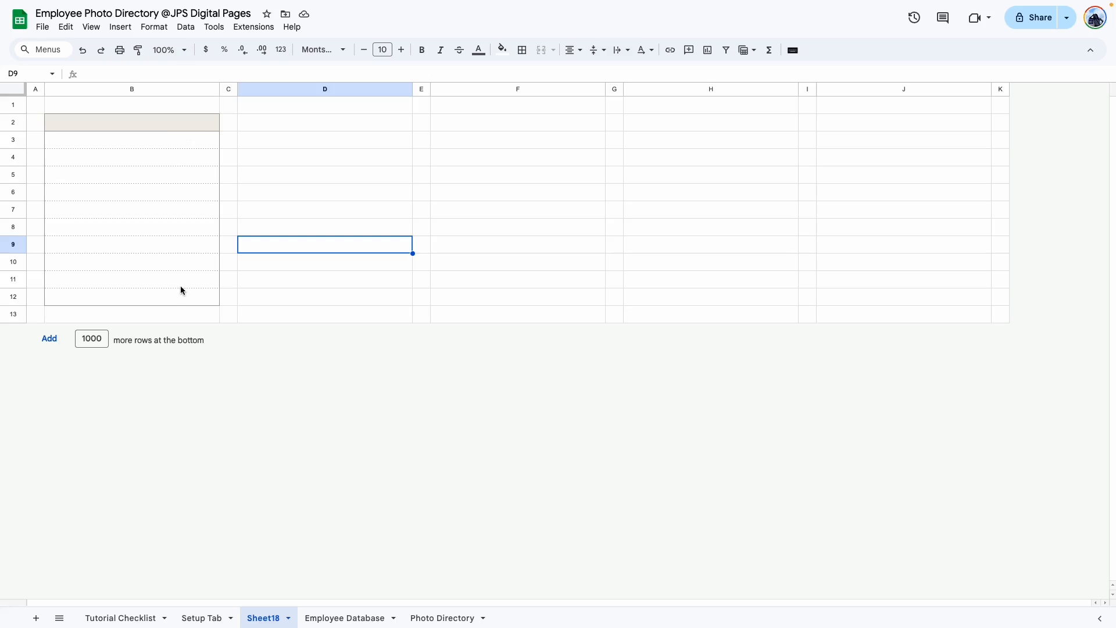
Copy the formatting of B2:B12 onto columns D, F, H and J, starting at row 2 in each.
{"action": "left_click_drag", "start_coordinate": [149, 114], "coordinate": [155, 303]}
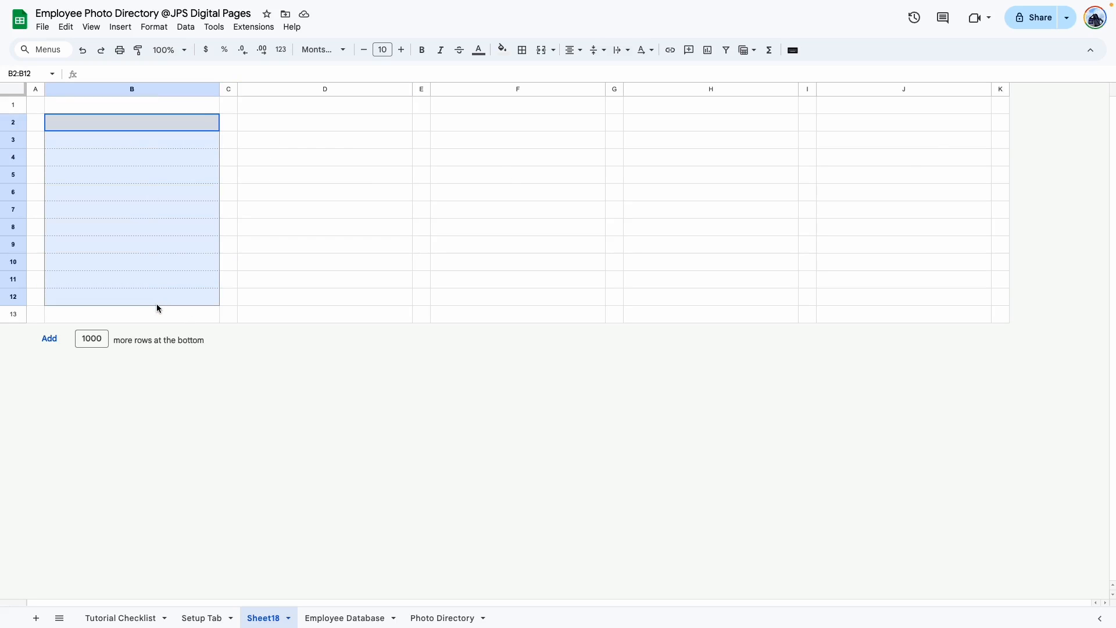
{"action": "left_click", "coordinate": [140, 52]}
{"action": "left_click", "coordinate": [248, 122]}
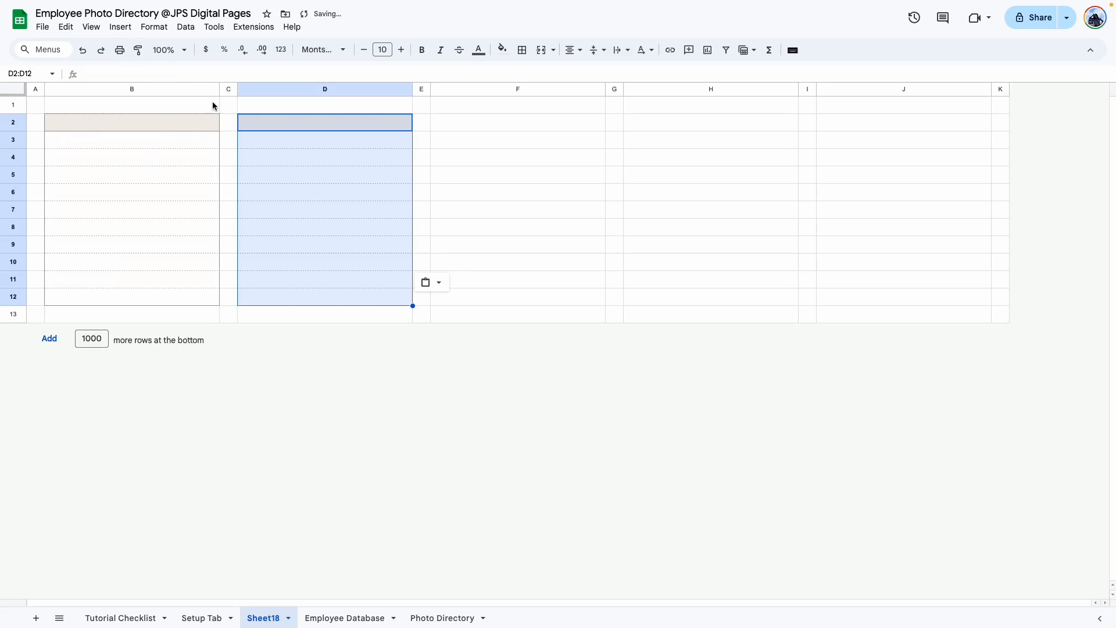
{"action": "left_click", "coordinate": [139, 50]}
{"action": "left_click", "coordinate": [435, 123]}
{"action": "left_click", "coordinate": [138, 50]}
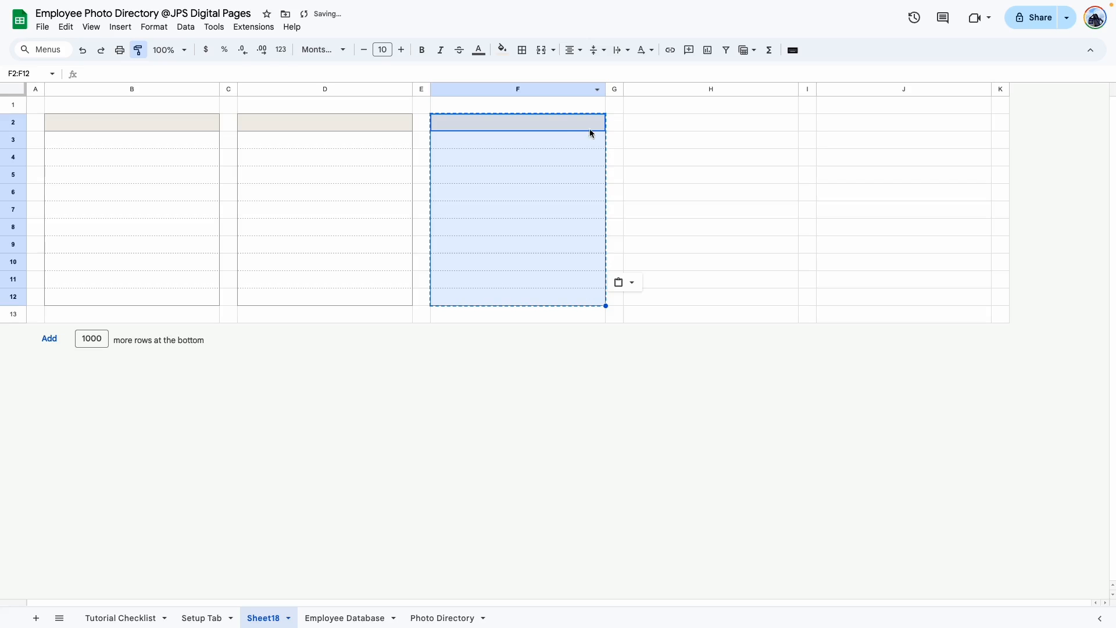
{"action": "left_click", "coordinate": [628, 123]}
{"action": "left_click", "coordinate": [138, 50]}
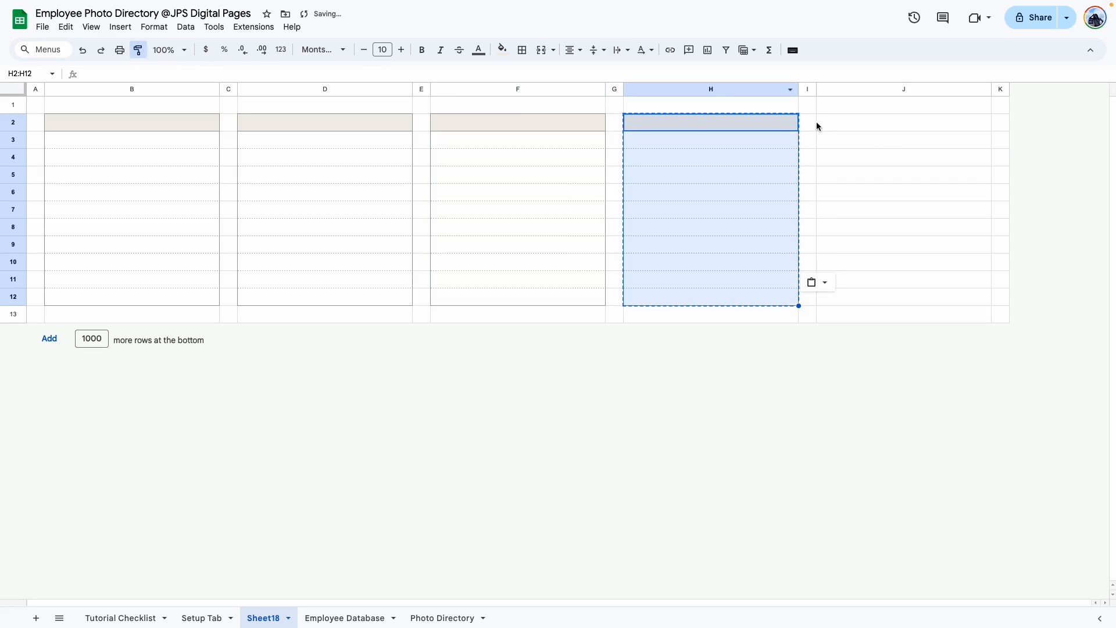
{"action": "left_click_drag", "start_coordinate": [820, 124], "coordinate": [842, 303]}
{"action": "left_click", "coordinate": [842, 314]}
Hide the gridlines on the new sheet.
{"action": "left_click", "coordinate": [90, 27]}
{"action": "mouse_move", "coordinate": [109, 54]}
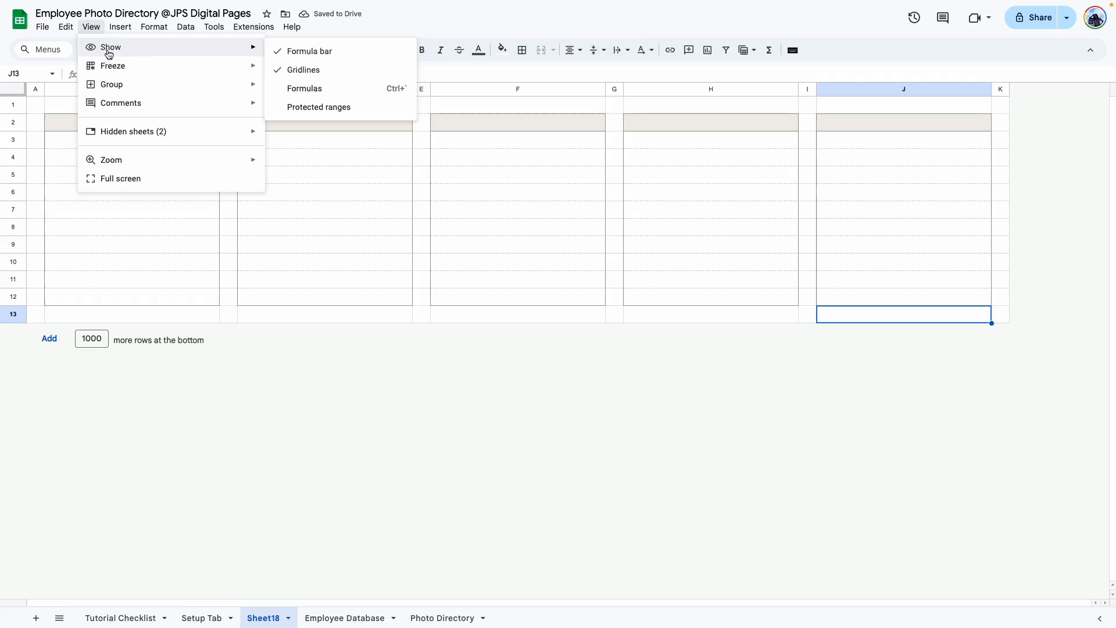
{"action": "left_click", "coordinate": [304, 69]}
{"action": "left_click", "coordinate": [484, 314]}
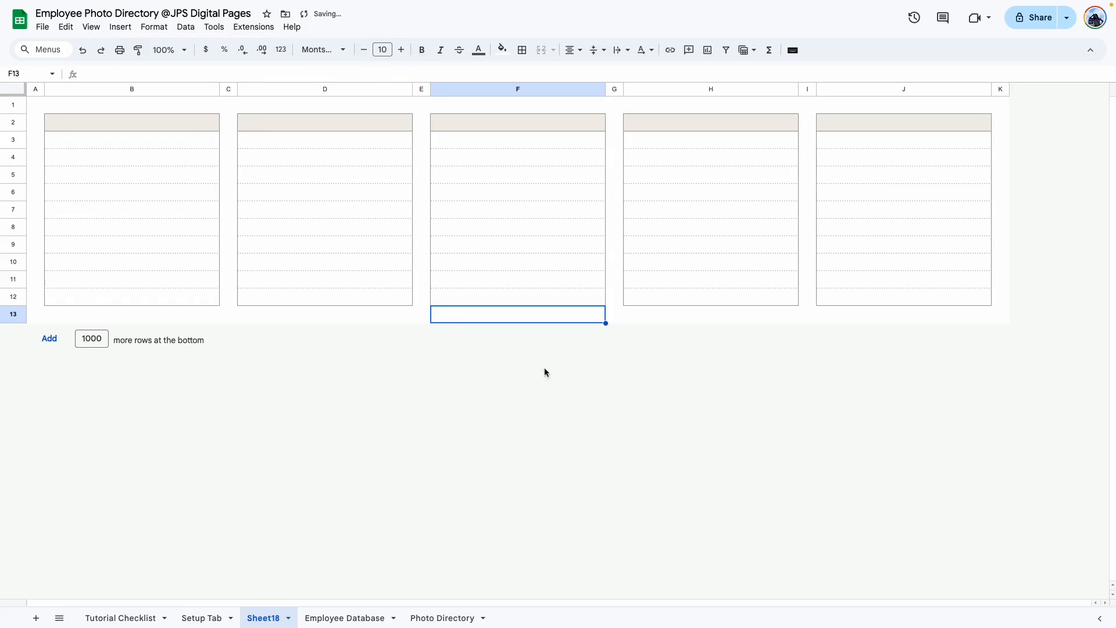
{"action": "left_click", "coordinate": [314, 314]}
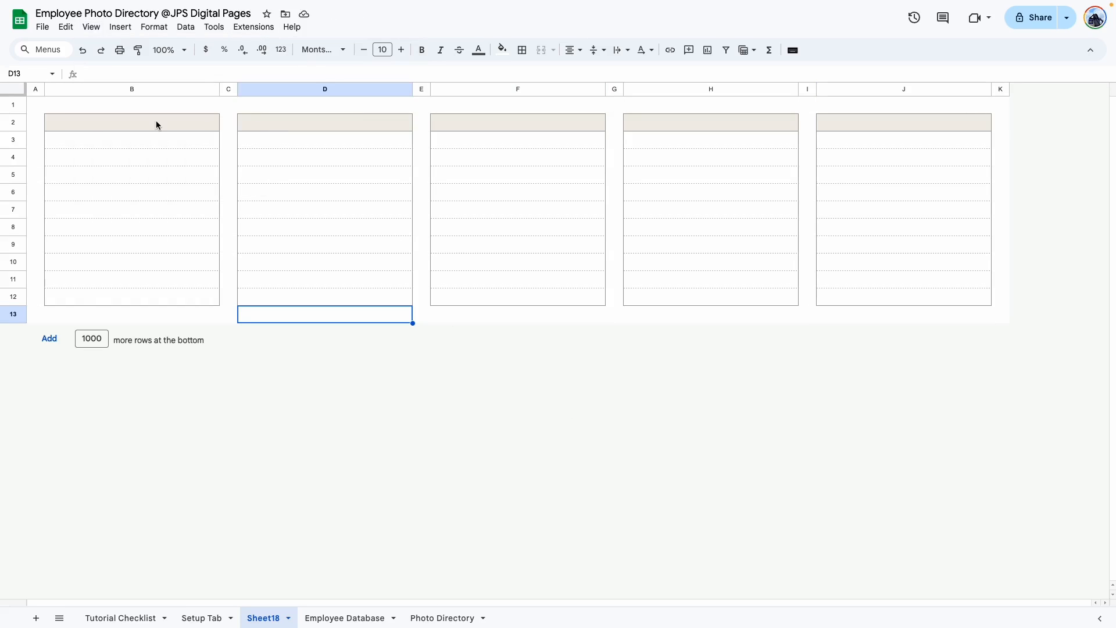
Rename the new sheet as "Setup tab 1".
{"action": "double_click", "coordinate": [263, 619]}
{"action": "type", "text": "Setup tab 1"}
{"action": "key", "text": "Return"}
Copy B2:J12 from the Setup Tab and paste only the values at B2 of Setup tab 1.
{"action": "left_click", "coordinate": [189, 620]}
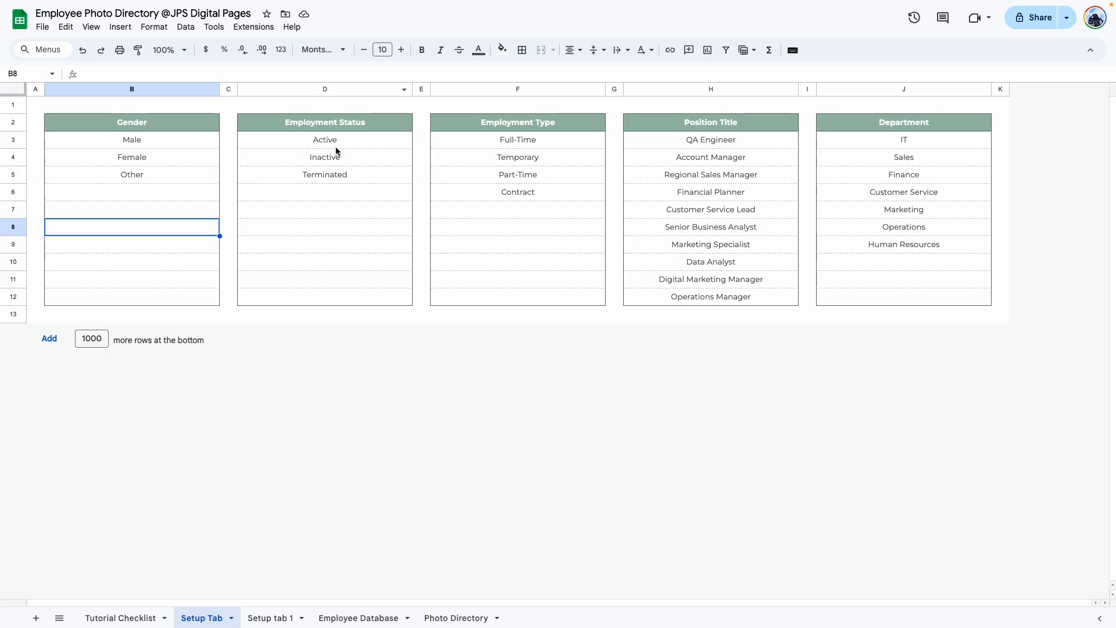
{"action": "left_click_drag", "start_coordinate": [172, 123], "coordinate": [876, 299]}
{"action": "key", "text": "super+c"}
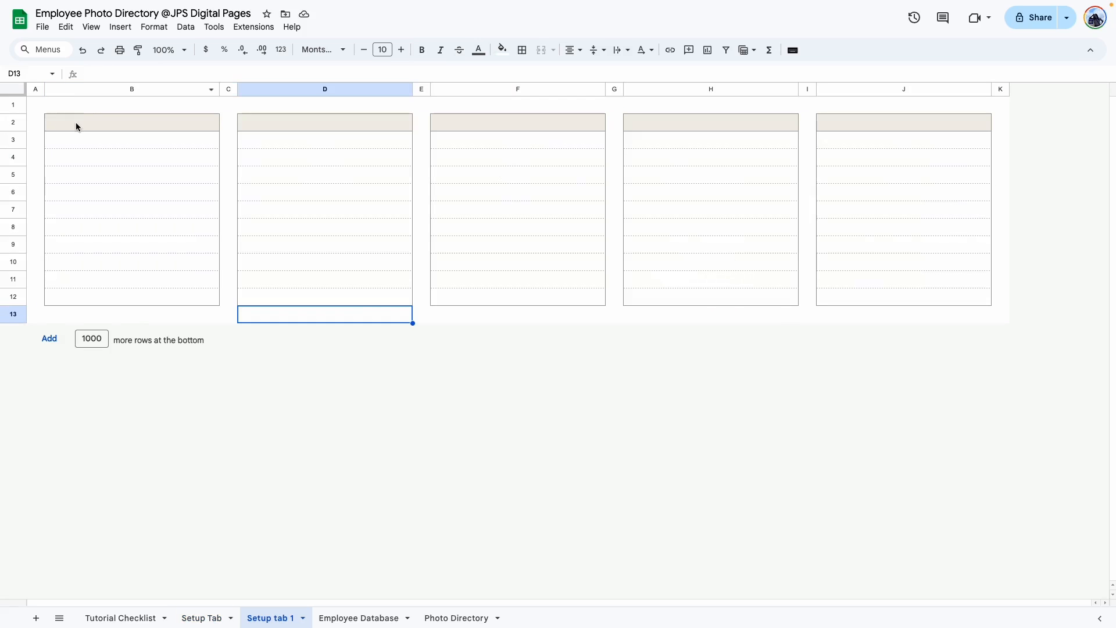
{"action": "left_click", "coordinate": [77, 124]}
{"action": "right_click", "coordinate": [76, 123]}
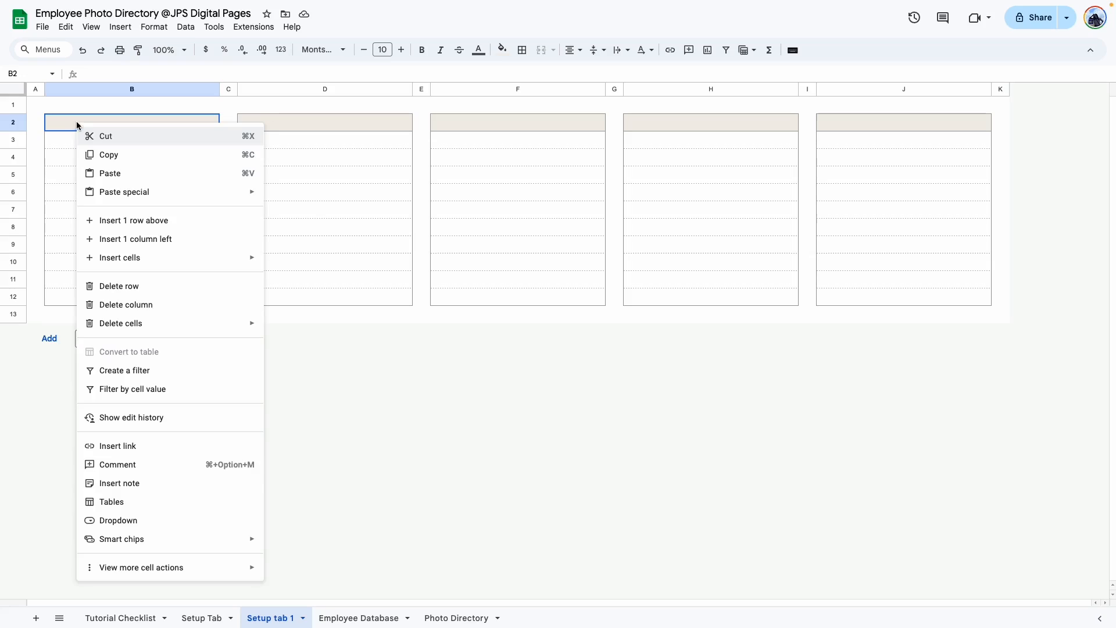
{"action": "mouse_move", "coordinate": [147, 192]}
{"action": "left_click", "coordinate": [308, 195]}
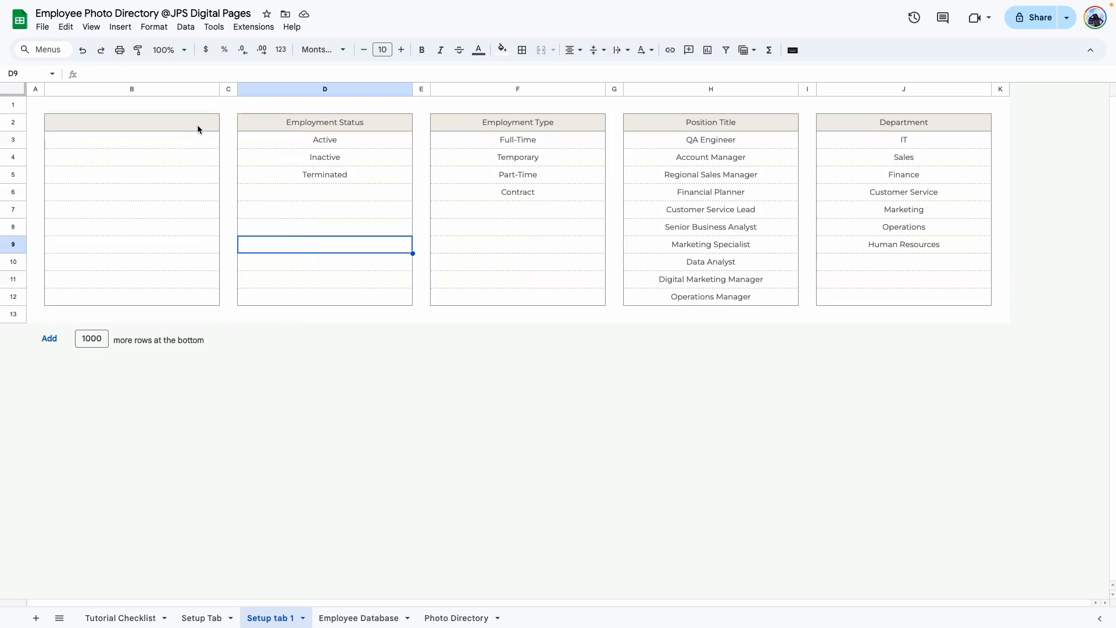
Title the column B list "Training Status" and enter Completed, Pending and Scheduled beneath it.
{"action": "left_click", "coordinate": [198, 125]}
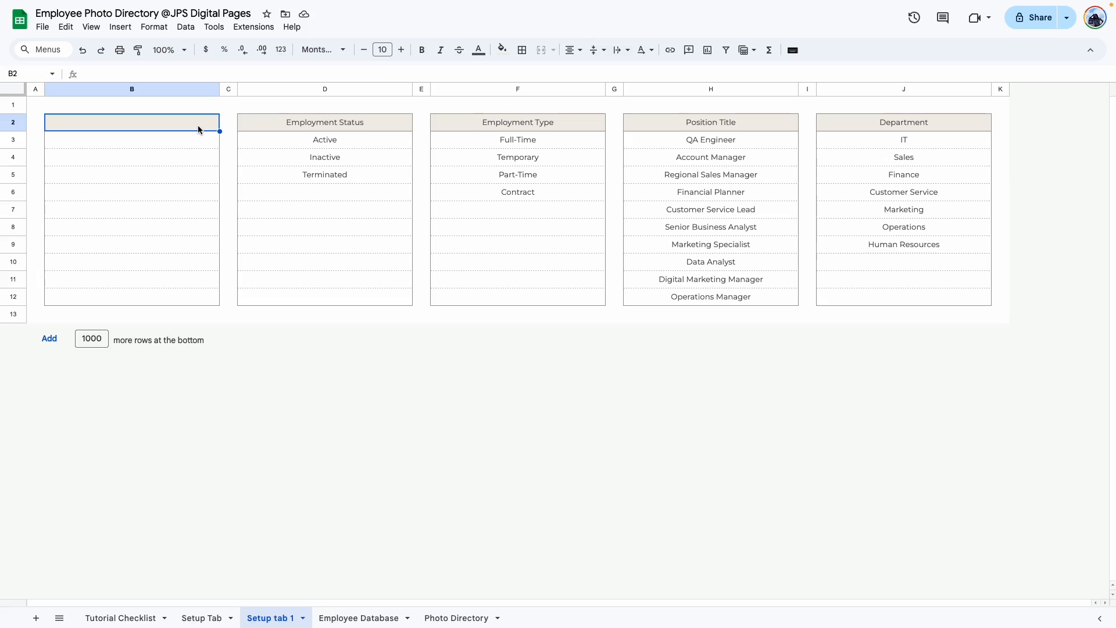
{"action": "type", "text": "Training Status"}
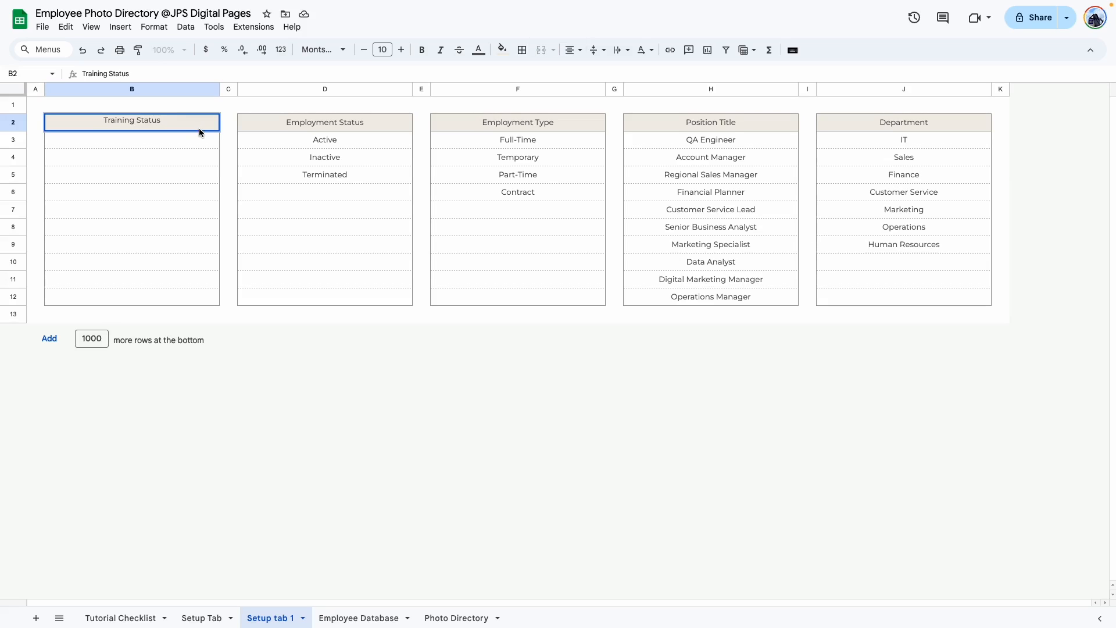
{"action": "key", "text": "Return"}
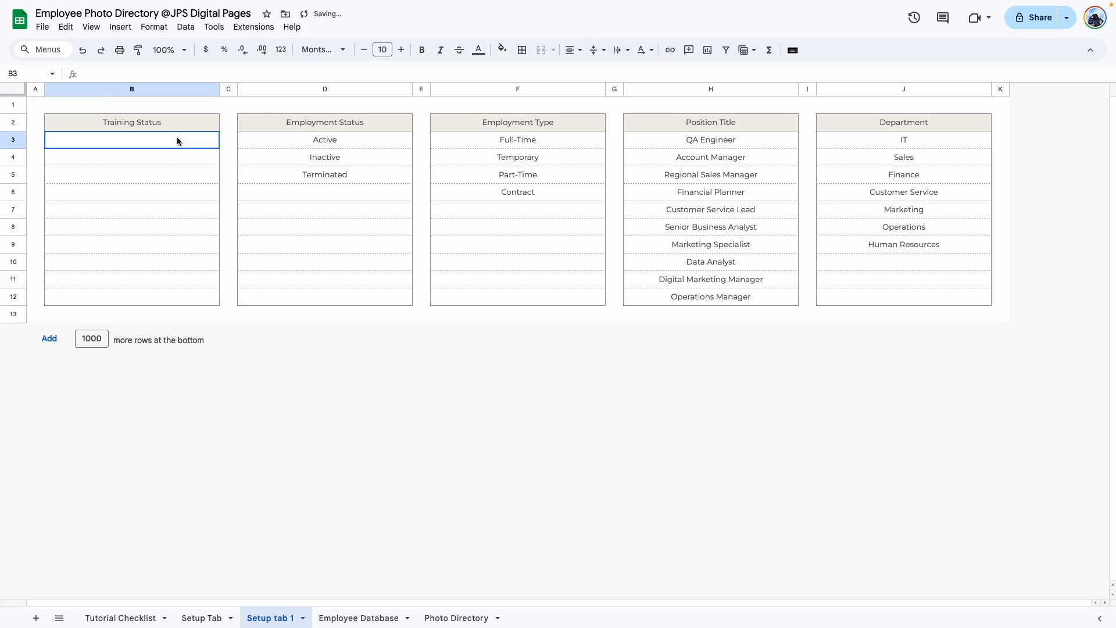
{"action": "type", "text": "Completed"}
{"action": "key", "text": "Return"}
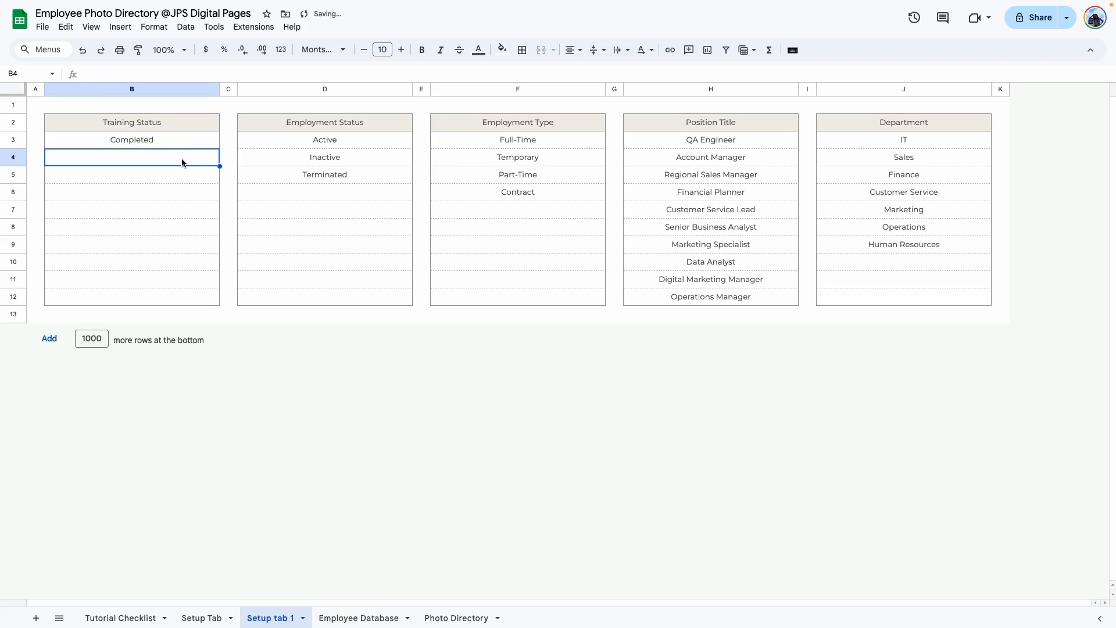
{"action": "type", "text": "pending"}
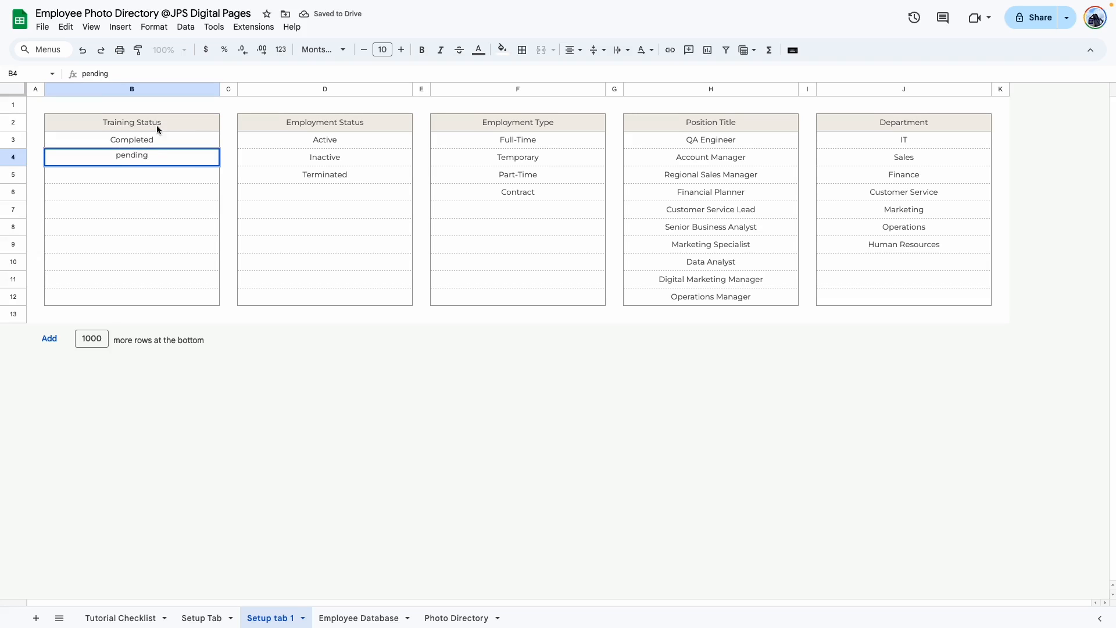
{"action": "left_click_drag", "start_coordinate": [120, 157], "coordinate": [107, 157]}
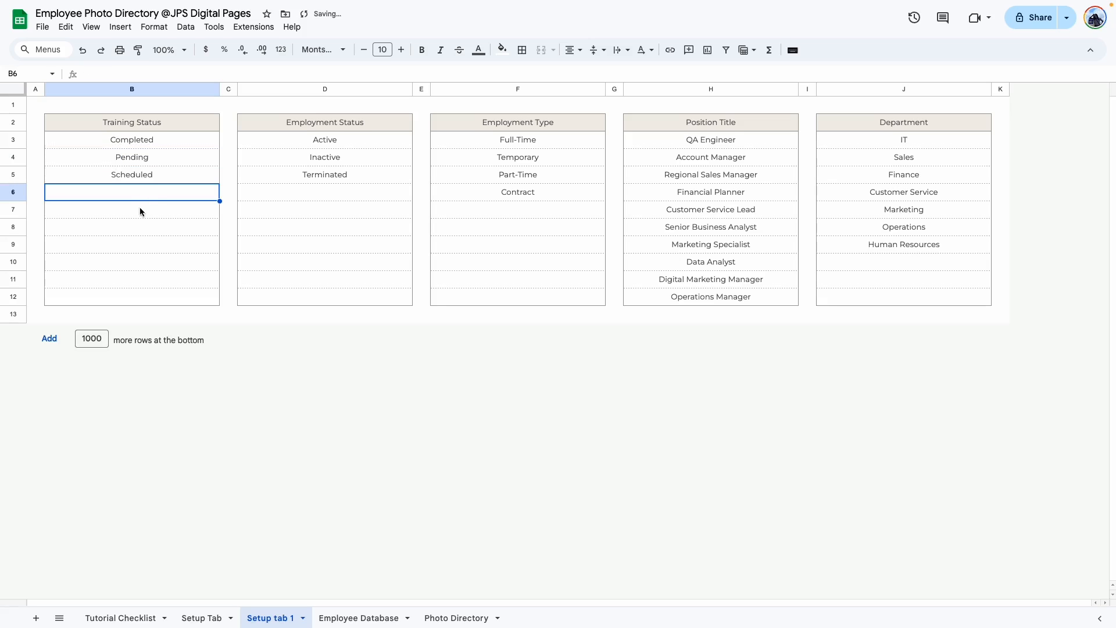
{"action": "key", "text": "Down"}
{"action": "key", "text": "Down"}
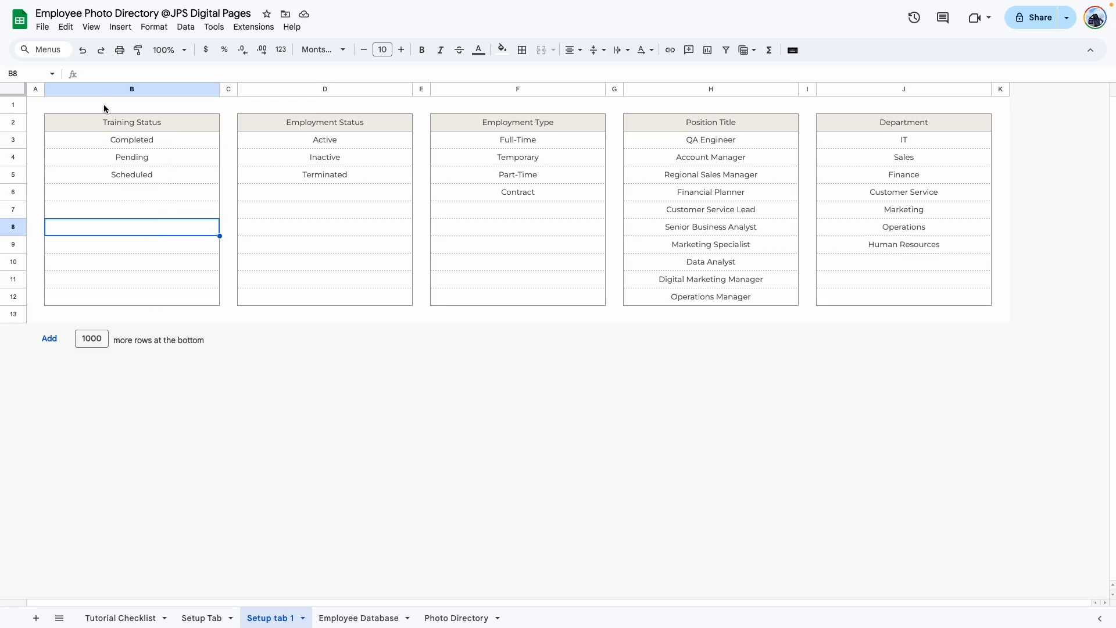
Undo the Training Status entries in column B back to the Gender list.
{"action": "left_click", "coordinate": [82, 51]}
{"action": "left_click", "coordinate": [82, 51]}
{"action": "left_click", "coordinate": [82, 50]}
{"action": "left_click", "coordinate": [82, 51]}
{"action": "left_click", "coordinate": [82, 51]}
Make the header titles in B2:J2 bold.
{"action": "left_click_drag", "start_coordinate": [99, 123], "coordinate": [847, 125]}
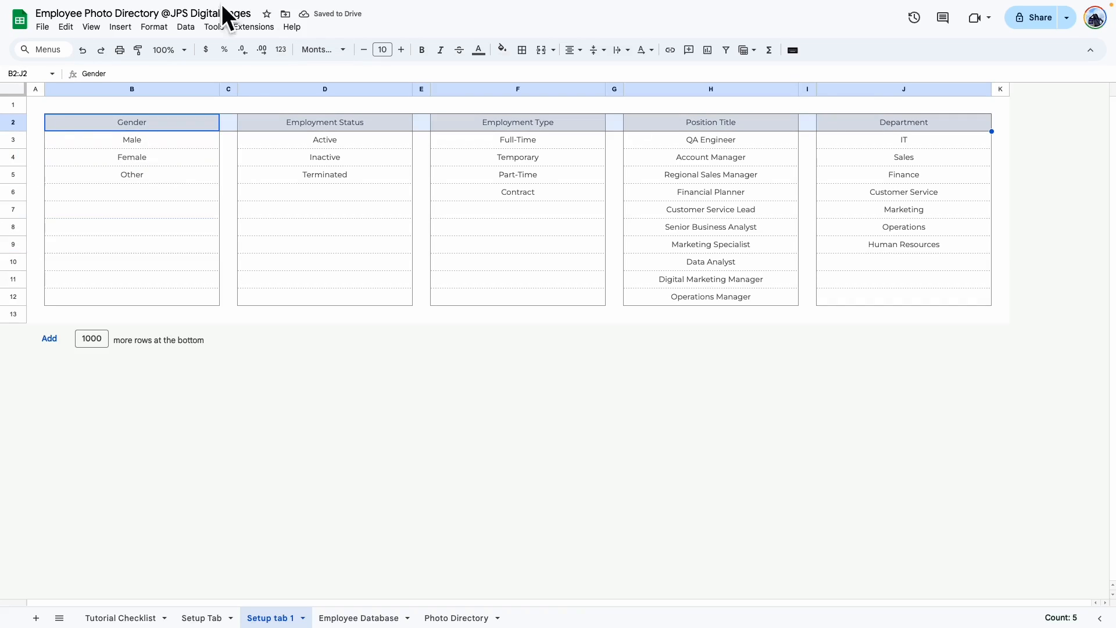
{"action": "left_click", "coordinate": [422, 50]}
{"action": "left_click", "coordinate": [307, 238]}
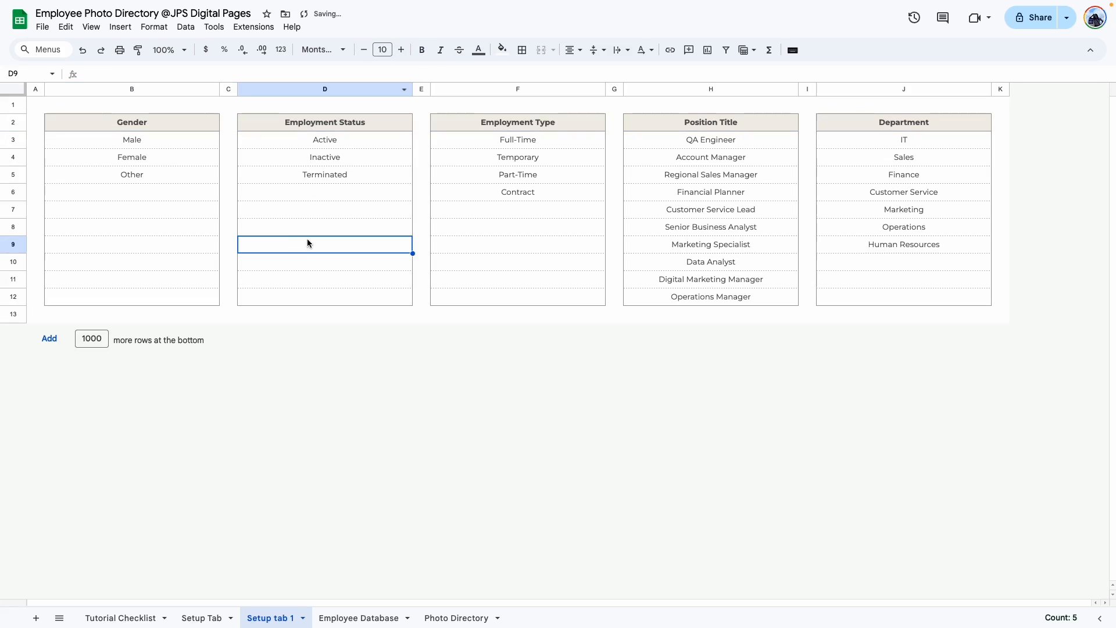
Mark the Setup tab item as done on the Tutorial Checklist sheet.
{"action": "left_click", "coordinate": [465, 315]}
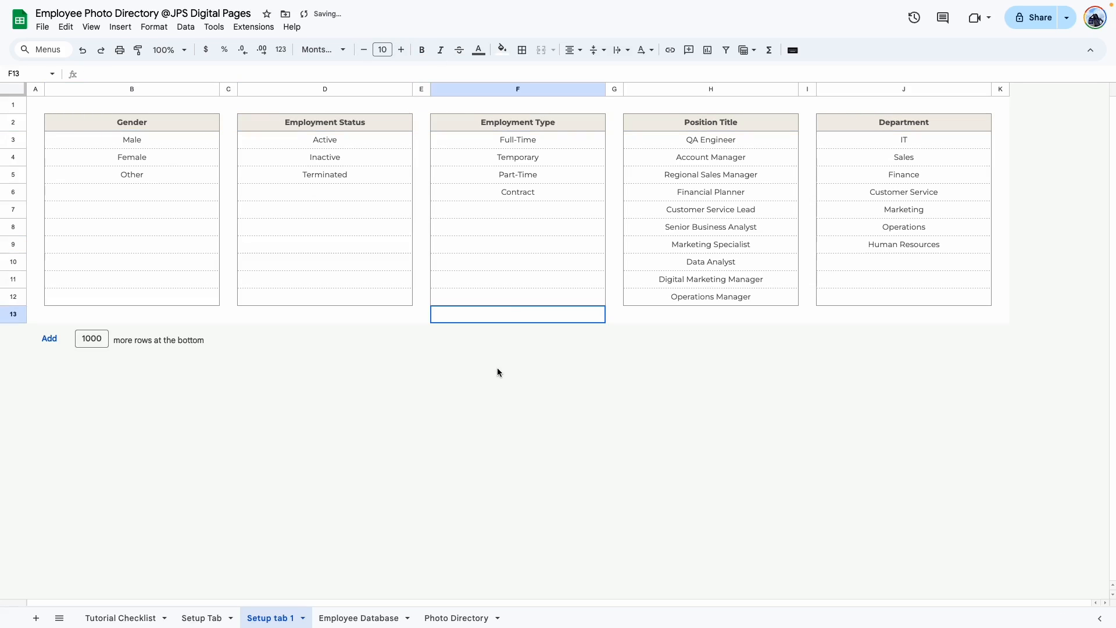
{"action": "left_click", "coordinate": [106, 620]}
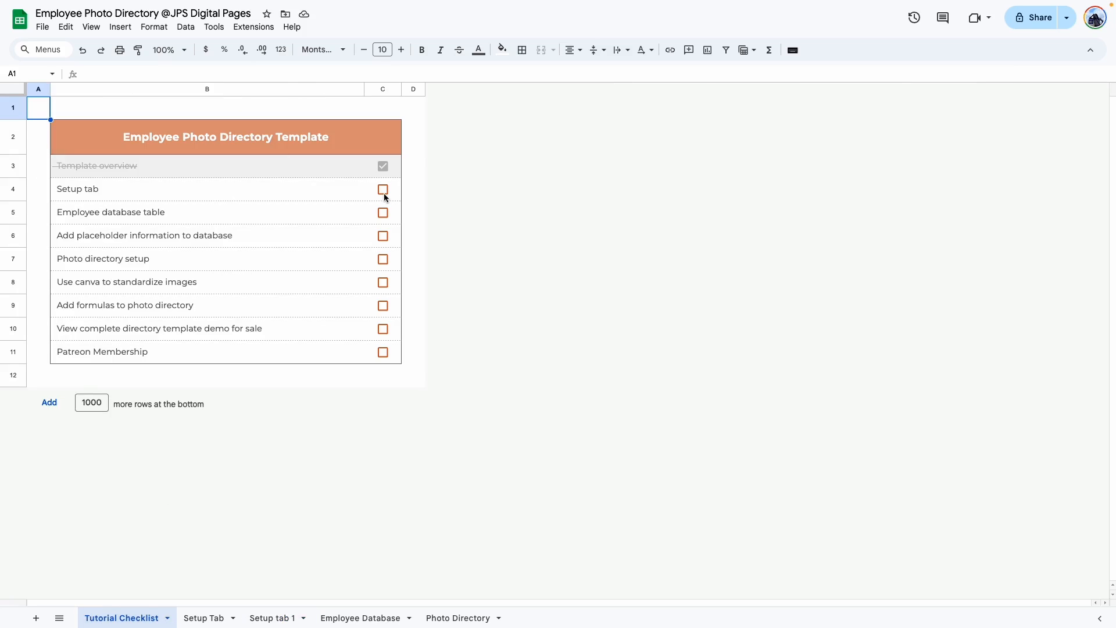
{"action": "left_click", "coordinate": [384, 192]}
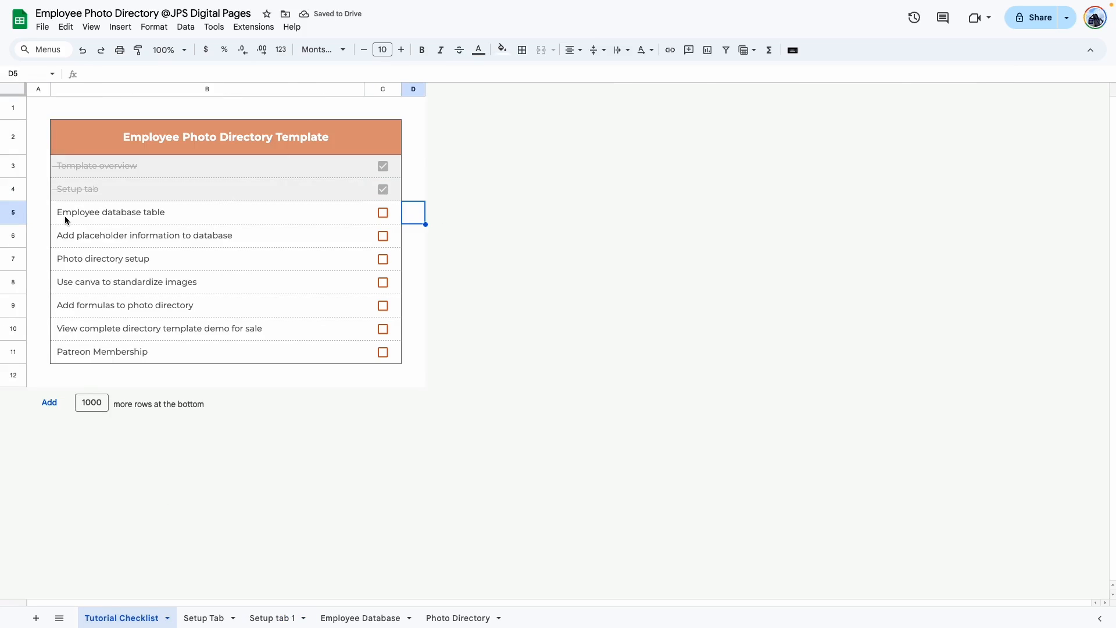
Look over the Employee Database columns and add a new sheet named Database 2 after that sheet.
{"action": "left_click", "coordinate": [373, 610]}
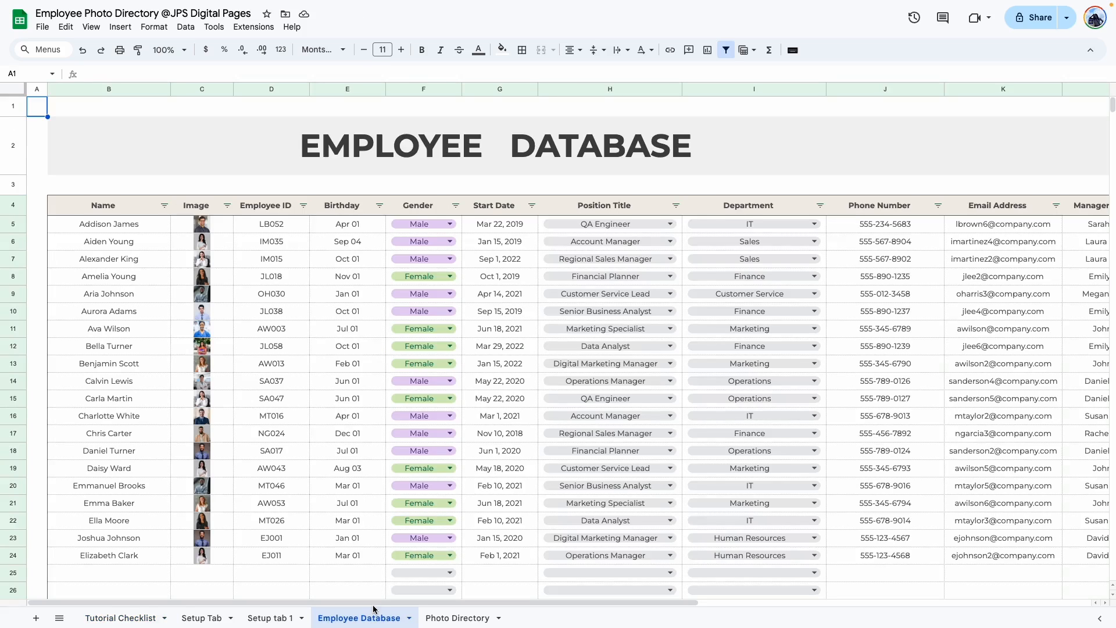
{"action": "left_click_drag", "start_coordinate": [375, 602], "coordinate": [755, 626]}
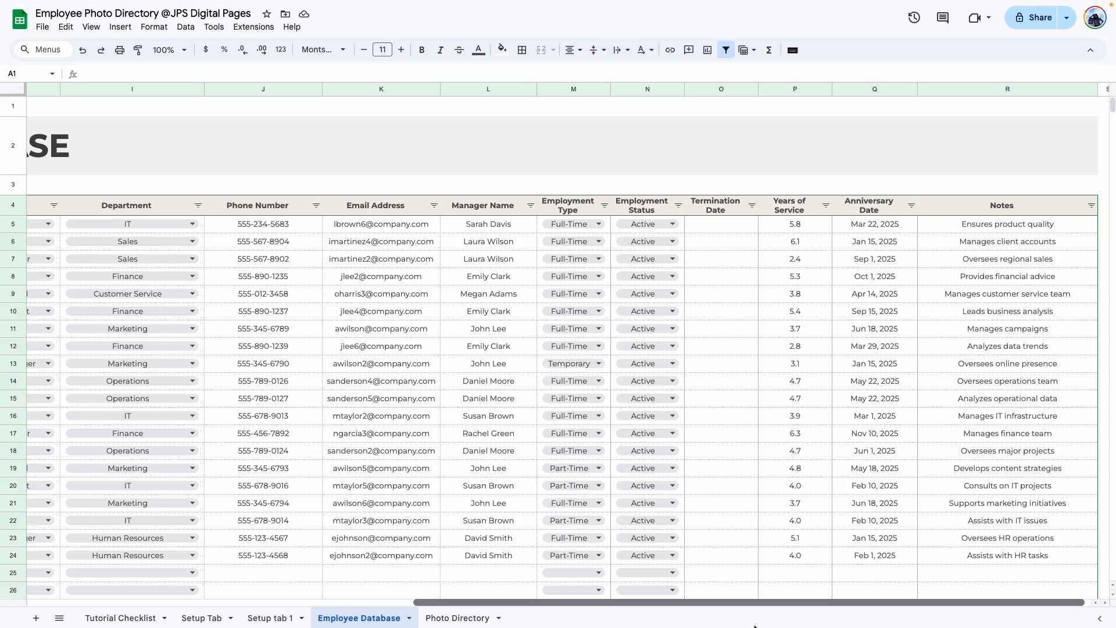
{"action": "left_click_drag", "start_coordinate": [755, 626], "coordinate": [23, 614]}
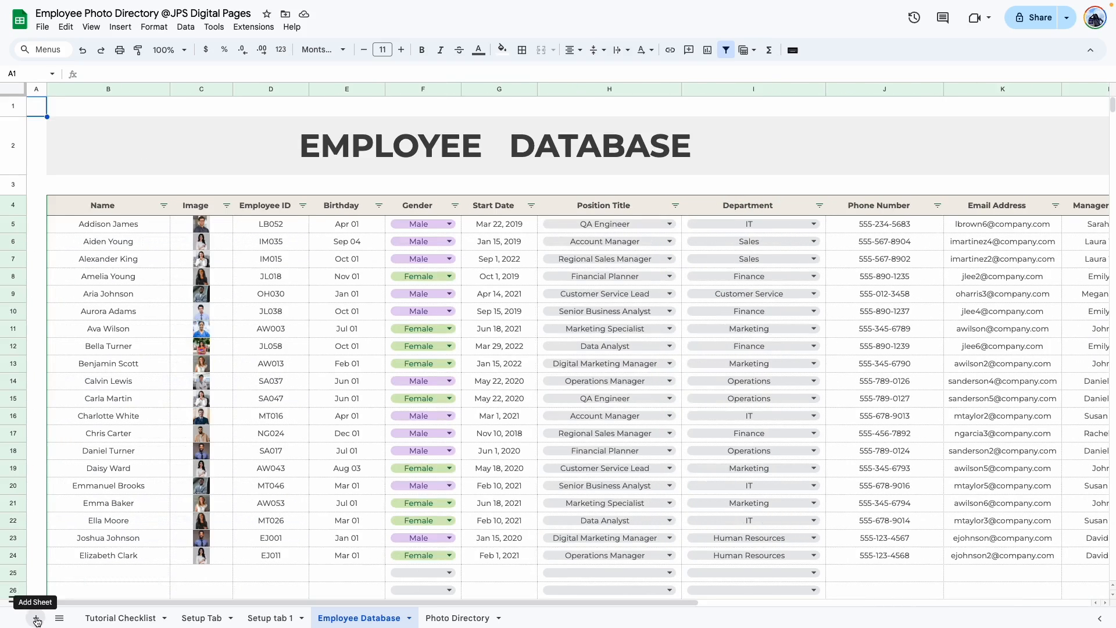
{"action": "left_click", "coordinate": [37, 619]}
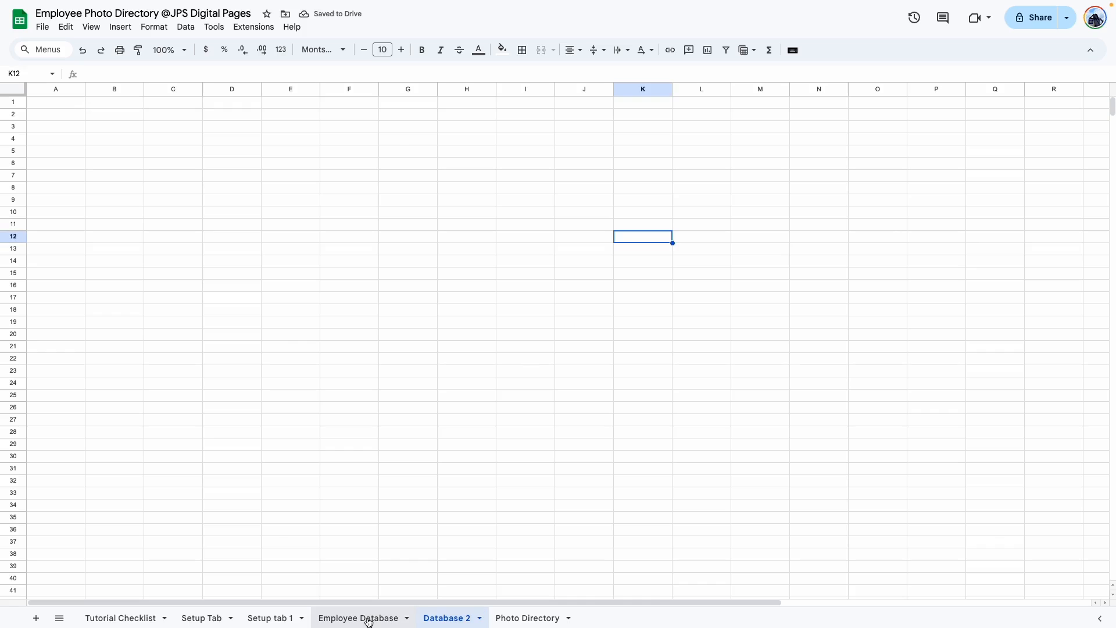
Delete the surplus columns after column T on Database 2, using the Employee Database layout as reference.
{"action": "left_click", "coordinate": [369, 620]}
{"action": "left_click_drag", "start_coordinate": [310, 603], "coordinate": [733, 604]}
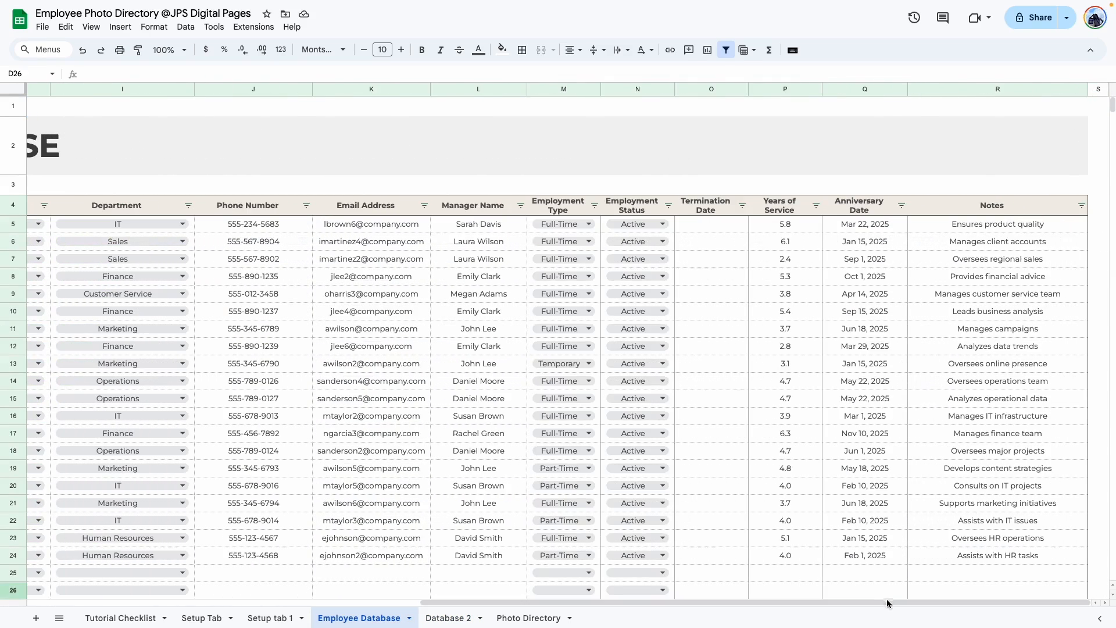
{"action": "left_click_drag", "start_coordinate": [886, 603], "coordinate": [291, 603]}
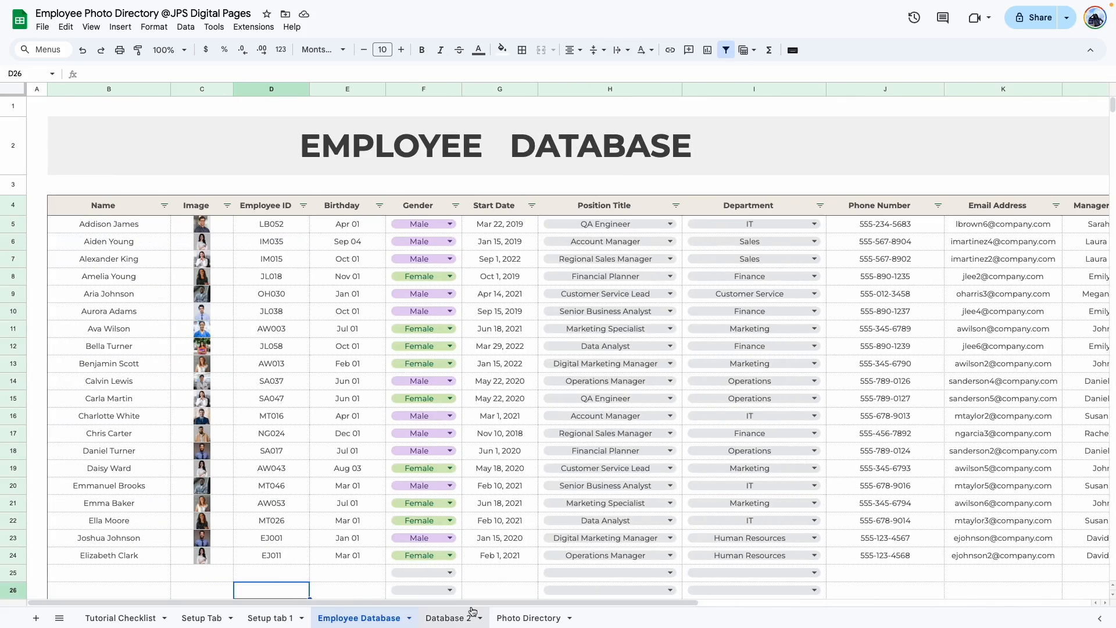
{"action": "left_click", "coordinate": [456, 618]}
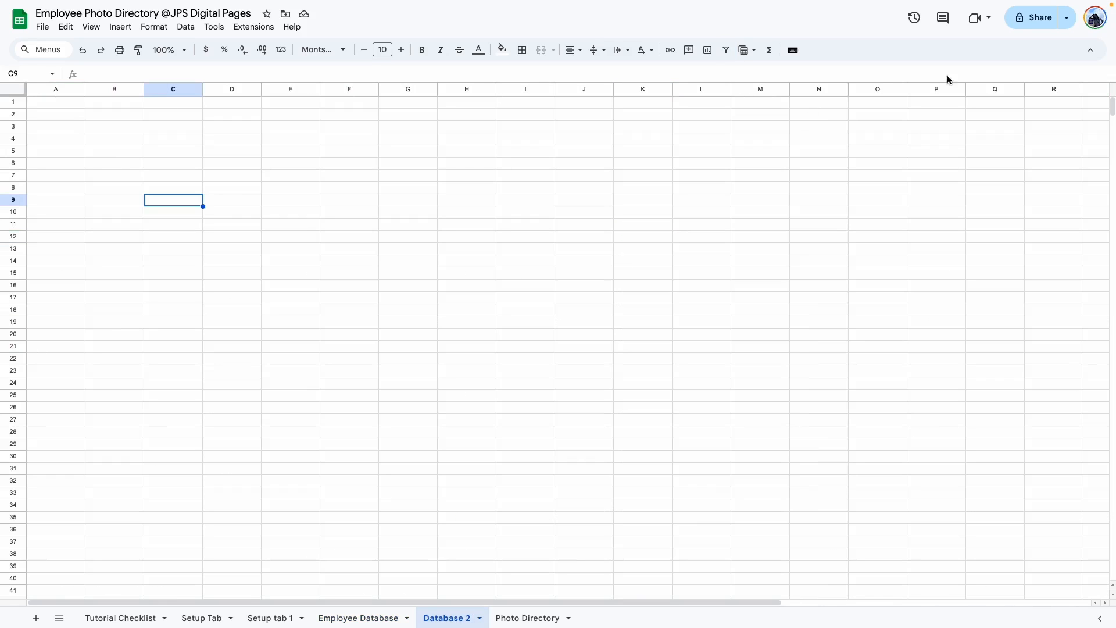
{"action": "left_click_drag", "start_coordinate": [781, 602], "coordinate": [991, 606]}
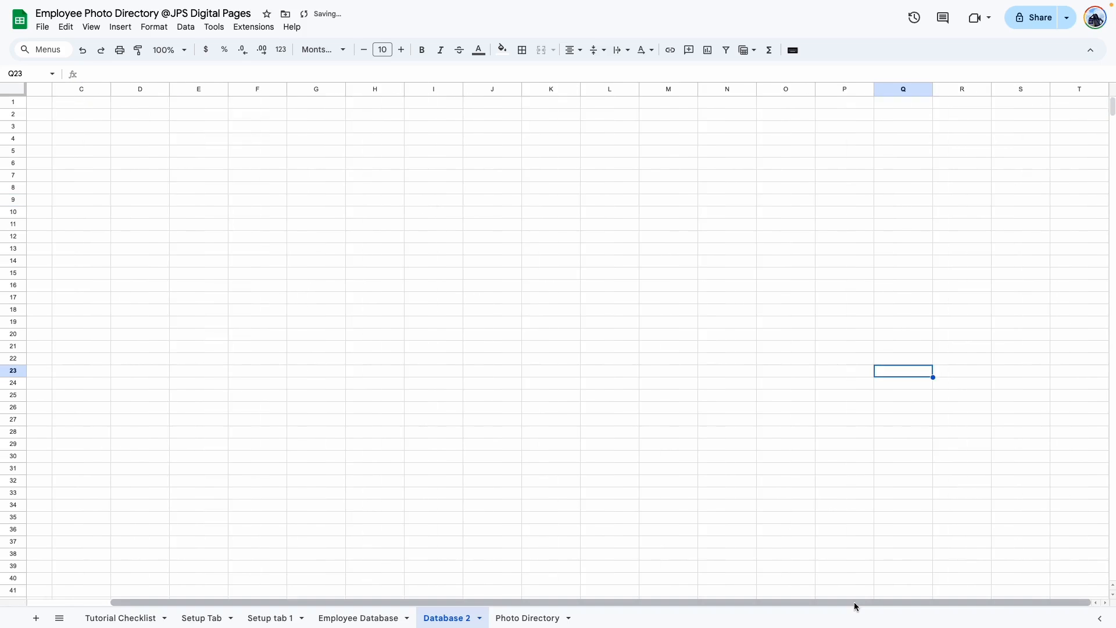
{"action": "left_click_drag", "start_coordinate": [855, 603], "coordinate": [639, 602]}
Set the height of rows 1 to 1000 on Database 2 to 30 pixels.
{"action": "left_click", "coordinate": [13, 102]}
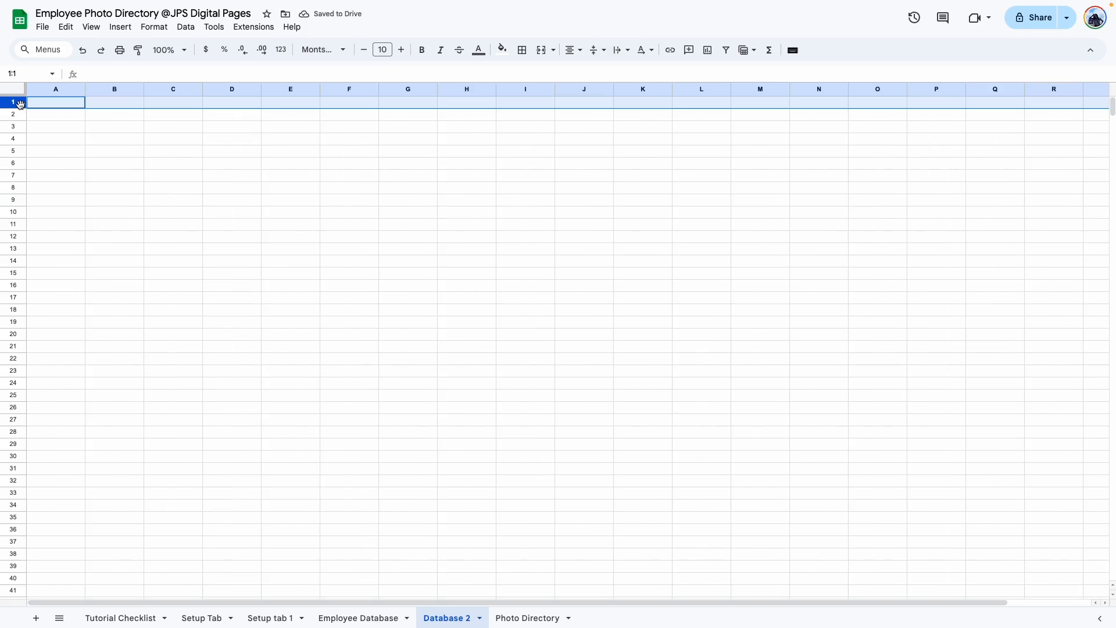
{"action": "key", "text": "ctrl+shift+Down"}
{"action": "right_click", "coordinate": [13, 116]}
{"action": "left_click", "coordinate": [37, 311]}
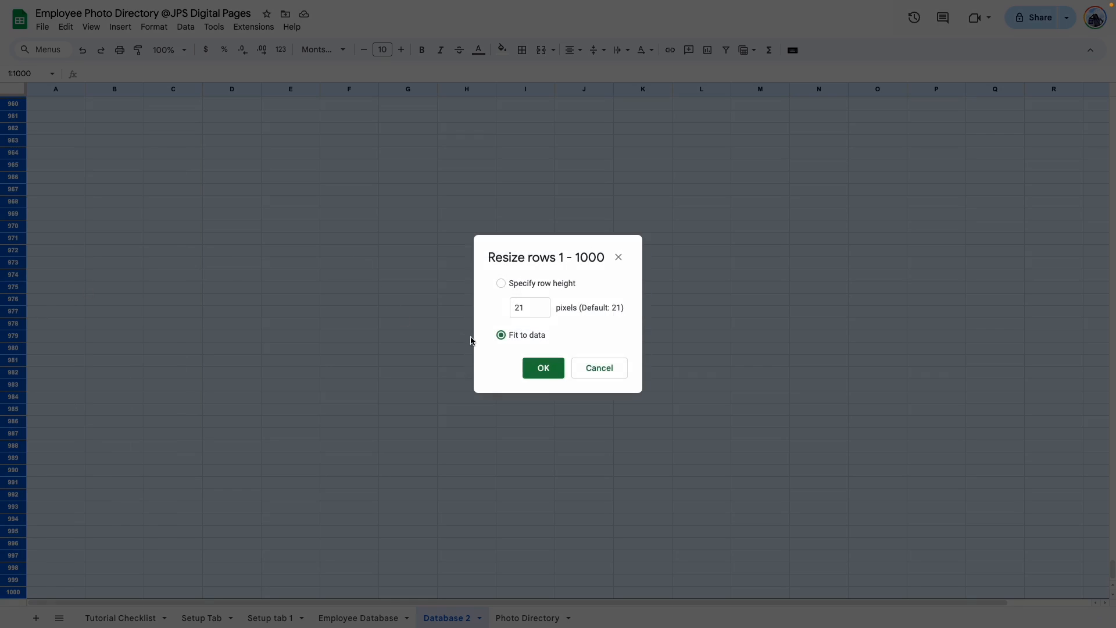
{"action": "double_click", "coordinate": [530, 309]}
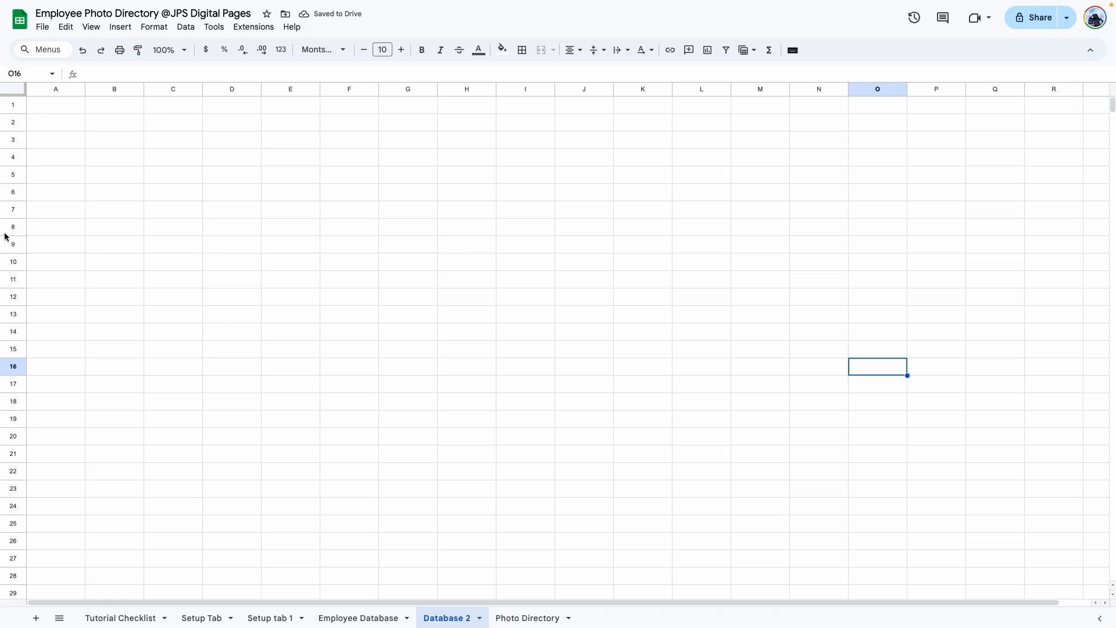
Resize the outer margin columns A and S to a width of 30 pixels.
{"action": "left_click", "coordinate": [37, 91]}
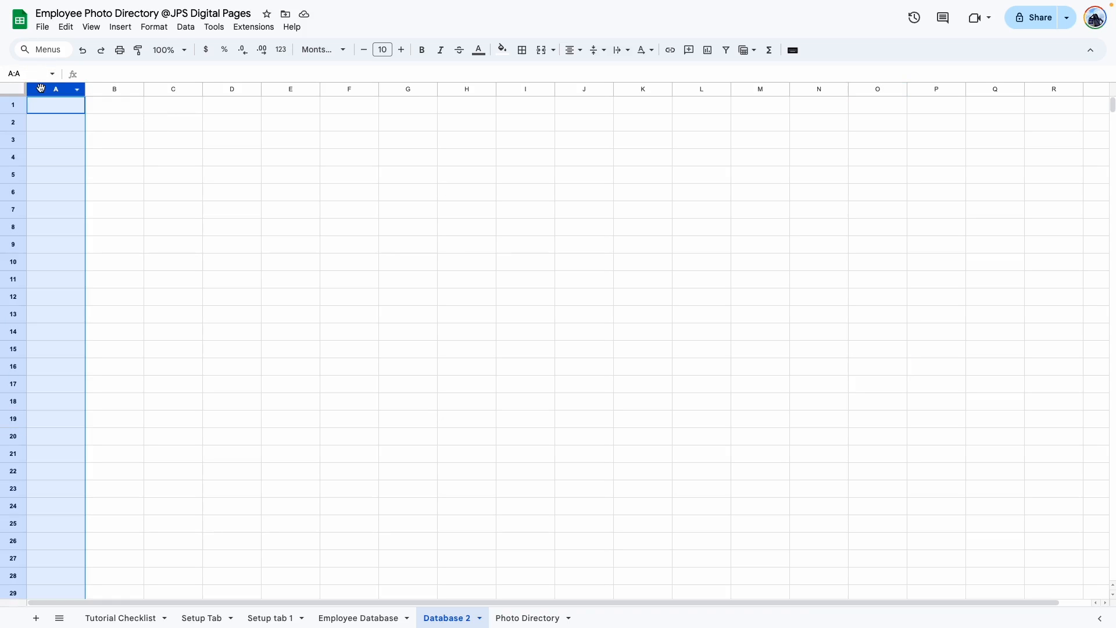
{"action": "right_click", "coordinate": [1096, 89]}
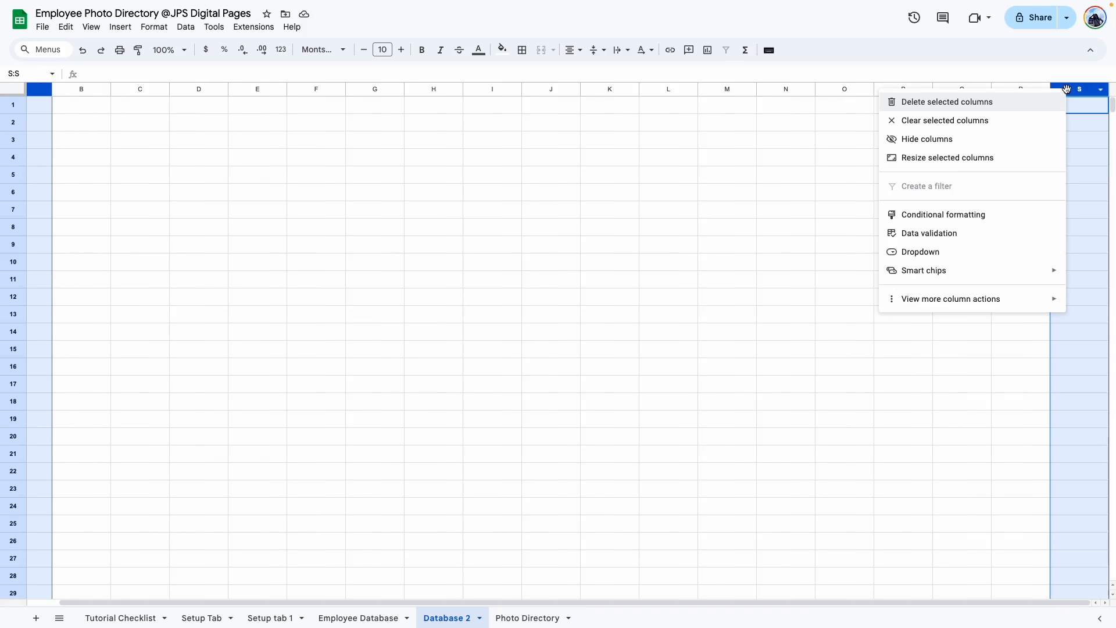
{"action": "left_click", "coordinate": [966, 157]}
{"action": "type", "text": "30"}
{"action": "key", "text": "Return"}
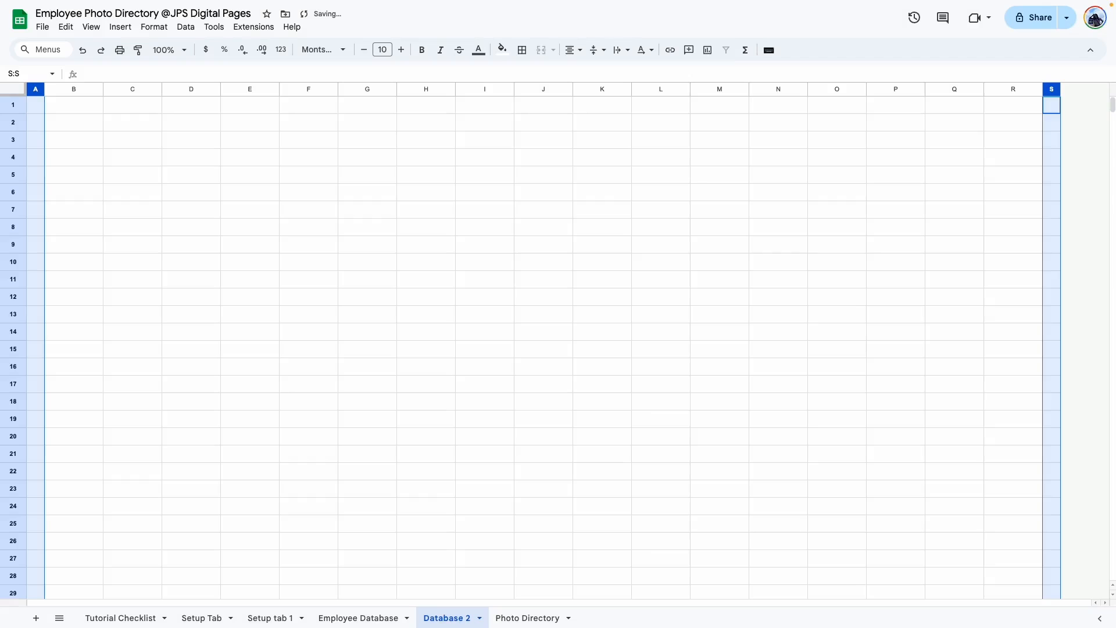
{"action": "left_click", "coordinate": [414, 268]}
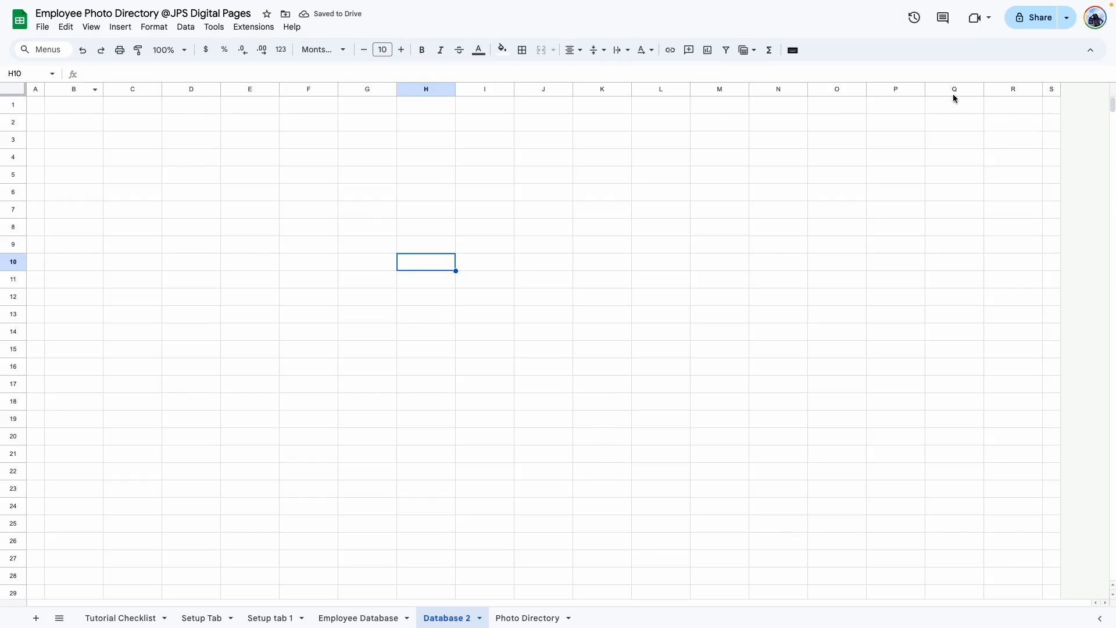
Outline B2:R3 with a gray outer border and merge the range into one title cell.
{"action": "left_click_drag", "start_coordinate": [60, 125], "coordinate": [988, 148]}
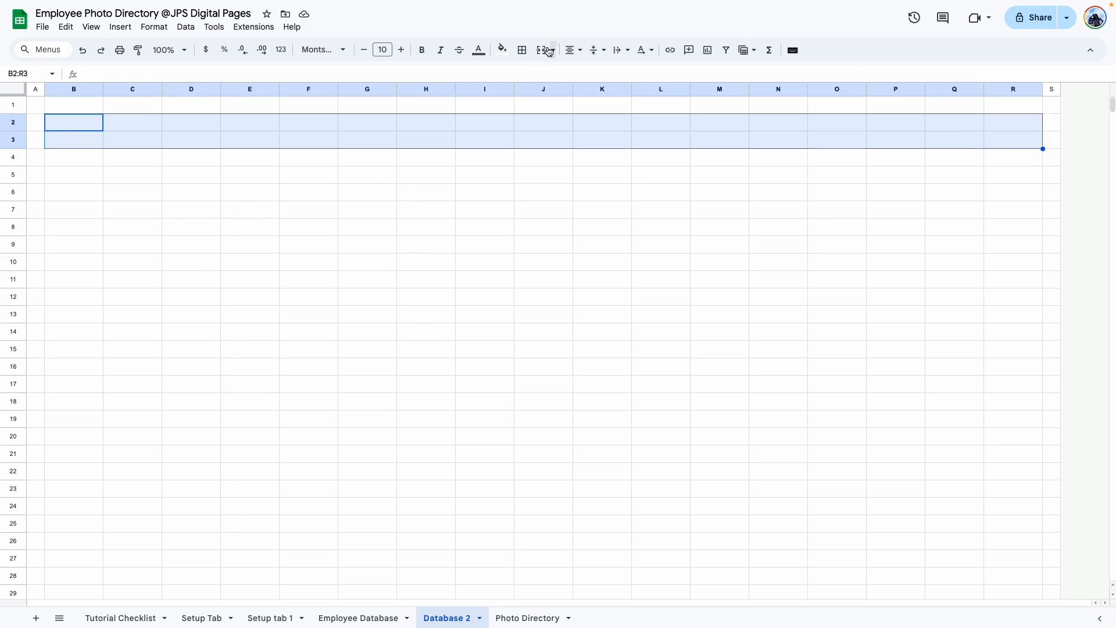
{"action": "left_click", "coordinate": [522, 50]}
{"action": "left_click", "coordinate": [607, 75]}
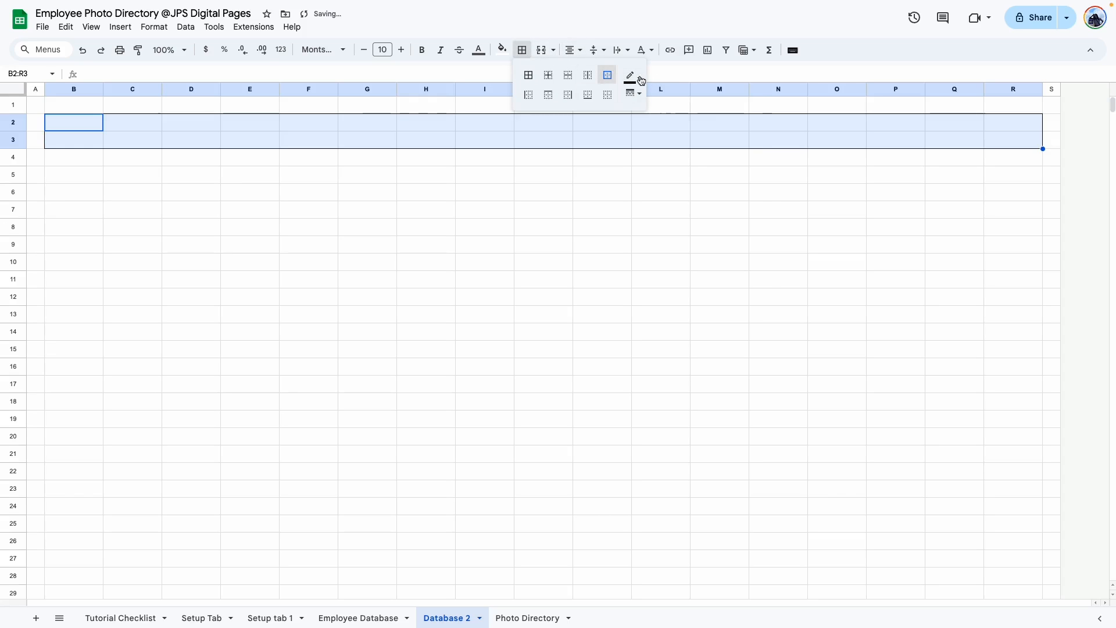
{"action": "left_click", "coordinate": [634, 77]}
{"action": "left_click", "coordinate": [673, 119]}
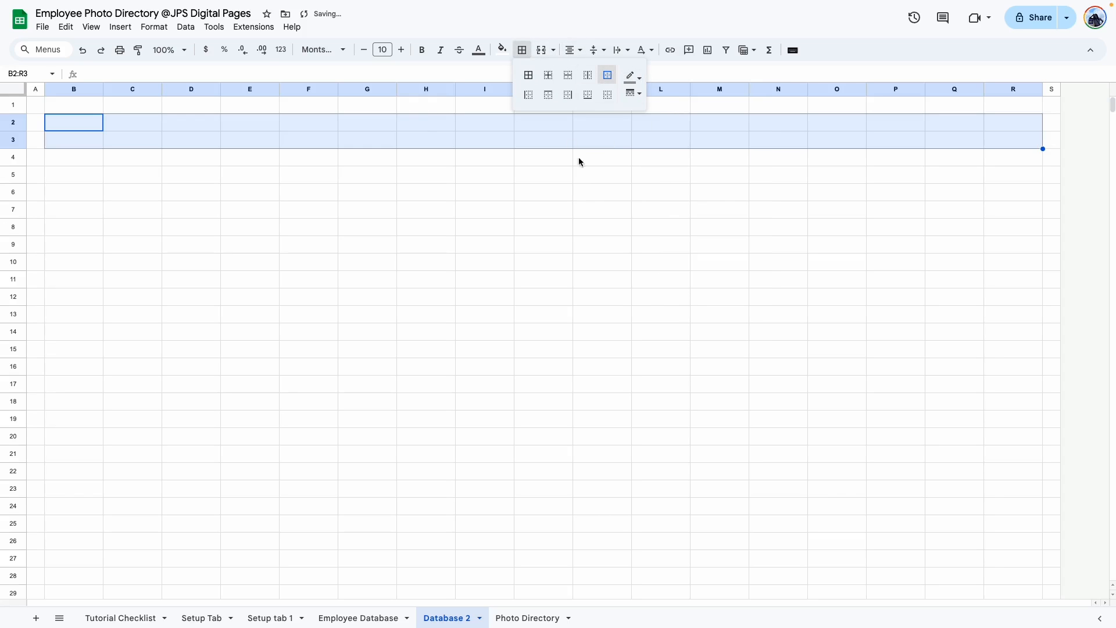
{"action": "left_click", "coordinate": [541, 50]}
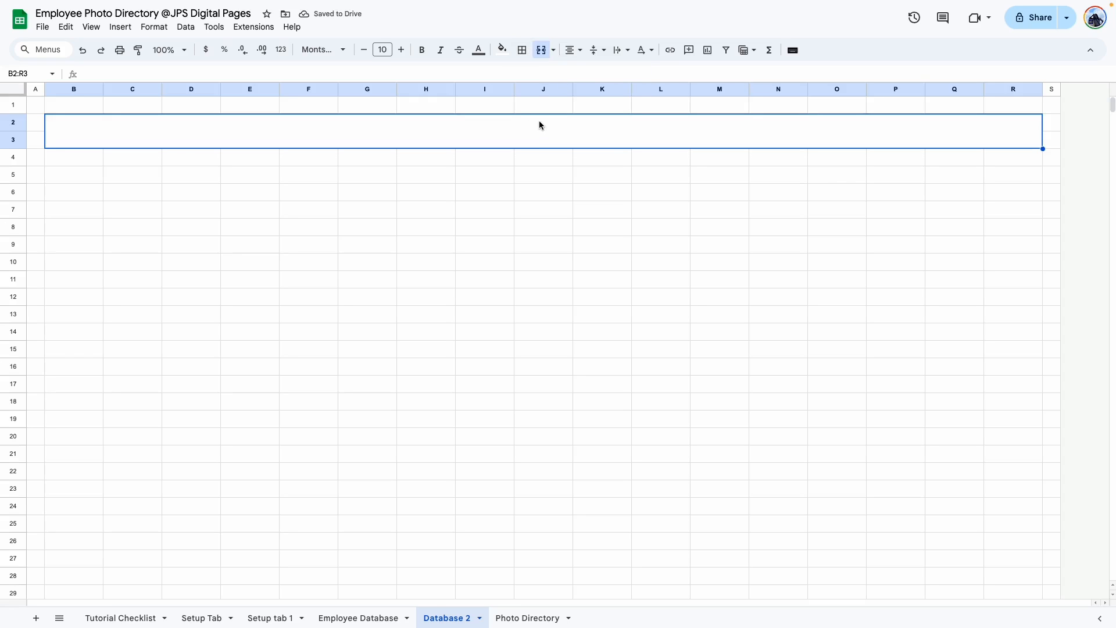
Enter EMPLOYEE DATABASE in the merged title cell and format it in bold size 30 with a light beige fill.
{"action": "key", "text": "super+v"}
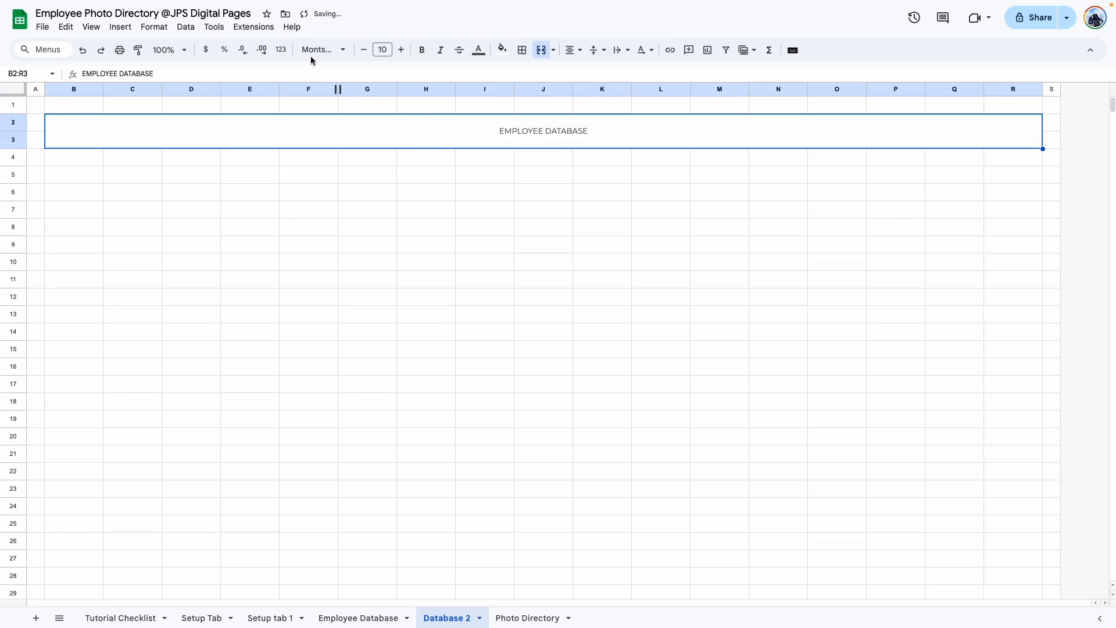
{"action": "left_click", "coordinate": [382, 49]}
{"action": "left_click", "coordinate": [387, 254]}
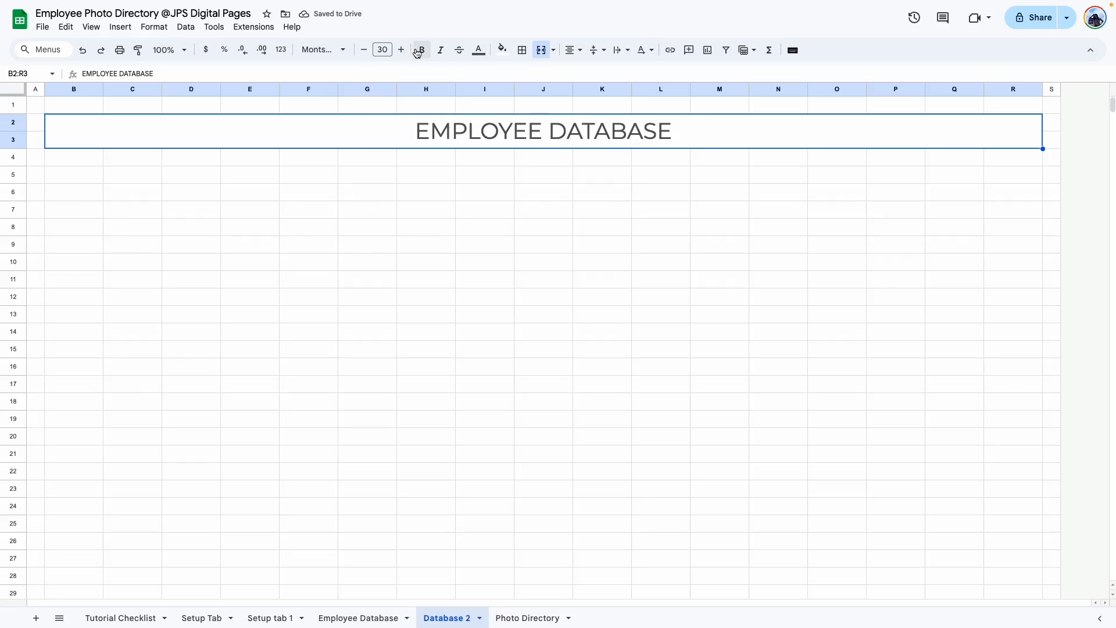
{"action": "left_click", "coordinate": [422, 51]}
{"action": "left_click", "coordinate": [504, 51]}
{"action": "left_click", "coordinate": [519, 207]}
{"action": "left_click", "coordinate": [544, 314]}
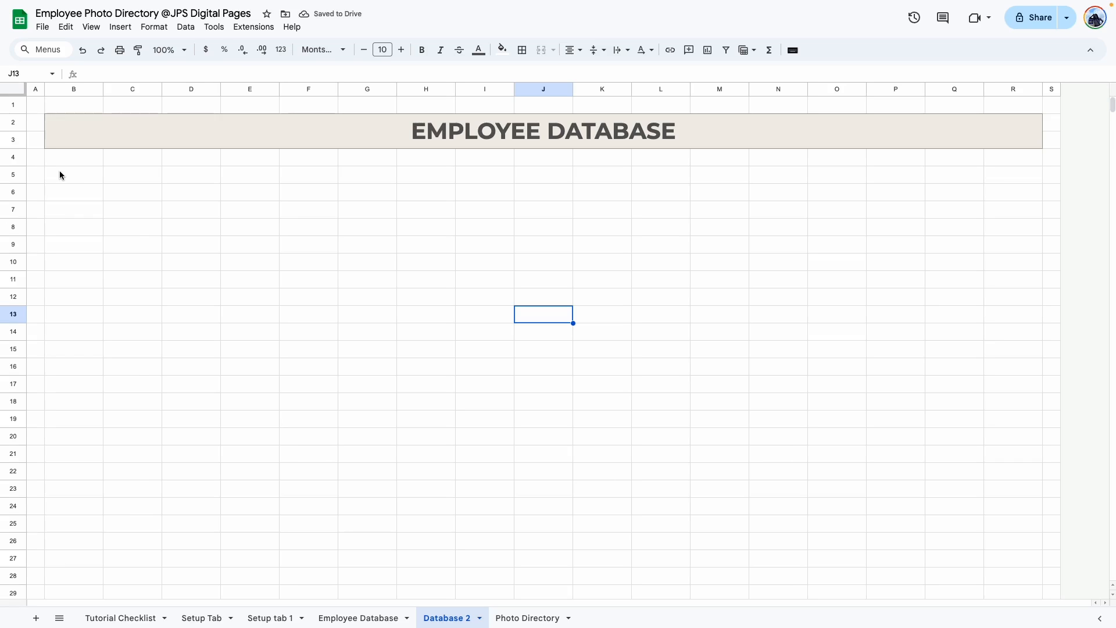
Apply outer borders around the header row B5:R5 and around the whole table range B5:R1000.
{"action": "left_click_drag", "start_coordinate": [59, 174], "coordinate": [1015, 174]}
{"action": "left_click", "coordinate": [523, 50]}
{"action": "left_click", "coordinate": [607, 77]}
{"action": "left_click", "coordinate": [1018, 211], "text": "shift"}
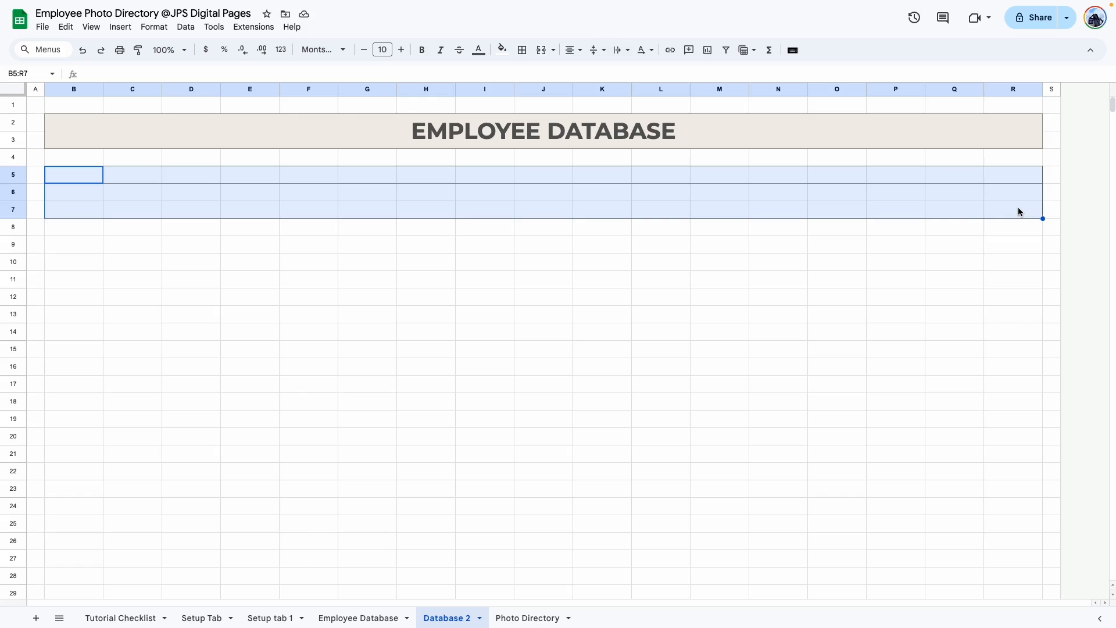
{"action": "key", "text": "ctrl+shift+Down"}
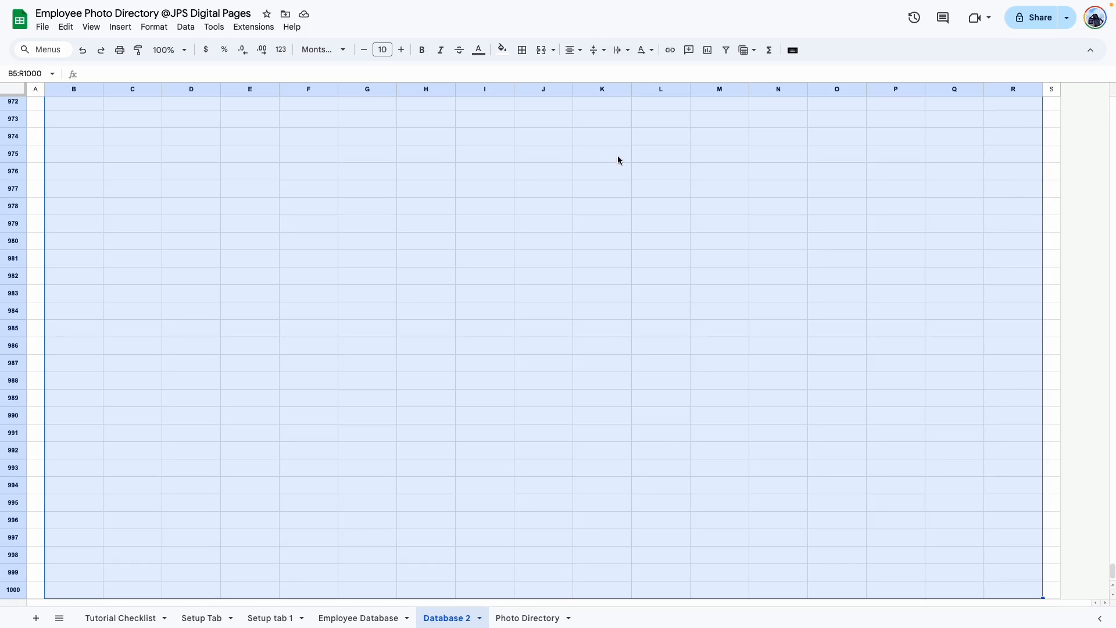
{"action": "left_click", "coordinate": [522, 50]}
{"action": "left_click", "coordinate": [607, 75]}
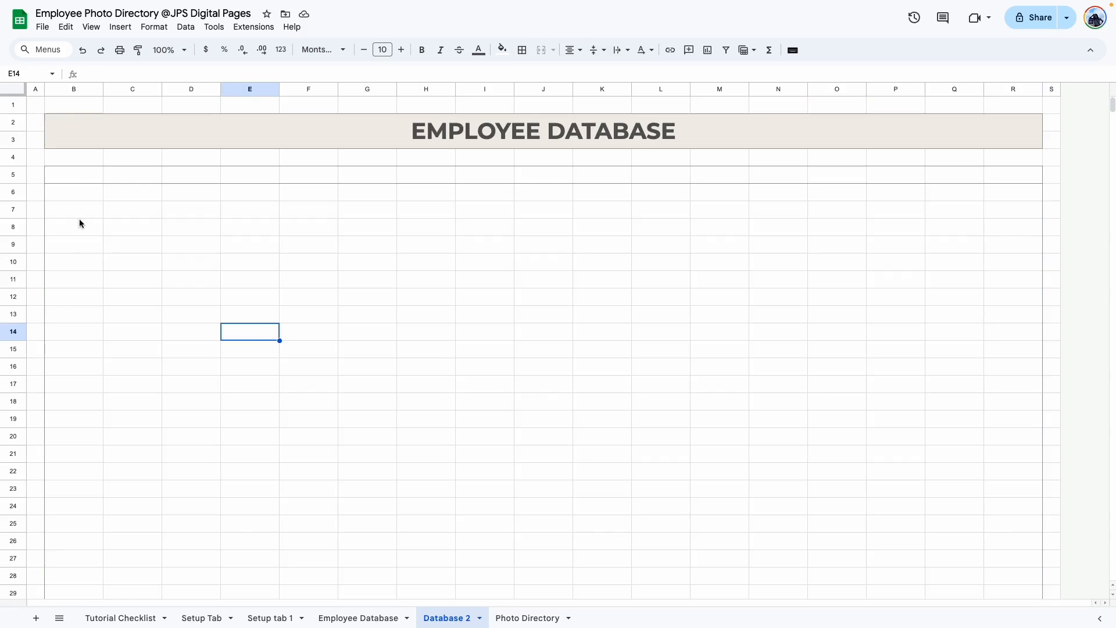
Add light gray dotted horizontal borders between the rows of B6:R1000.
{"action": "left_click_drag", "start_coordinate": [65, 192], "coordinate": [1033, 265]}
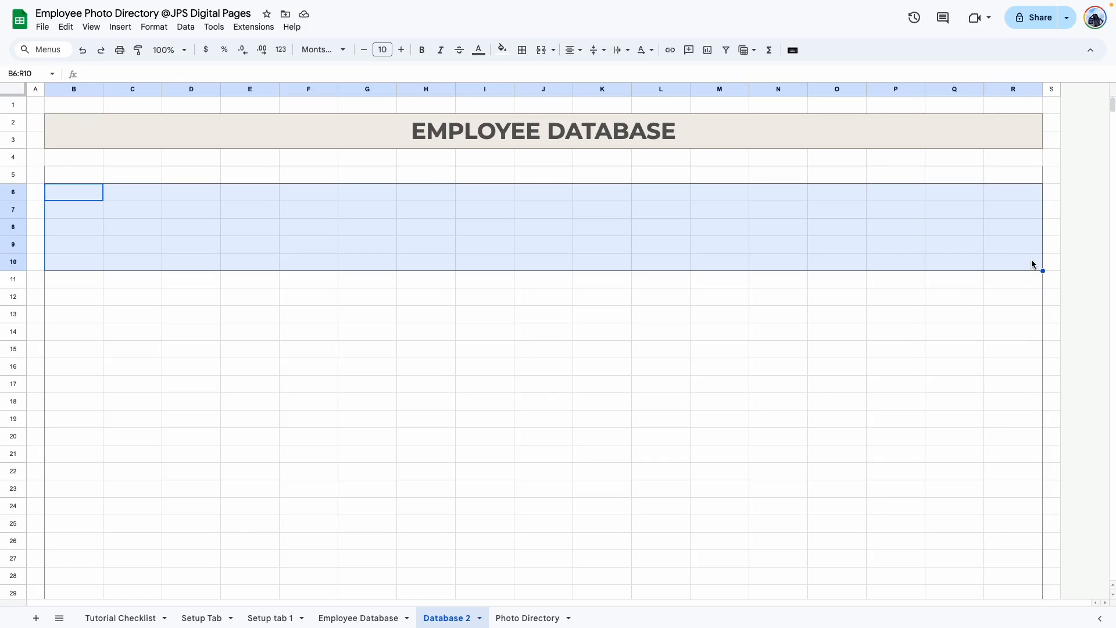
{"action": "key", "text": "ctrl+shift+Down"}
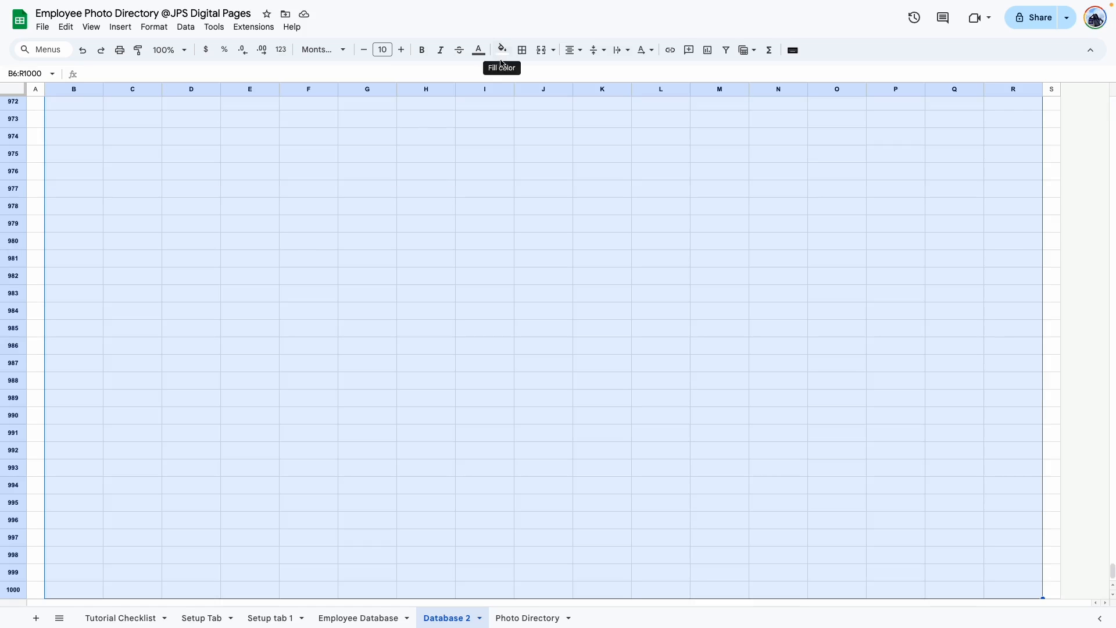
{"action": "left_click", "coordinate": [523, 51]}
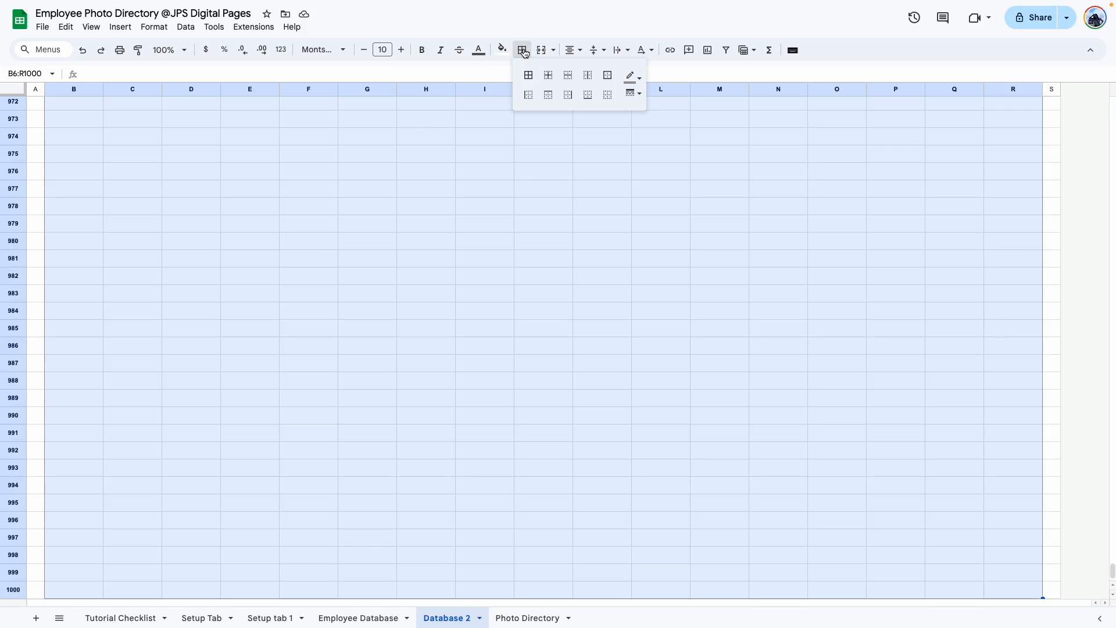
{"action": "left_click", "coordinate": [633, 76]}
{"action": "left_click", "coordinate": [689, 120]}
{"action": "left_click", "coordinate": [570, 78]}
Add solid light gray vertical borders between the columns of B6:R1000.
{"action": "left_click", "coordinate": [588, 77]}
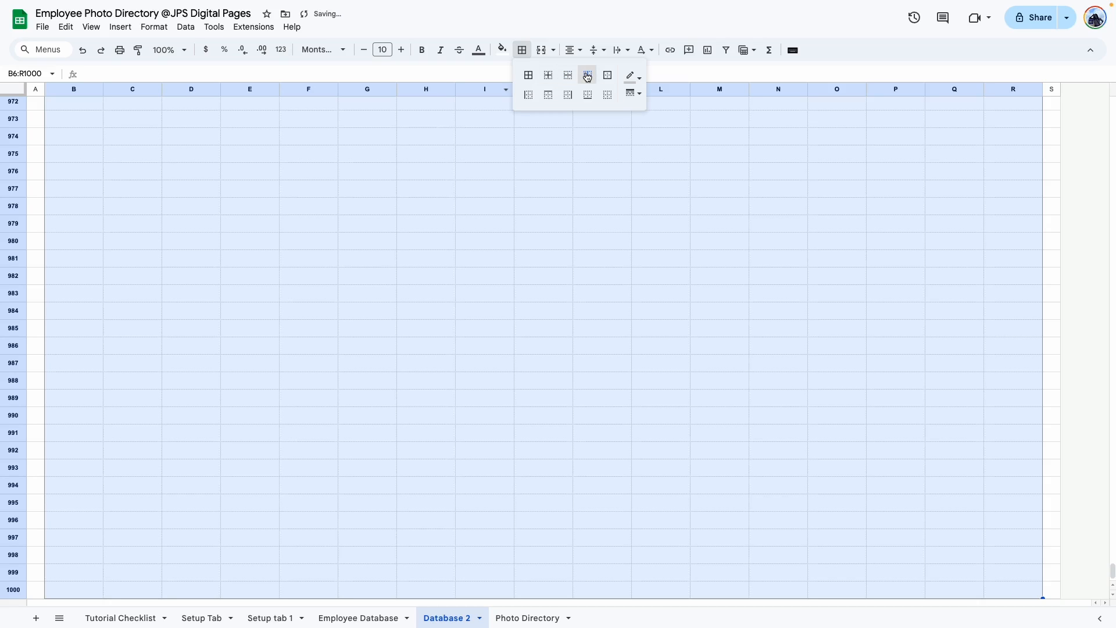
{"action": "left_click", "coordinate": [633, 93]}
{"action": "left_click", "coordinate": [666, 114]}
{"action": "left_click", "coordinate": [586, 75]}
{"action": "left_click", "coordinate": [622, 283]}
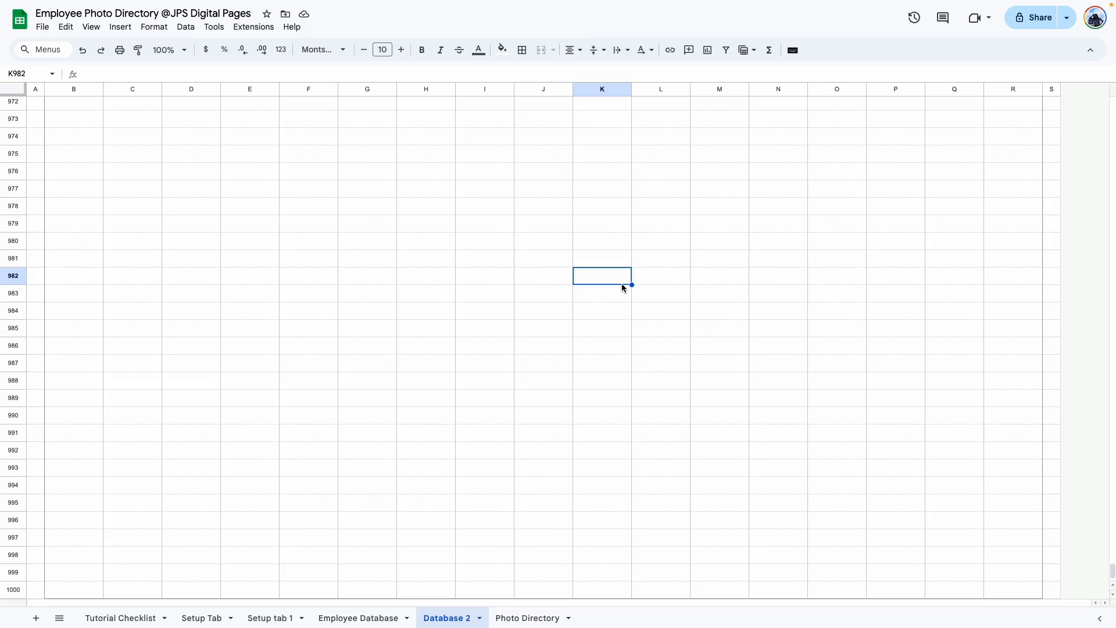
{"action": "key", "text": "ctrl+Home"}
{"action": "left_click", "coordinate": [496, 319]}
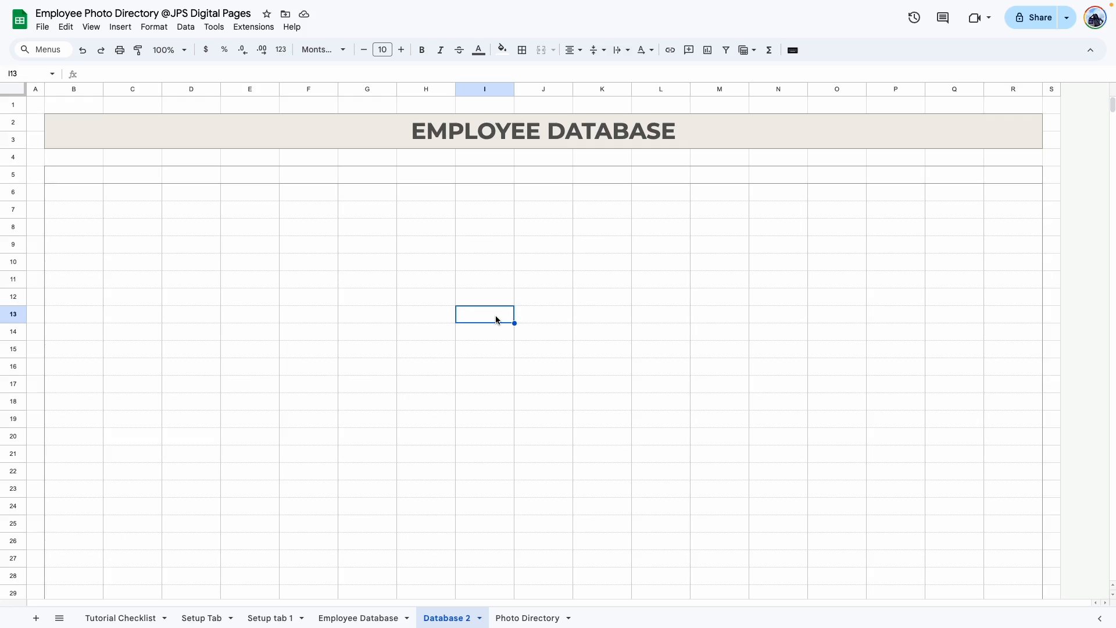
Hide the gridlines on the Database 2 sheet.
{"action": "left_click", "coordinate": [91, 27]}
{"action": "mouse_move", "coordinate": [169, 51]}
{"action": "left_click", "coordinate": [326, 346]}
{"action": "left_click", "coordinate": [336, 348]}
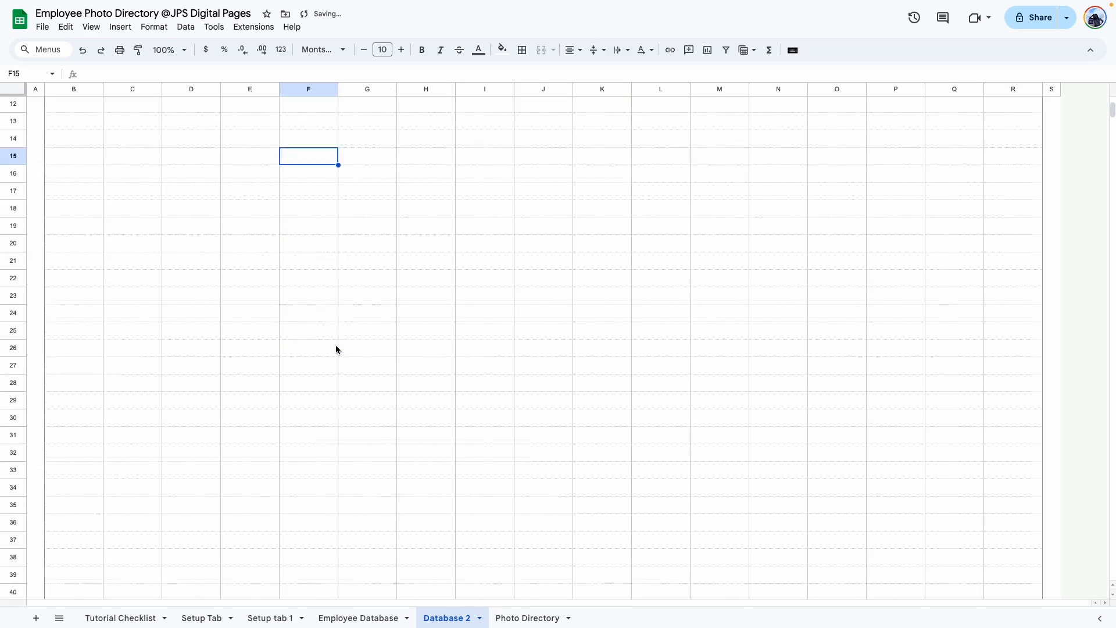
Add vertical borders between the header cells B5:R5 on the Database 2 sheet.
{"action": "left_click_drag", "start_coordinate": [88, 178], "coordinate": [1011, 176]}
{"action": "left_click", "coordinate": [521, 51]}
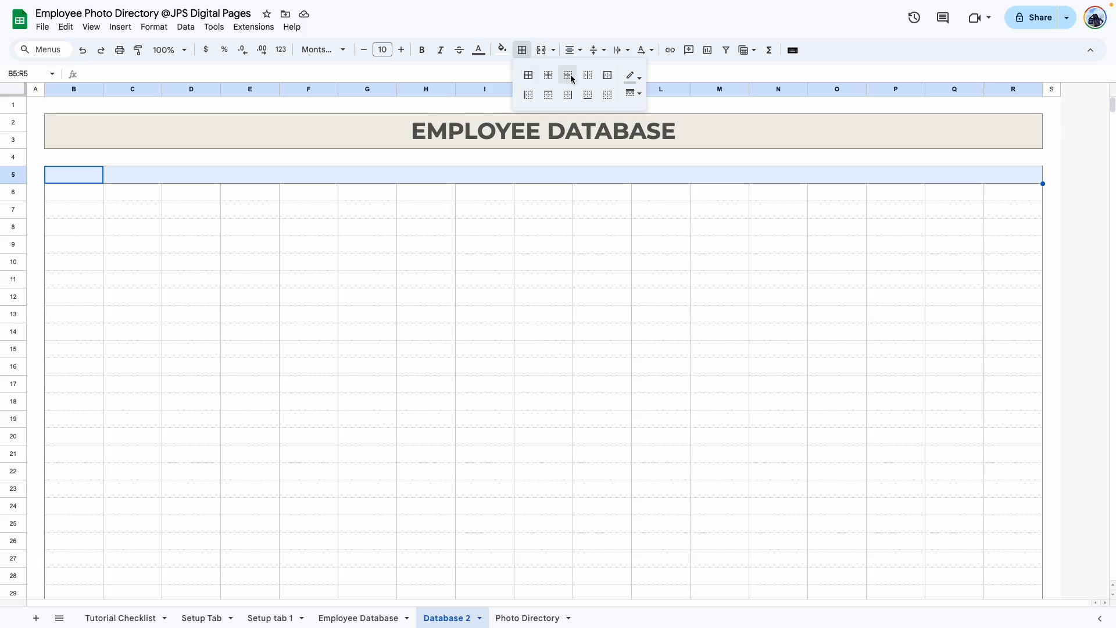
{"action": "left_click", "coordinate": [587, 76]}
{"action": "left_click", "coordinate": [575, 390]}
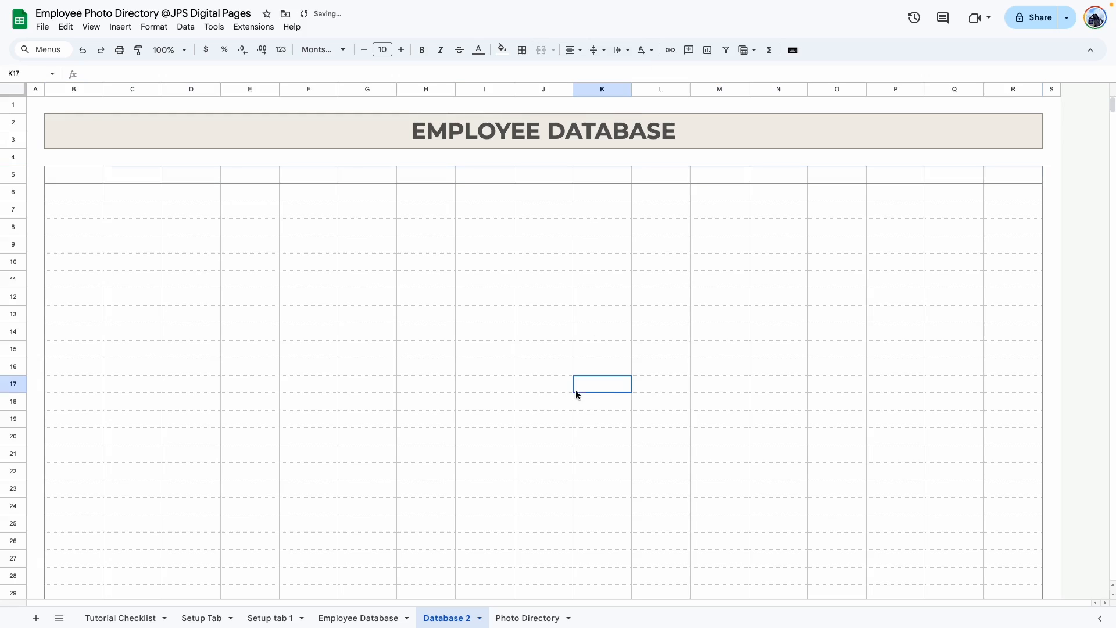
Fill the header row B5:R5 with muted green.
{"action": "left_click_drag", "start_coordinate": [77, 179], "coordinate": [1000, 181]}
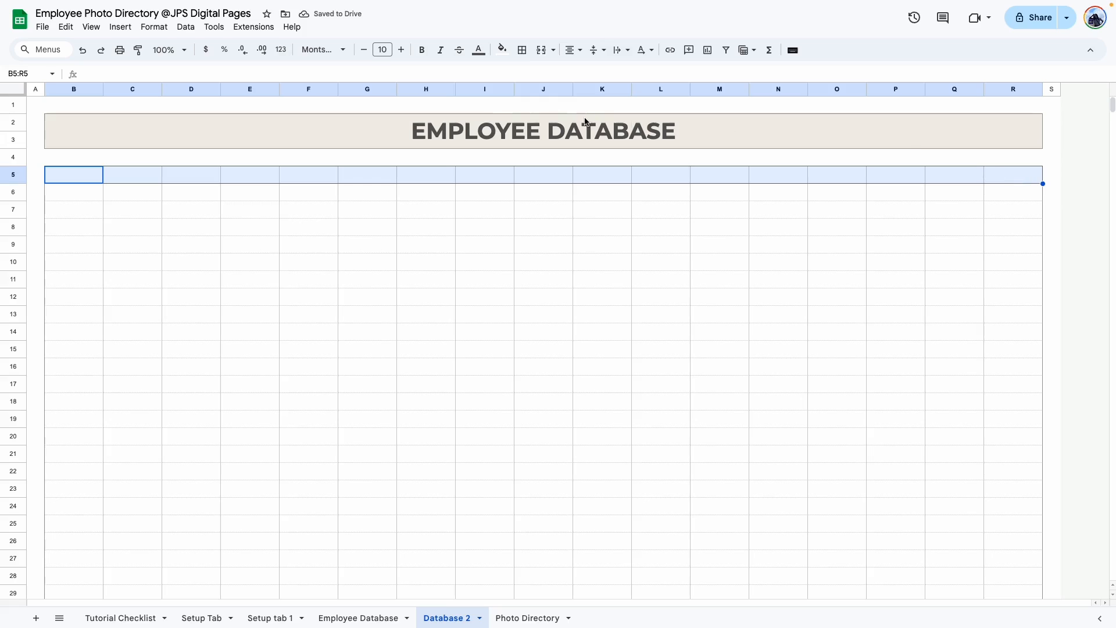
{"action": "left_click", "coordinate": [503, 49]}
{"action": "left_click", "coordinate": [595, 207]}
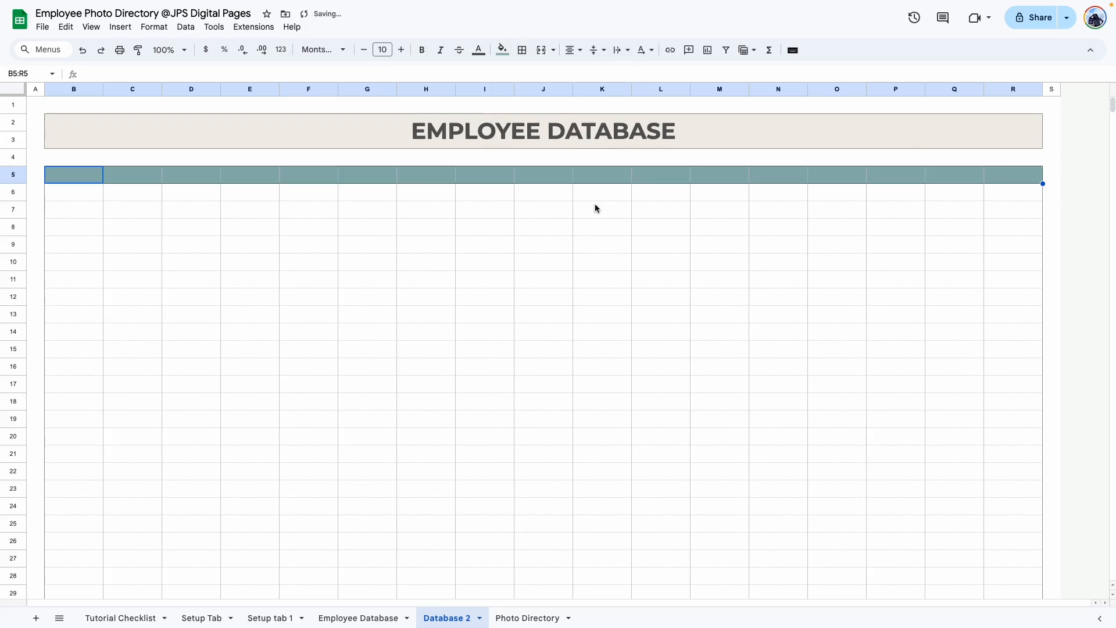
{"action": "left_click", "coordinate": [191, 332]}
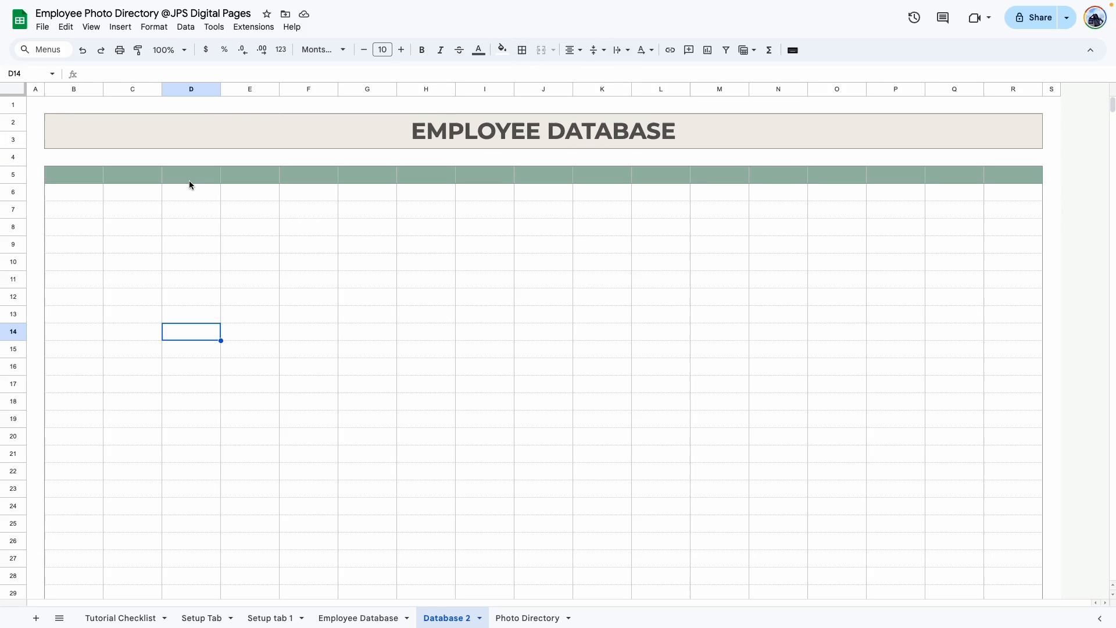
Copy the column headers B4:R4 from the Employee Database sheet and paste them as values only into Database 2 starting at B5.
{"action": "left_click", "coordinate": [353, 620]}
{"action": "left_click_drag", "start_coordinate": [686, 604], "coordinate": [499, 526]}
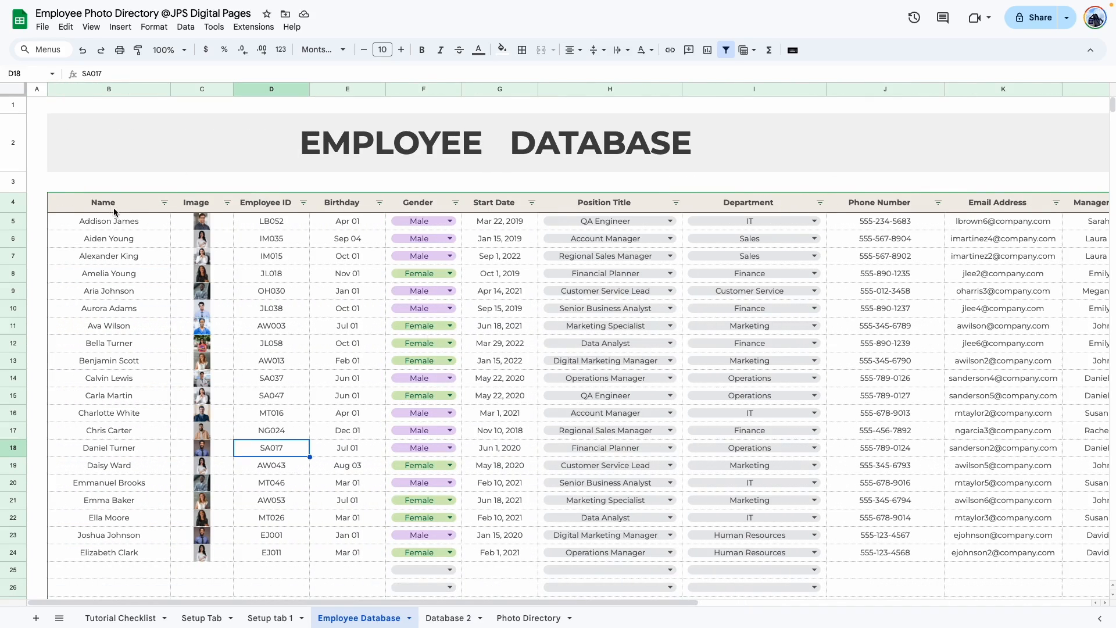
{"action": "left_click_drag", "start_coordinate": [86, 208], "coordinate": [1011, 196]}
{"action": "key", "text": "super+c"}
{"action": "left_click_drag", "start_coordinate": [763, 604], "coordinate": [355, 602]}
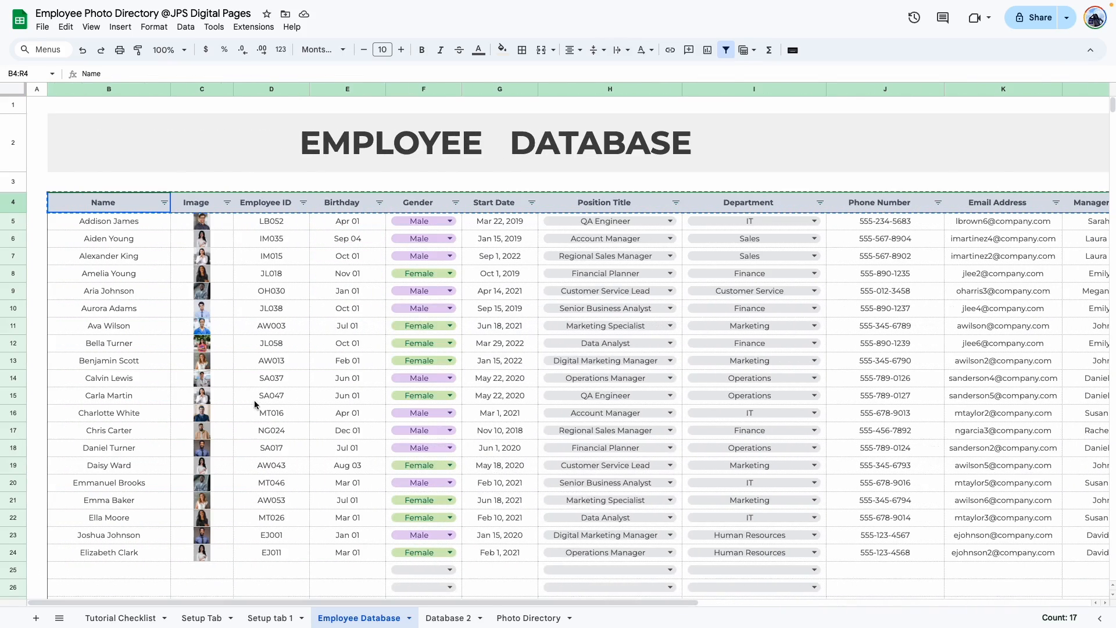
{"action": "left_click", "coordinate": [447, 618]}
{"action": "right_click", "coordinate": [72, 175]}
{"action": "mouse_move", "coordinate": [188, 243]}
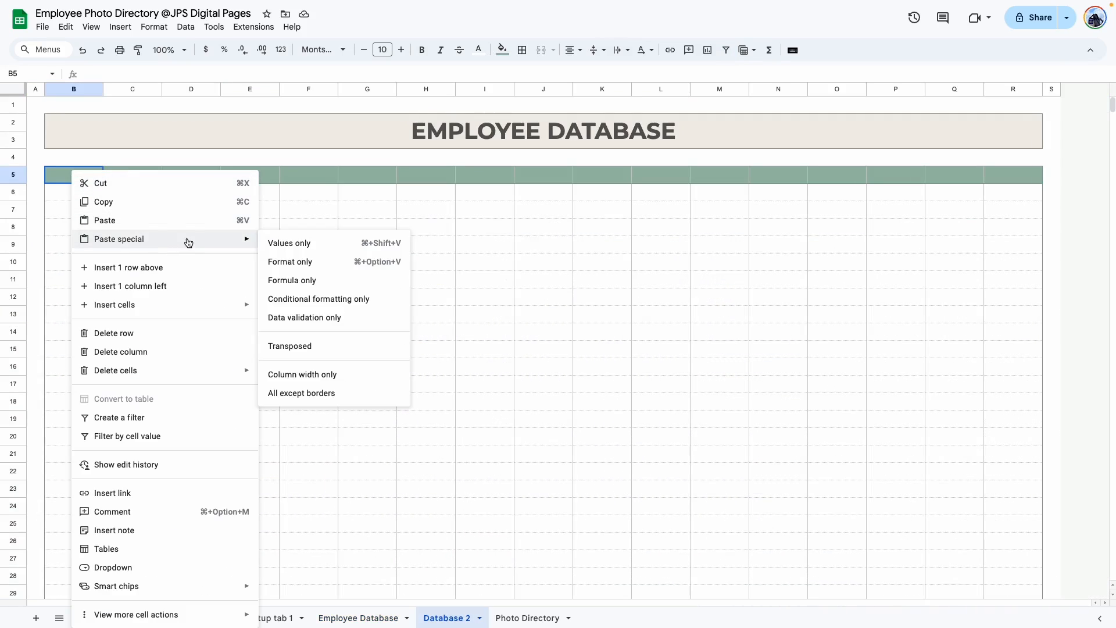
{"action": "left_click", "coordinate": [319, 243]}
{"action": "left_click", "coordinate": [281, 336]}
{"action": "left_click", "coordinate": [93, 253]}
Go through the header labels in row 5 one by one, from Name to Notes.
{"action": "left_click", "coordinate": [82, 177]}
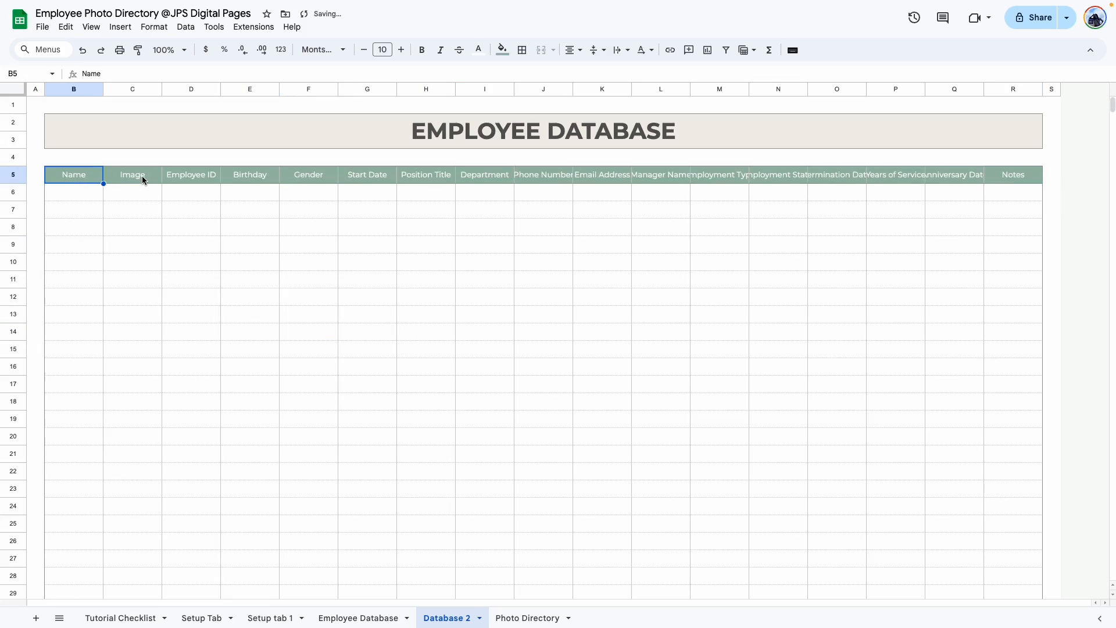
{"action": "left_click", "coordinate": [142, 180]}
{"action": "left_click", "coordinate": [203, 178]}
{"action": "left_click", "coordinate": [231, 180]}
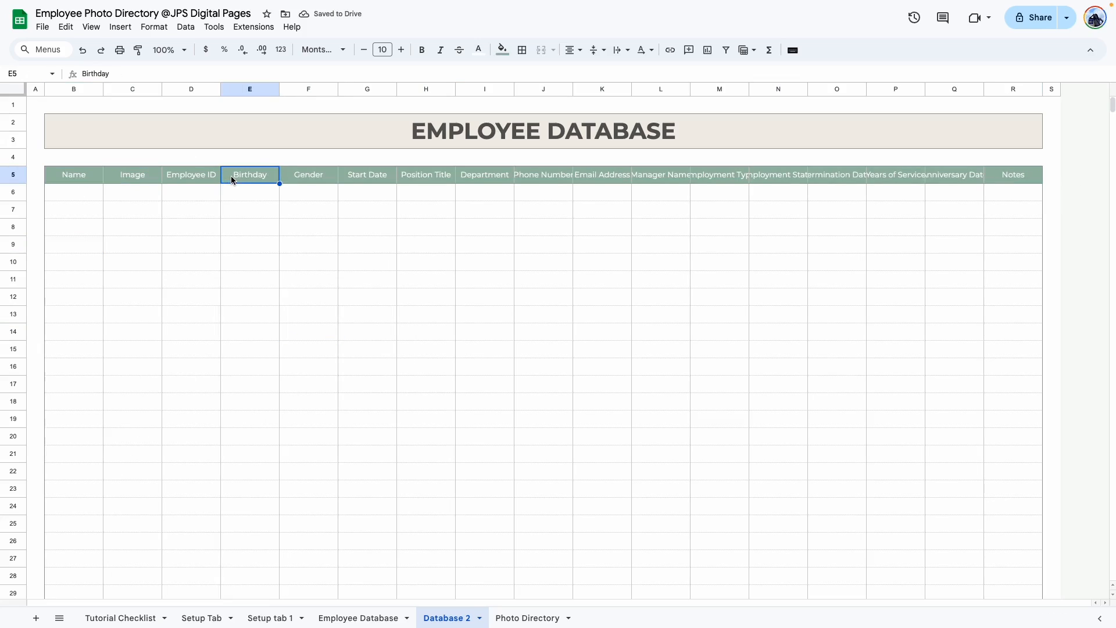
{"action": "left_click", "coordinate": [316, 180]}
{"action": "left_click", "coordinate": [350, 184]}
{"action": "left_click", "coordinate": [445, 178]}
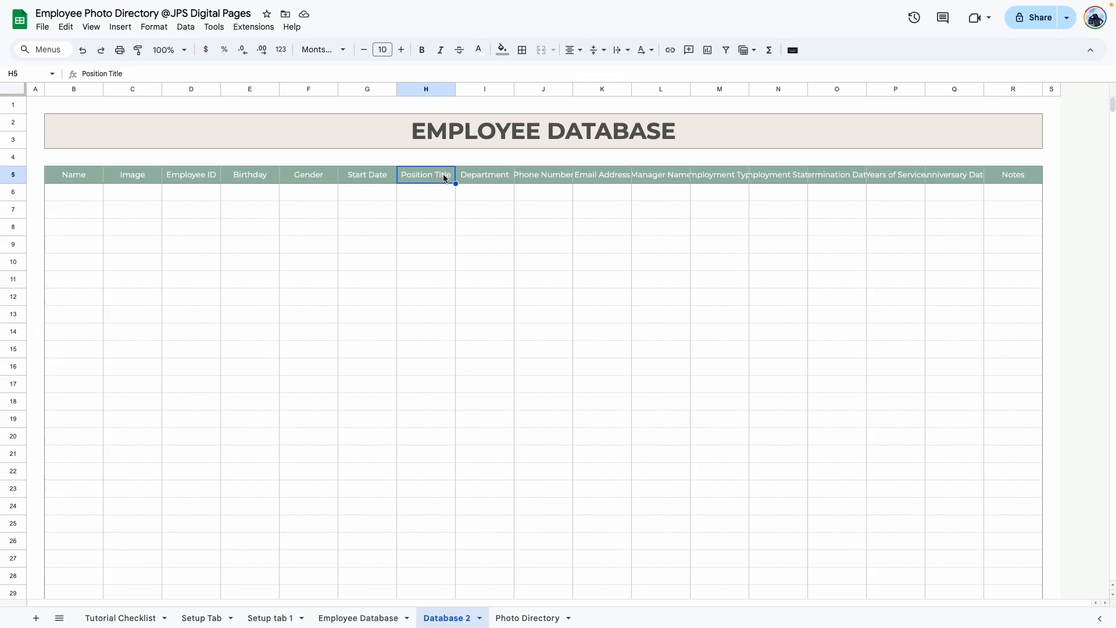
{"action": "left_click", "coordinate": [471, 172]}
{"action": "left_click", "coordinate": [549, 176]}
{"action": "left_click", "coordinate": [606, 175]}
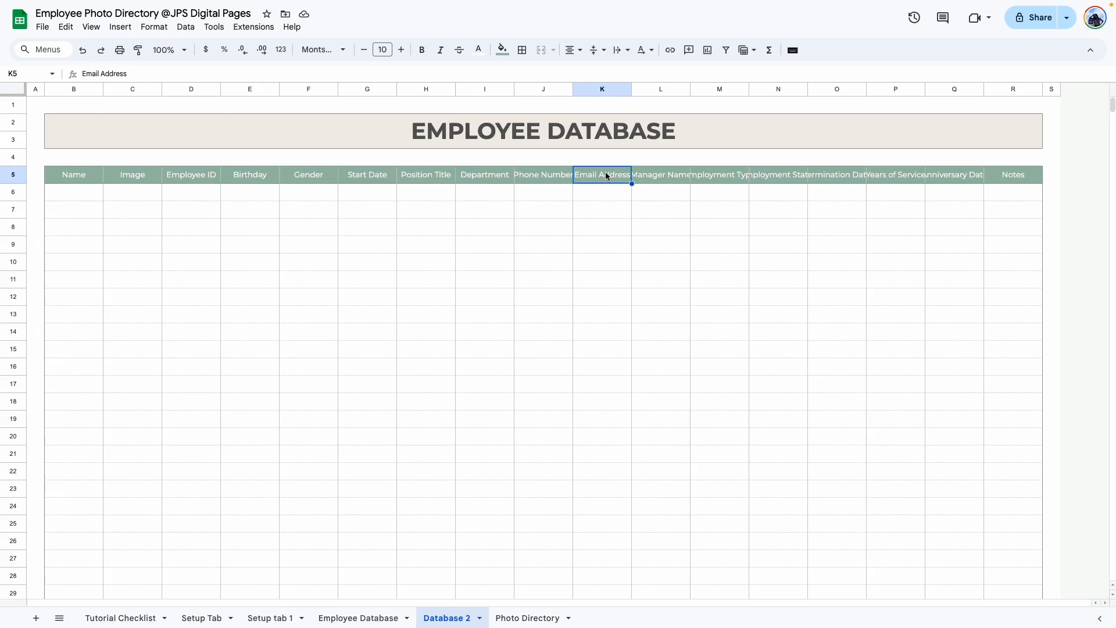
{"action": "left_click", "coordinate": [651, 178]}
{"action": "left_click_drag", "start_coordinate": [690, 90], "coordinate": [705, 89]}
{"action": "key", "text": "super+z"}
{"action": "left_click", "coordinate": [737, 177]}
{"action": "left_click", "coordinate": [804, 179]}
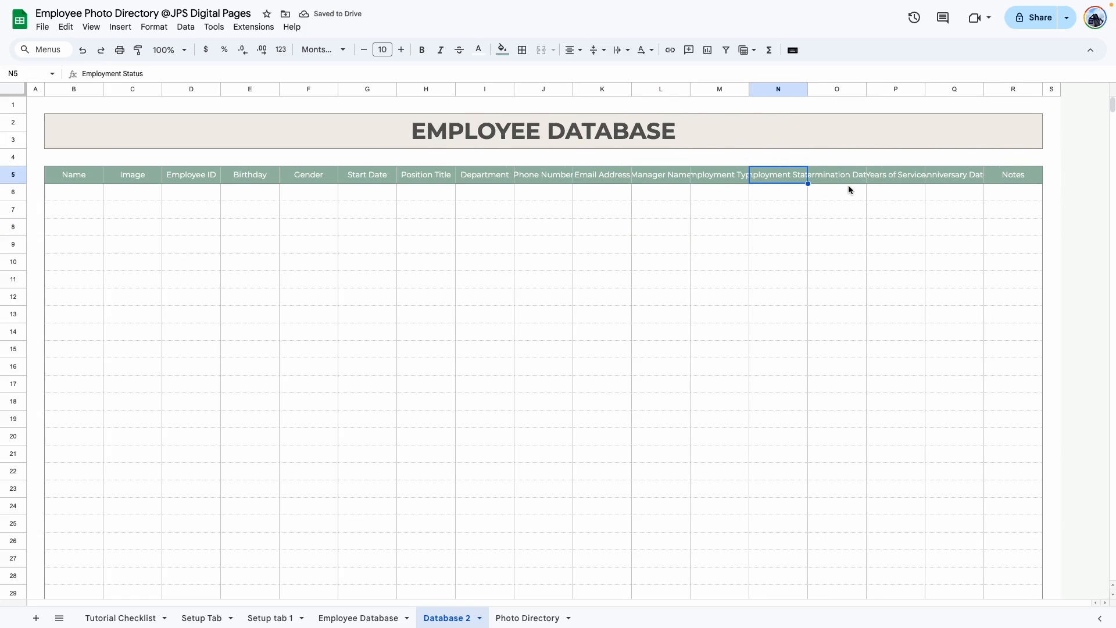
{"action": "left_click", "coordinate": [846, 180]}
{"action": "left_click", "coordinate": [898, 175]}
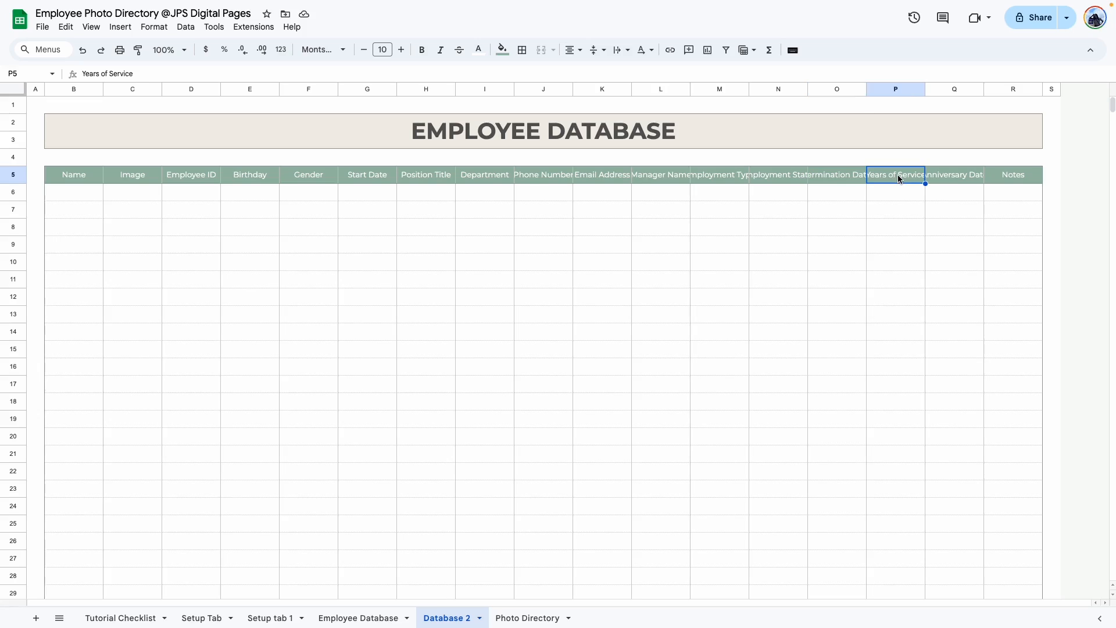
{"action": "left_click", "coordinate": [954, 177]}
{"action": "left_click", "coordinate": [1023, 181]}
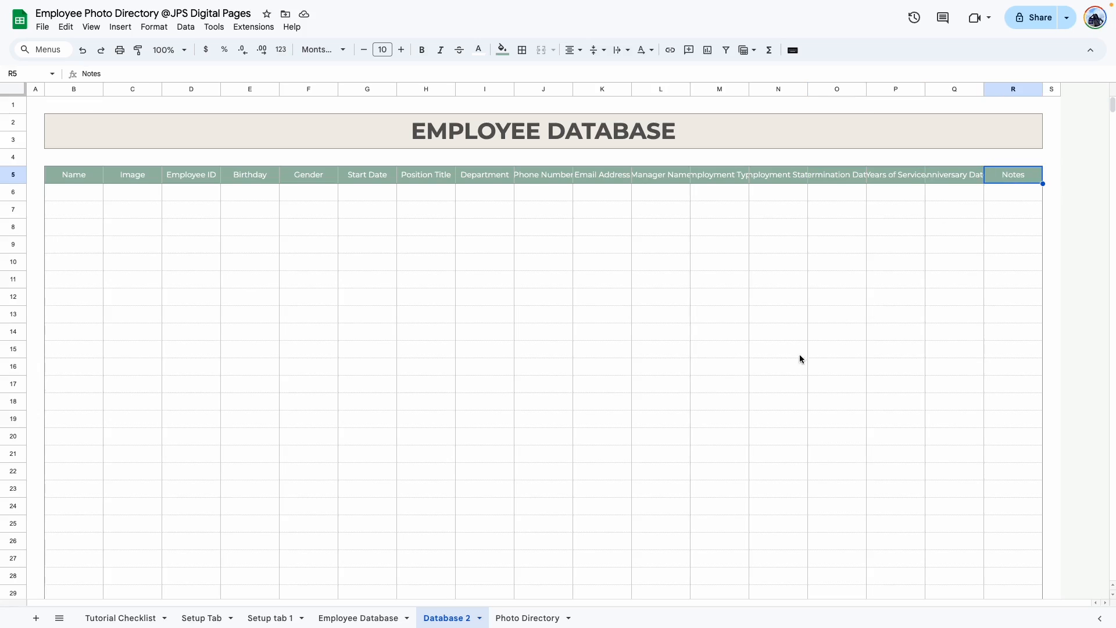
{"action": "left_click", "coordinate": [776, 357]}
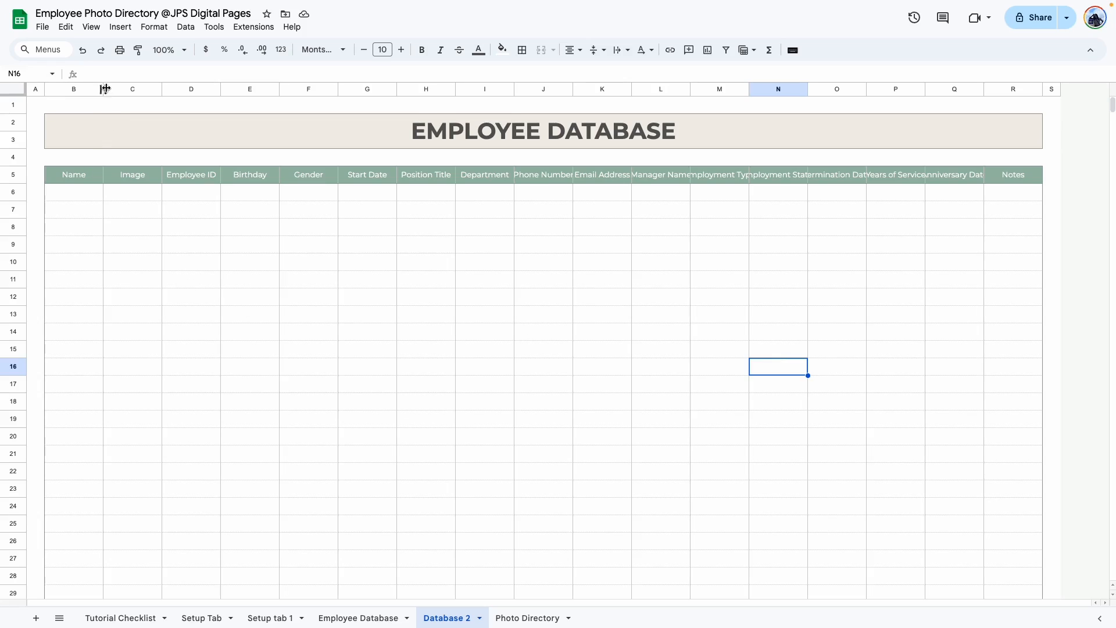
Widen the Database 2 columns to fit their headers and wrap the text in header row 5.
{"action": "left_click_drag", "start_coordinate": [104, 88], "coordinate": [203, 89]}
{"action": "left_click_drag", "start_coordinate": [262, 89], "coordinate": [270, 88]}
{"action": "left_click_drag", "start_coordinate": [175, 89], "coordinate": [237, 88]}
{"action": "left_click", "coordinate": [302, 89]}
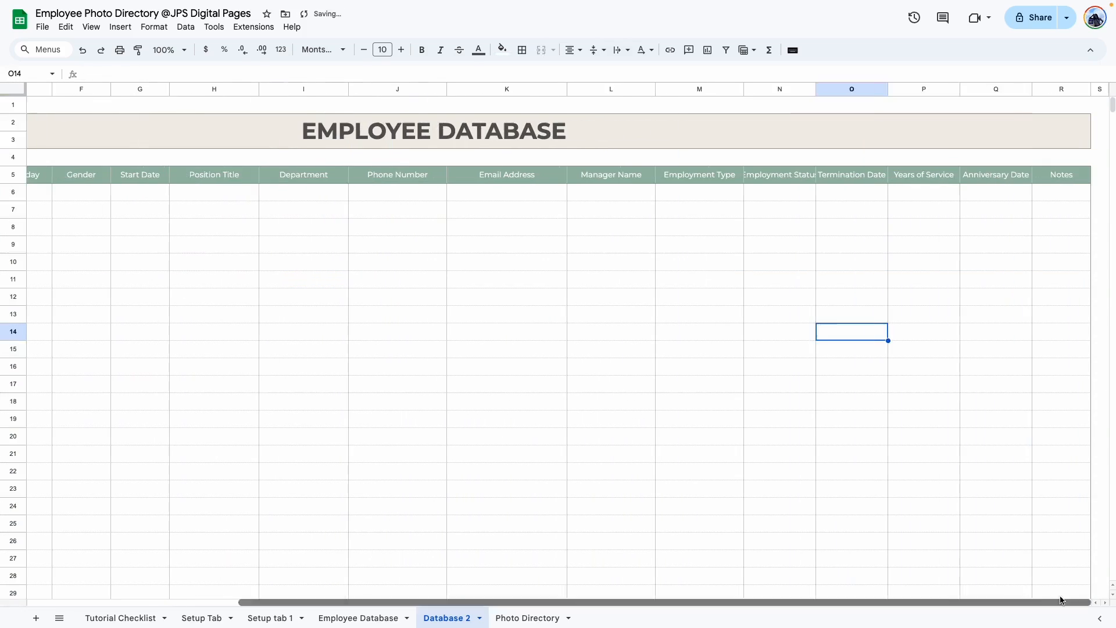
{"action": "left_click", "coordinate": [497, 325]}
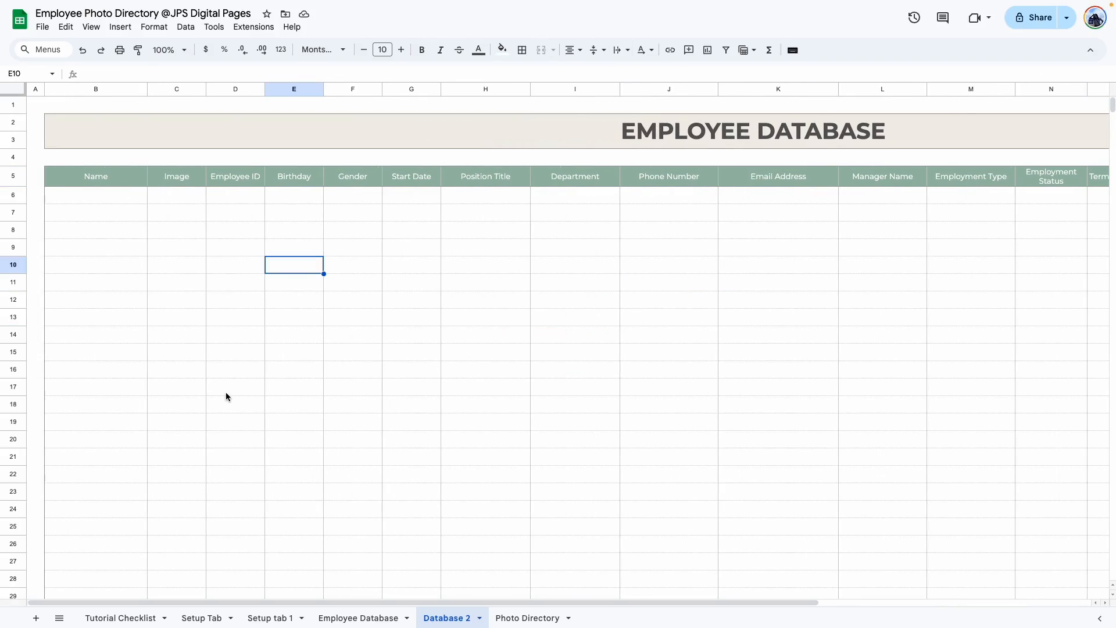
Examine the Gender dropdown options in cell F5 of the Employee Database sheet.
{"action": "left_click", "coordinate": [347, 623]}
{"action": "left_click", "coordinate": [446, 225]}
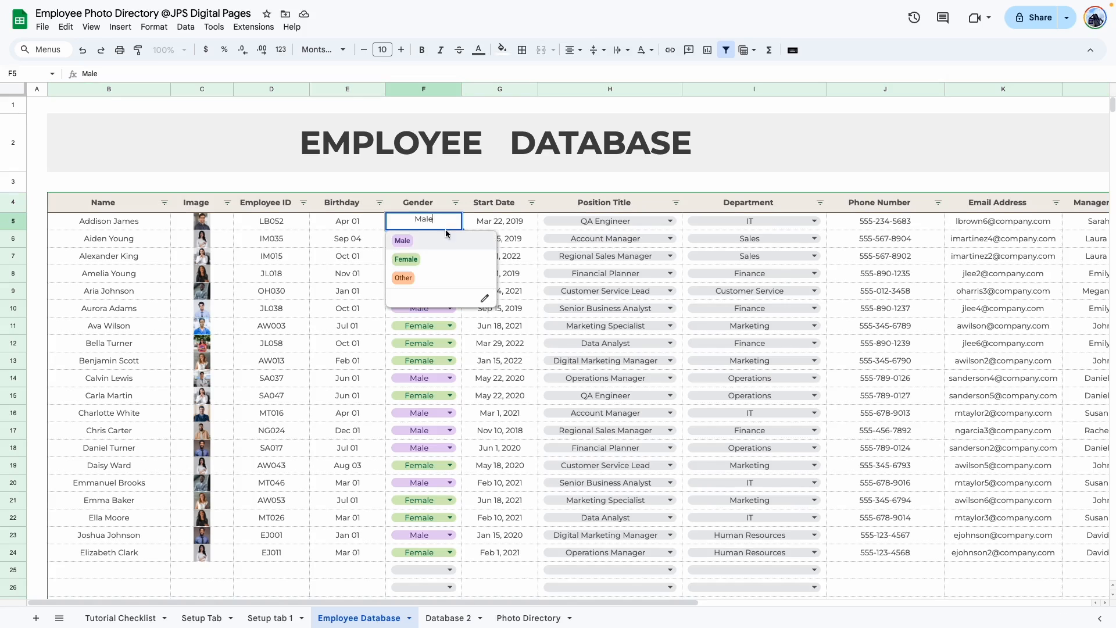
{"action": "left_click", "coordinate": [509, 354]}
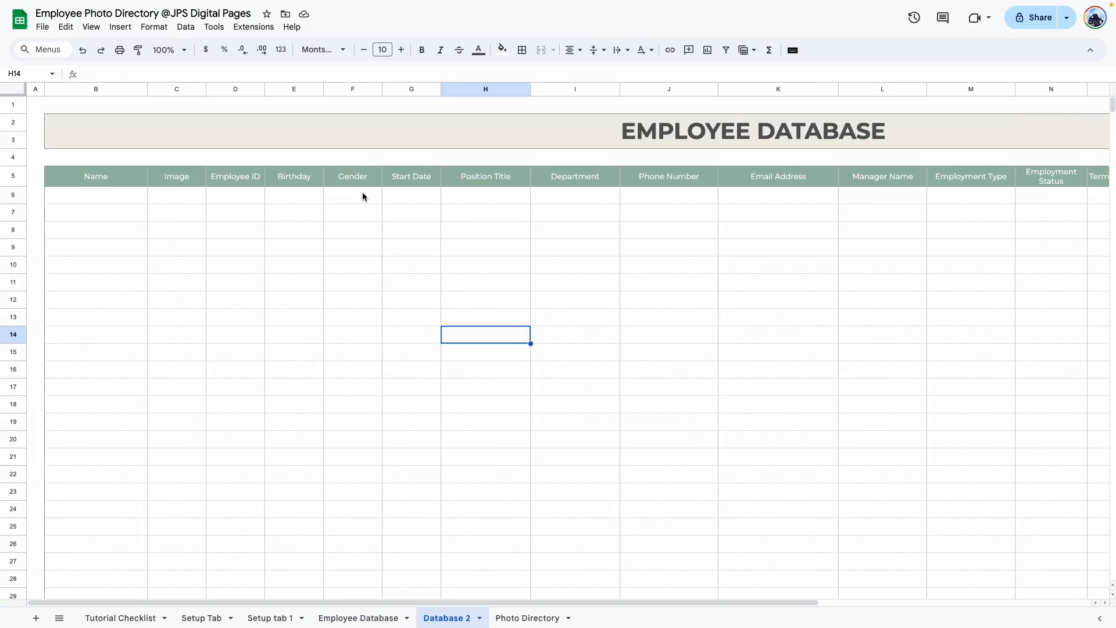
Add a Dropdown (from a range) validation rule to the Gender column on Database 2, applied to 'Database 2'!F6:F.
{"action": "left_click_drag", "start_coordinate": [363, 197], "coordinate": [370, 300]}
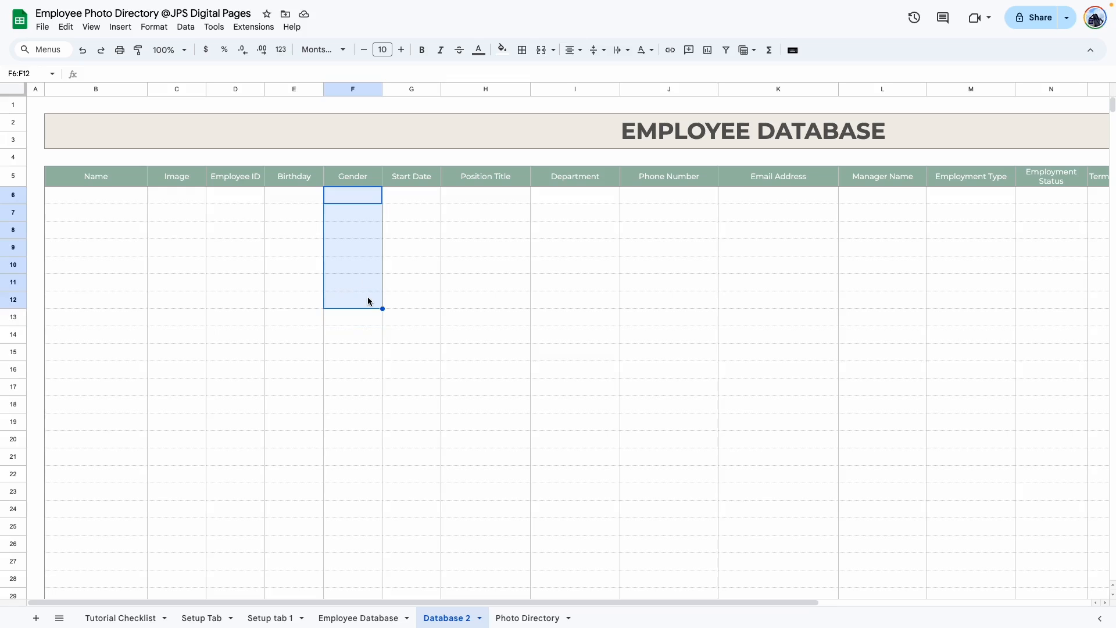
{"action": "left_click", "coordinate": [123, 28]}
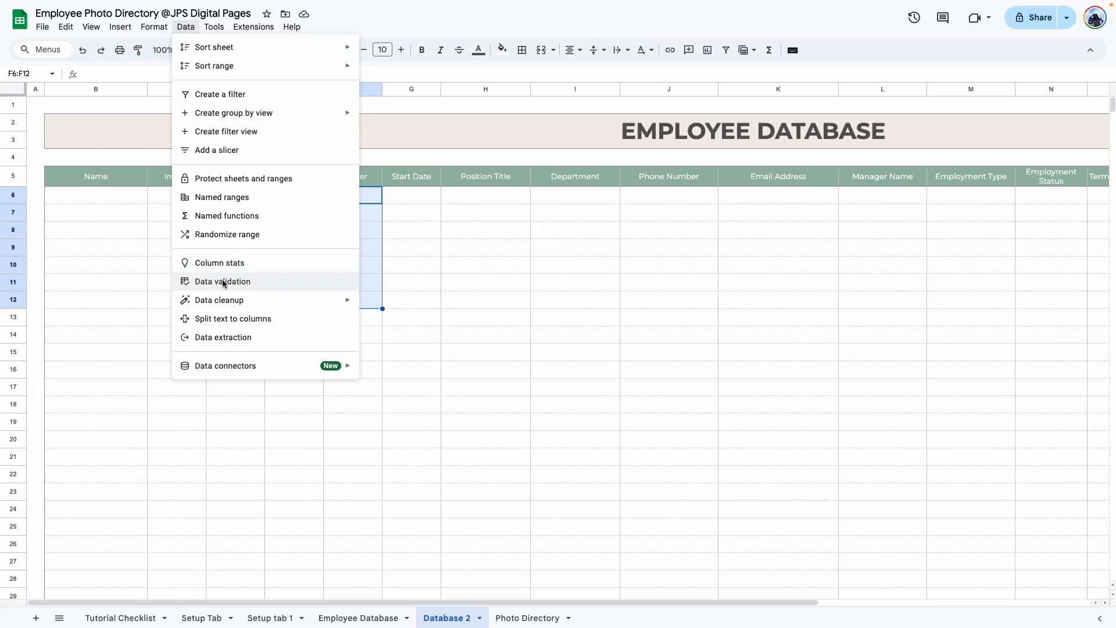
{"action": "left_click", "coordinate": [224, 282]}
{"action": "left_click", "coordinate": [959, 154]}
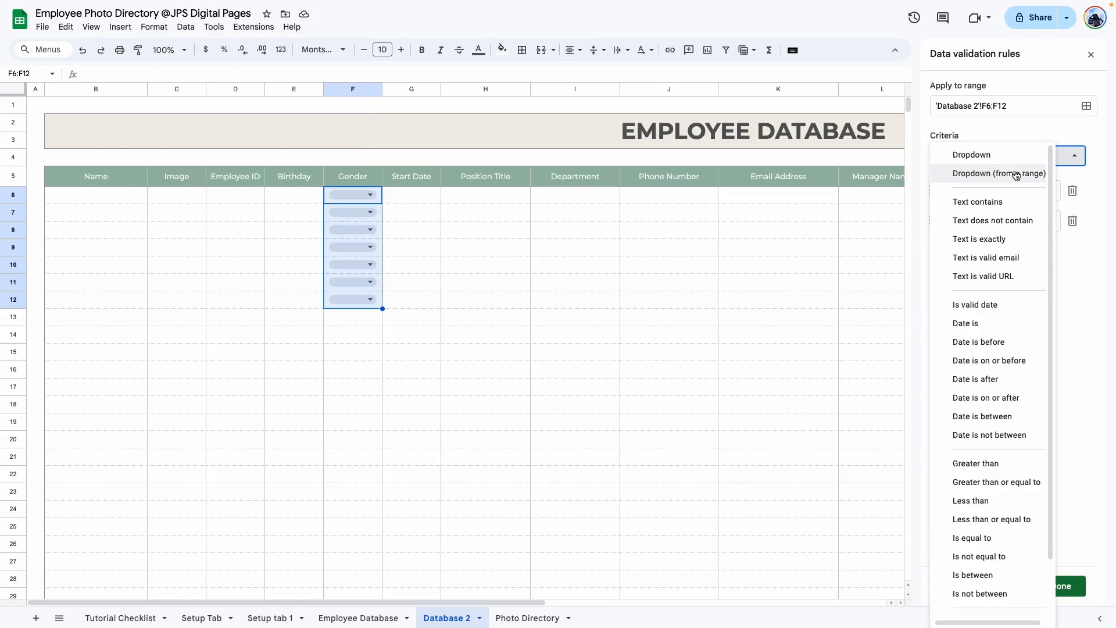
{"action": "left_click", "coordinate": [1016, 173]}
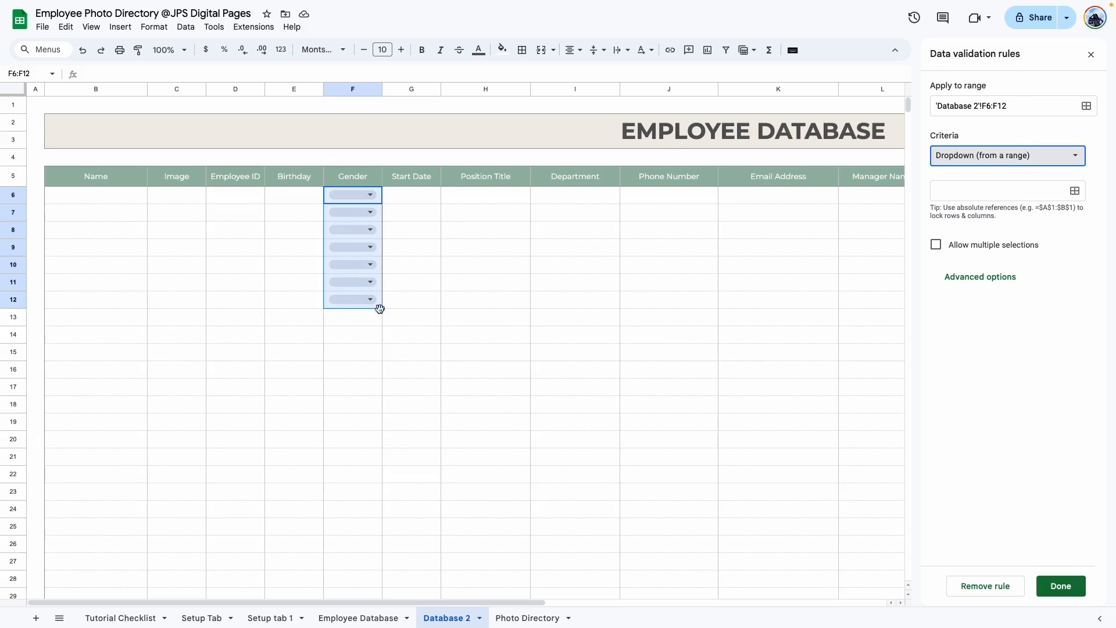
{"action": "left_click", "coordinate": [1019, 104]}
{"action": "left_click", "coordinate": [1030, 136]}
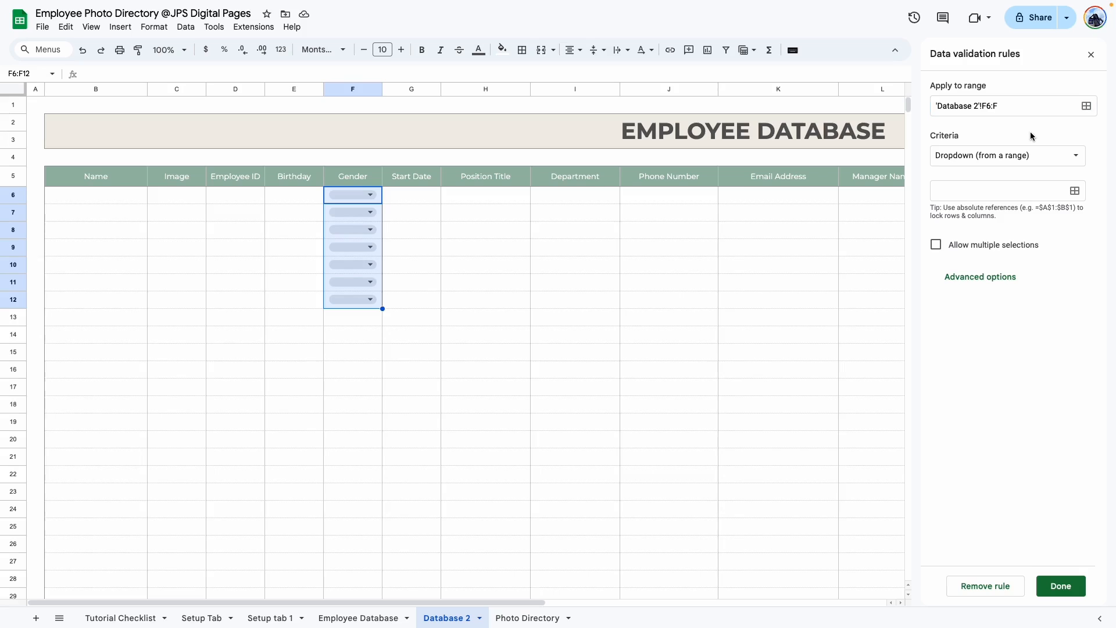
Set the Gender dropdown's source range to 'Setup tab 1'!B3:B12 and return to the Database 2 sheet.
{"action": "left_click", "coordinate": [1075, 192]}
{"action": "left_click", "coordinate": [201, 617]}
{"action": "left_click", "coordinate": [269, 618]}
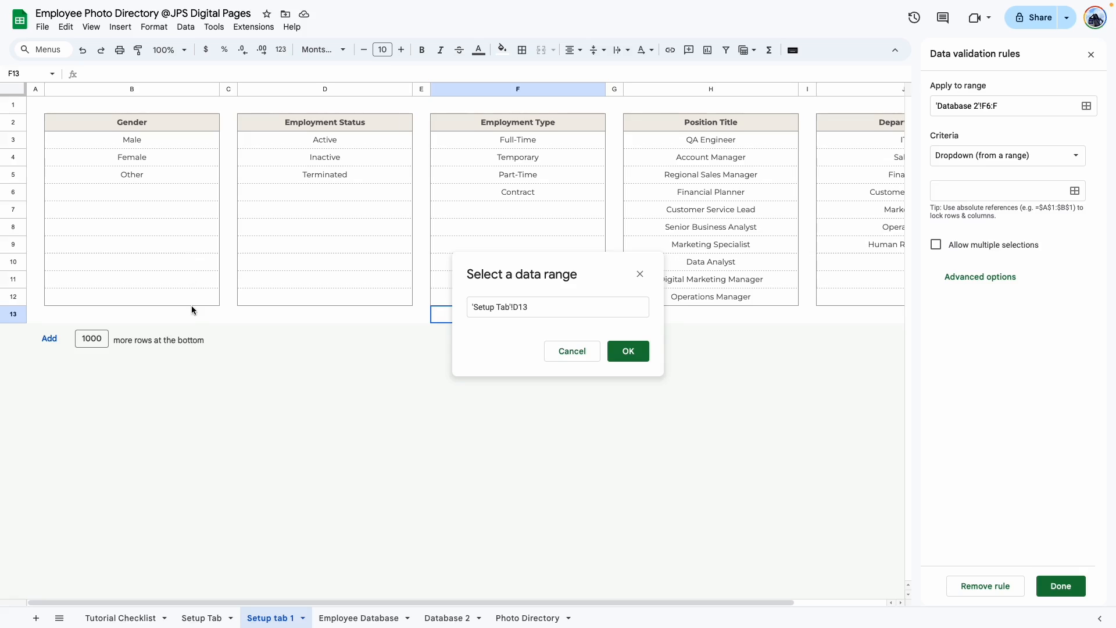
{"action": "left_click_drag", "start_coordinate": [183, 138], "coordinate": [200, 294]}
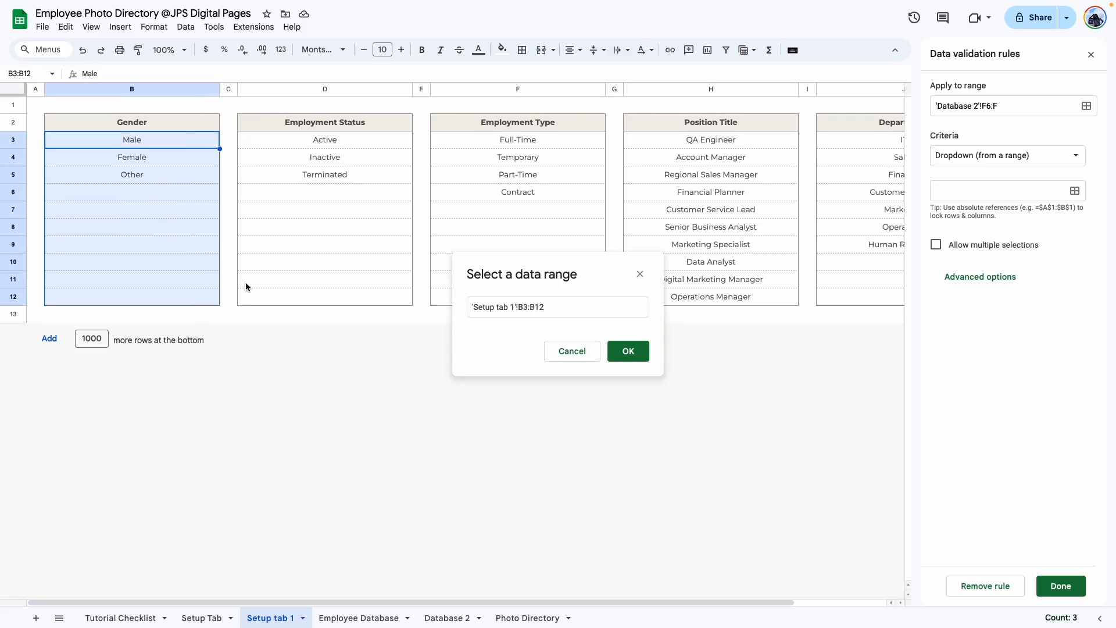
{"action": "left_click", "coordinate": [628, 351]}
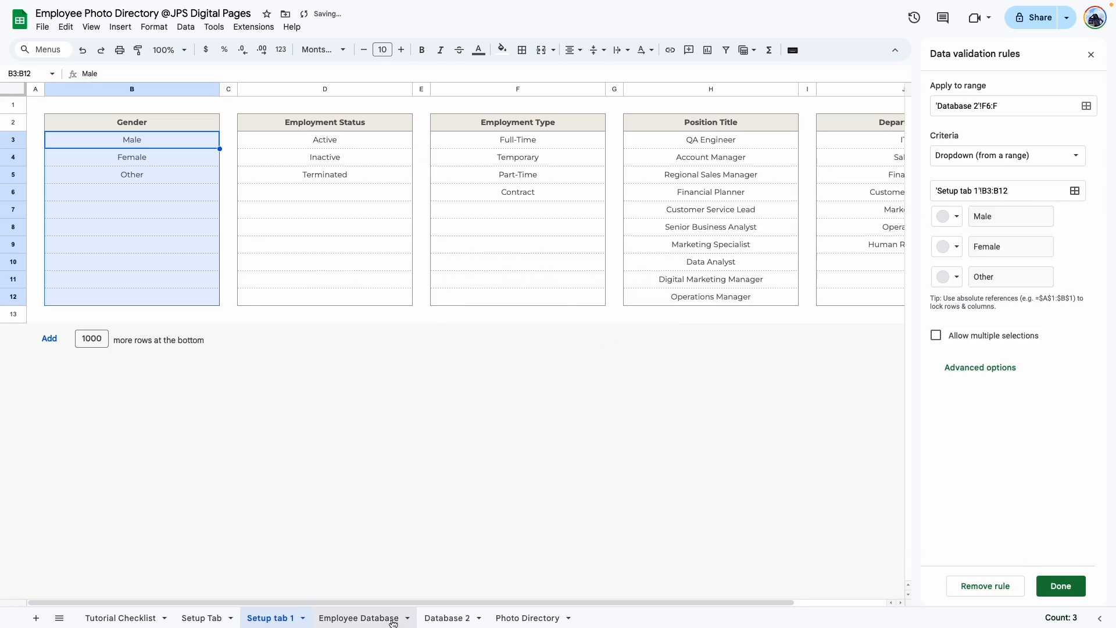
{"action": "left_click", "coordinate": [445, 618]}
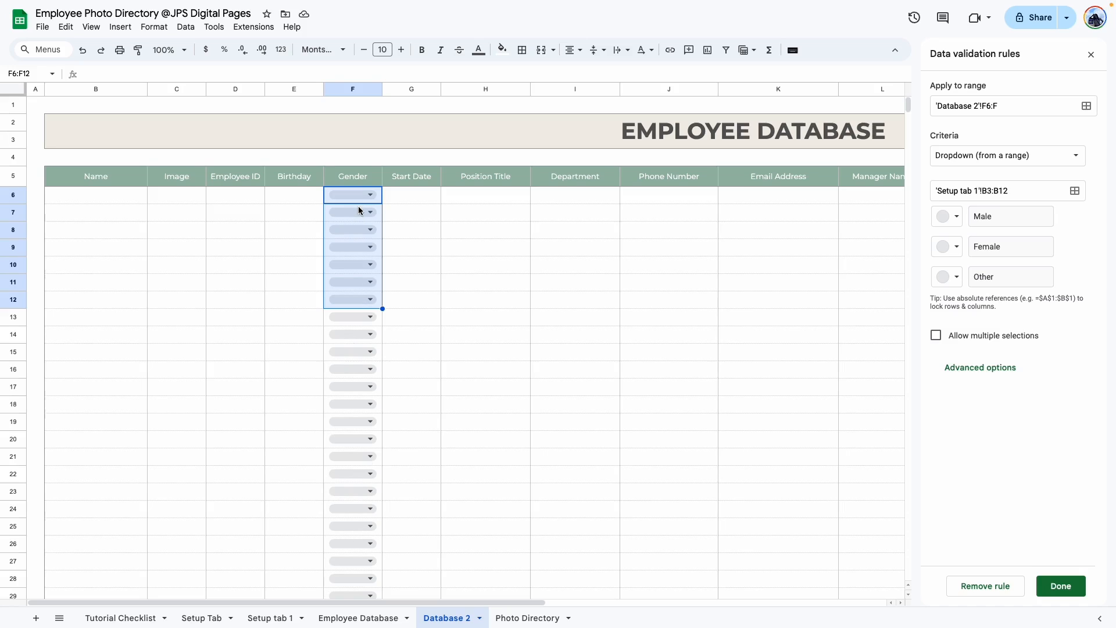
Try the Arrow and Plain text display styles on the Gender dropdown, and switch back to Chip.
{"action": "left_click", "coordinate": [979, 370]}
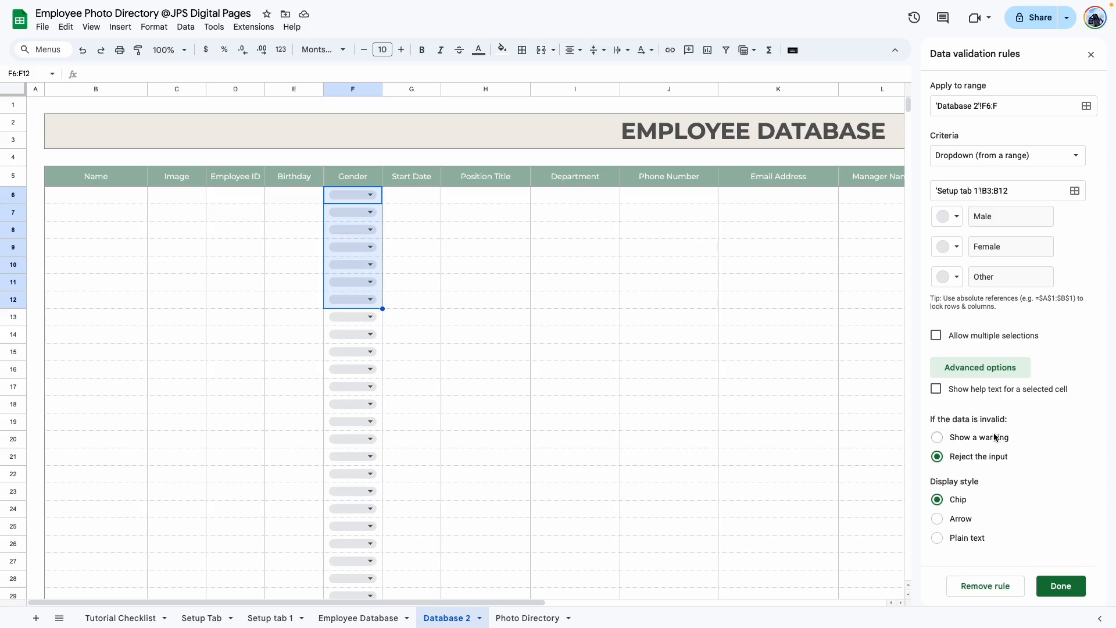
{"action": "left_click", "coordinate": [938, 519]}
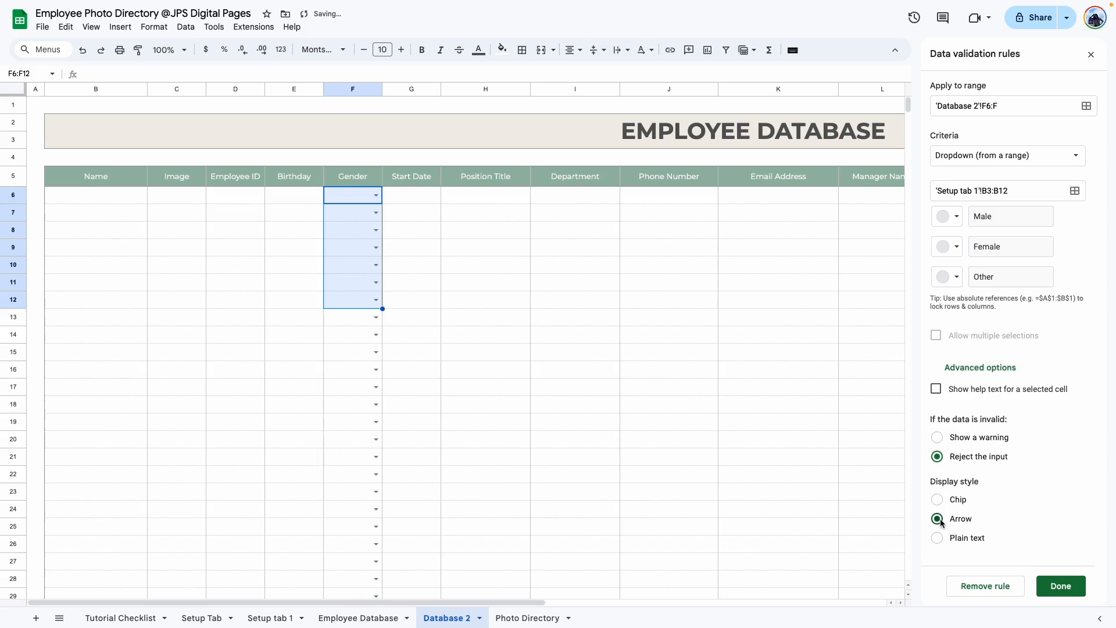
{"action": "left_click", "coordinate": [936, 536]}
{"action": "left_click", "coordinate": [937, 500]}
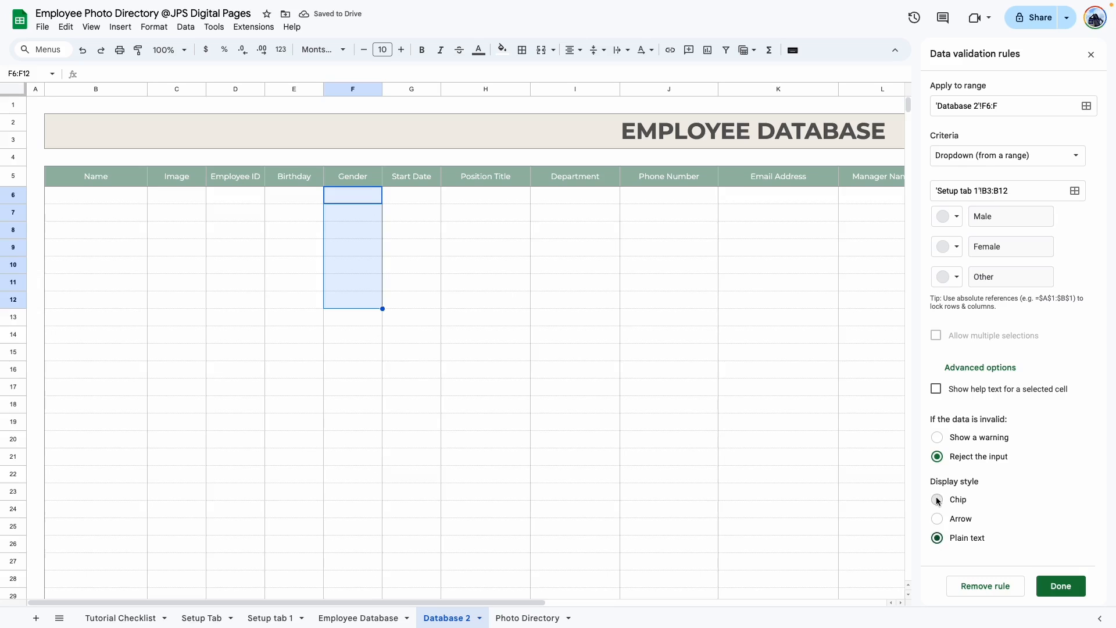
Color the Gender dropdown options light orange for Male, light green for Female and light purple for Other.
{"action": "left_click", "coordinate": [958, 216]}
{"action": "left_click", "coordinate": [989, 259]}
{"action": "left_click", "coordinate": [956, 247]}
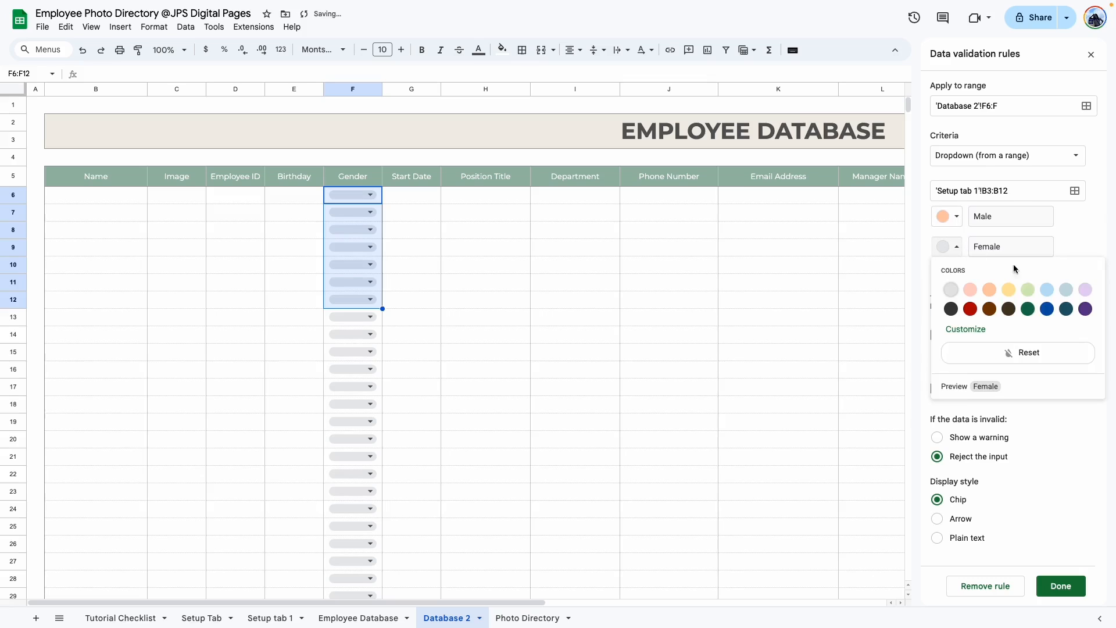
{"action": "left_click", "coordinate": [1028, 291]}
{"action": "left_click", "coordinate": [957, 277]}
{"action": "left_click", "coordinate": [1081, 320]}
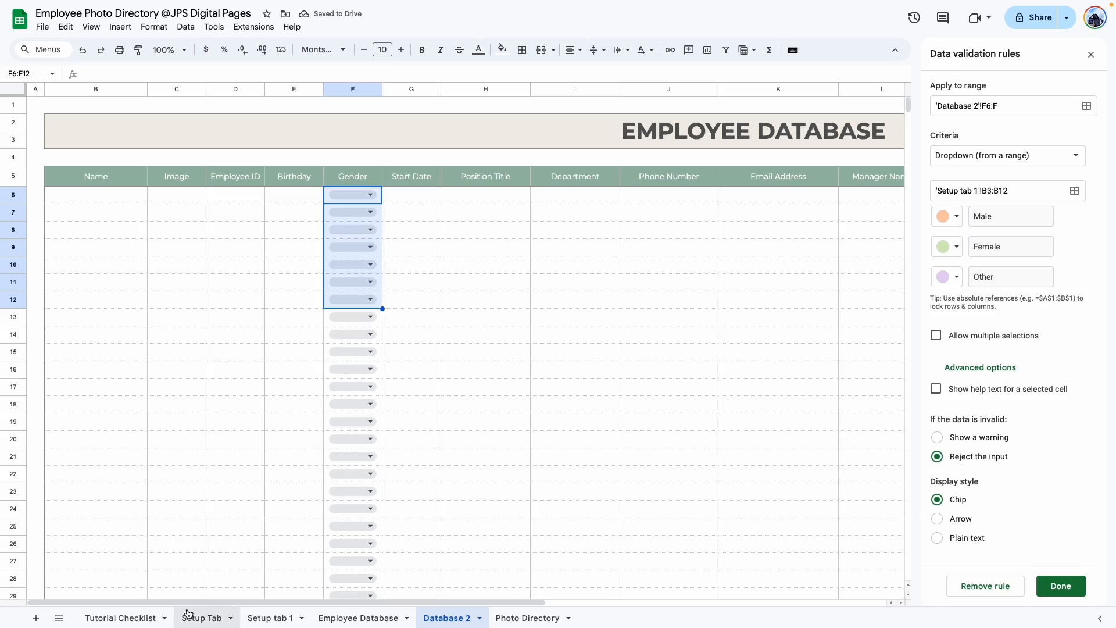
Save the Gender dropdown rule and check its colored options in the first data row of Database 2.
{"action": "left_click", "coordinate": [270, 620]}
{"action": "left_click_drag", "start_coordinate": [177, 195], "coordinate": [186, 297]}
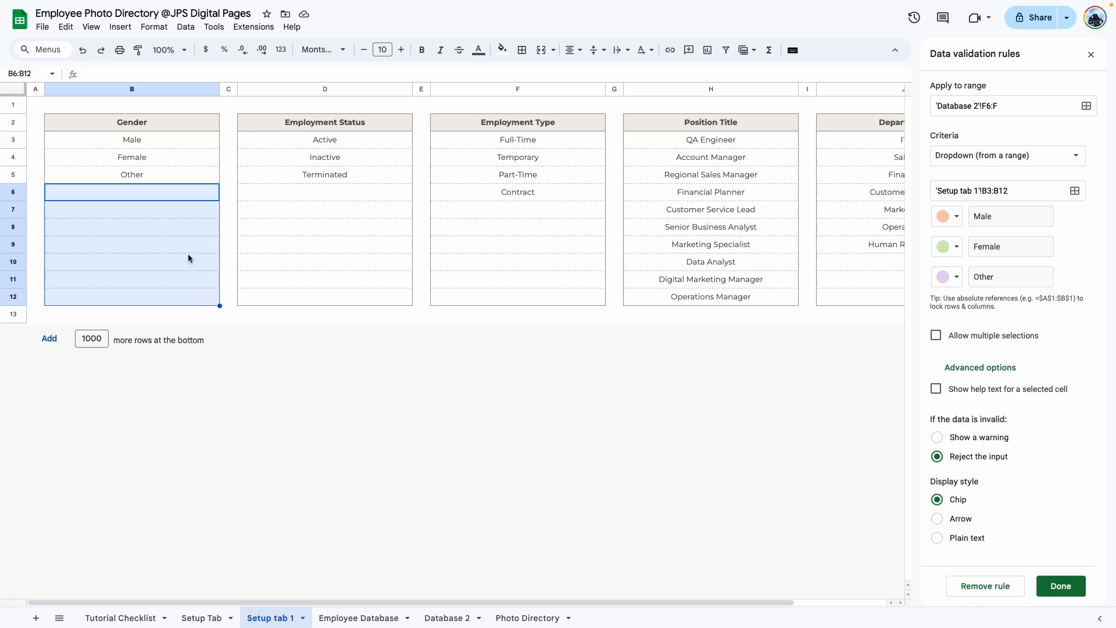
{"action": "left_click", "coordinate": [185, 227]}
{"action": "left_click", "coordinate": [1061, 590]}
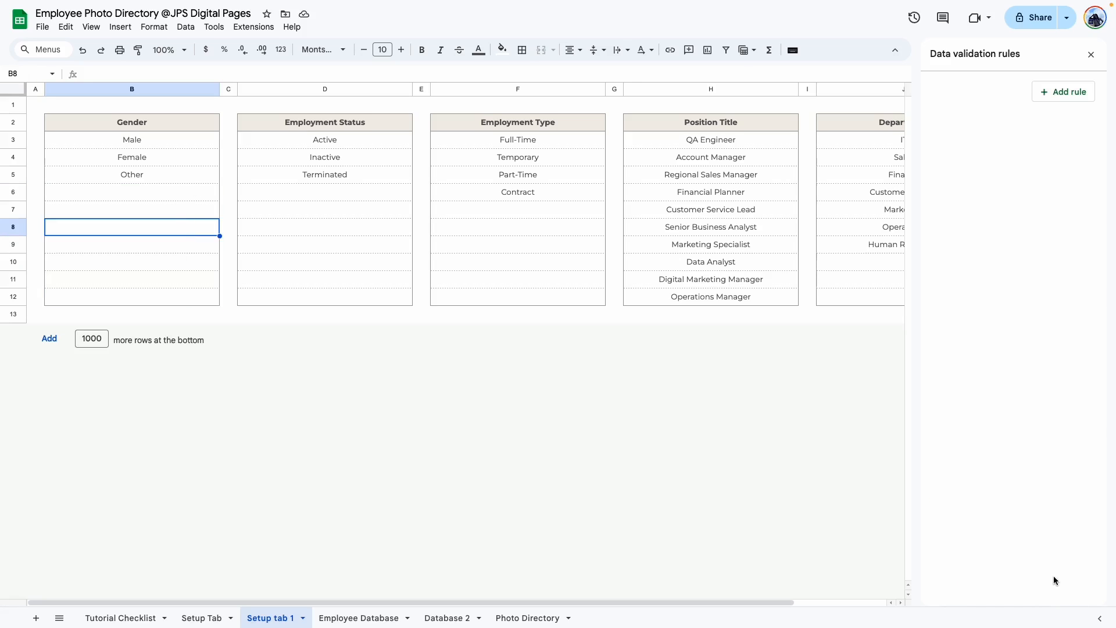
{"action": "left_click", "coordinate": [447, 618]}
{"action": "left_click", "coordinate": [370, 196]}
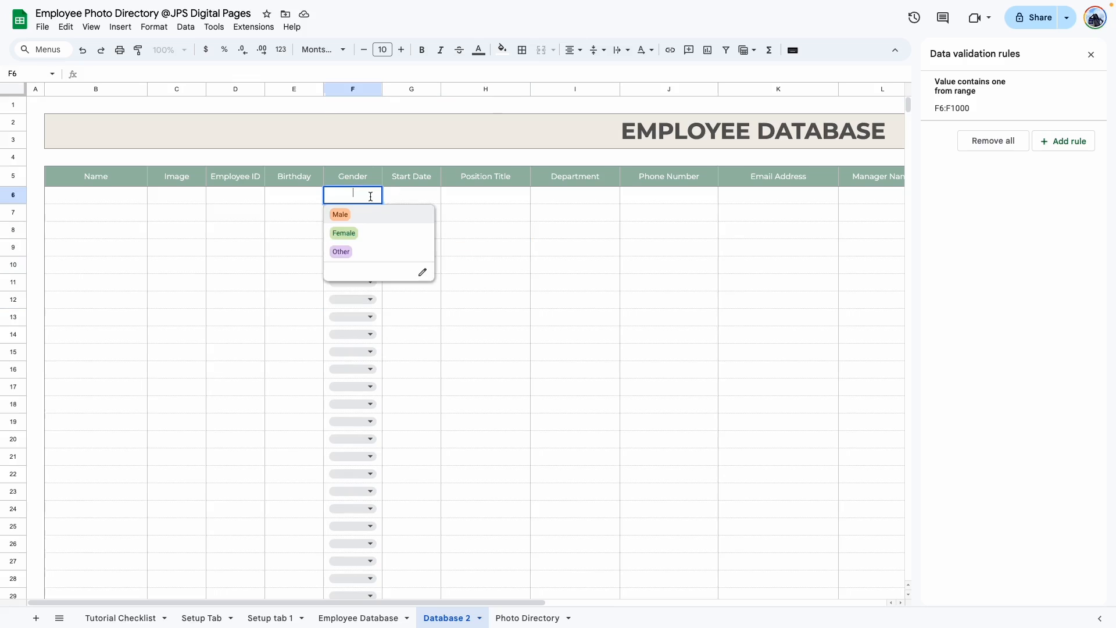
{"action": "left_click", "coordinate": [485, 334]}
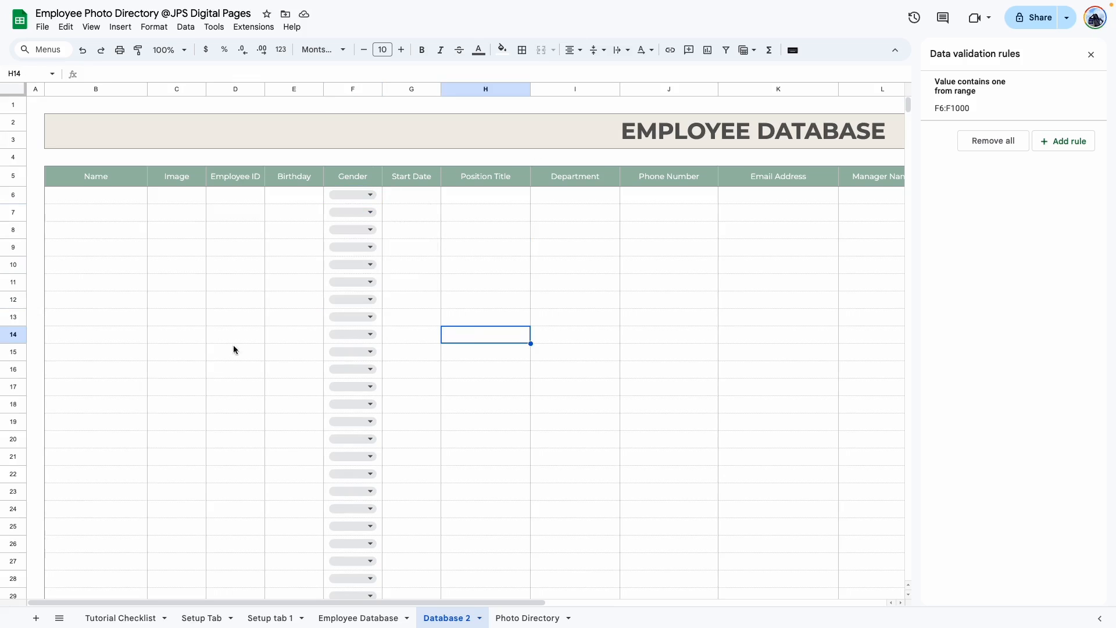
Add an "Is valid date" rule to the Start Date column, 'Database 2'!G6:G, rejecting invalid input and showing the help text.
{"action": "left_click", "coordinate": [416, 198]}
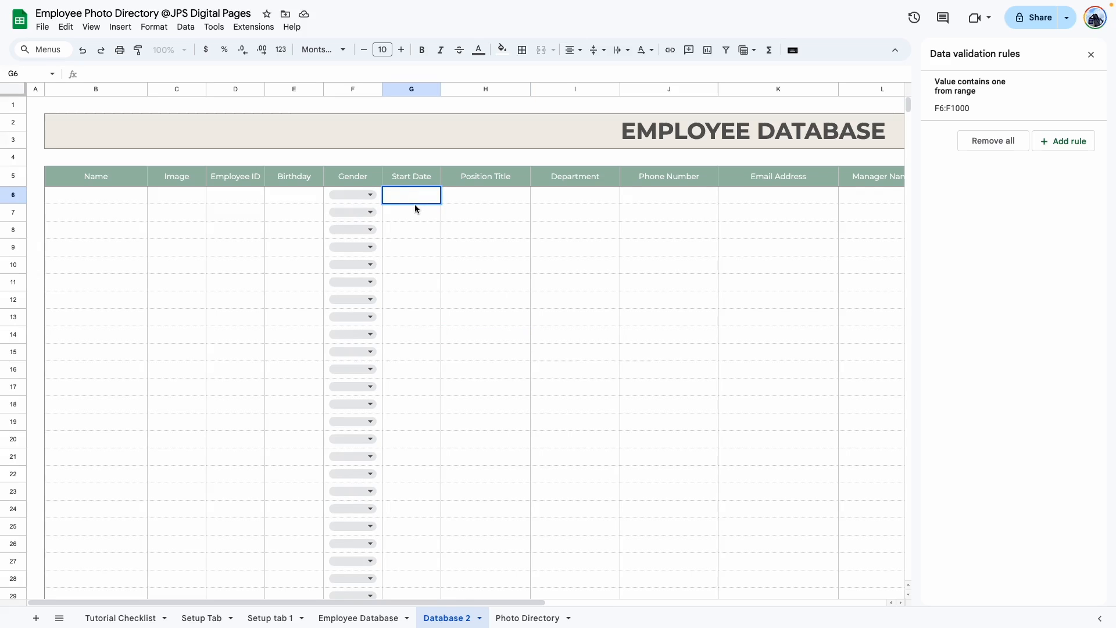
{"action": "left_click", "coordinate": [417, 248]}
{"action": "left_click_drag", "start_coordinate": [408, 195], "coordinate": [428, 295]}
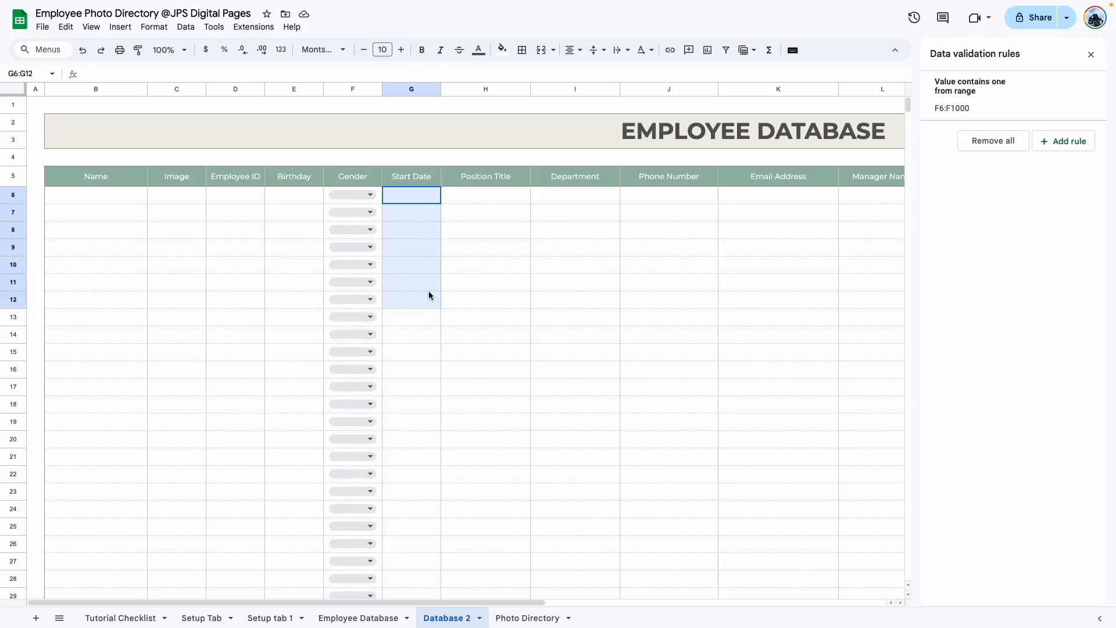
{"action": "left_click", "coordinate": [1048, 153]}
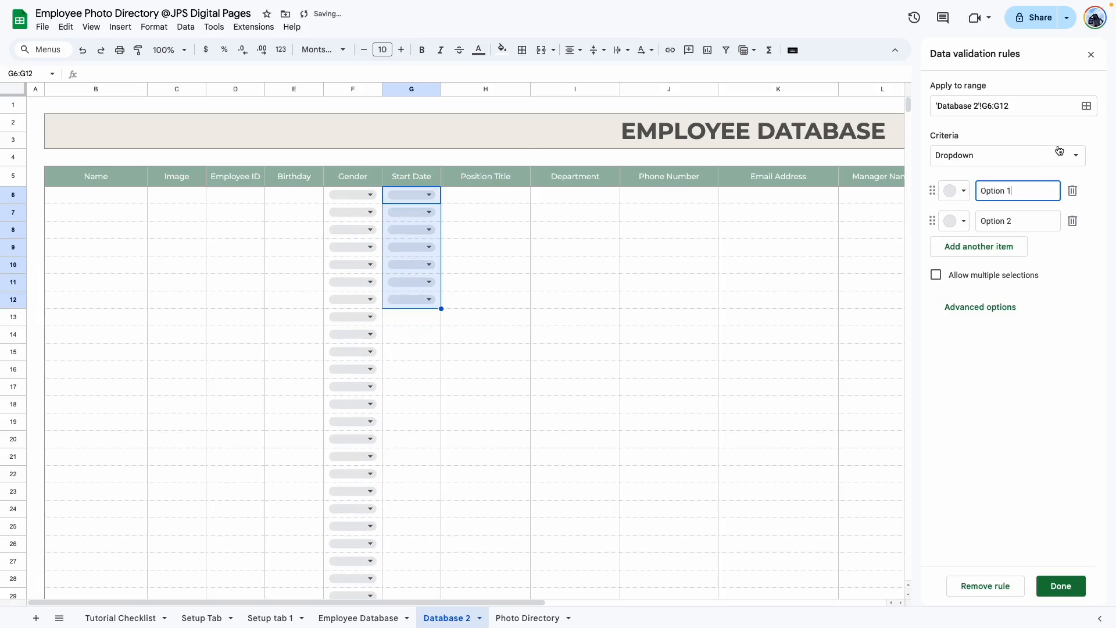
{"action": "left_click", "coordinate": [956, 155]}
{"action": "left_click", "coordinate": [995, 304]}
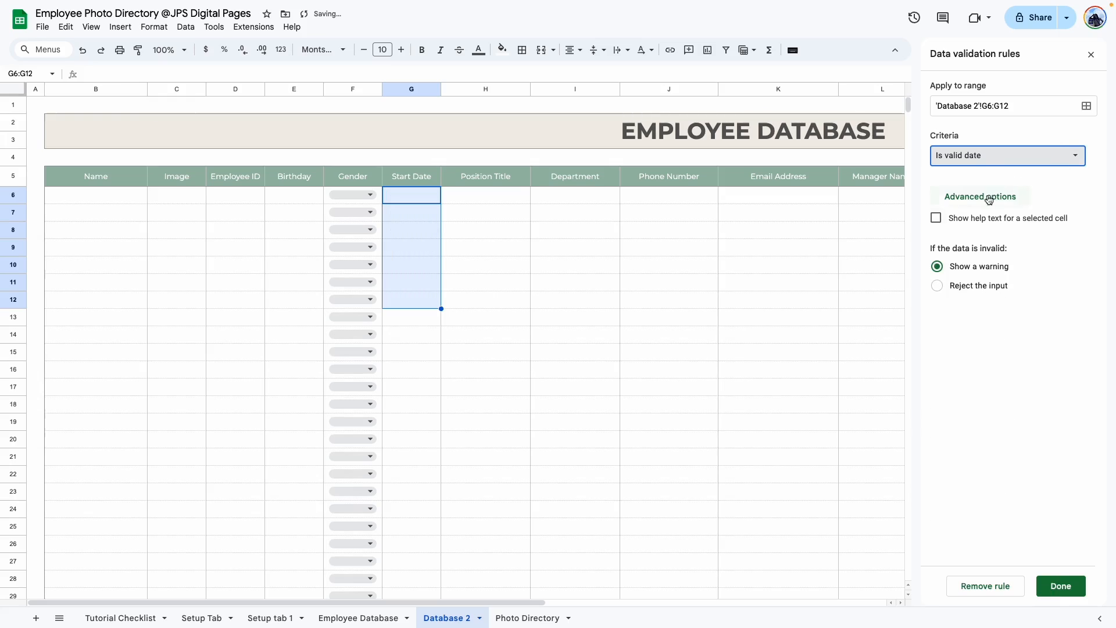
{"action": "left_click", "coordinate": [938, 286]}
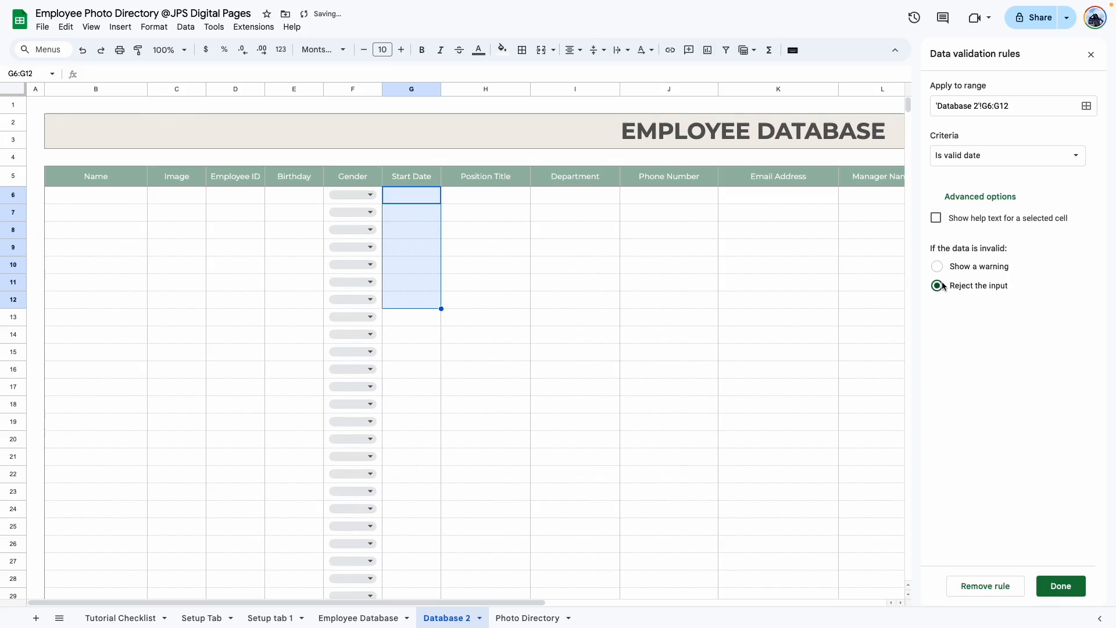
{"action": "left_click", "coordinate": [938, 219]}
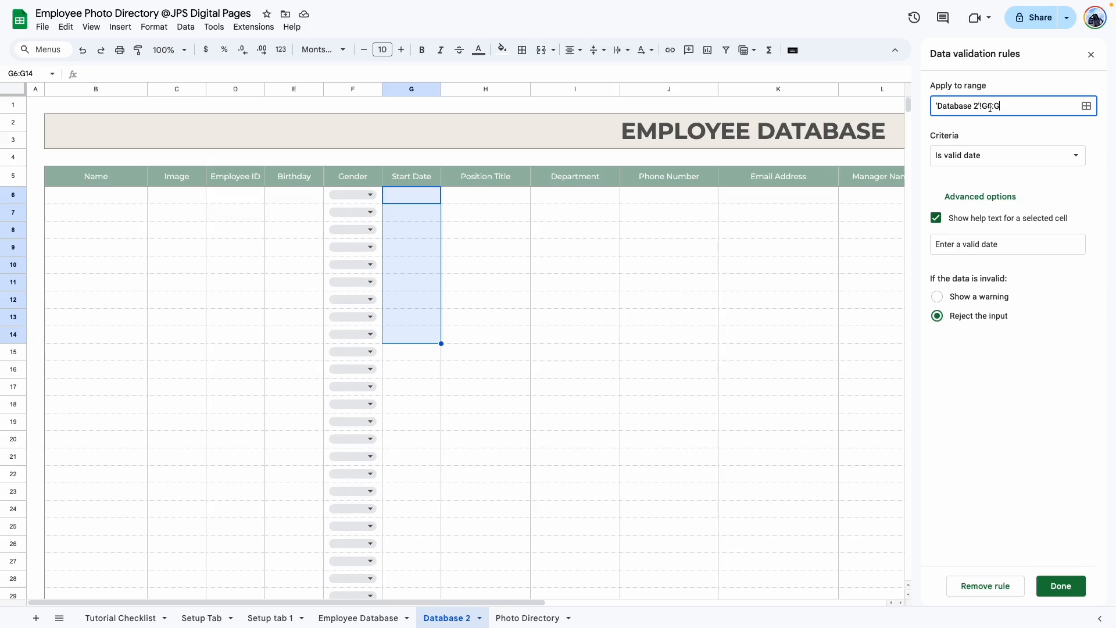
{"action": "left_click", "coordinate": [1061, 586]}
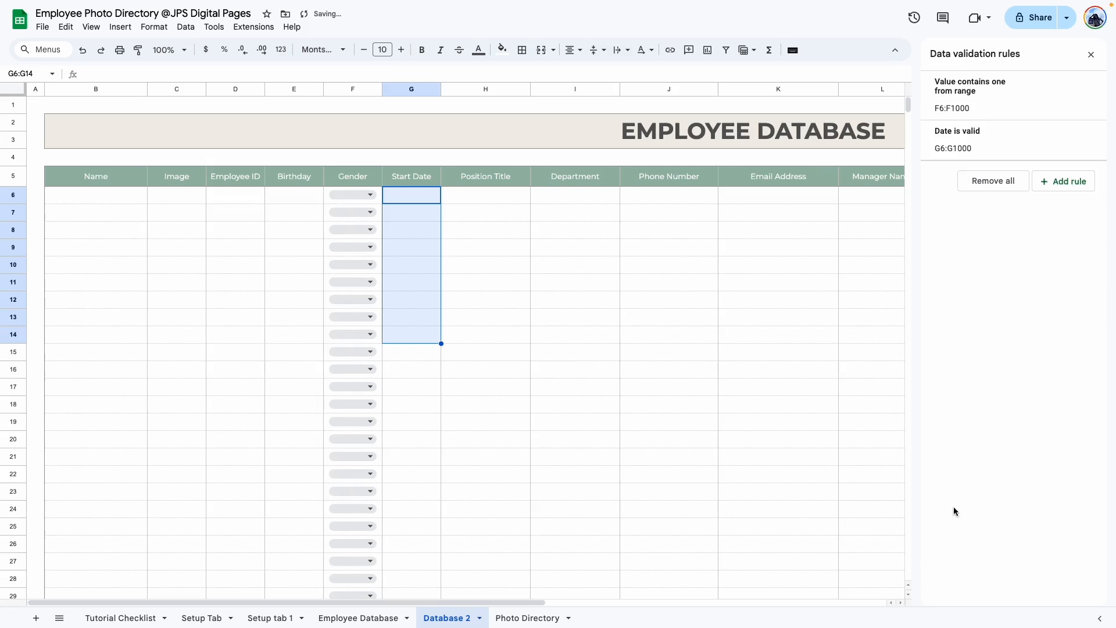
Check that the date picker opens in the Start Date cells G6 and G38.
{"action": "left_click", "coordinate": [669, 421]}
{"action": "double_click", "coordinate": [425, 195]}
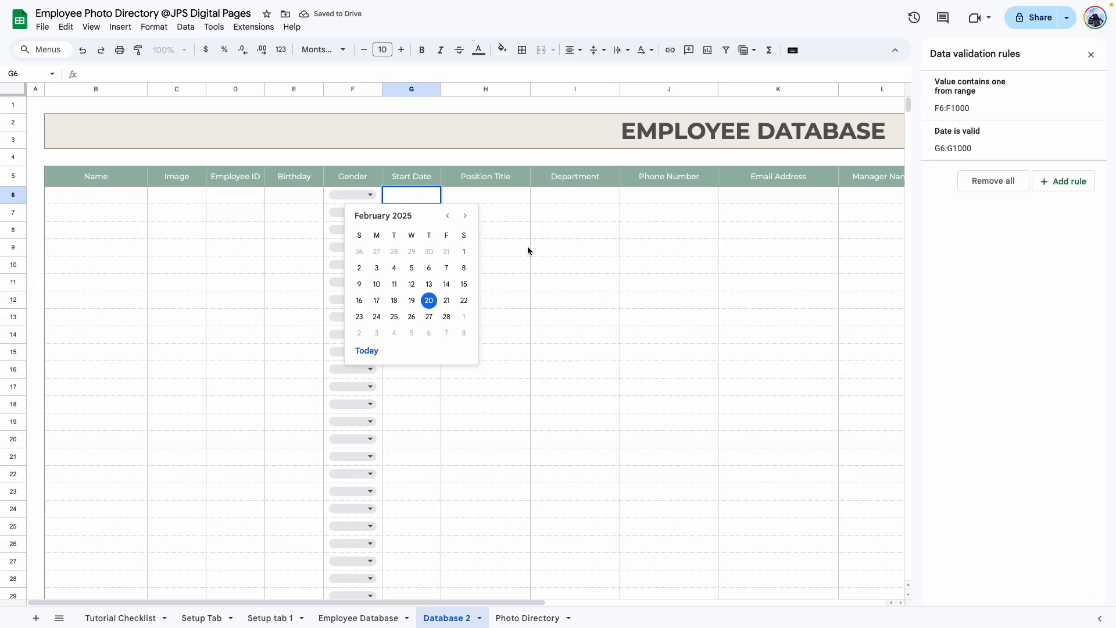
{"action": "left_click", "coordinate": [550, 305]}
{"action": "scroll", "coordinate": [494, 400], "scroll_direction": "down", "scroll_amount": 5}
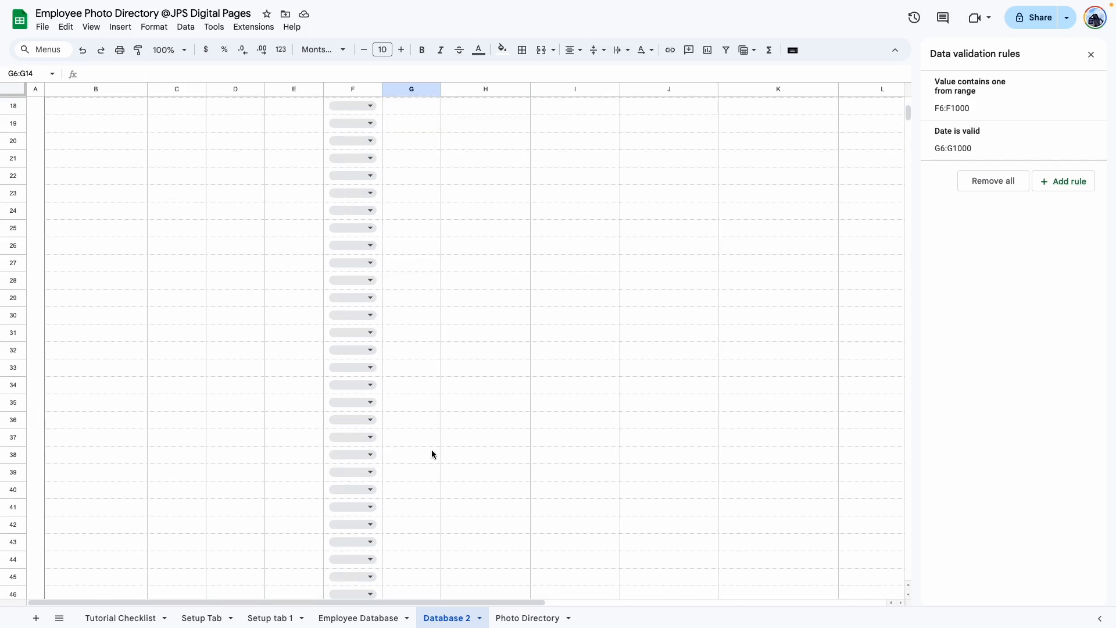
{"action": "double_click", "coordinate": [432, 451]}
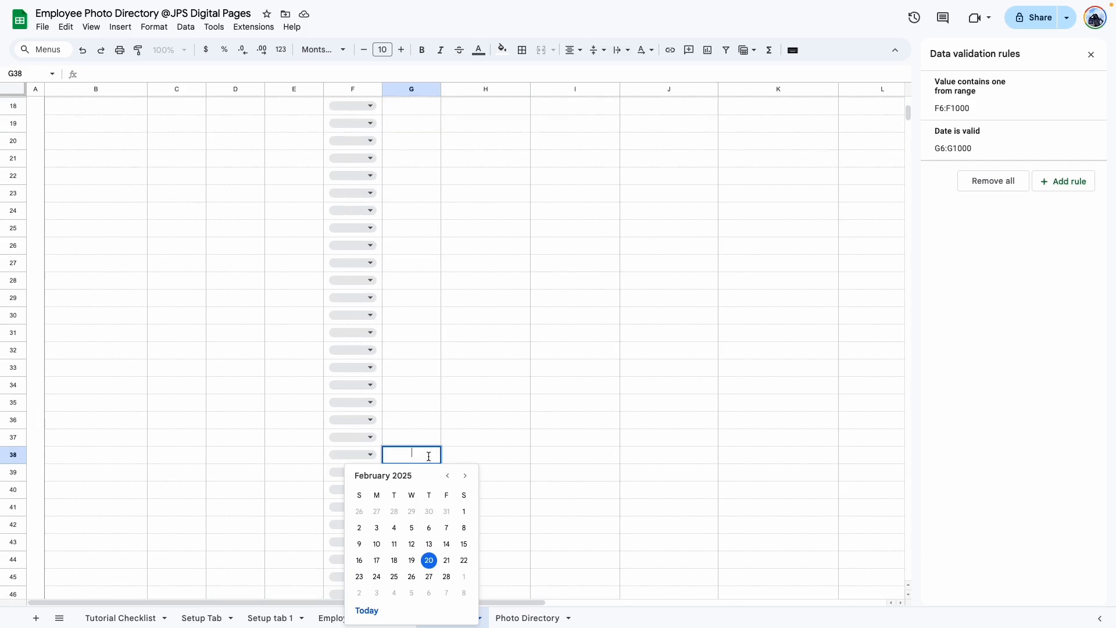
{"action": "left_click", "coordinate": [473, 409]}
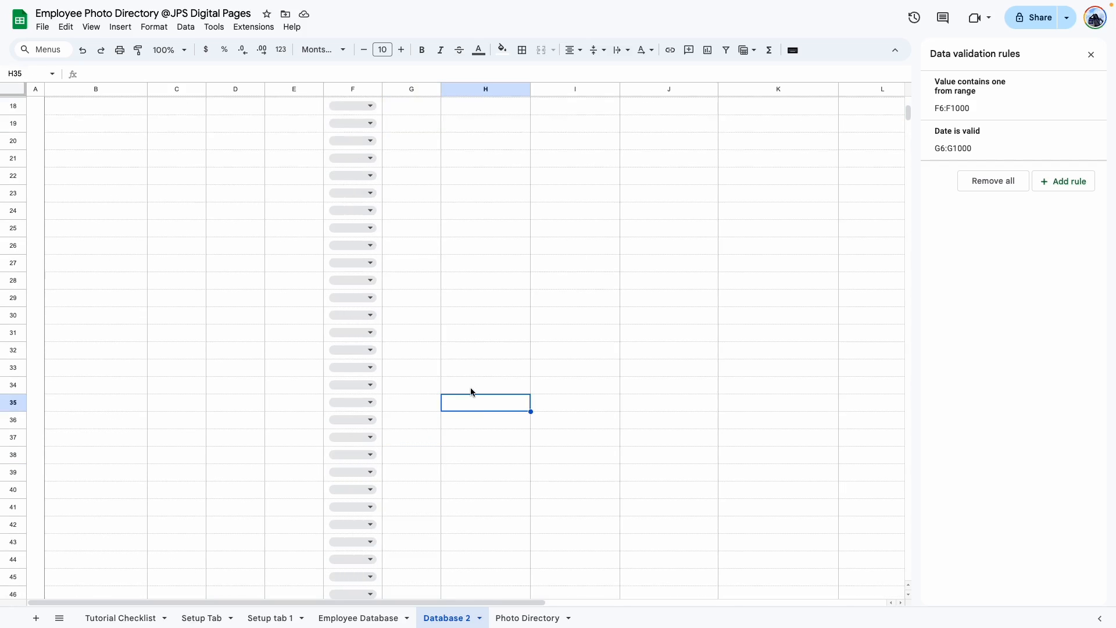
{"action": "scroll", "coordinate": [471, 391], "scroll_direction": "up", "scroll_amount": 5}
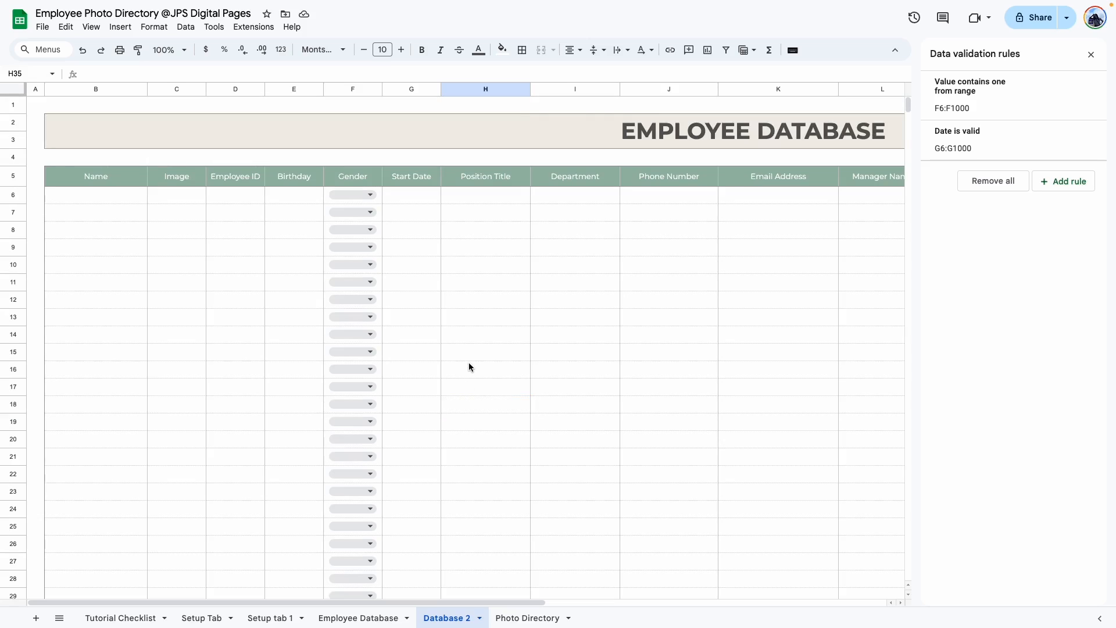
Add a Dropdown (from a range) validation rule to the Position Title cells H6:H17 on Database 2.
{"action": "left_click", "coordinate": [486, 213]}
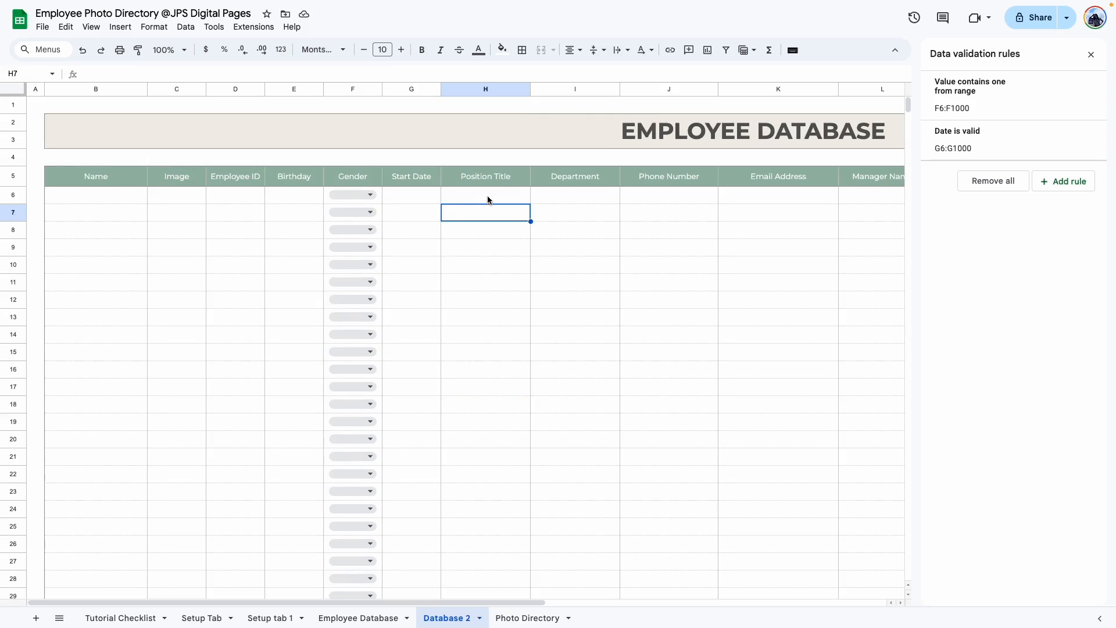
{"action": "left_click_drag", "start_coordinate": [488, 200], "coordinate": [486, 400]}
{"action": "left_click", "coordinate": [490, 298]}
{"action": "left_click_drag", "start_coordinate": [494, 192], "coordinate": [464, 392]}
{"action": "left_click", "coordinate": [1063, 181]}
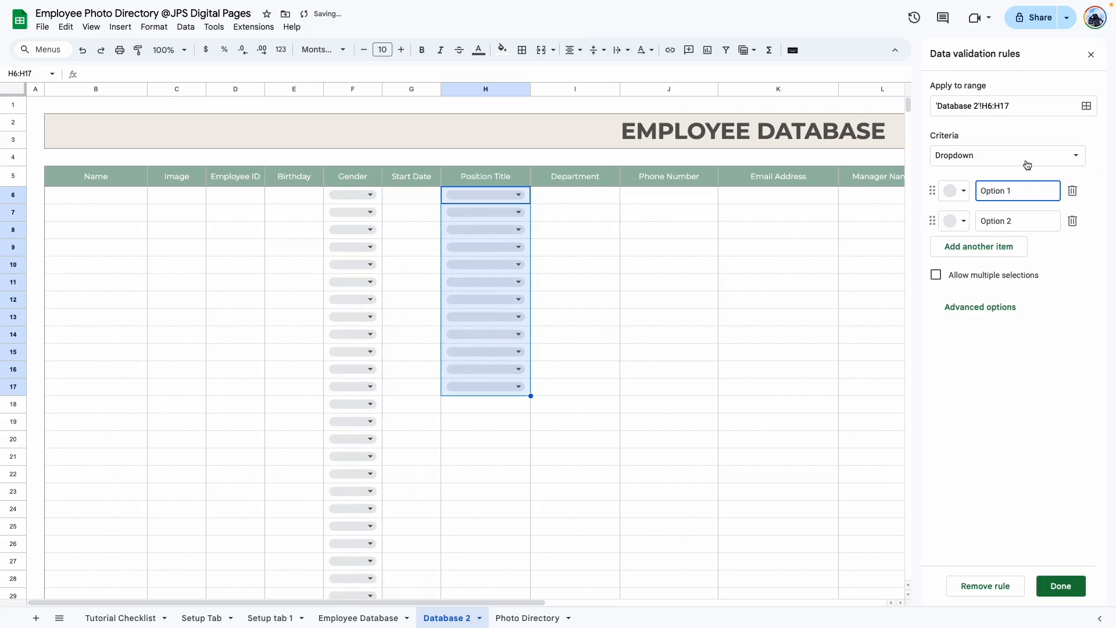
{"action": "left_click", "coordinate": [1027, 156]}
{"action": "left_click", "coordinate": [1026, 178]}
Set the Position Title dropdown's source range to 'Setup tab 1'!H3:H12.
{"action": "left_click", "coordinate": [1075, 191]}
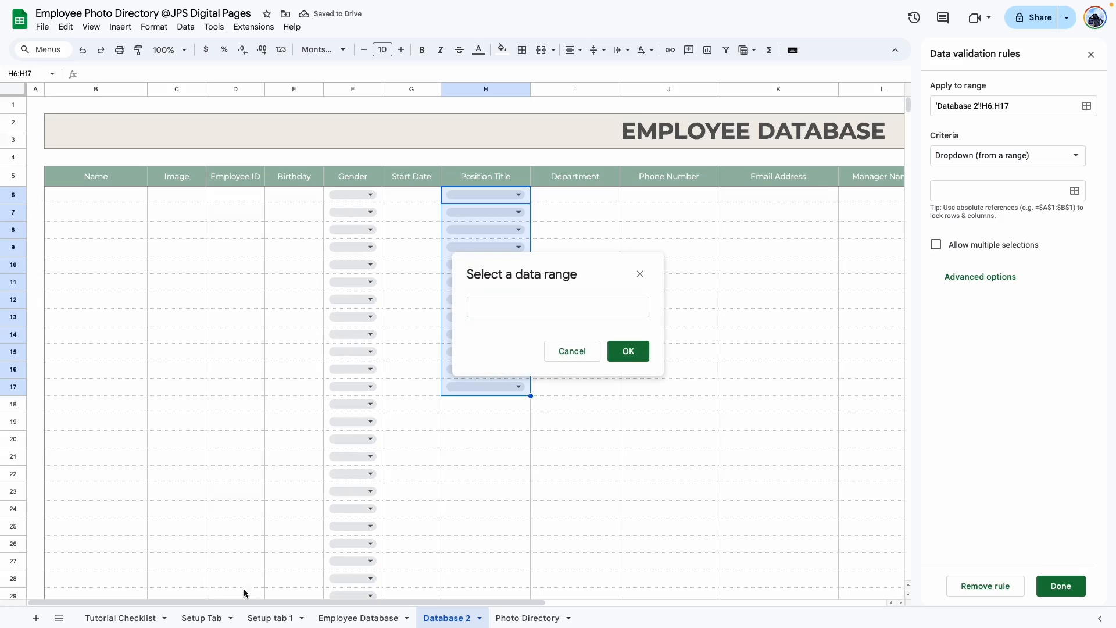
{"action": "left_click", "coordinate": [271, 619]}
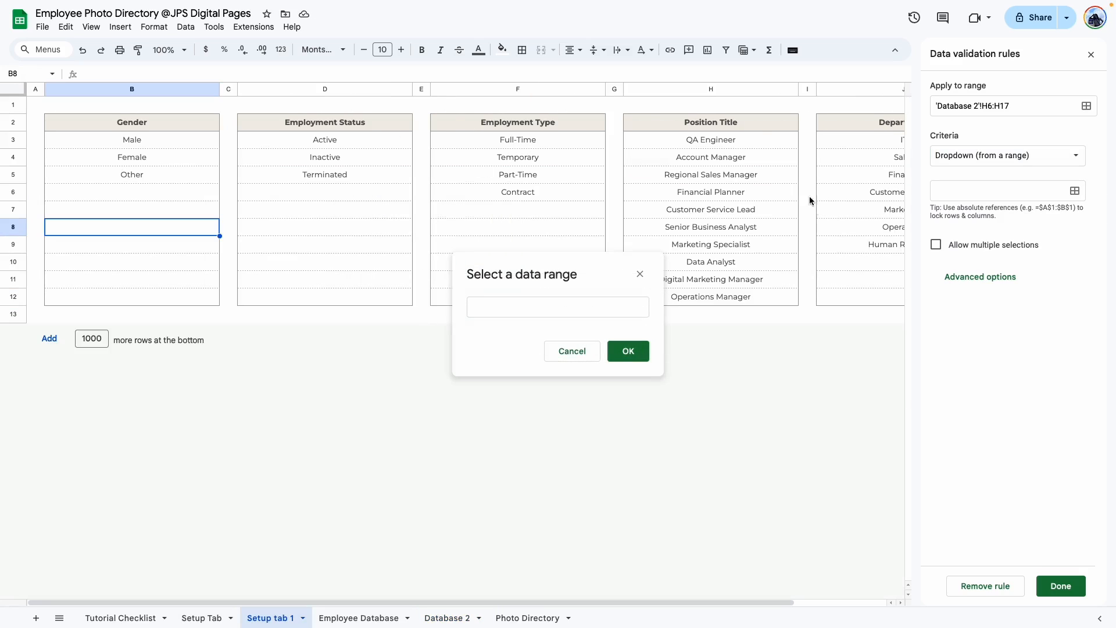
{"action": "left_click_drag", "start_coordinate": [756, 140], "coordinate": [761, 297]}
{"action": "left_click", "coordinate": [639, 352]}
Extend the Position Title rule to 'Database 2'!H6:H and save it.
{"action": "left_click", "coordinate": [1016, 104]}
{"action": "key", "text": "BackSpace"}
{"action": "key", "text": "BackSpace"}
{"action": "scroll", "coordinate": [1025, 508], "scroll_direction": "down", "scroll_amount": 1}
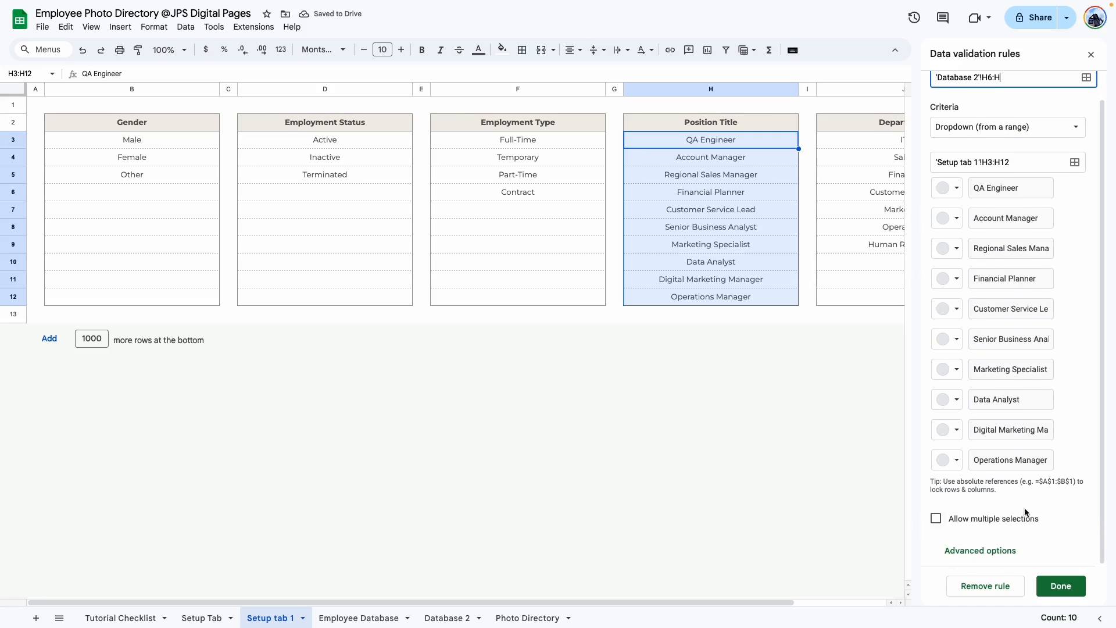
{"action": "left_click", "coordinate": [1003, 553]}
{"action": "left_click", "coordinate": [1061, 586]}
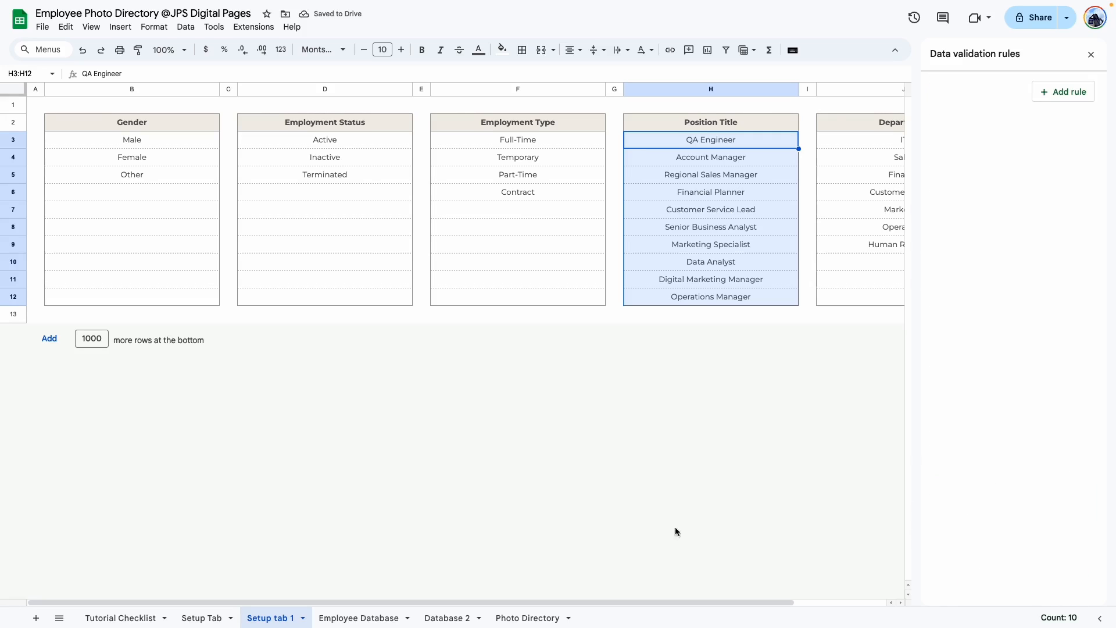
Choose QA Engineer in H6 and Regional Sales Manager in H7 on Database 2, and widen the Position Title column to fit.
{"action": "left_click", "coordinate": [637, 300]}
{"action": "left_click", "coordinate": [527, 193]}
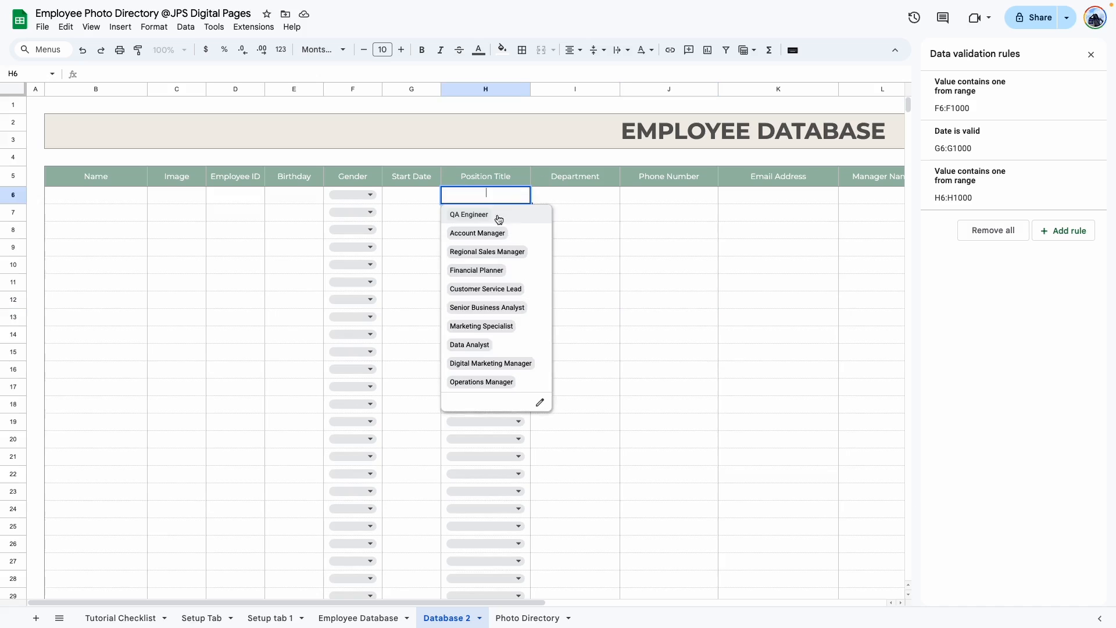
{"action": "left_click", "coordinate": [504, 214]}
{"action": "left_click", "coordinate": [518, 213]}
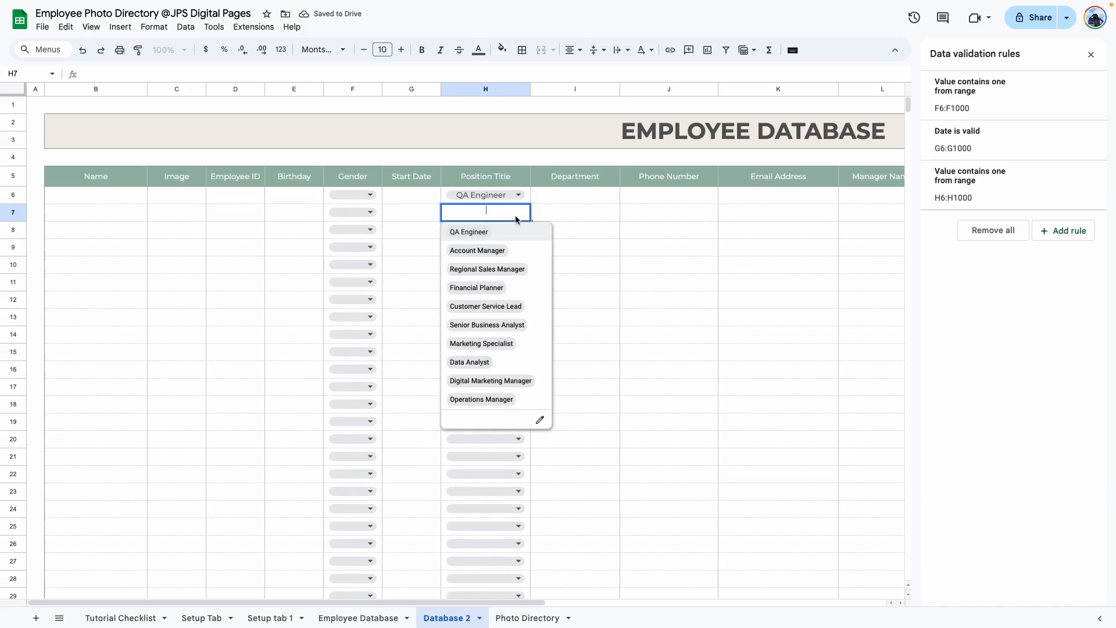
{"action": "left_click", "coordinate": [489, 270]}
{"action": "left_click", "coordinate": [576, 282]}
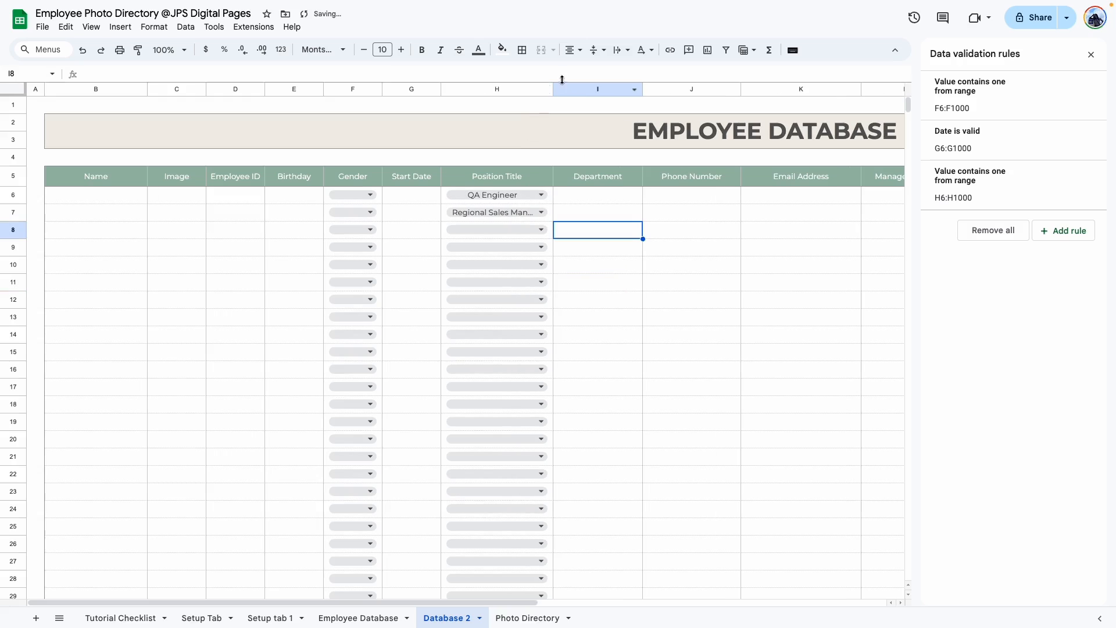
{"action": "left_click_drag", "start_coordinate": [530, 89], "coordinate": [563, 89]}
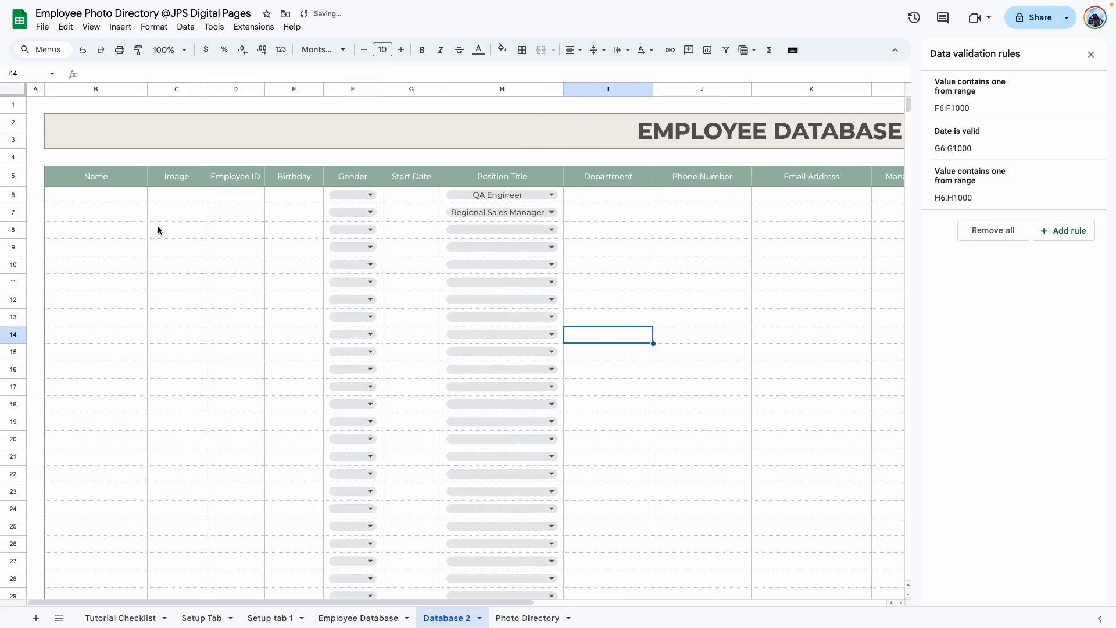
Add a dropdown-from-a-range validation rule to the Department column, covering I6:I1000.
{"action": "left_click_drag", "start_coordinate": [600, 197], "coordinate": [601, 199]}
{"action": "left_click_drag", "start_coordinate": [600, 198], "coordinate": [610, 300]}
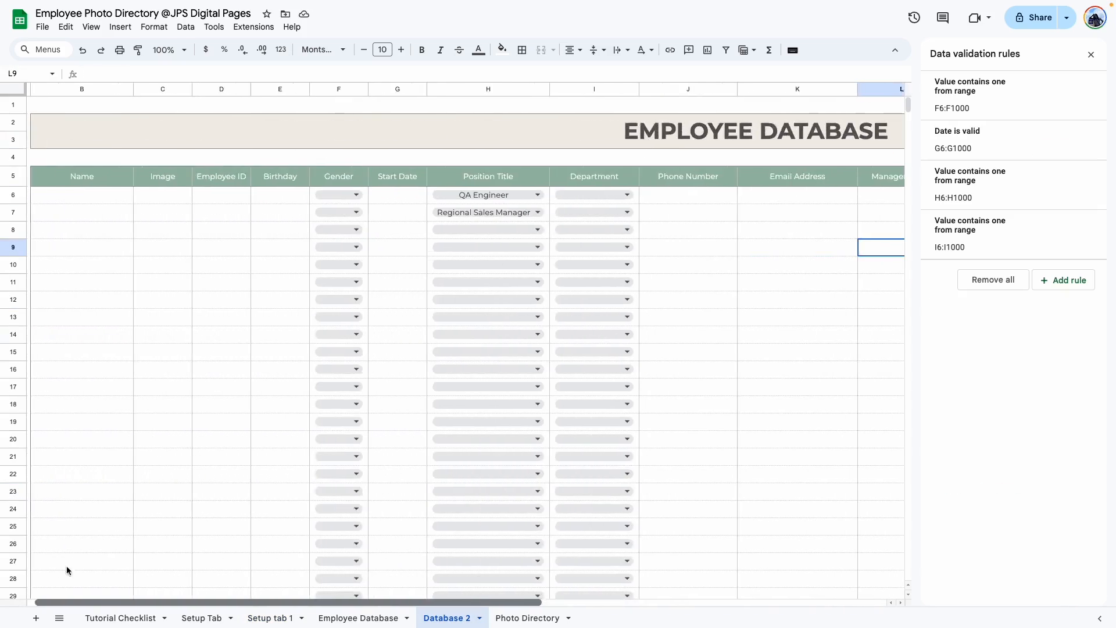
Add a Dropdown (from a range) validation rule to the Manager Name column, applied to 'Database 2'!L6:L.
{"action": "scroll", "coordinate": [82, 562], "scroll_direction": "right", "scroll_amount": 10}
{"action": "scroll", "coordinate": [239, 564], "scroll_direction": "left", "scroll_amount": 4}
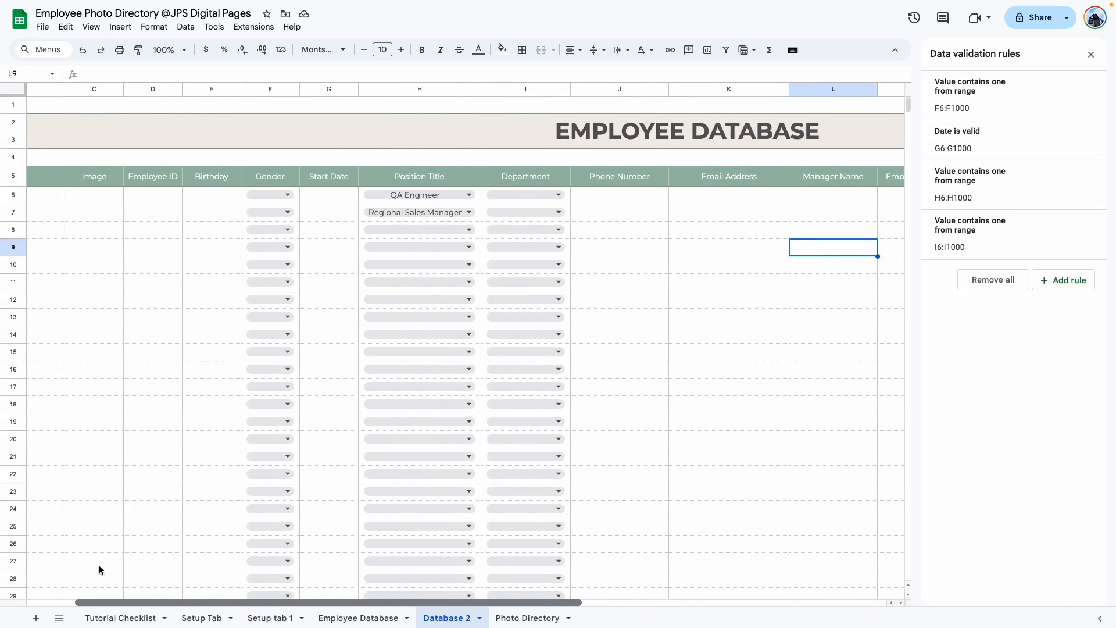
{"action": "scroll", "coordinate": [98, 565], "scroll_direction": "right", "scroll_amount": 6}
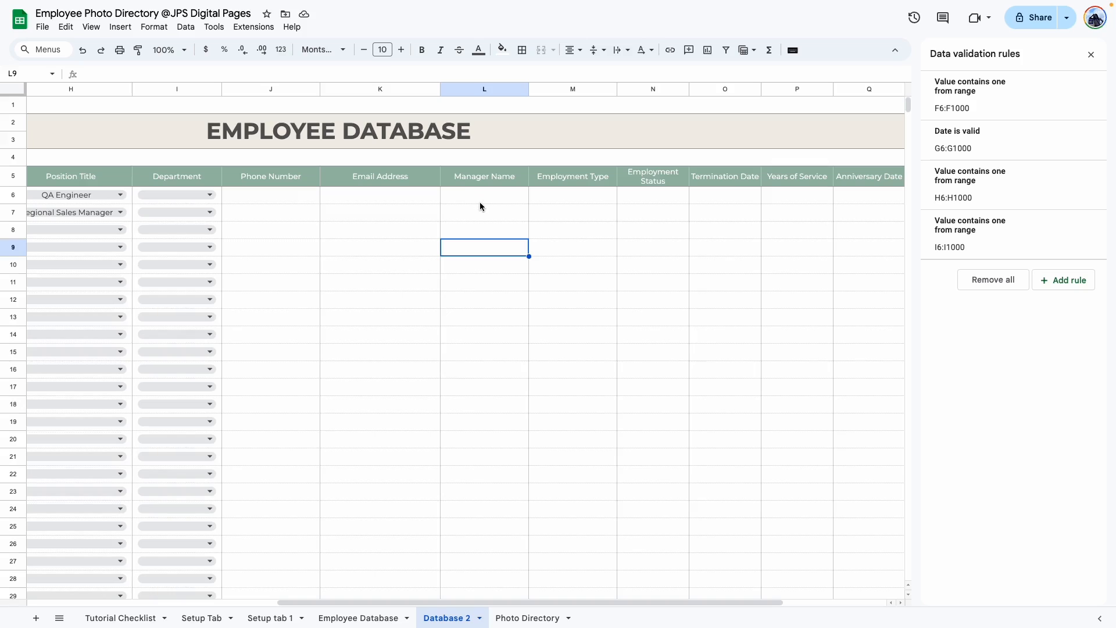
{"action": "left_click_drag", "start_coordinate": [485, 196], "coordinate": [460, 419]}
{"action": "left_click", "coordinate": [1066, 284]}
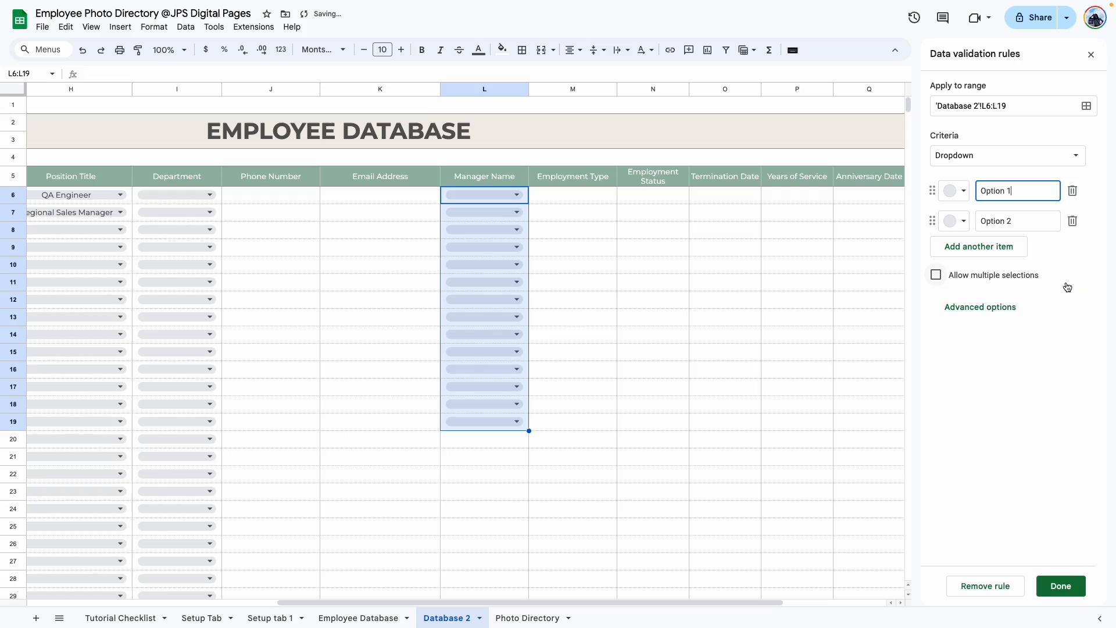
{"action": "left_click", "coordinate": [1027, 104]}
{"action": "key", "text": "BackSpace"}
{"action": "left_click", "coordinate": [1008, 156]}
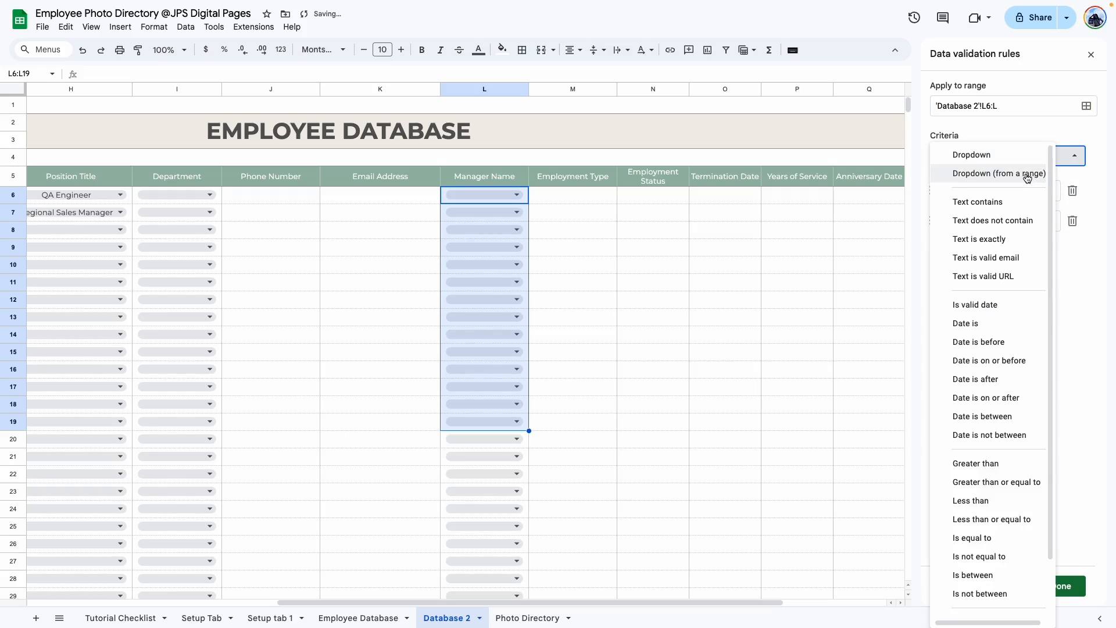
{"action": "left_click", "coordinate": [1028, 174]}
Set the Manager Name dropdown's source range to 'Database 2'!B6:B and save the rule.
{"action": "left_click_drag", "start_coordinate": [743, 603], "coordinate": [657, 598]}
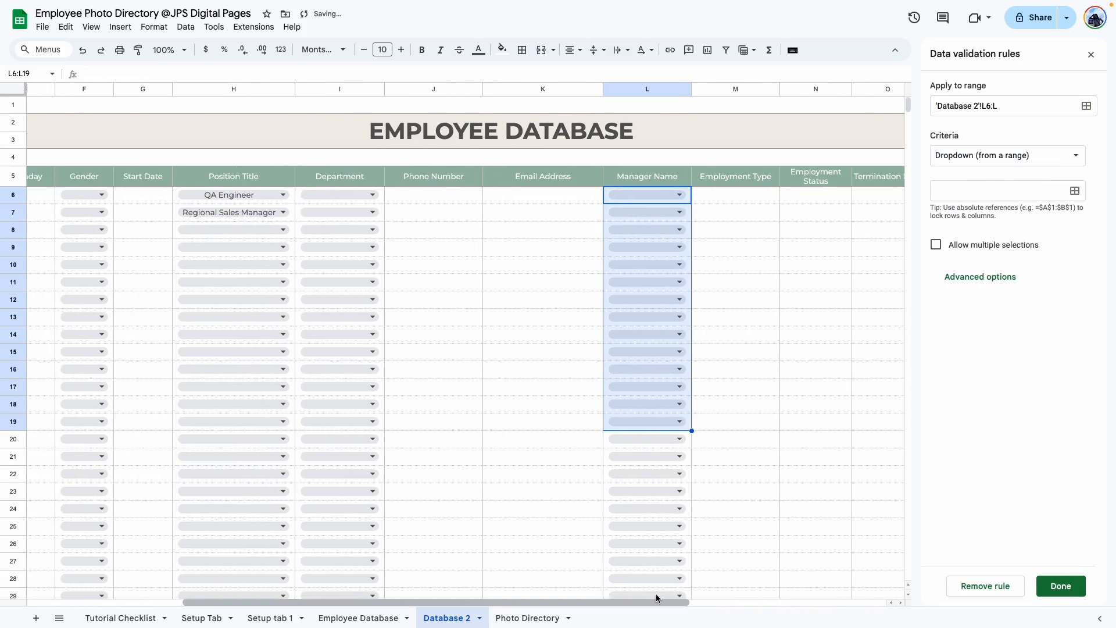
{"action": "left_click", "coordinate": [1074, 191]}
{"action": "scroll", "coordinate": [580, 580], "scroll_direction": "left", "scroll_amount": 5}
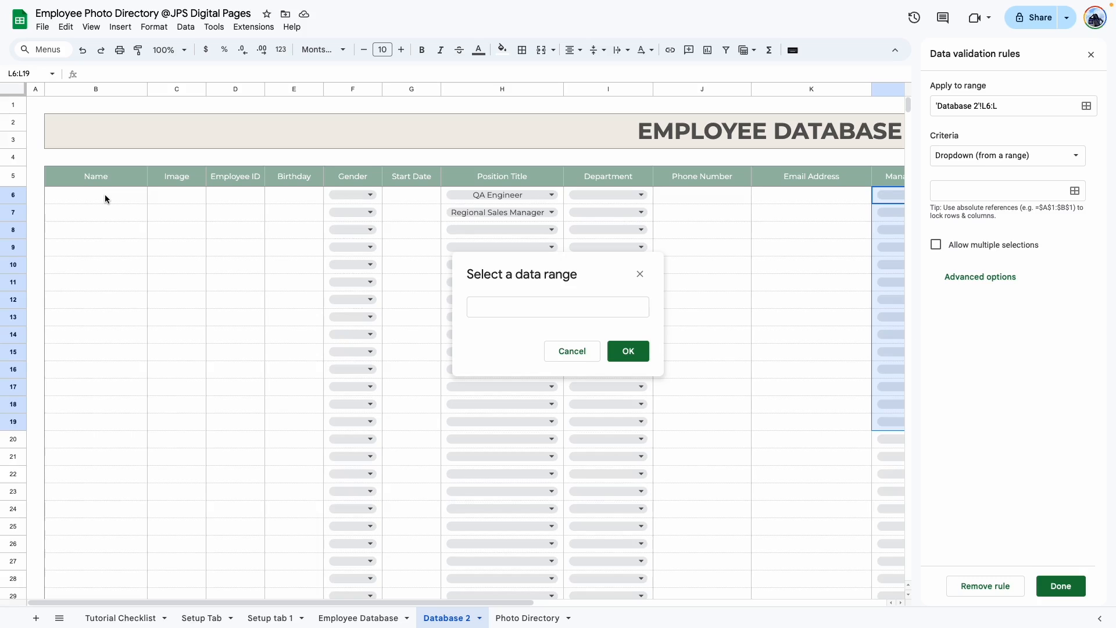
{"action": "left_click_drag", "start_coordinate": [105, 194], "coordinate": [92, 424]}
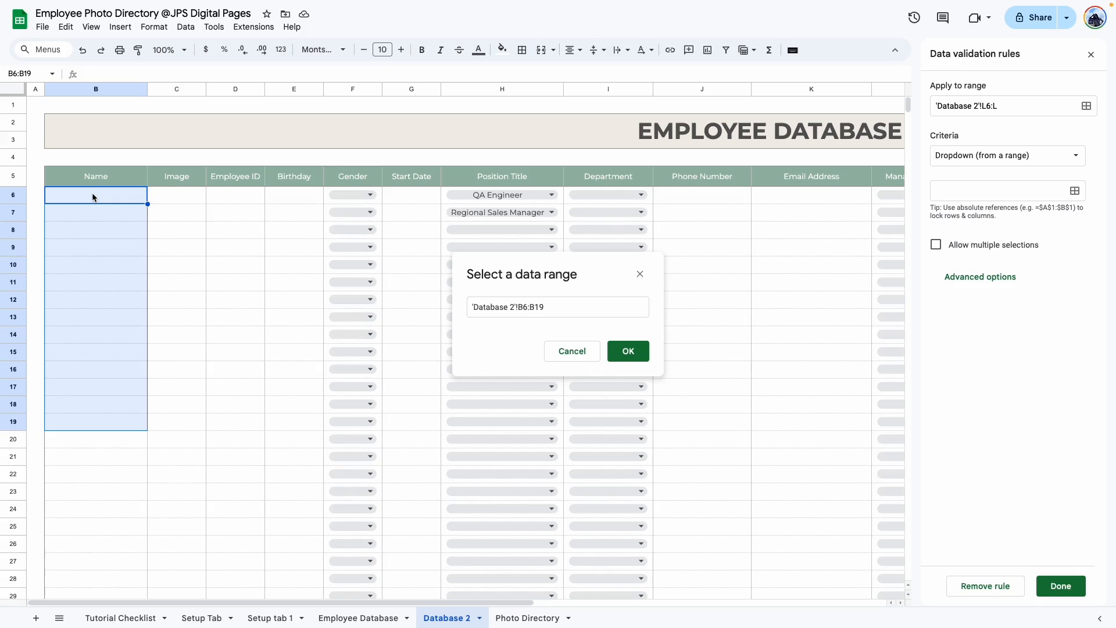
{"action": "left_click", "coordinate": [568, 306]}
{"action": "key", "text": "BackSpace"}
{"action": "key", "text": "BackSpace"}
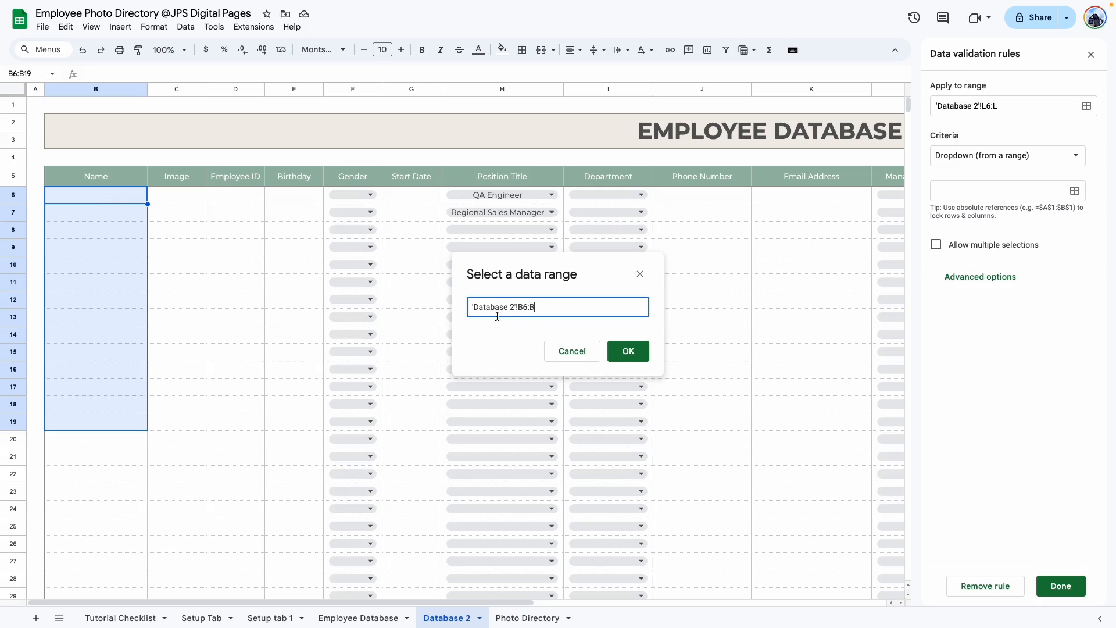
{"action": "left_click", "coordinate": [622, 350]}
{"action": "left_click", "coordinate": [970, 282]}
{"action": "left_click", "coordinate": [1061, 586]}
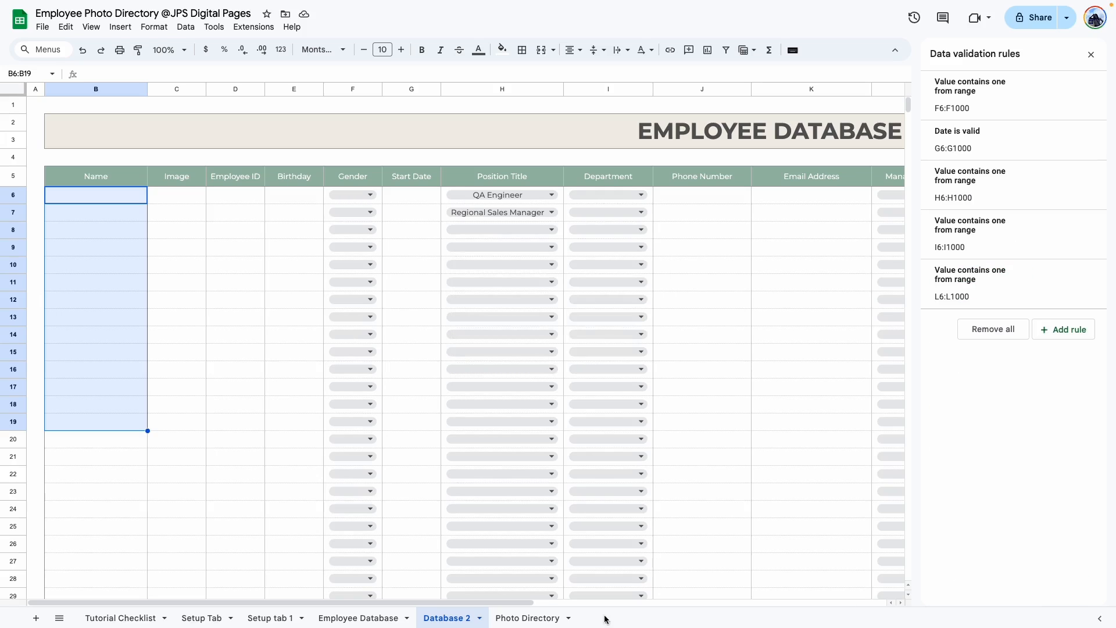
Enter a sample employee's full name in cell B6 of the Name column.
{"action": "scroll", "coordinate": [465, 349], "scroll_direction": "right", "scroll_amount": 8}
{"action": "left_click", "coordinate": [432, 198]}
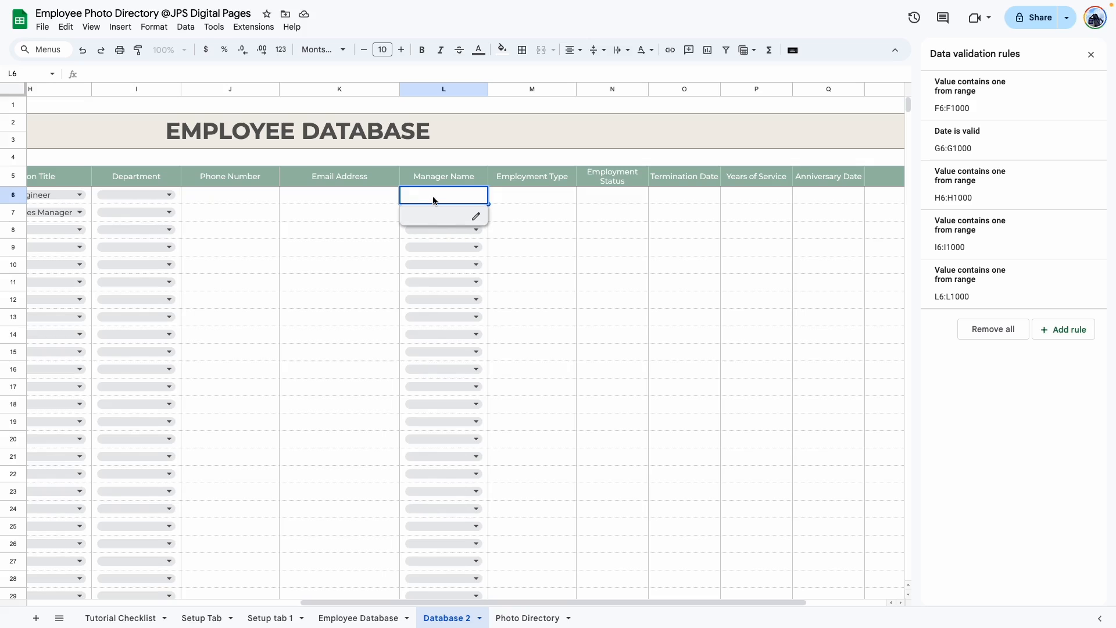
{"action": "left_click", "coordinate": [611, 404]}
{"action": "left_click_drag", "start_coordinate": [393, 602], "coordinate": [365, 600]}
{"action": "scroll", "coordinate": [366, 599], "scroll_direction": "left", "scroll_amount": 8}
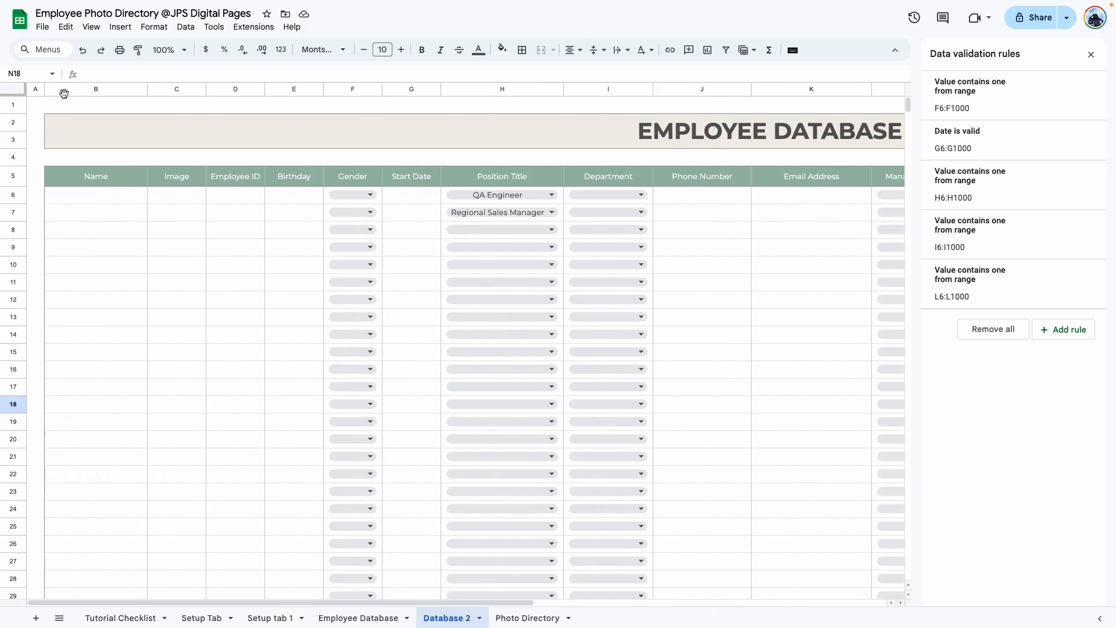
{"action": "left_click", "coordinate": [105, 198]}
{"action": "type", "text": "Ashley tyler"}
{"action": "left_click", "coordinate": [122, 241]}
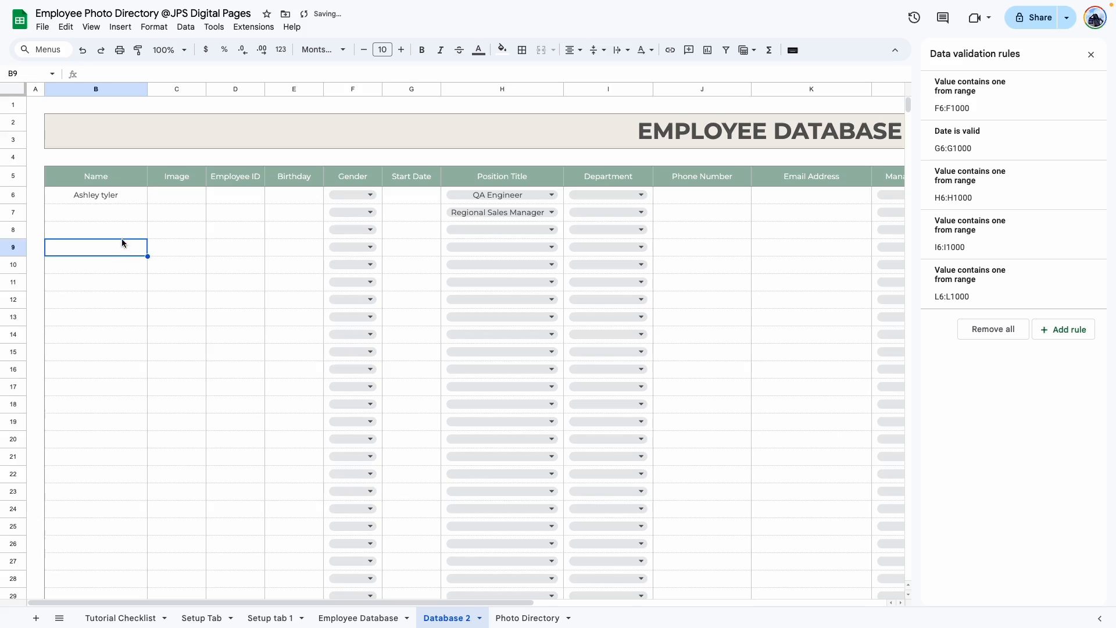
{"action": "left_click", "coordinate": [117, 200]}
Choose the sample employee as the manager in L6.
{"action": "left_click_drag", "start_coordinate": [425, 603], "coordinate": [648, 603]}
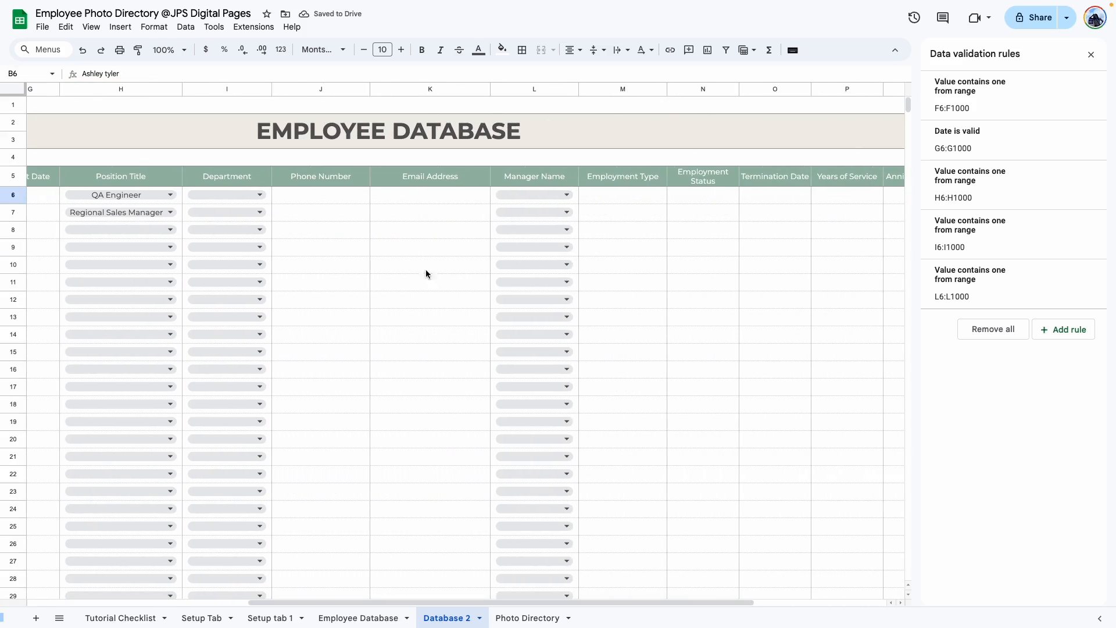
{"action": "left_click", "coordinate": [541, 196]}
{"action": "left_click", "coordinate": [521, 218]}
{"action": "left_click", "coordinate": [625, 259]}
{"action": "left_click", "coordinate": [625, 334]}
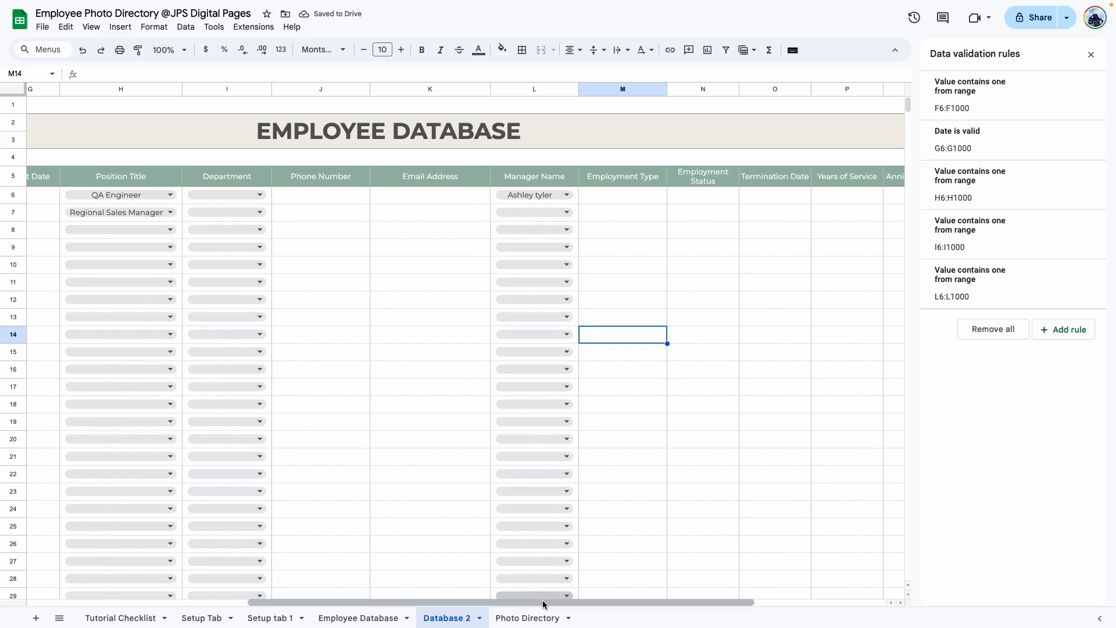
Add dropdown-from-a-range rules to the Employment Type and Employment Status columns, covering M6:M1000 and N6:N1000.
{"action": "left_click_drag", "start_coordinate": [544, 604], "coordinate": [676, 603]}
{"action": "left_click_drag", "start_coordinate": [418, 200], "coordinate": [403, 394]}
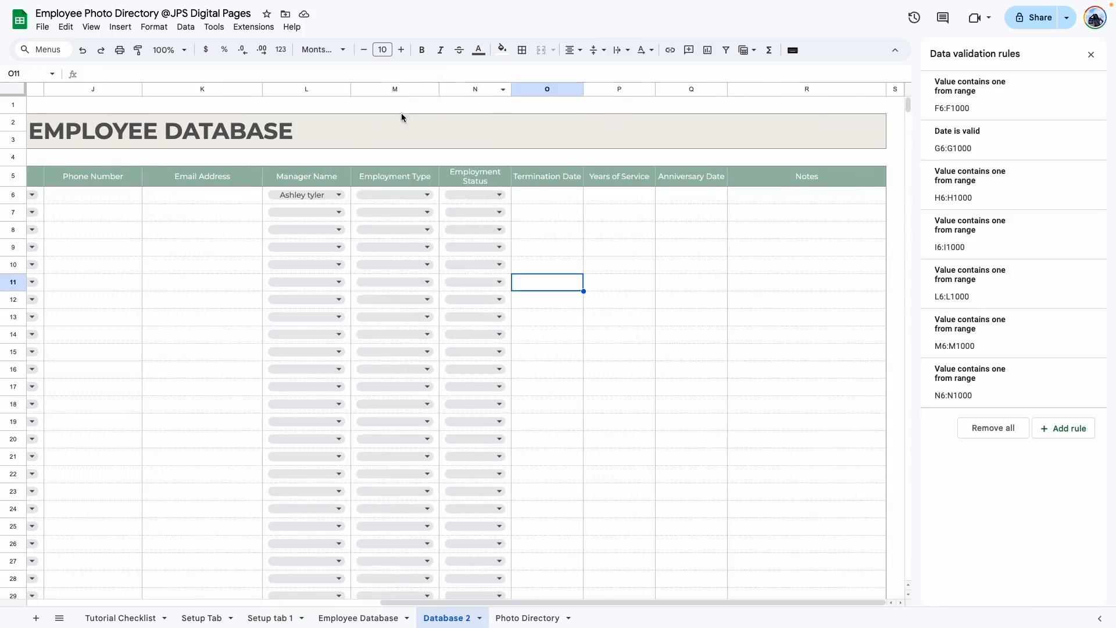
Add an Is valid date rule to the Termination Date column for 'Database 2'!O6:O, showing help text "Enter a valid date" and rejecting invalid input.
{"action": "left_click", "coordinate": [557, 195]}
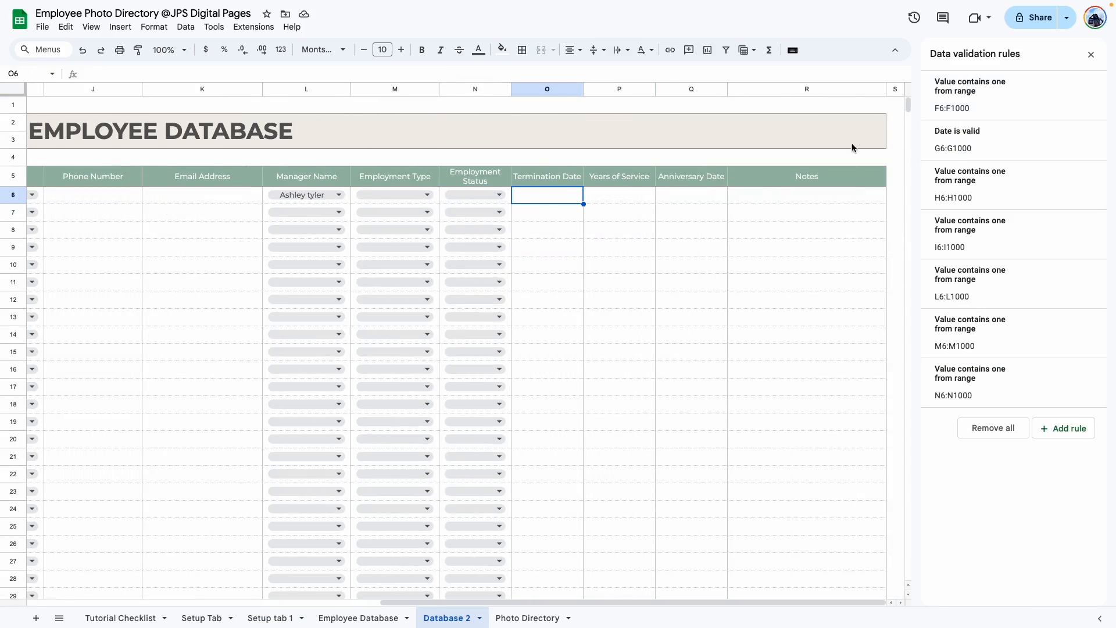
{"action": "left_click_drag", "start_coordinate": [533, 603], "coordinate": [308, 604]}
{"action": "double_click", "coordinate": [203, 203]}
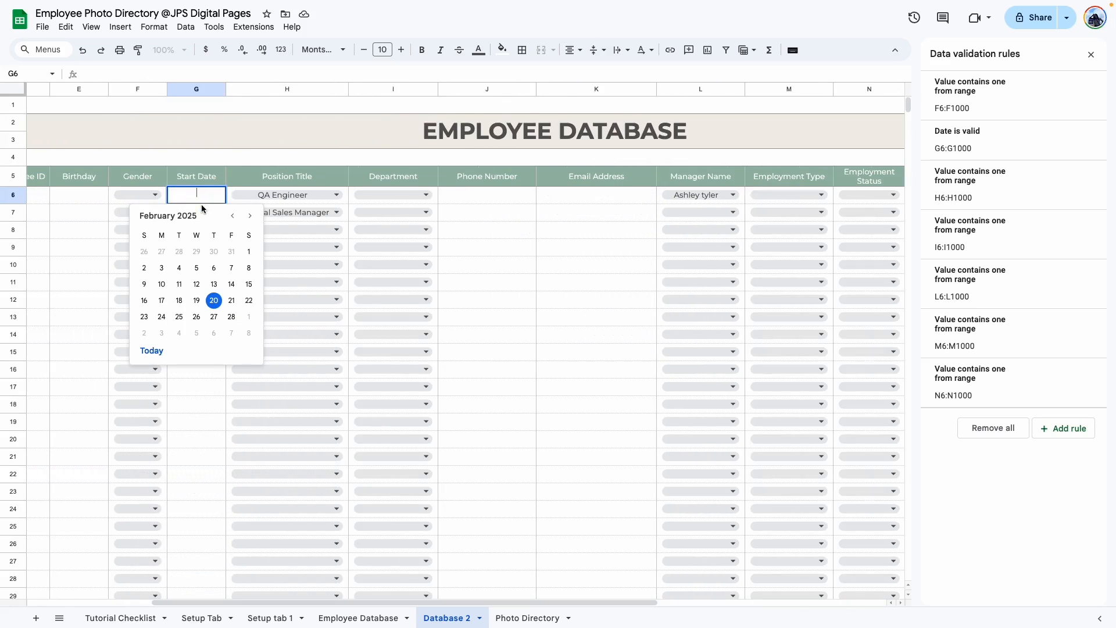
{"action": "left_click", "coordinate": [1072, 428]}
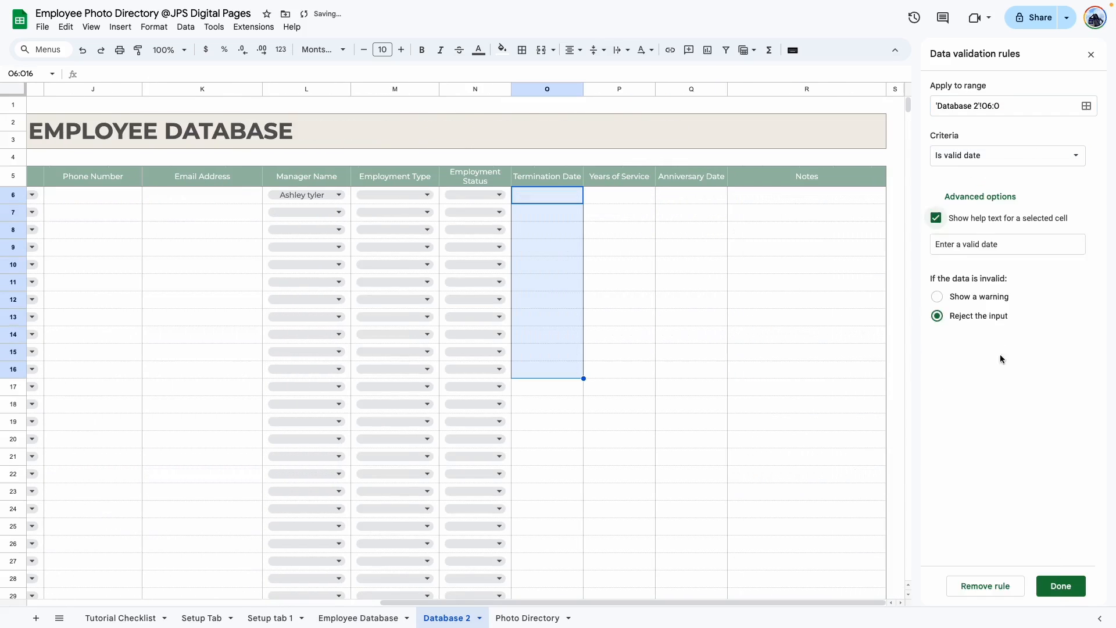
{"action": "left_click", "coordinate": [1060, 583]}
Copy the Years of Service formula from cell P5 on the Employee Database sheet.
{"action": "left_click", "coordinate": [612, 199]}
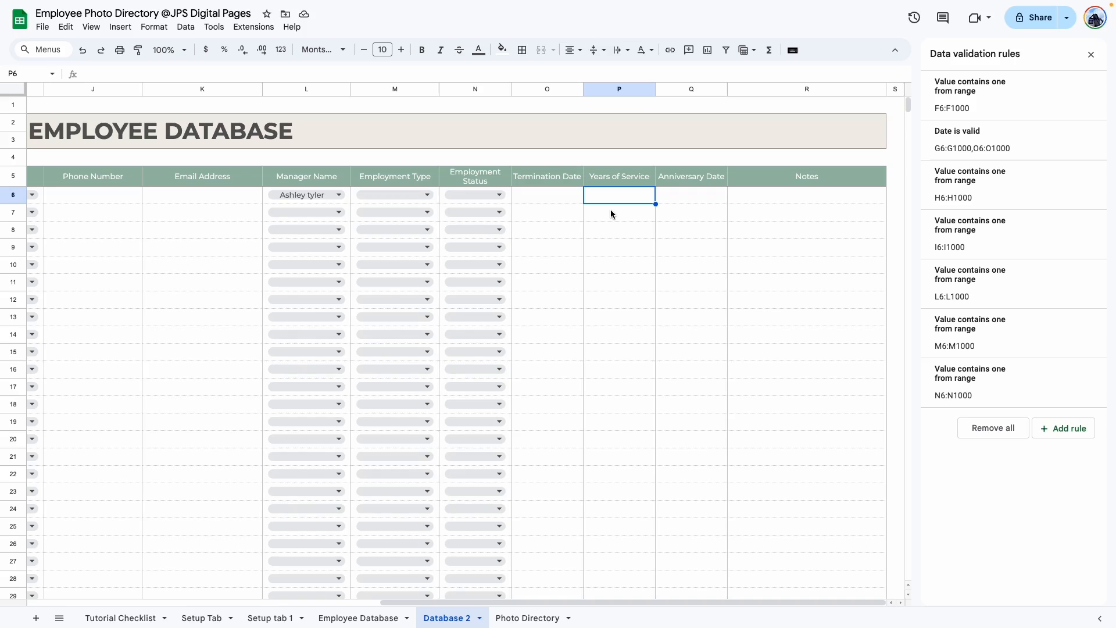
{"action": "left_click", "coordinate": [329, 618]}
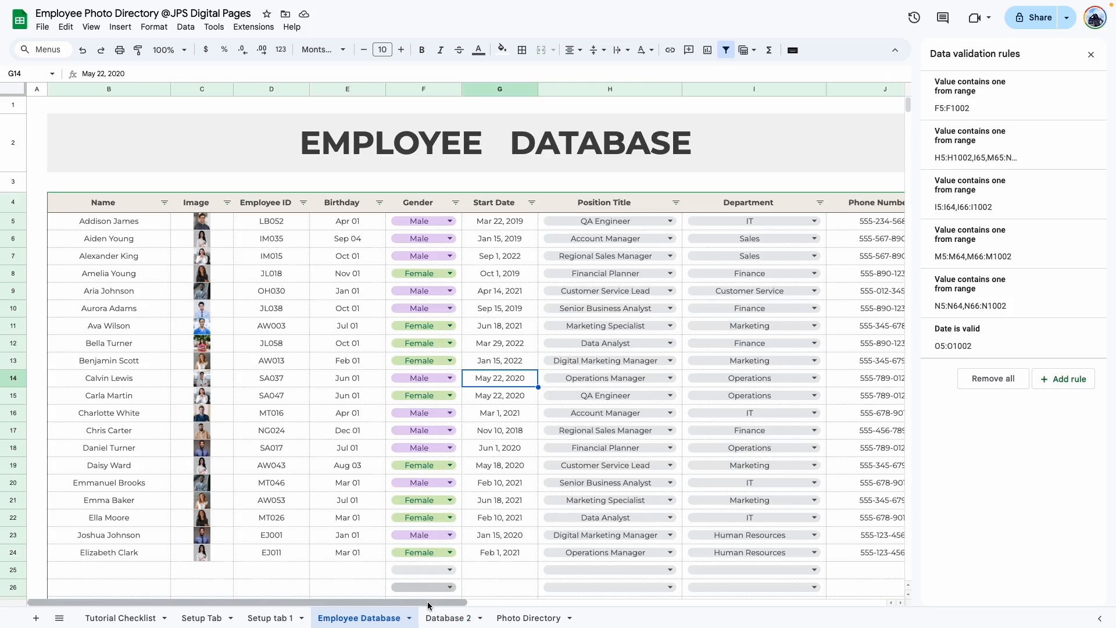
{"action": "left_click_drag", "start_coordinate": [428, 603], "coordinate": [780, 605]}
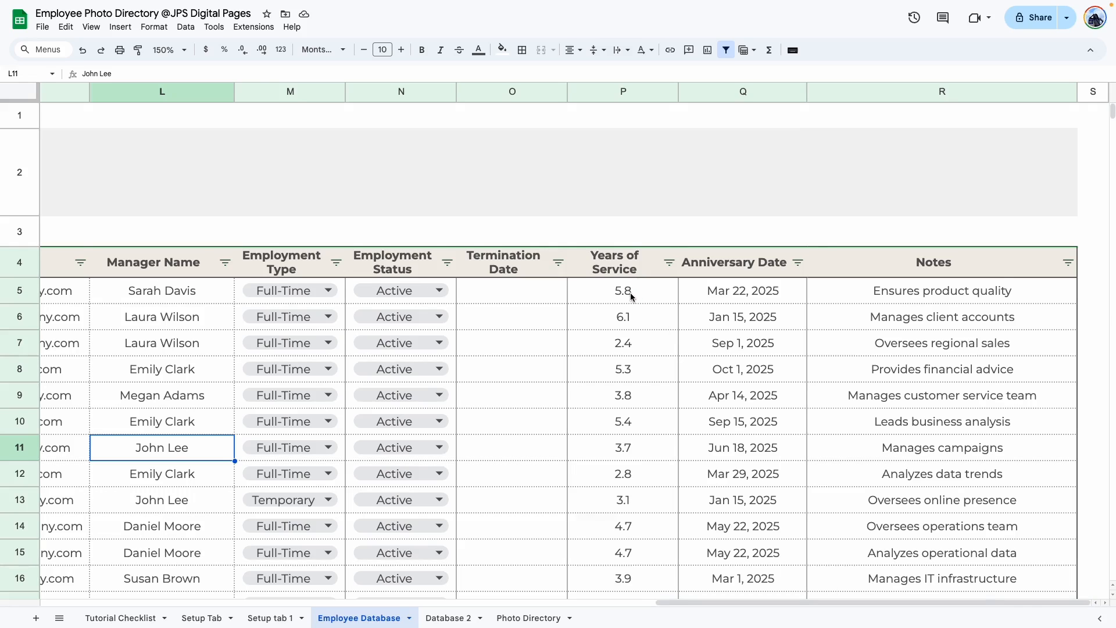
{"action": "left_click", "coordinate": [630, 292]}
{"action": "double_click", "coordinate": [786, 291]}
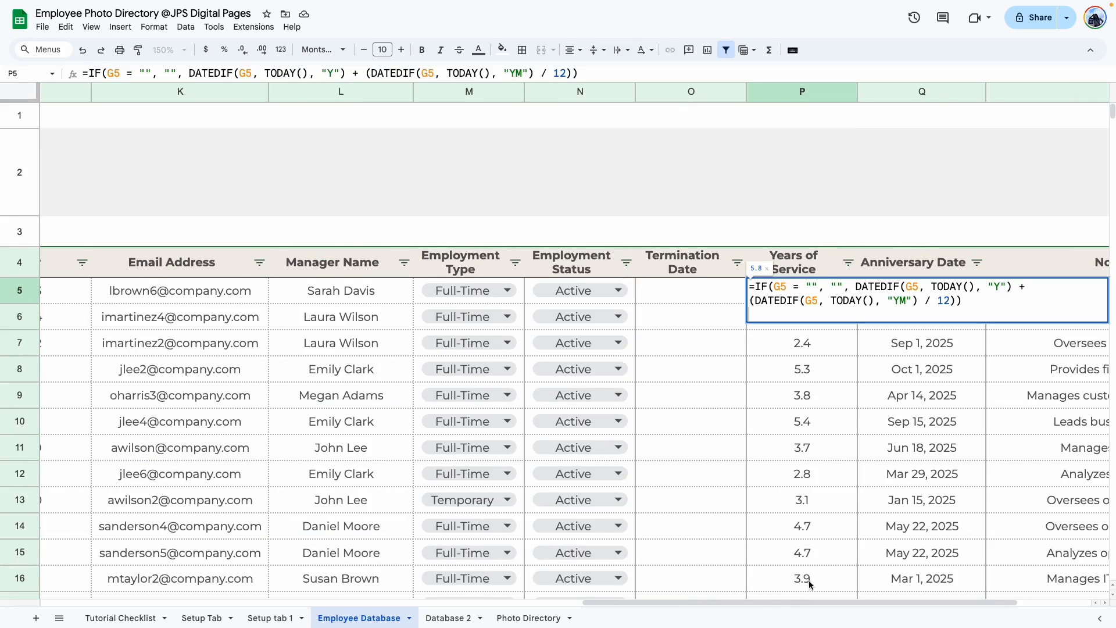
{"action": "scroll", "coordinate": [785, 603], "scroll_direction": "right", "scroll_amount": 3}
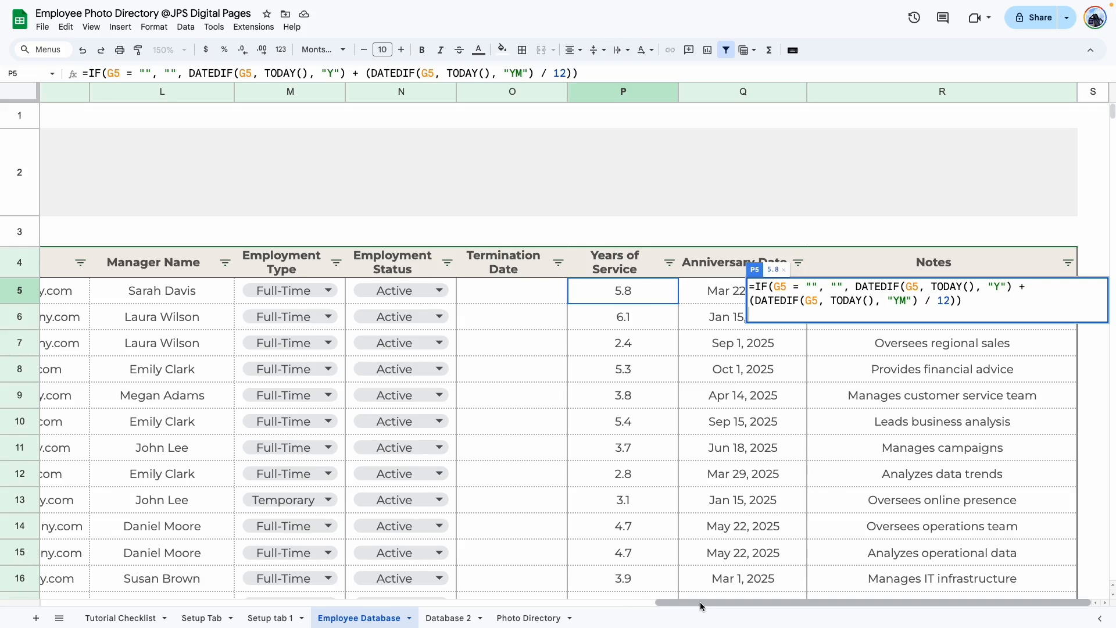
{"action": "left_click_drag", "start_coordinate": [702, 606], "coordinate": [394, 605]}
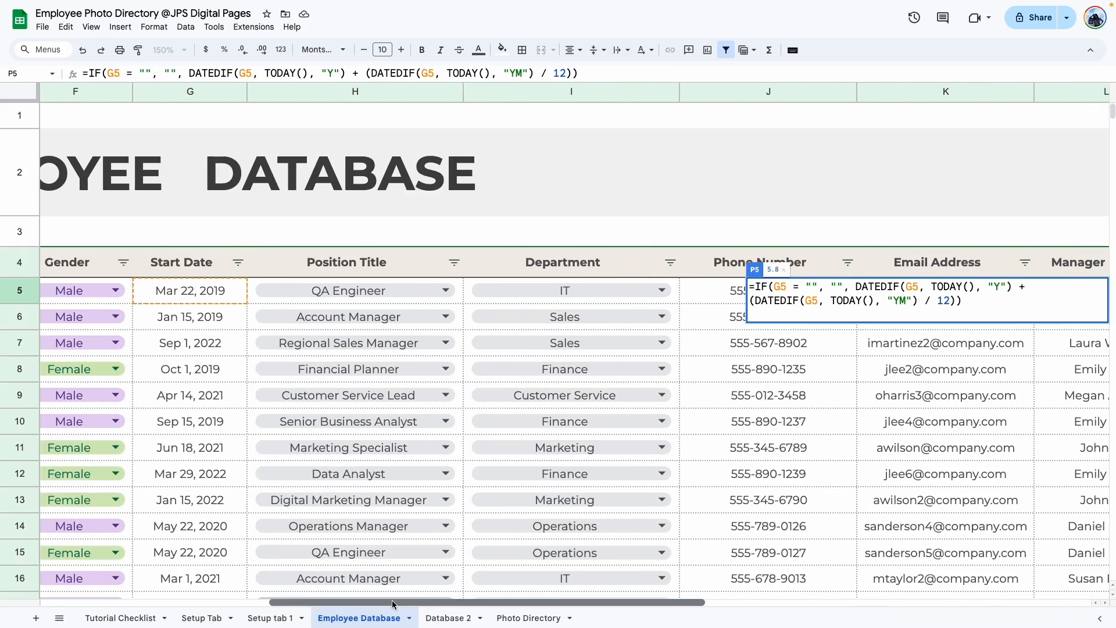
{"action": "triple_click", "coordinate": [783, 293]}
{"action": "key", "text": "ctrl+c"}
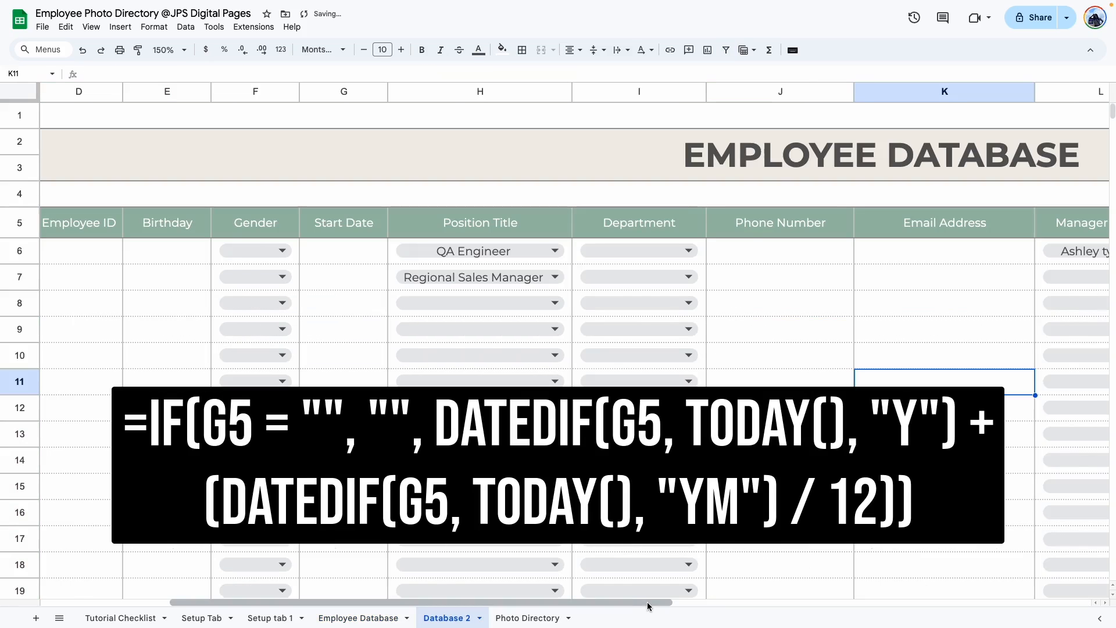
Paste the copied Years of Service formula into P6 on the Database 2 sheet.
{"action": "scroll", "coordinate": [714, 258], "scroll_direction": "right", "scroll_amount": 10}
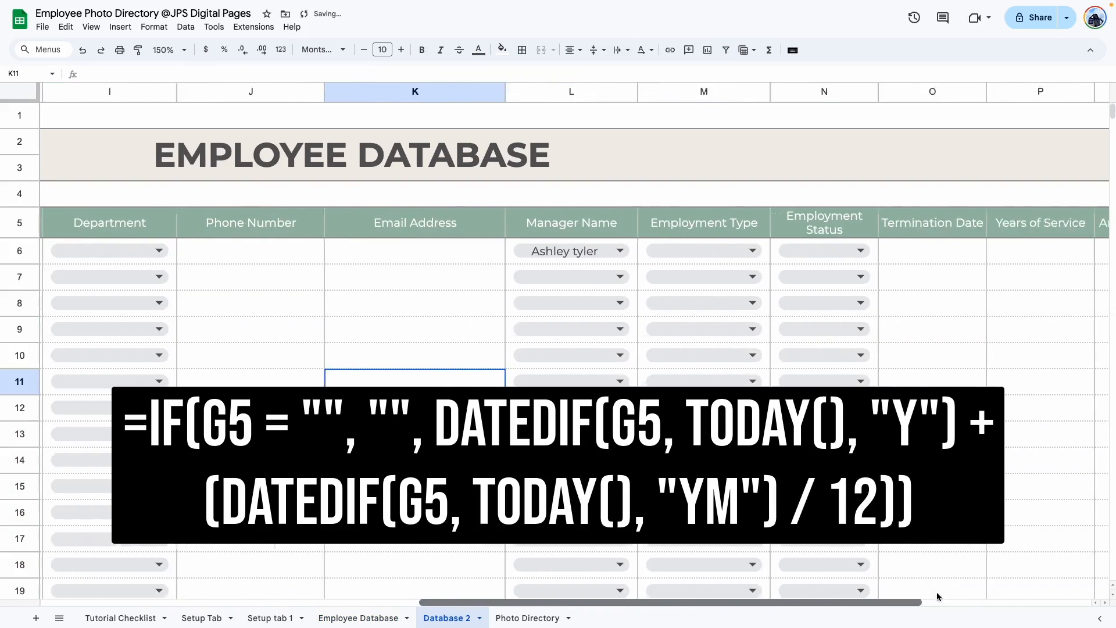
{"action": "left_click", "coordinate": [714, 258]}
{"action": "key", "text": "ctrl+v"}
{"action": "key", "text": "Return"}
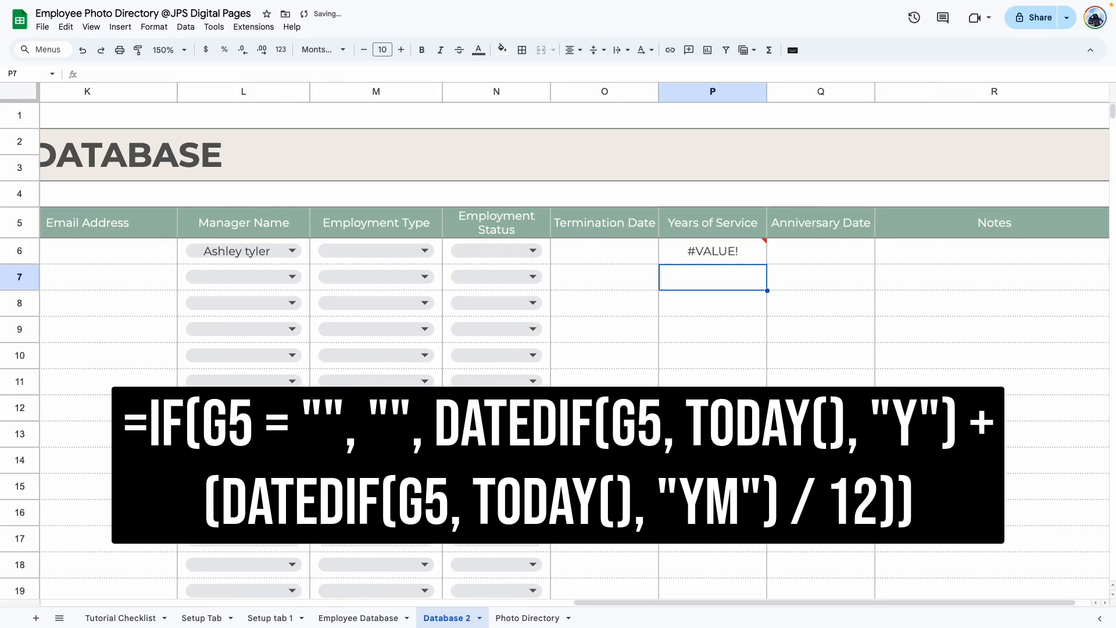
Change all three G5 references in the P6 formula to G6.
{"action": "left_click", "coordinate": [731, 255]}
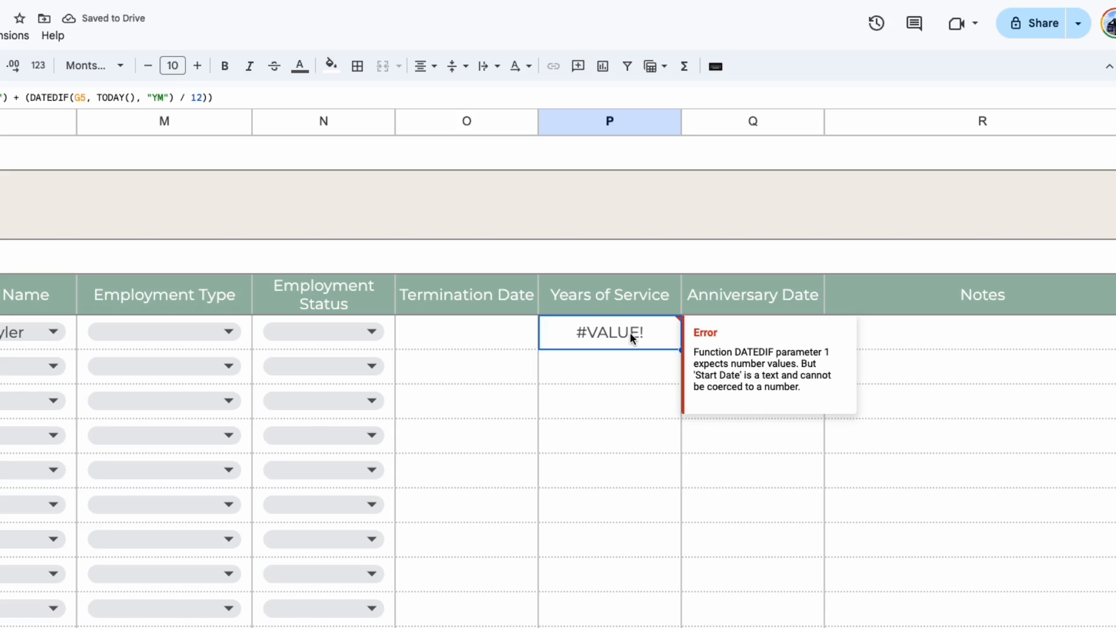
{"action": "double_click", "coordinate": [632, 337]}
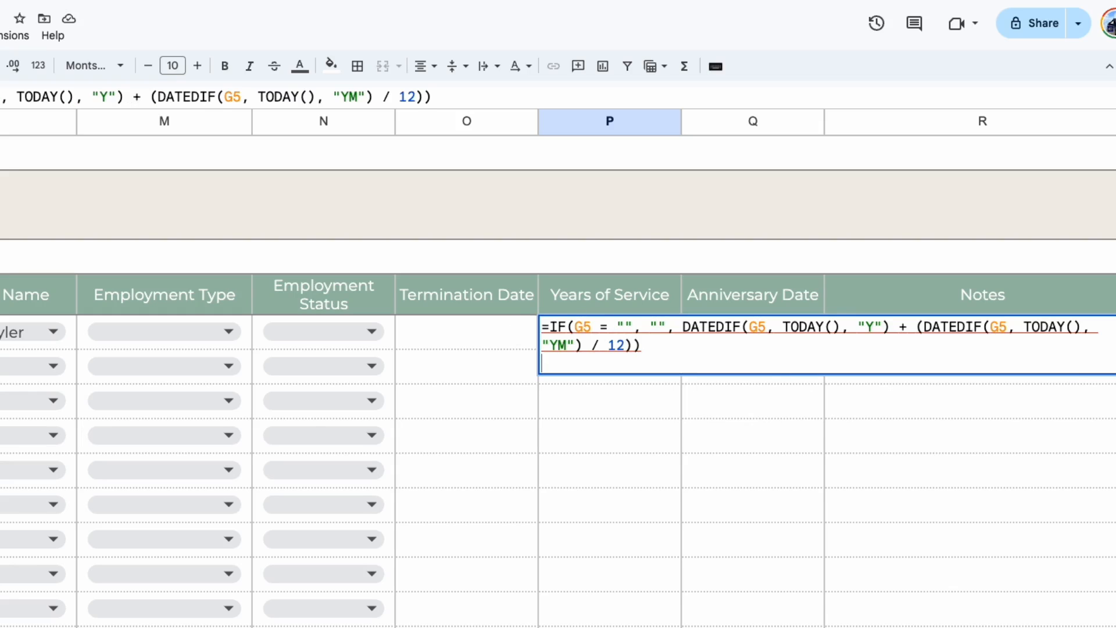
{"action": "scroll", "coordinate": [632, 337], "scroll_direction": "left", "scroll_amount": 3}
{"action": "scroll", "coordinate": [107, 345], "scroll_direction": "left", "scroll_amount": 5}
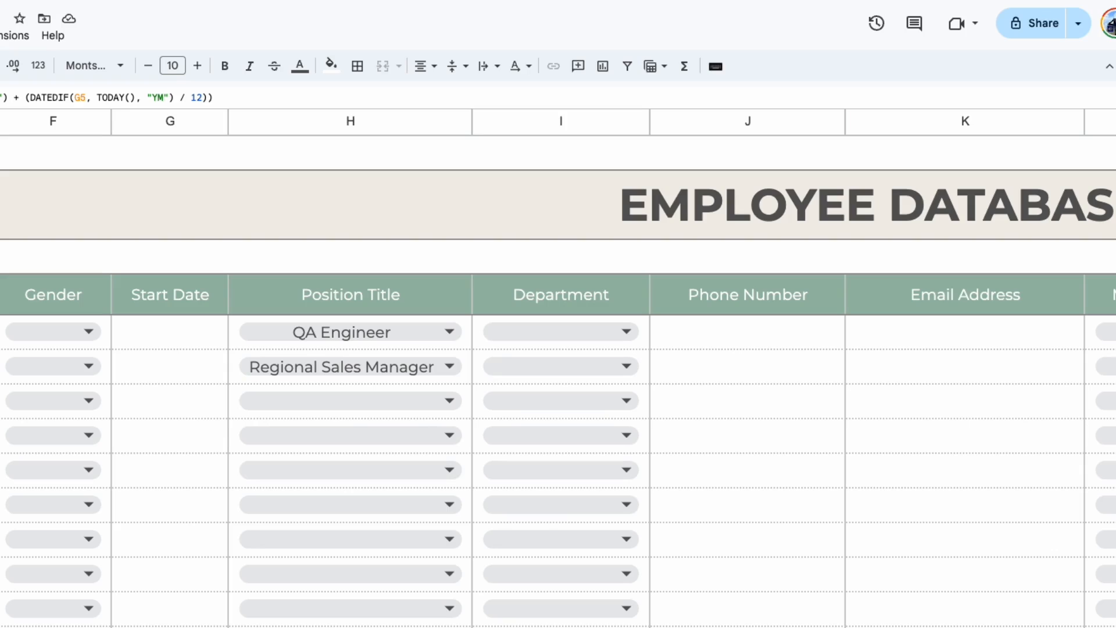
{"action": "scroll", "coordinate": [857, 588], "scroll_direction": "right", "scroll_amount": 10}
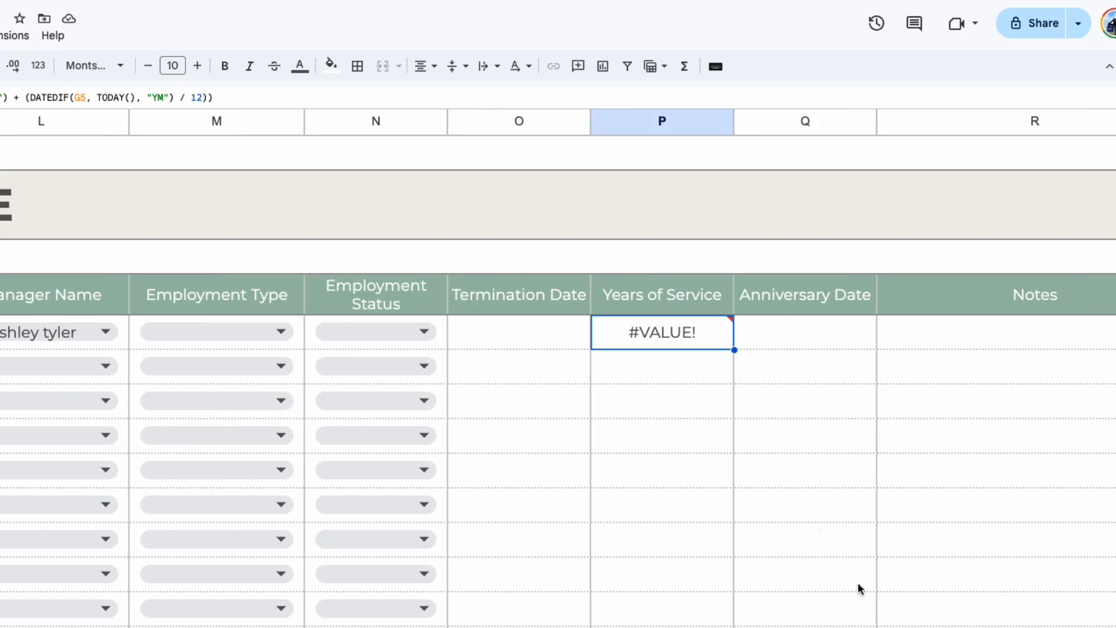
{"action": "double_click", "coordinate": [639, 325]}
{"action": "left_click_drag", "start_coordinate": [639, 326], "coordinate": [642, 326]}
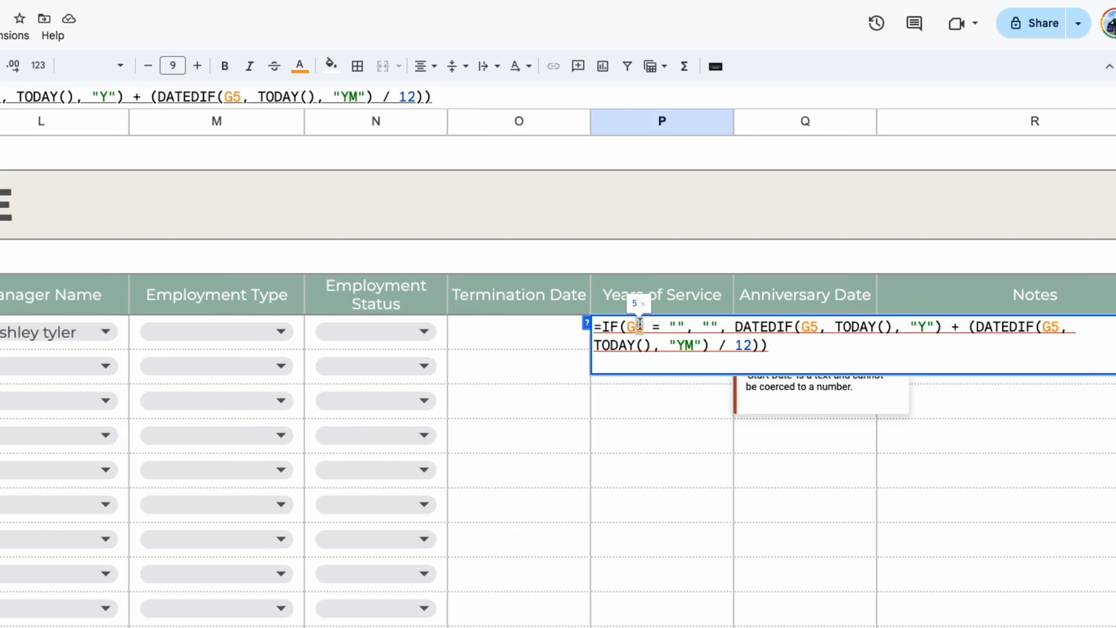
{"action": "type", "text": "6"}
{"action": "left_click", "coordinate": [812, 327]}
{"action": "left_click_drag", "start_coordinate": [810, 327], "coordinate": [815, 325]}
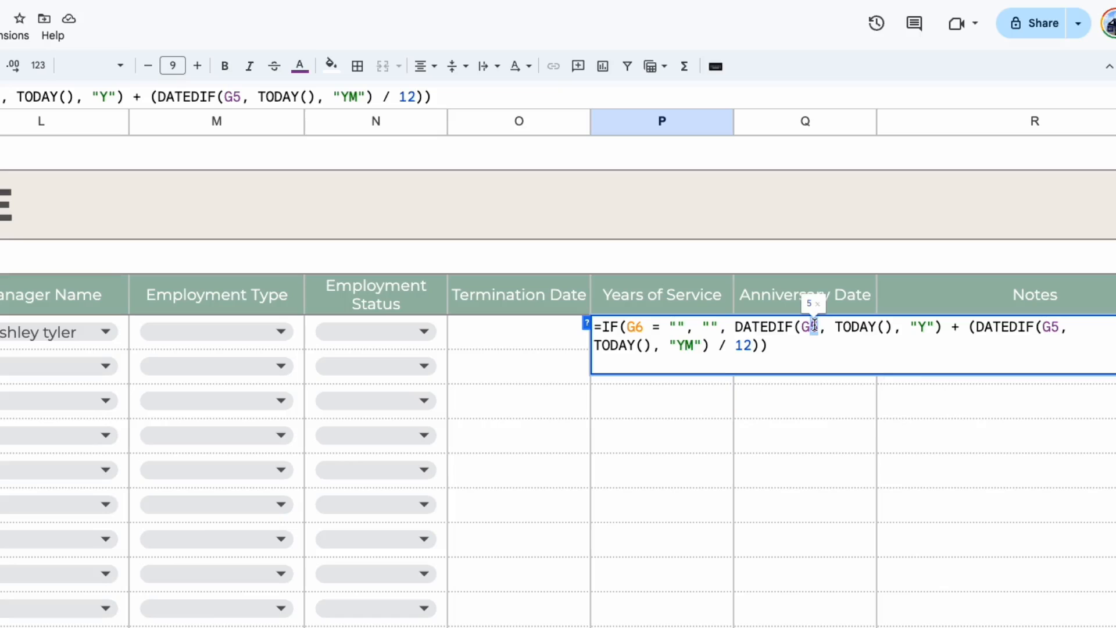
{"action": "type", "text": "6"}
{"action": "left_click_drag", "start_coordinate": [1054, 327], "coordinate": [1058, 326]}
{"action": "type", "text": "6"}
{"action": "key", "text": "Return"}
Copy P6 and paste its formula only into P7:P1000, then inspect the formula in P991.
{"action": "left_click", "coordinate": [691, 333]}
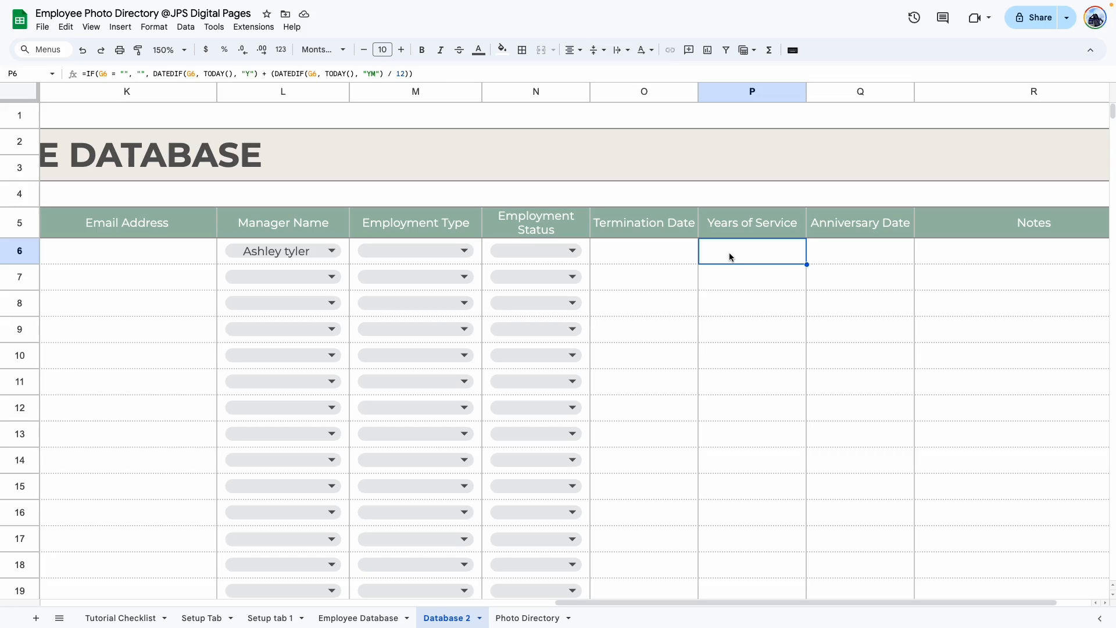
{"action": "key", "text": "ctrl+c"}
{"action": "left_click_drag", "start_coordinate": [736, 274], "coordinate": [738, 313]}
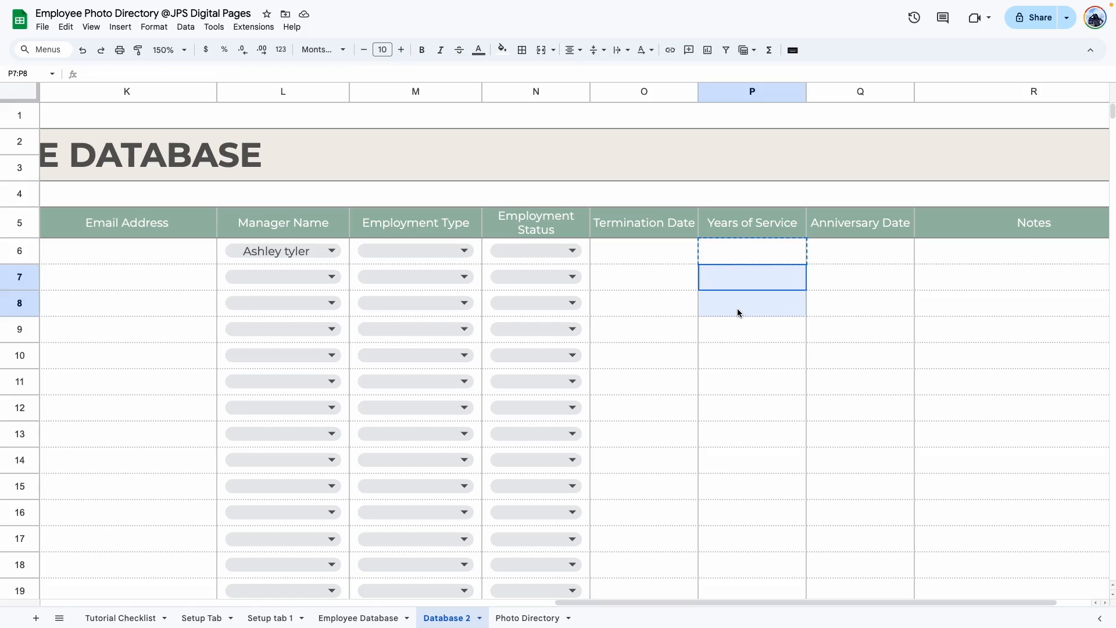
{"action": "key", "text": "super+shift+Down"}
{"action": "right_click", "coordinate": [738, 313]}
{"action": "mouse_move", "coordinate": [788, 286]}
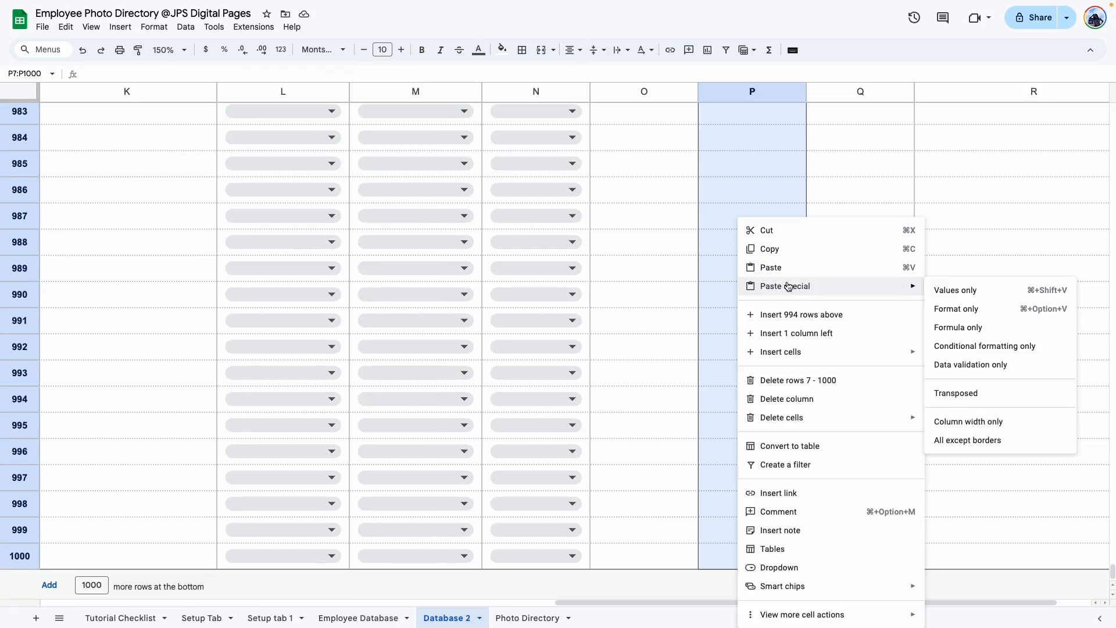
{"action": "left_click", "coordinate": [987, 328]}
{"action": "left_click", "coordinate": [731, 319]}
{"action": "double_click", "coordinate": [733, 318]}
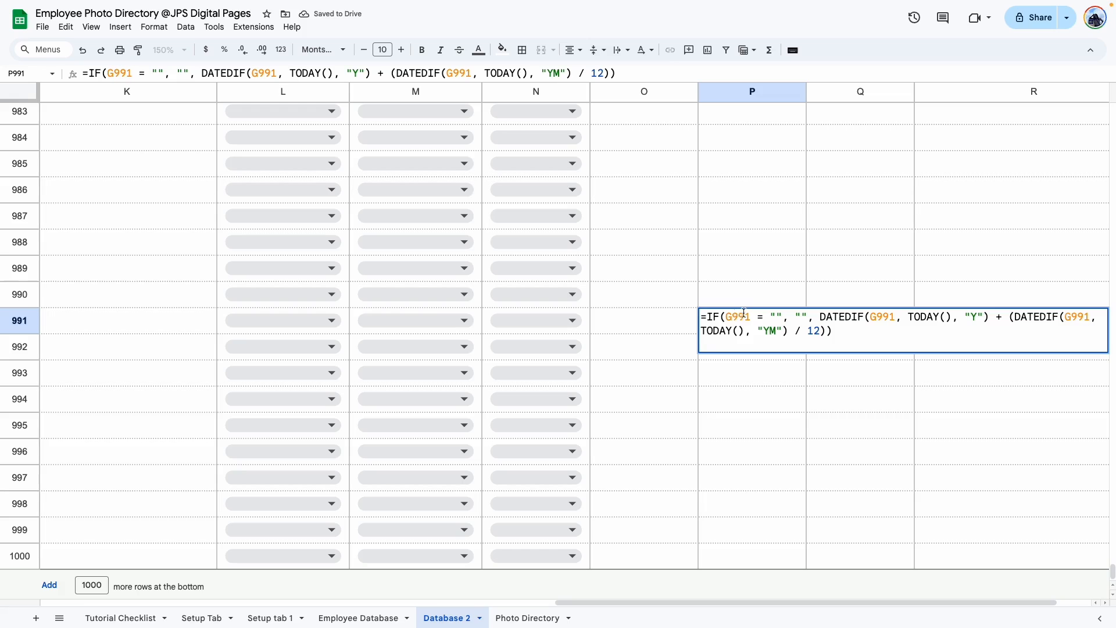
Copy the Anniversary Date formula from cell Q5 on the Employee Database sheet.
{"action": "left_click_drag", "start_coordinate": [654, 603], "coordinate": [332, 598]}
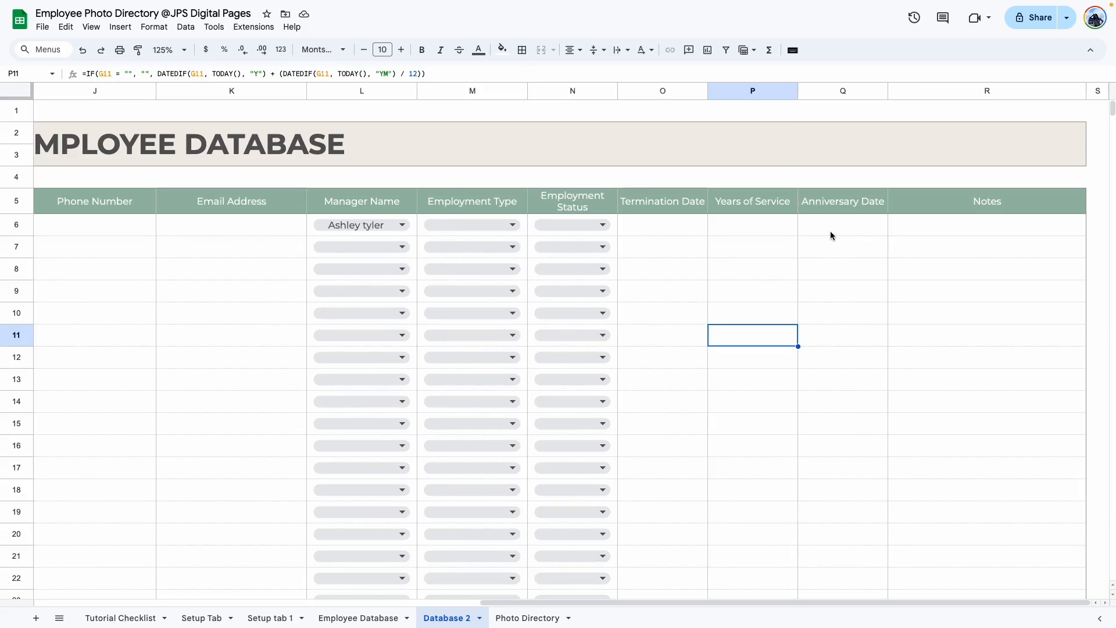
{"action": "double_click", "coordinate": [830, 227]}
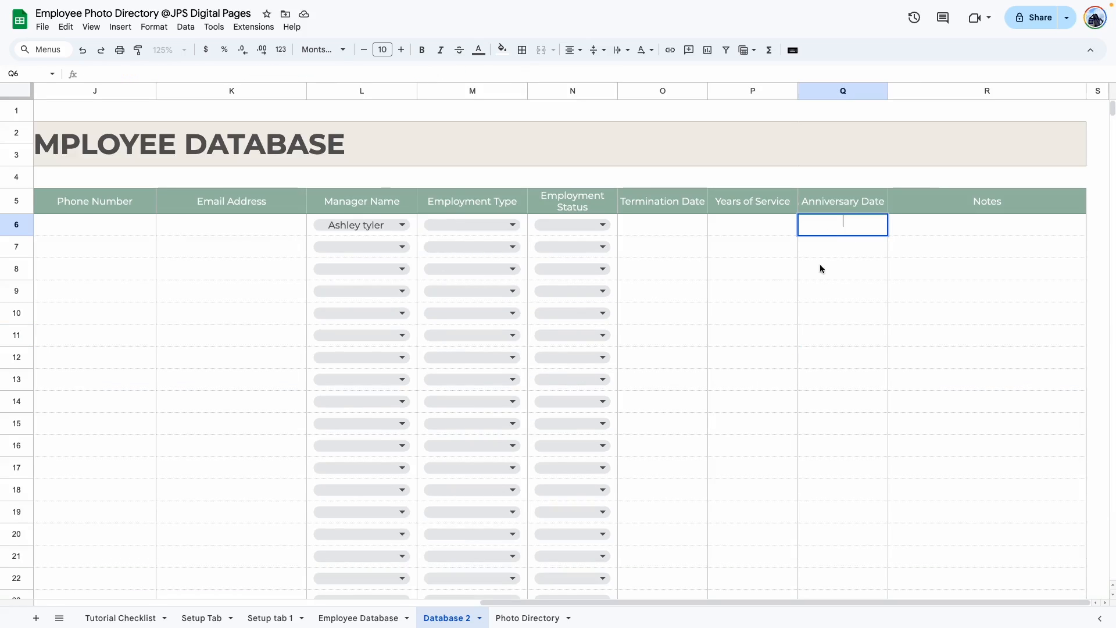
{"action": "left_click", "coordinate": [821, 283]}
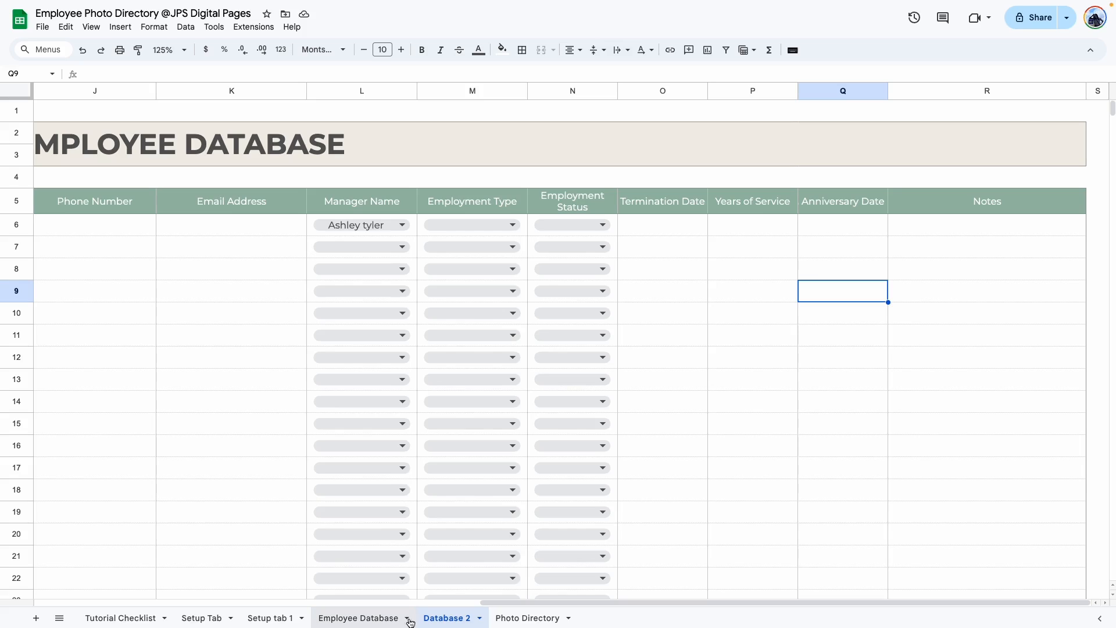
{"action": "left_click", "coordinate": [369, 618]}
{"action": "double_click", "coordinate": [573, 414]}
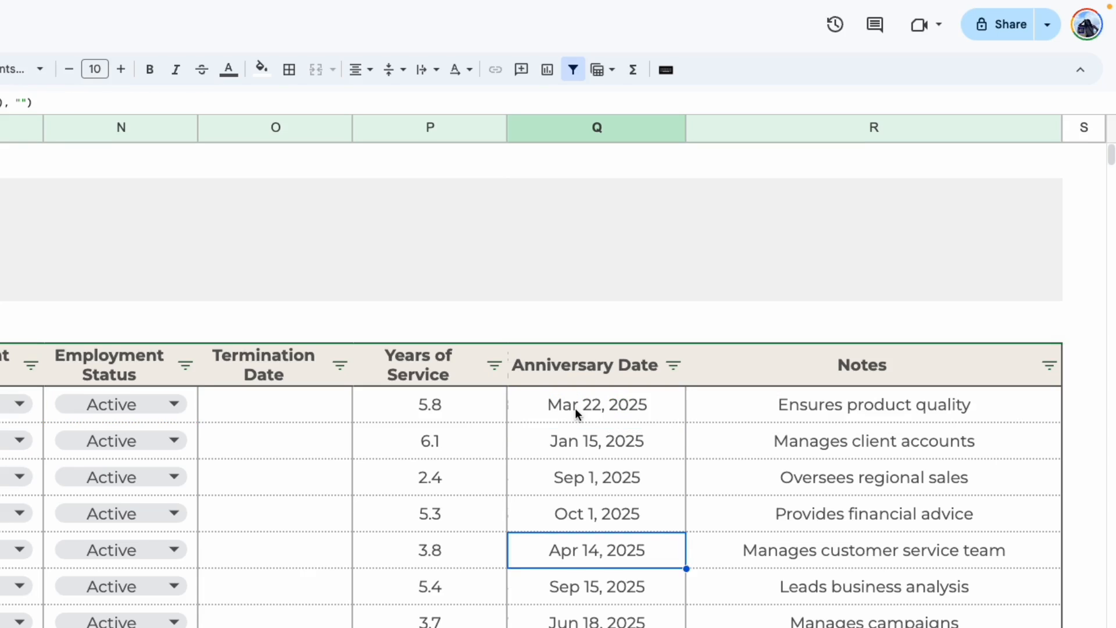
{"action": "double_click", "coordinate": [574, 407]}
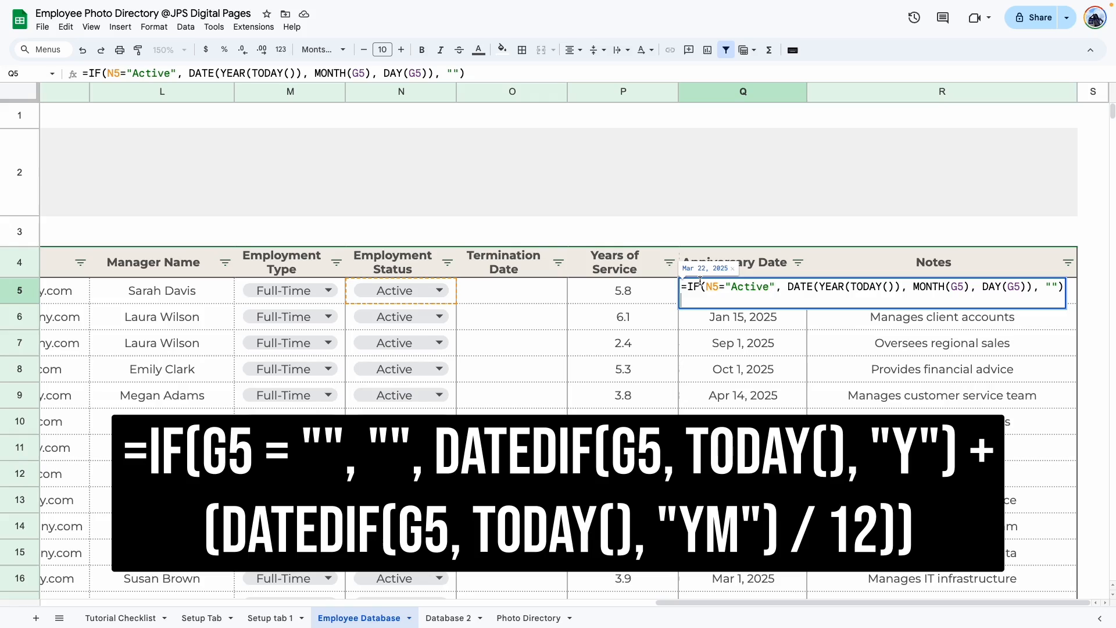
{"action": "triple_click", "coordinate": [538, 394]}
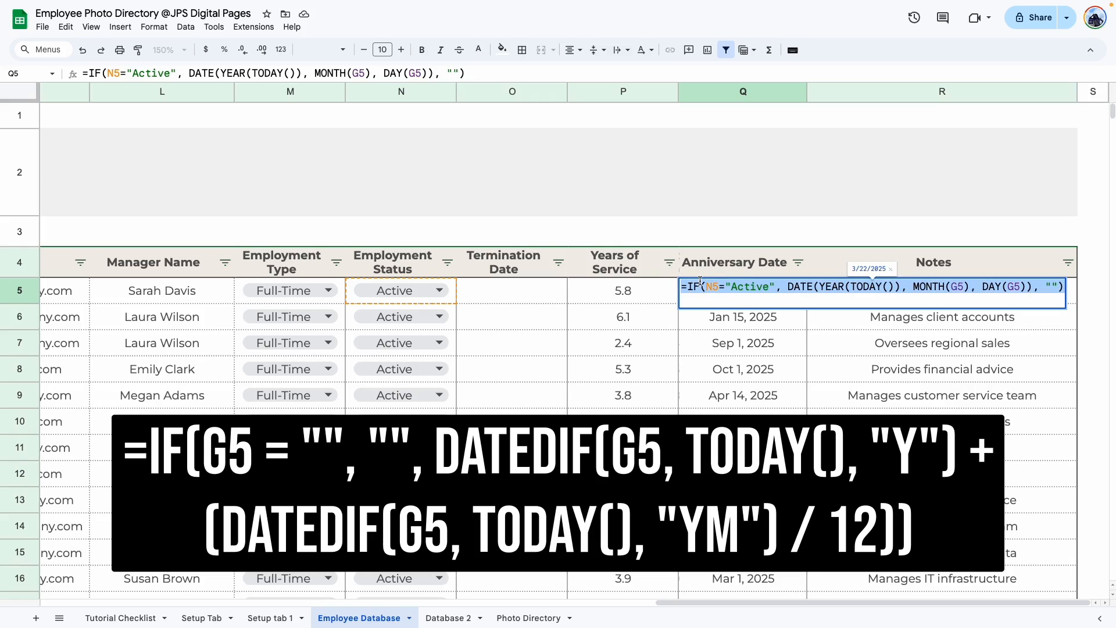
{"action": "key", "text": "Escape"}
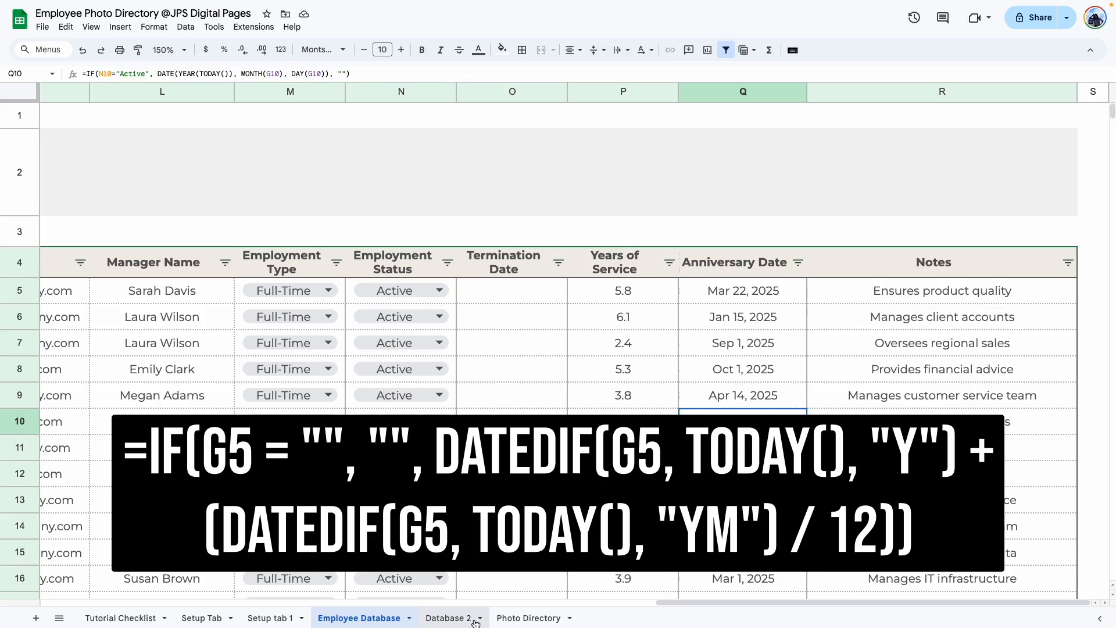
Paste the copied Anniversary Date formula into Q6 on the Database 2 sheet.
{"action": "left_click", "coordinate": [447, 618]}
{"action": "scroll", "coordinate": [667, 256], "scroll_direction": "right", "scroll_amount": 3}
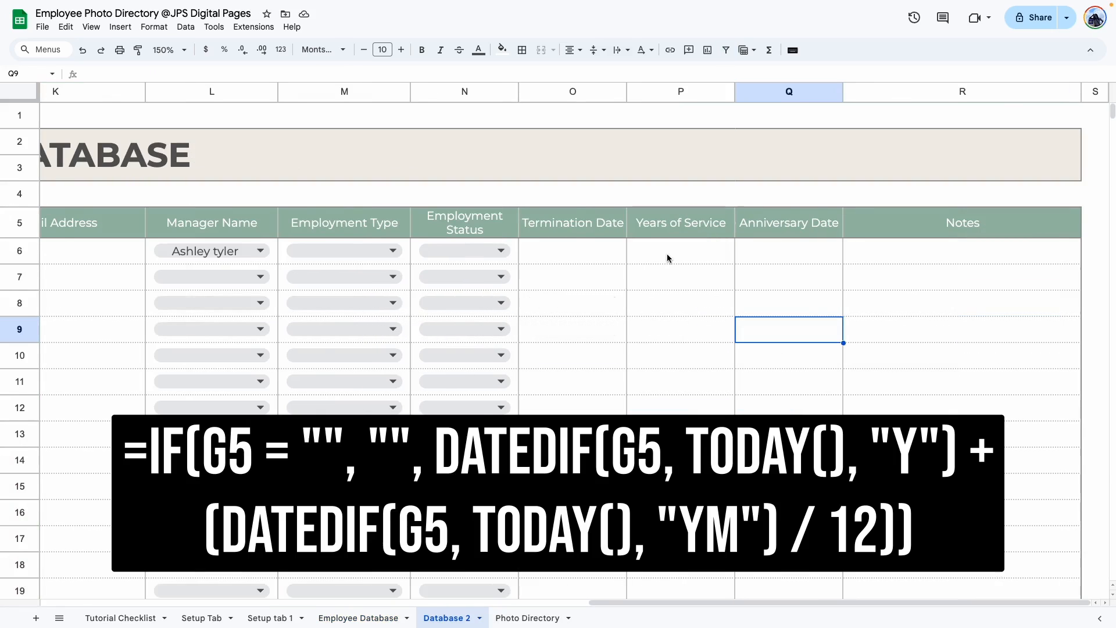
{"action": "double_click", "coordinate": [797, 252]}
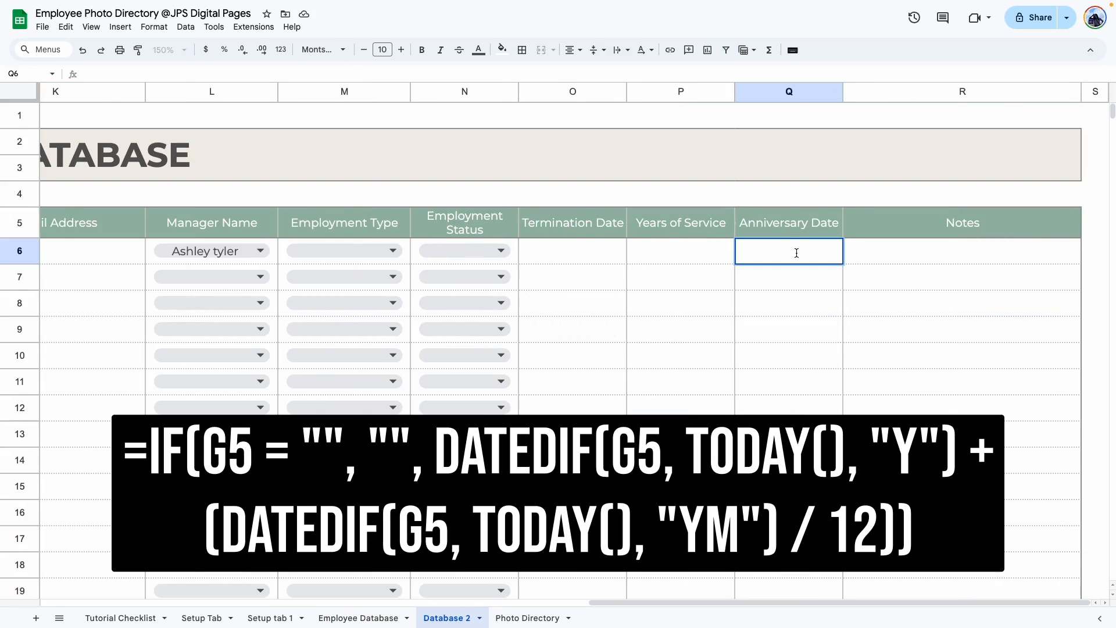
{"action": "key", "text": "ctrl+v"}
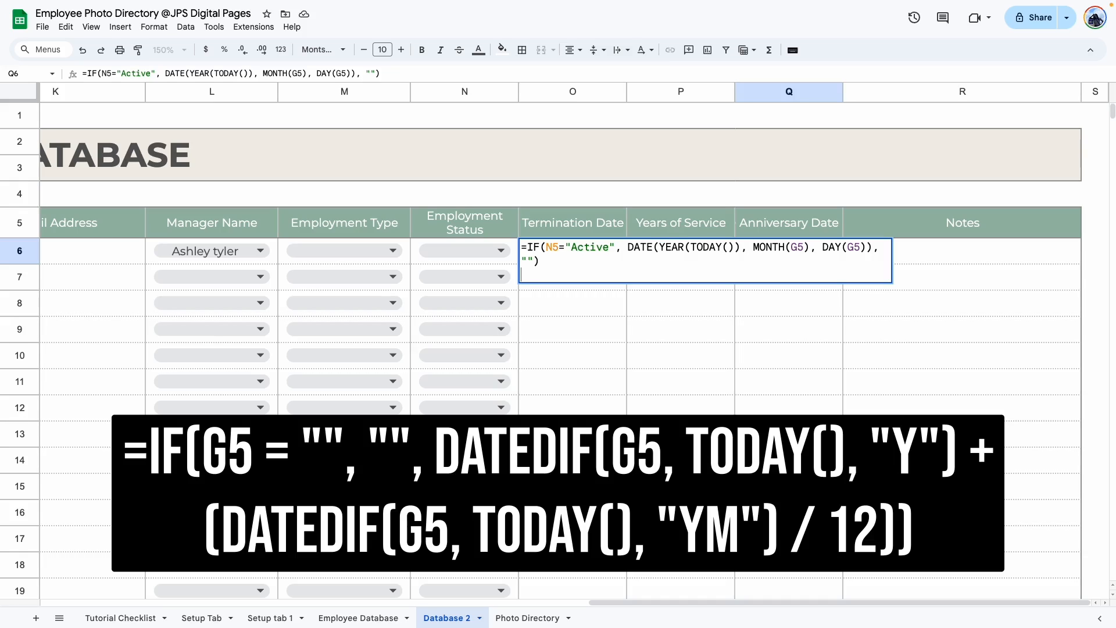
Change the Q6 formula's N5 reference to N6 and both G5 references to G6, and check which cells it refers to.
{"action": "left_click", "coordinate": [555, 247]}
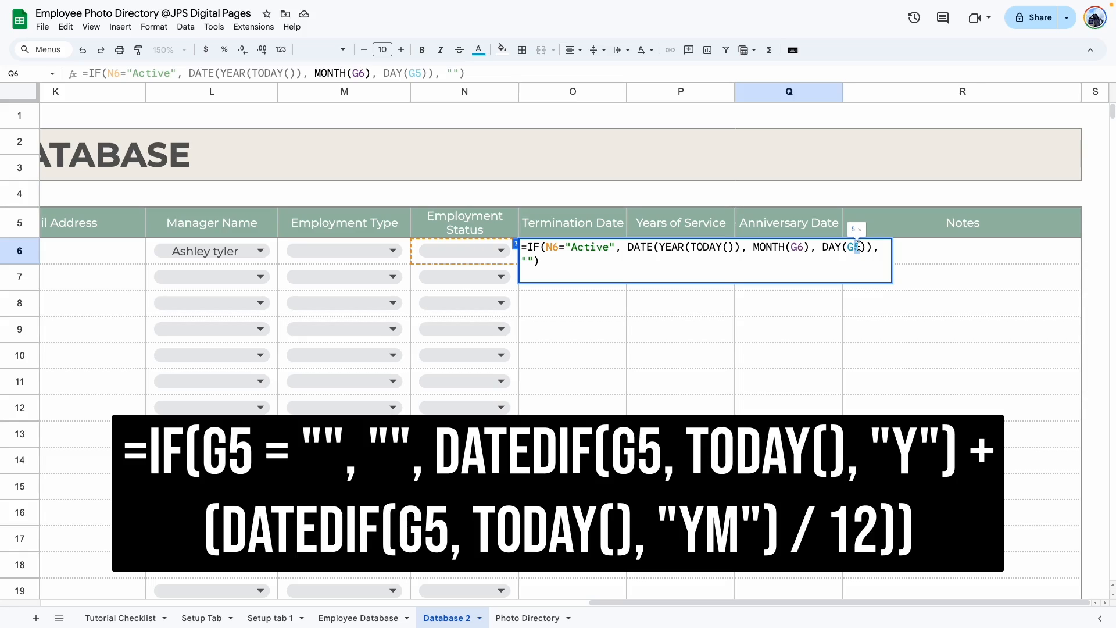
{"action": "type", "text": "6"}
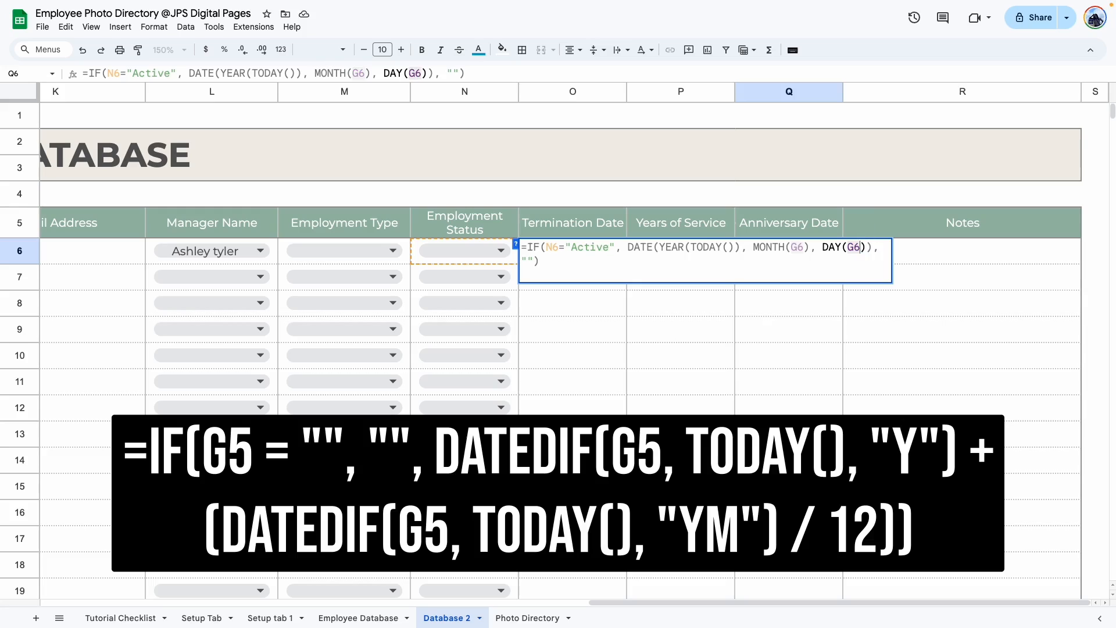
{"action": "key", "text": "Return"}
{"action": "left_click", "coordinate": [780, 251]}
{"action": "left_click", "coordinate": [783, 266]}
{"action": "double_click", "coordinate": [778, 256]}
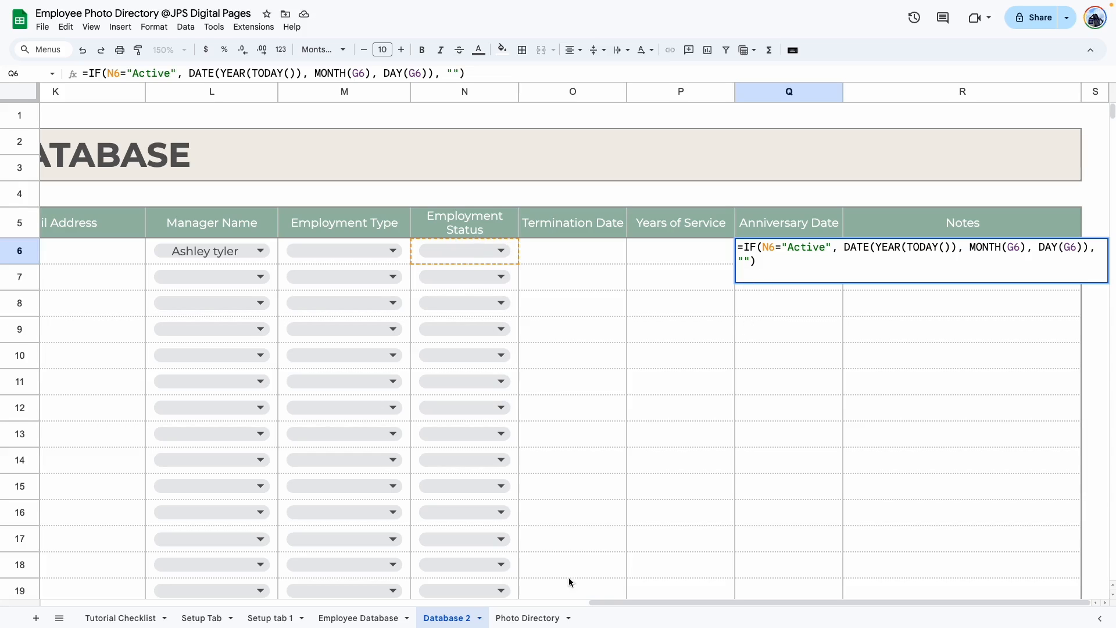
{"action": "left_click_drag", "start_coordinate": [600, 602], "coordinate": [182, 602]}
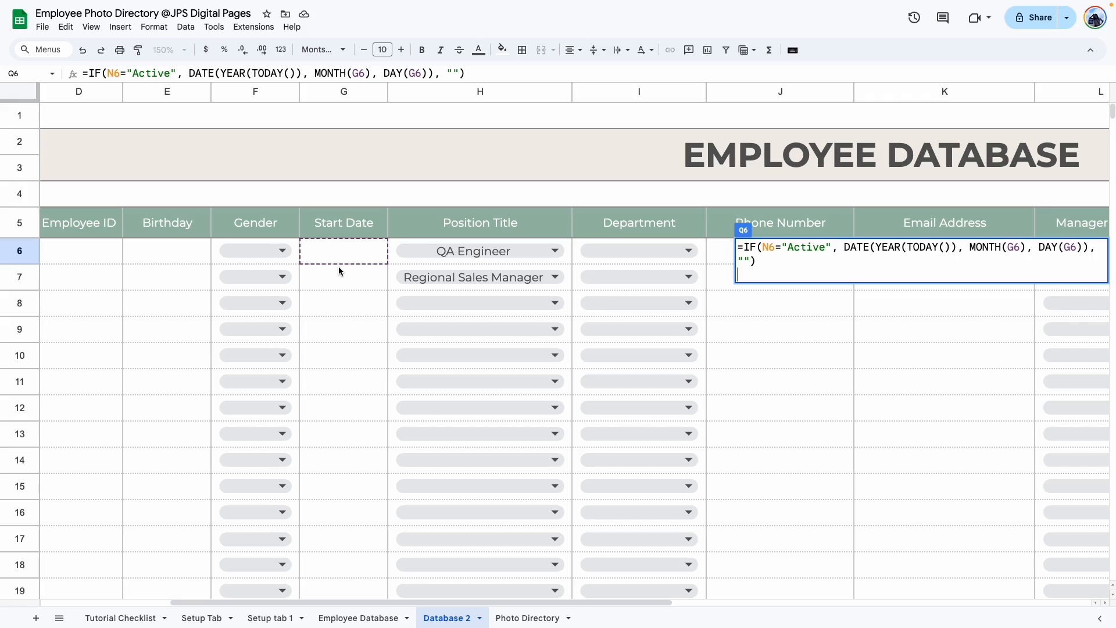
{"action": "key", "text": "Return"}
{"action": "left_click_drag", "start_coordinate": [749, 606], "coordinate": [884, 619]}
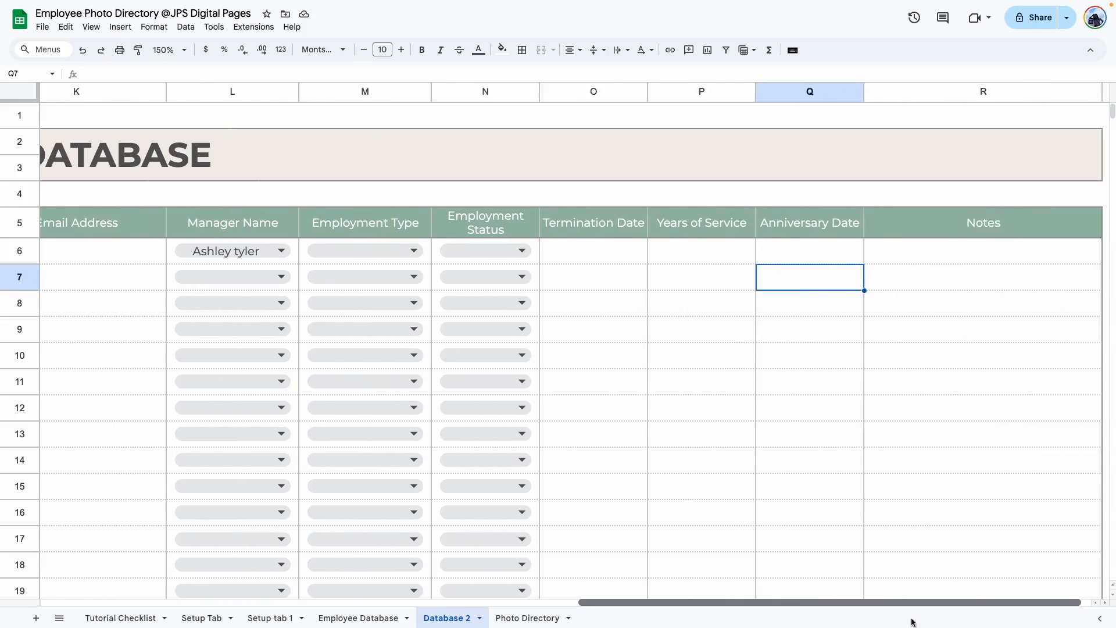
Copy Q6 and paste its formula only into Q7:Q1000, and inspect the formula in Q994.
{"action": "left_click", "coordinate": [767, 260]}
{"action": "key", "text": "ctrl+c"}
{"action": "left_click_drag", "start_coordinate": [766, 277], "coordinate": [767, 392]}
{"action": "key", "text": "ctrl+shift+Down"}
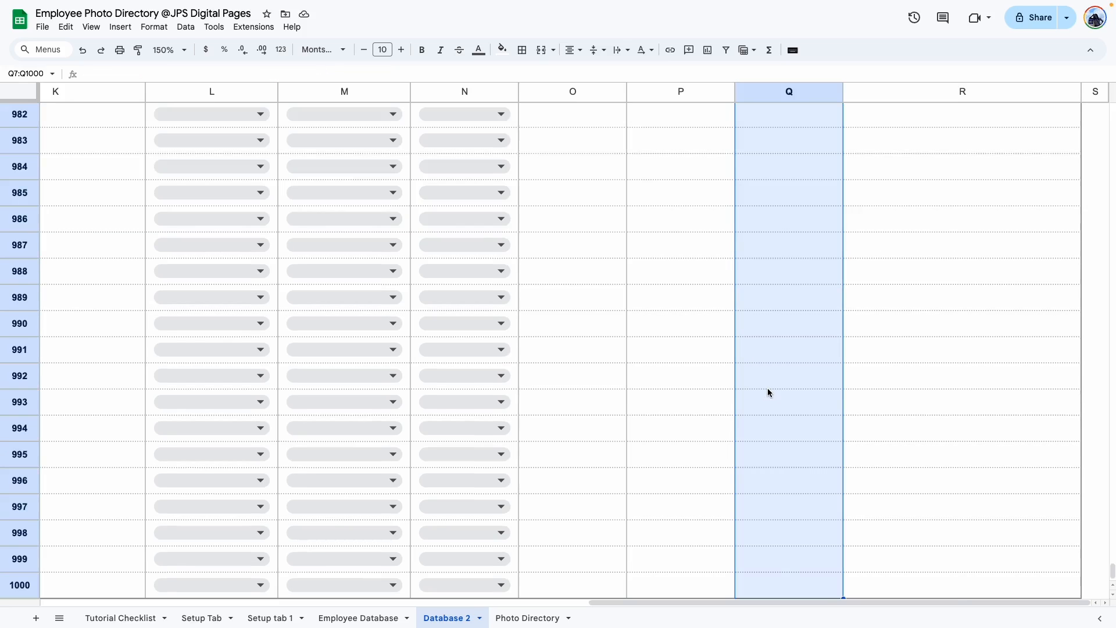
{"action": "right_click", "coordinate": [768, 389]}
{"action": "mouse_move", "coordinate": [861, 286]}
{"action": "left_click", "coordinate": [1016, 329]}
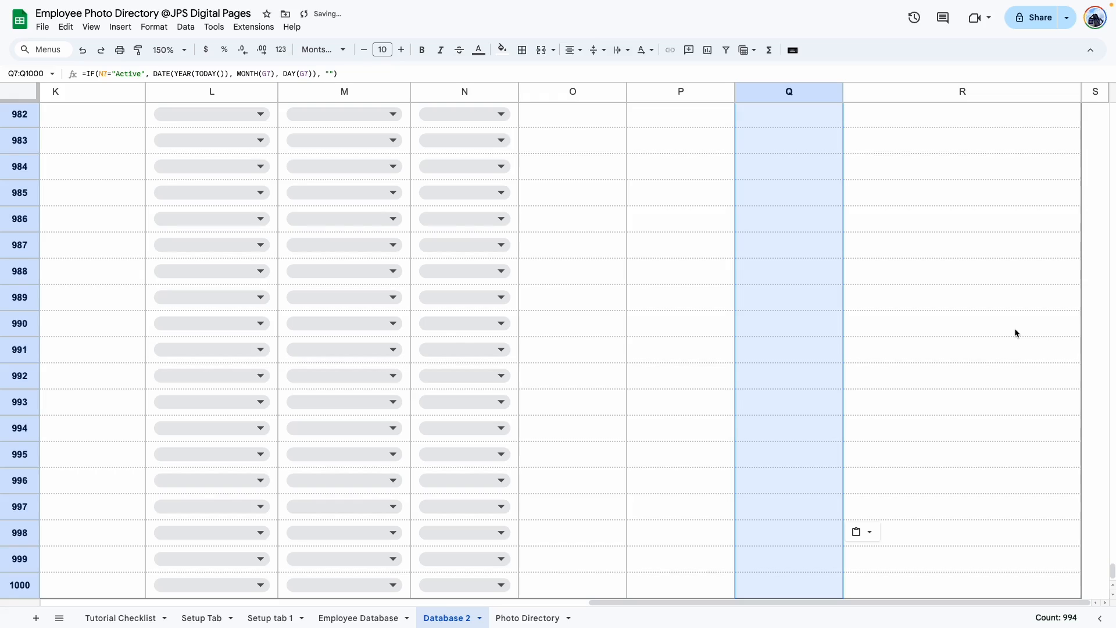
{"action": "left_click", "coordinate": [800, 430]}
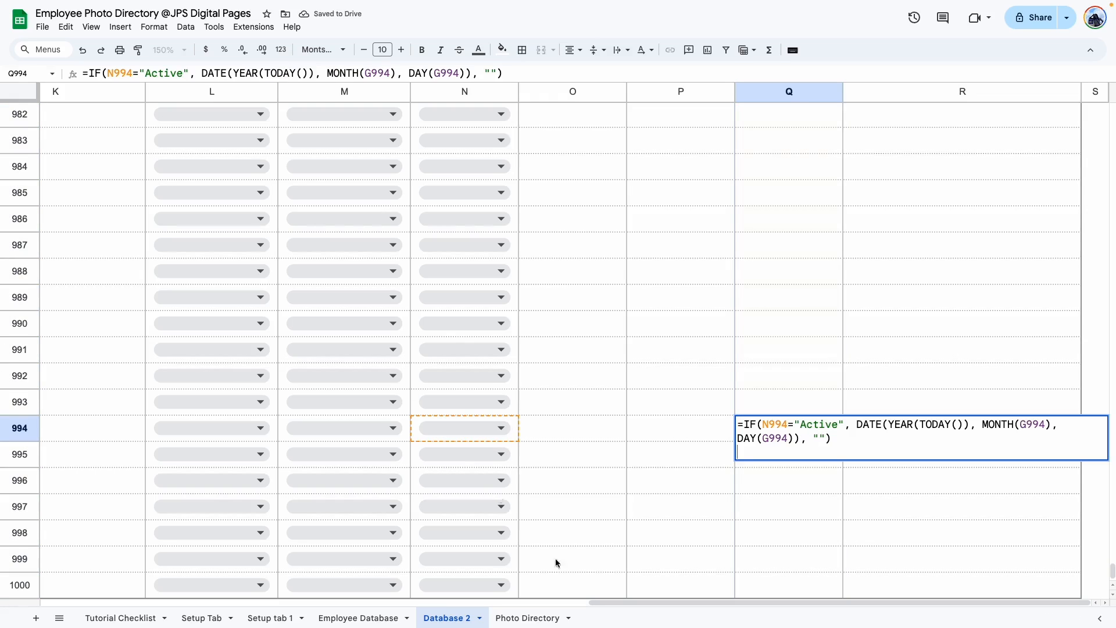
{"action": "left_click_drag", "start_coordinate": [615, 603], "coordinate": [281, 603]}
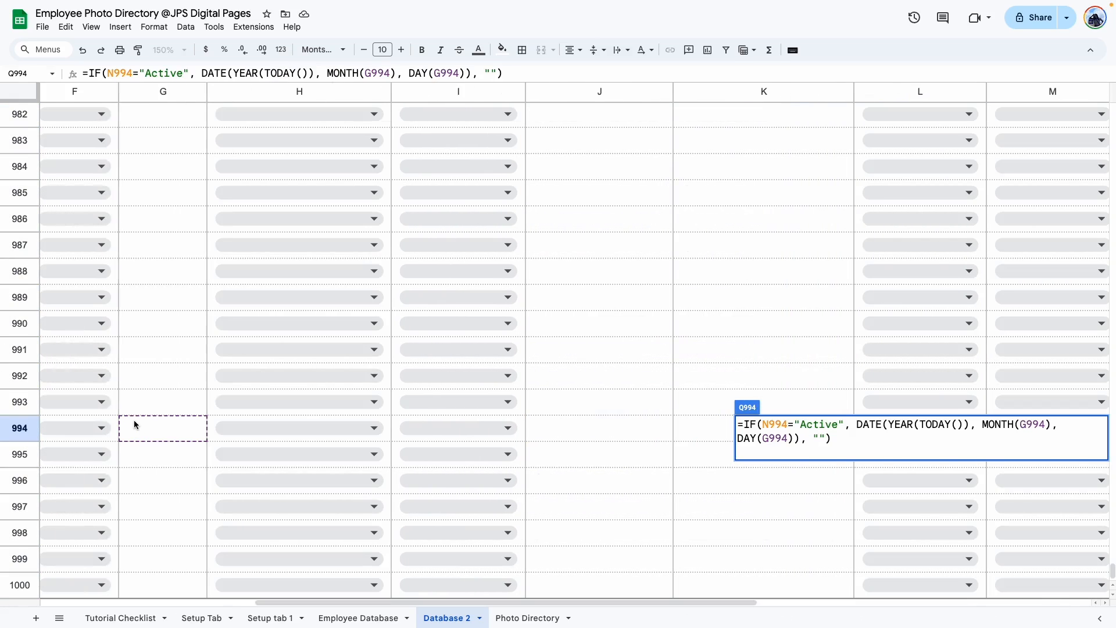
{"action": "key", "text": "Return"}
{"action": "left_click", "coordinate": [633, 583]}
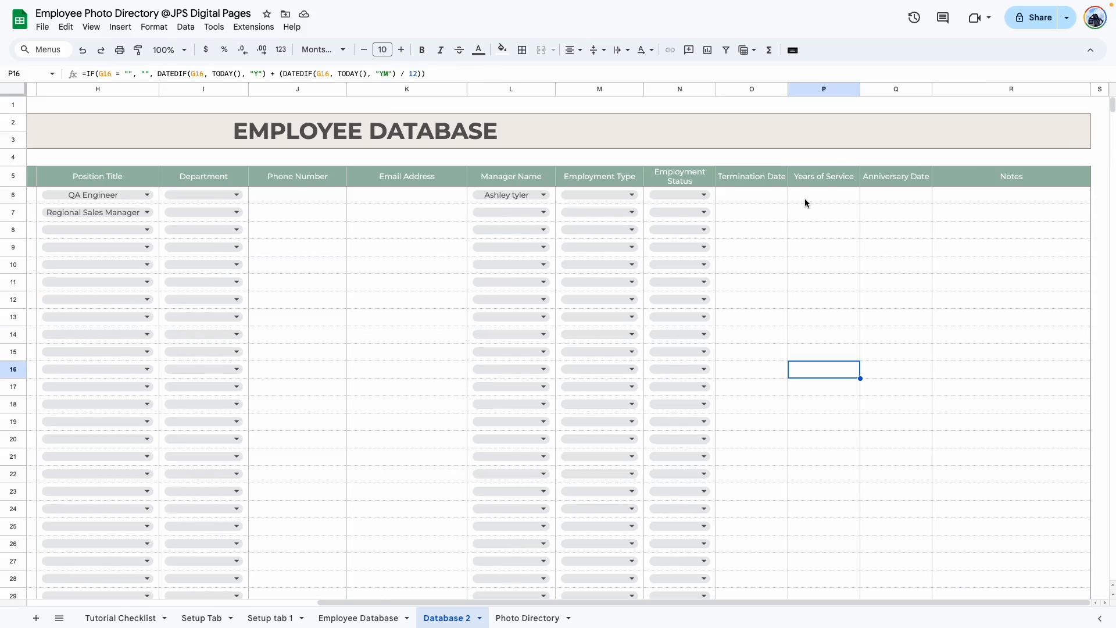
Fill the Years of Service and Anniversary Date cells light gray from row 6 down to the last row.
{"action": "left_click_drag", "start_coordinate": [807, 195], "coordinate": [883, 263]}
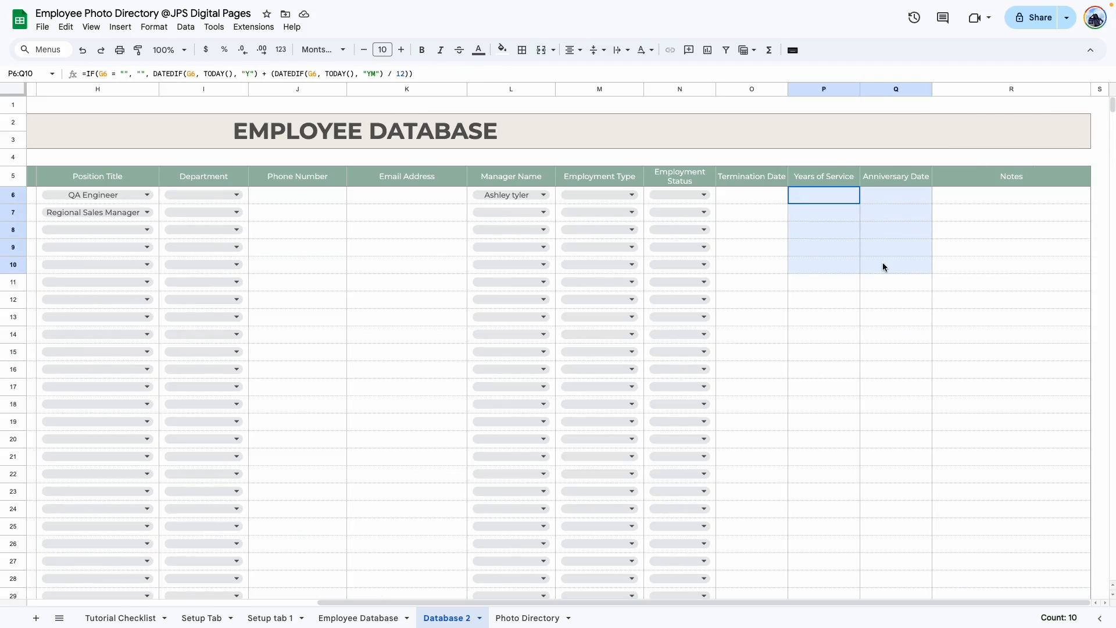
{"action": "left_click", "coordinate": [818, 314]}
{"action": "left_click_drag", "start_coordinate": [805, 197], "coordinate": [899, 295]}
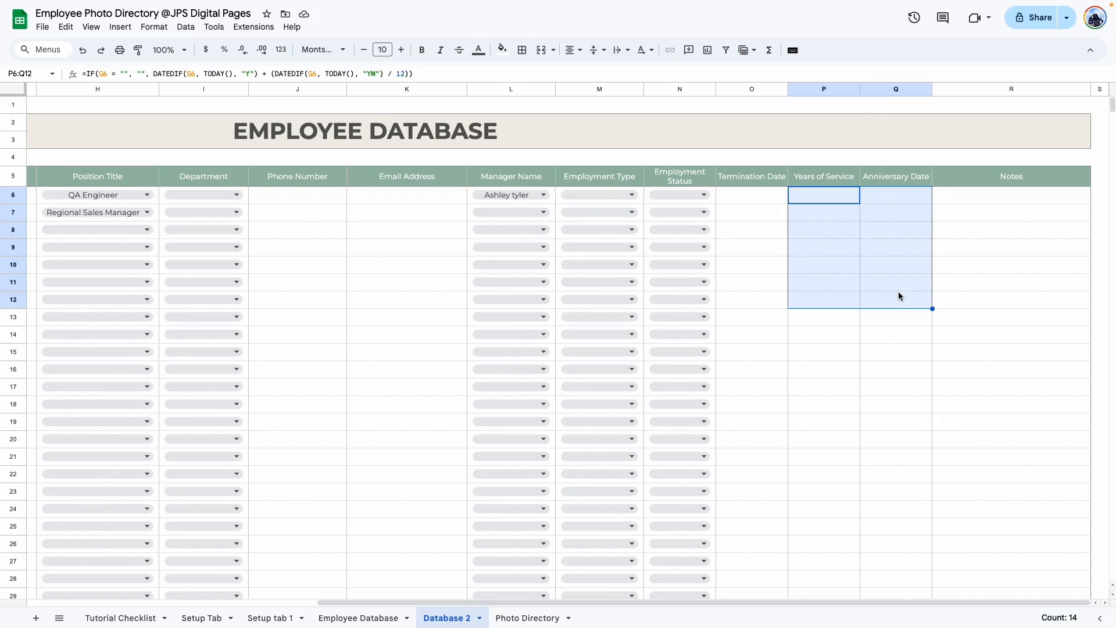
{"action": "key", "text": "ctrl+shift+Down"}
{"action": "left_click", "coordinate": [503, 52]}
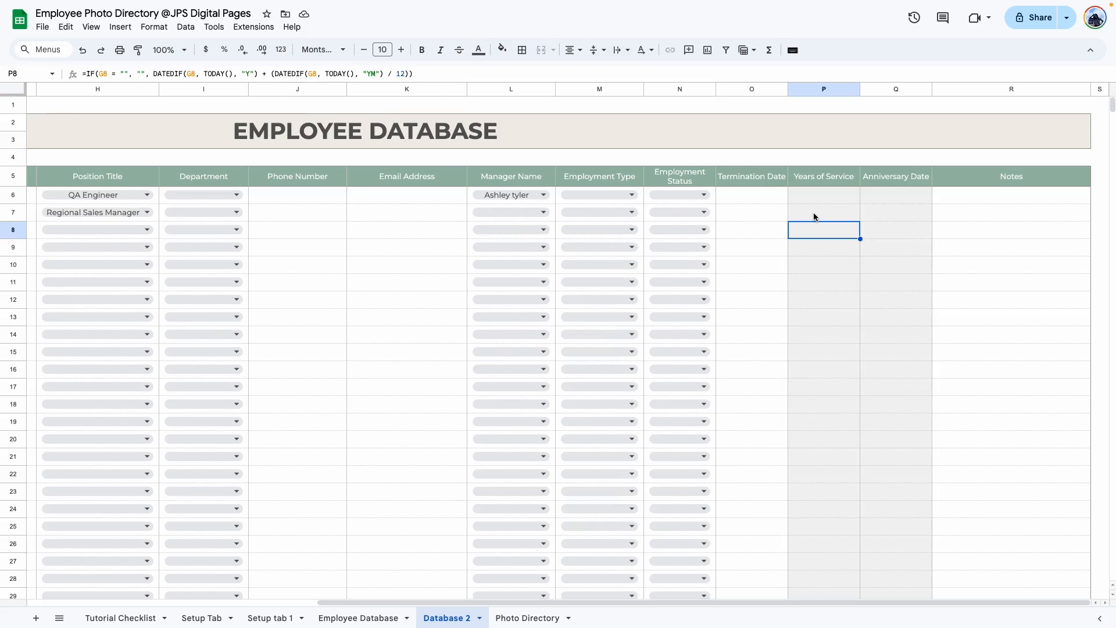
{"action": "left_click_drag", "start_coordinate": [807, 194], "coordinate": [875, 254]}
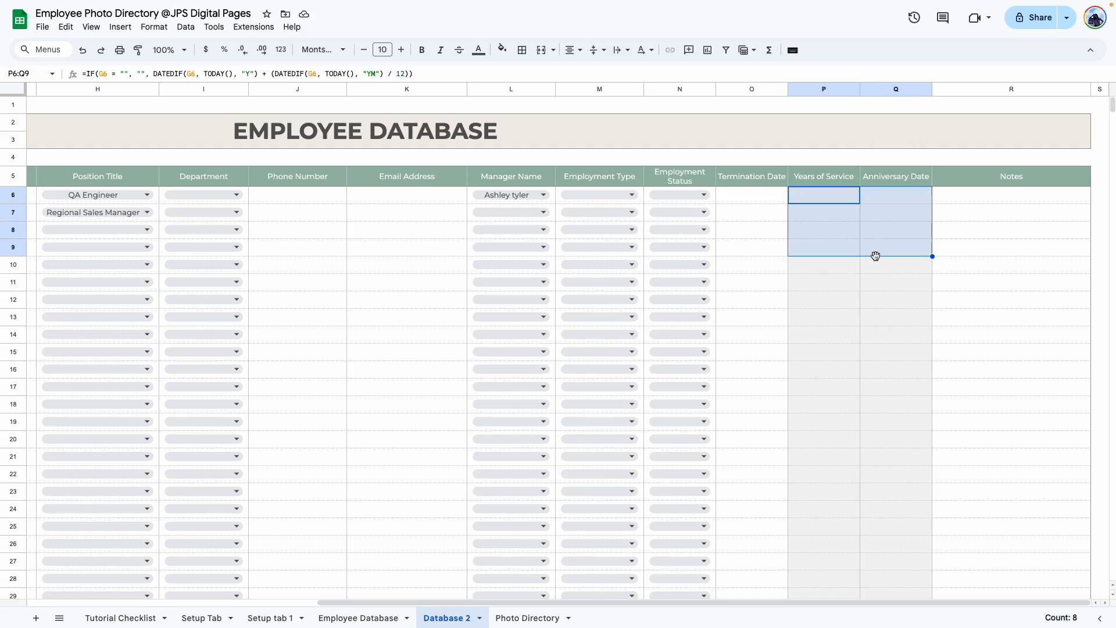
{"action": "left_click", "coordinate": [821, 349]}
{"action": "scroll", "coordinate": [873, 287], "scroll_direction": "left", "scroll_amount": 7}
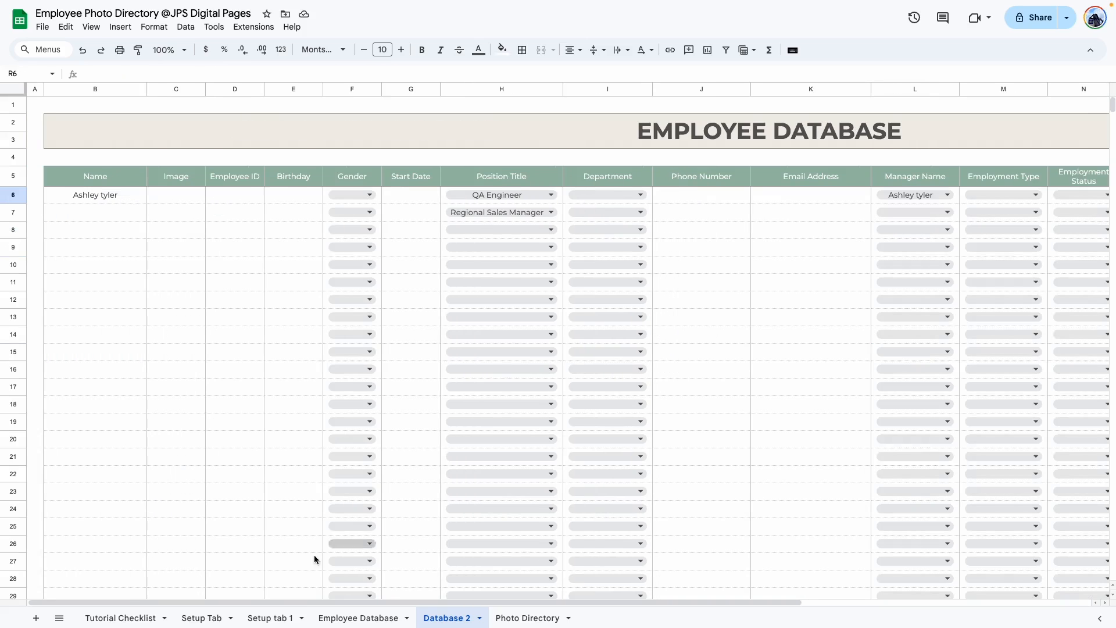
Mark "Employee database table" as done on the Tutorial Checklist sheet.
{"action": "left_click", "coordinate": [121, 618]}
{"action": "mouse_move", "coordinate": [176, 47]}
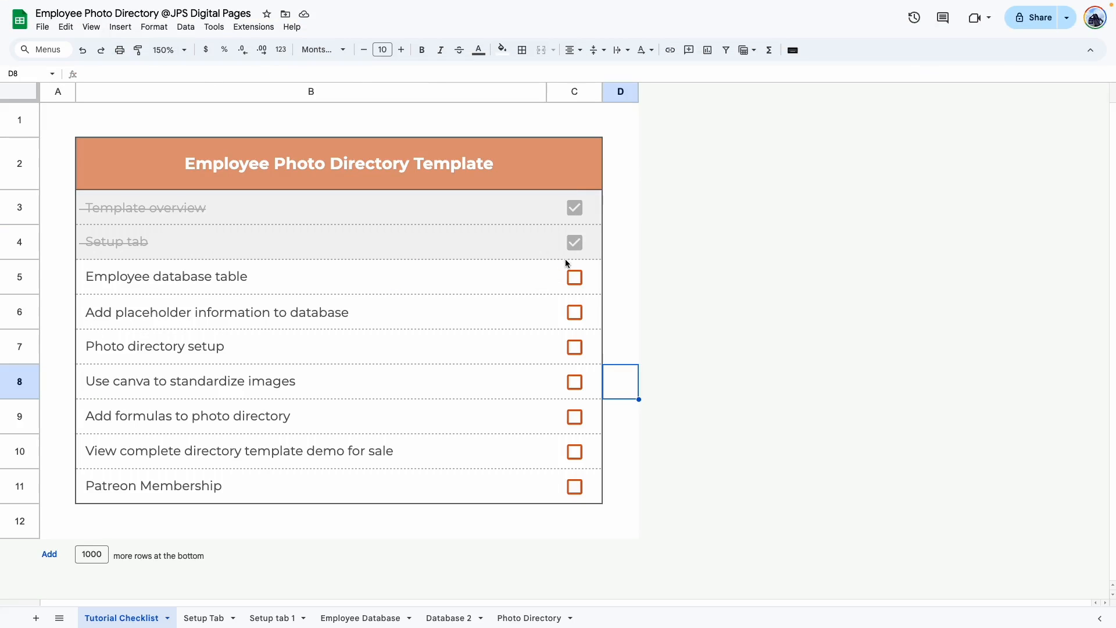
{"action": "left_click", "coordinate": [575, 278]}
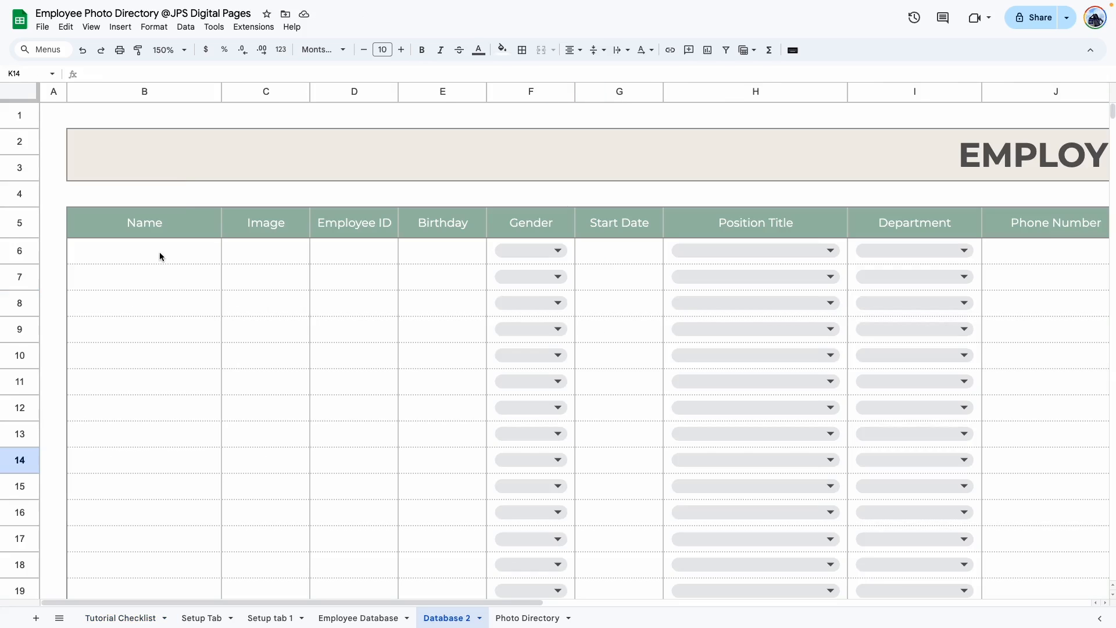
Enter the full names of two sample employees in B6 and B7 on the Database 2 sheet.
{"action": "left_click", "coordinate": [161, 251]}
{"action": "type", "text": "James Brown"}
{"action": "left_click", "coordinate": [144, 286]}
{"action": "type", "text": "Taylor Smith"}
{"action": "left_click", "coordinate": [249, 293]}
Insert the picture 1.png from the Google spreadsheet images folder into cell C6 as an in-cell image.
{"action": "left_click", "coordinate": [256, 252]}
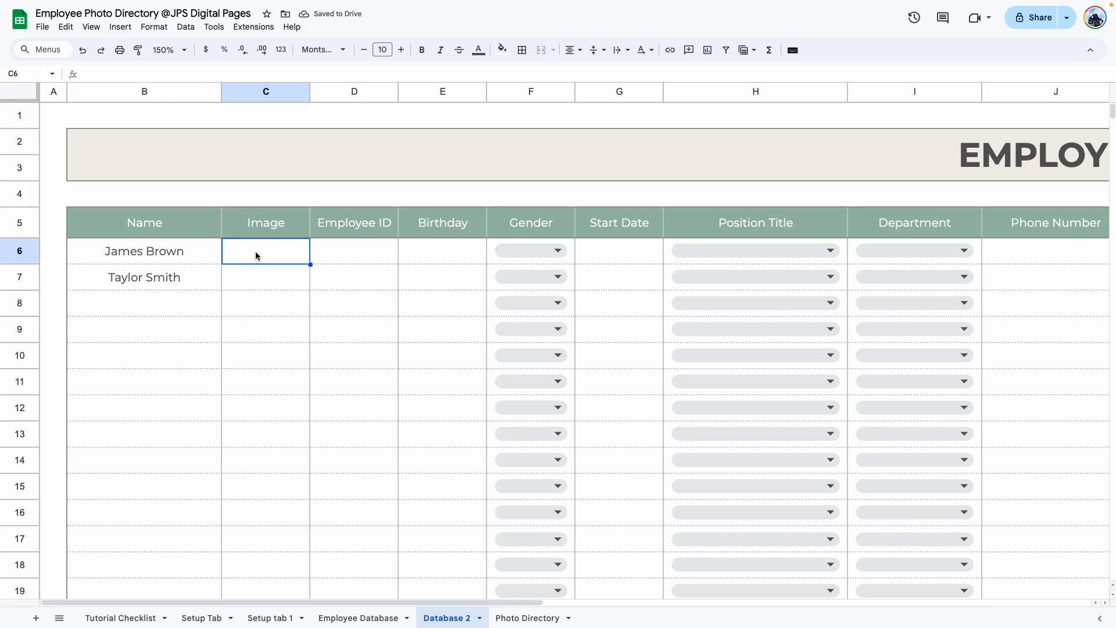
{"action": "left_click", "coordinate": [121, 27]}
{"action": "mouse_move", "coordinate": [148, 198]}
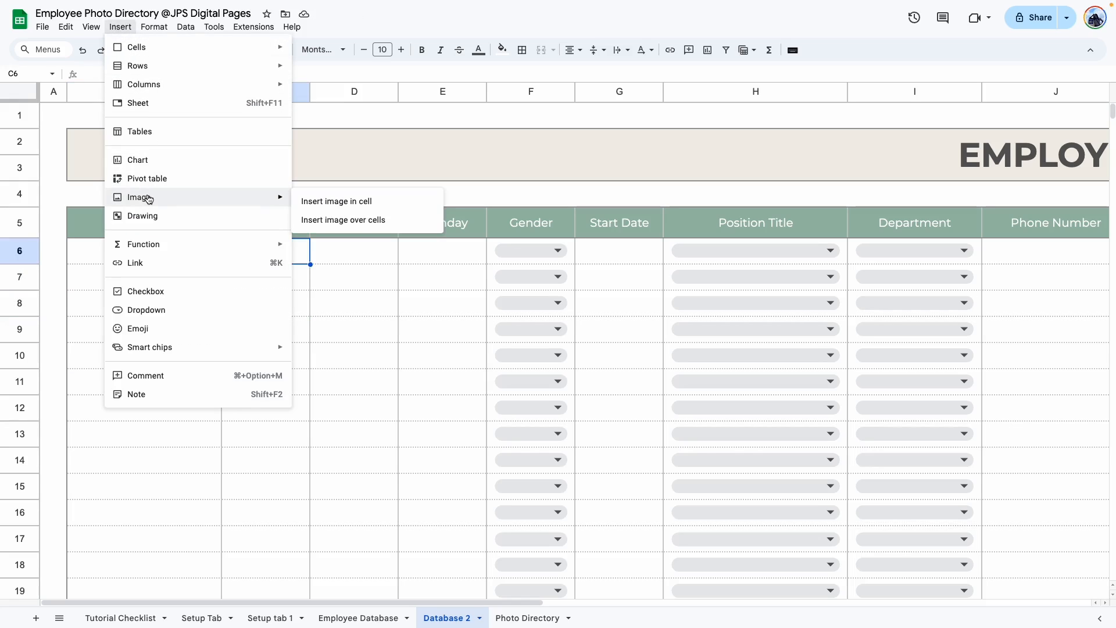
{"action": "left_click", "coordinate": [341, 204]}
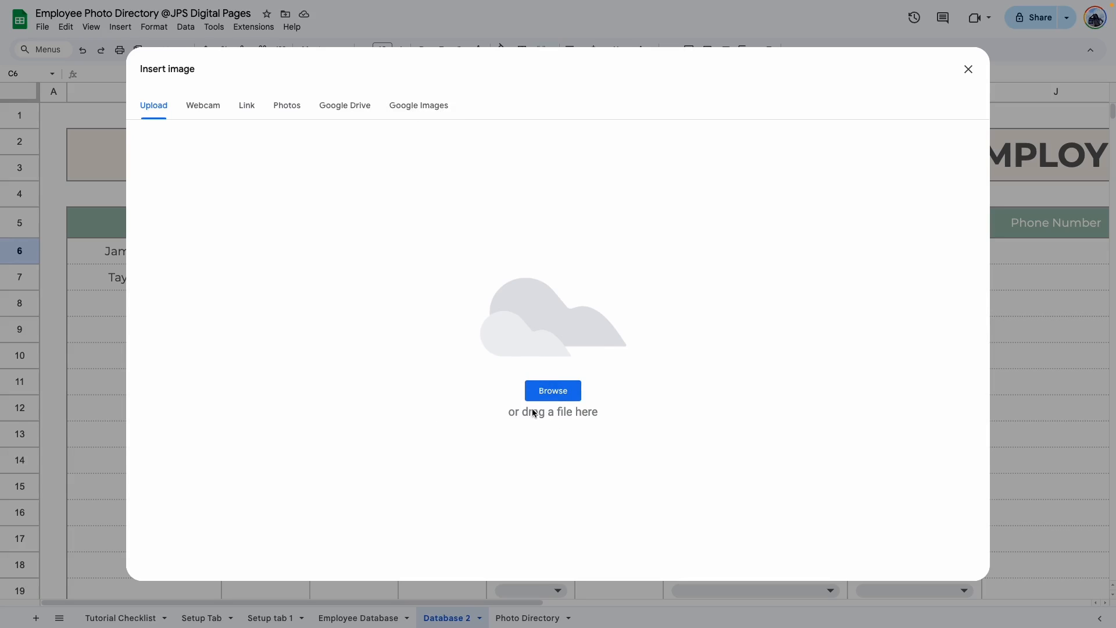
{"action": "left_click", "coordinate": [552, 391]}
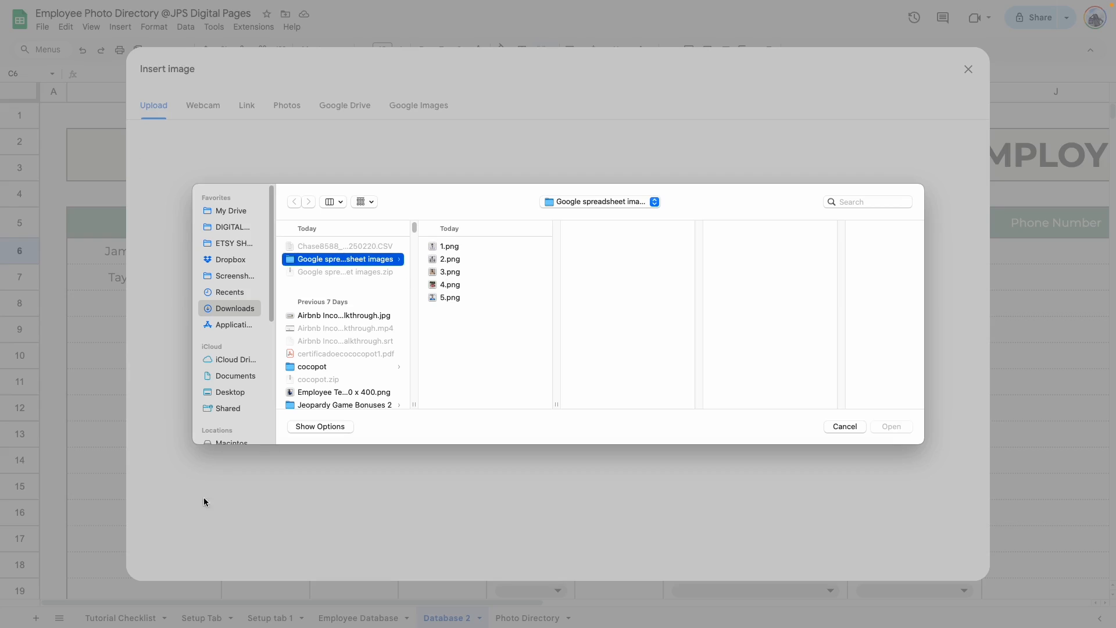
{"action": "left_click", "coordinate": [454, 248]}
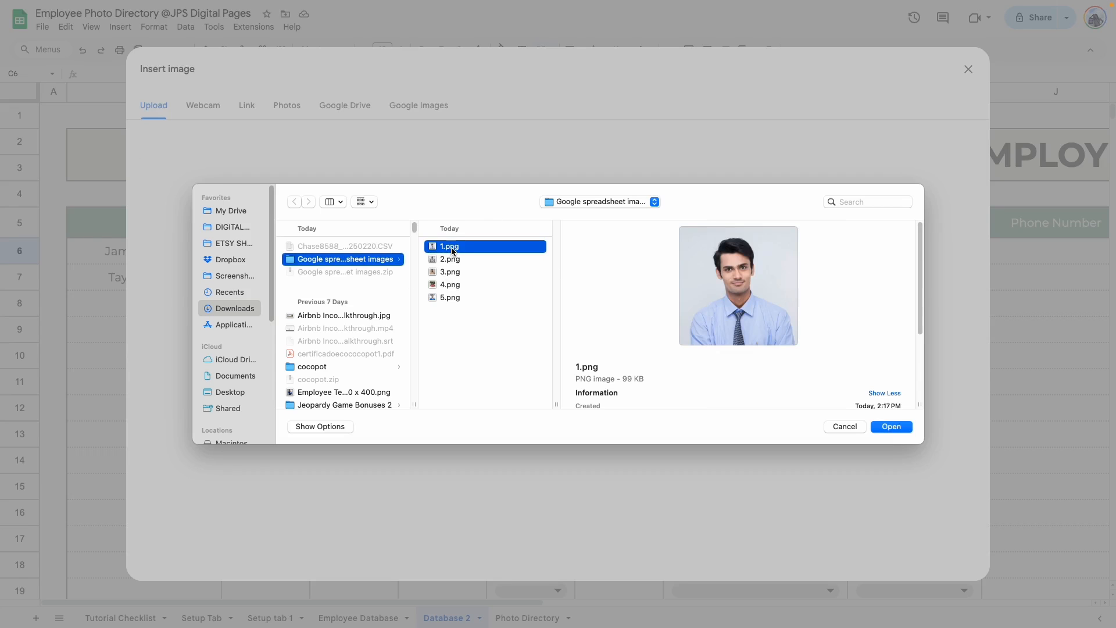
{"action": "double_click", "coordinate": [453, 250]}
Enter the first employee's ID number in the Employee ID cell D6.
{"action": "left_click", "coordinate": [353, 250]}
{"action": "type", "text": "123456"}
{"action": "key", "text": "Return"}
{"action": "key", "text": "Return"}
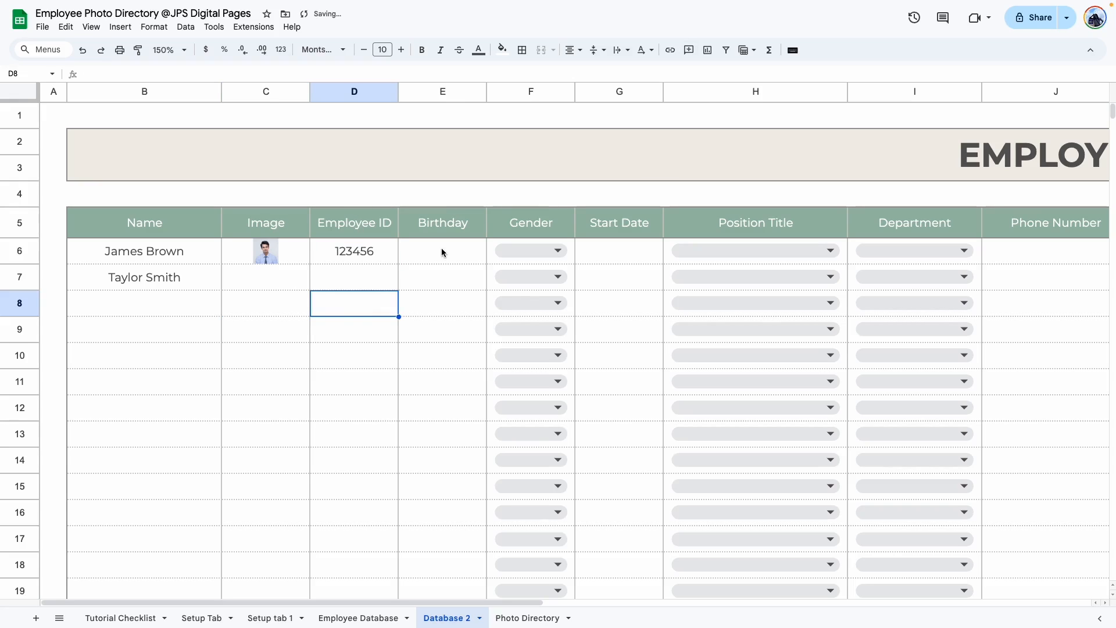
Enter the first employee's birth date in the Birthday cell E6.
{"action": "left_click", "coordinate": [442, 251]}
{"action": "left_click", "coordinate": [441, 332]}
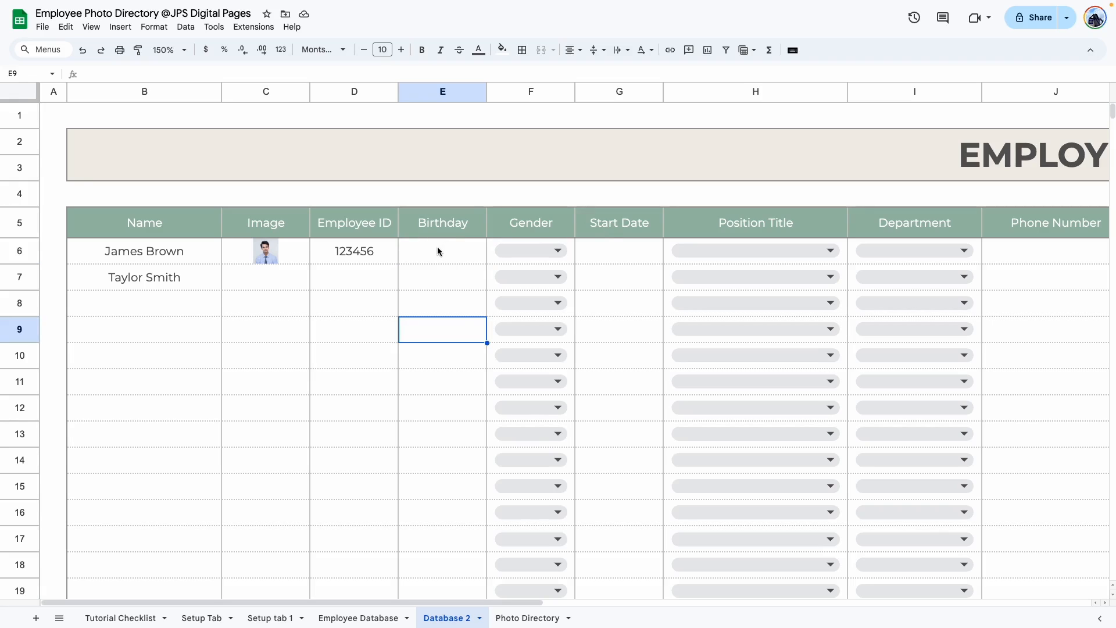
{"action": "key", "text": "Down"}
{"action": "key", "text": "Down"}
{"action": "left_click_drag", "start_coordinate": [431, 249], "coordinate": [439, 403]}
{"action": "double_click", "coordinate": [456, 385]}
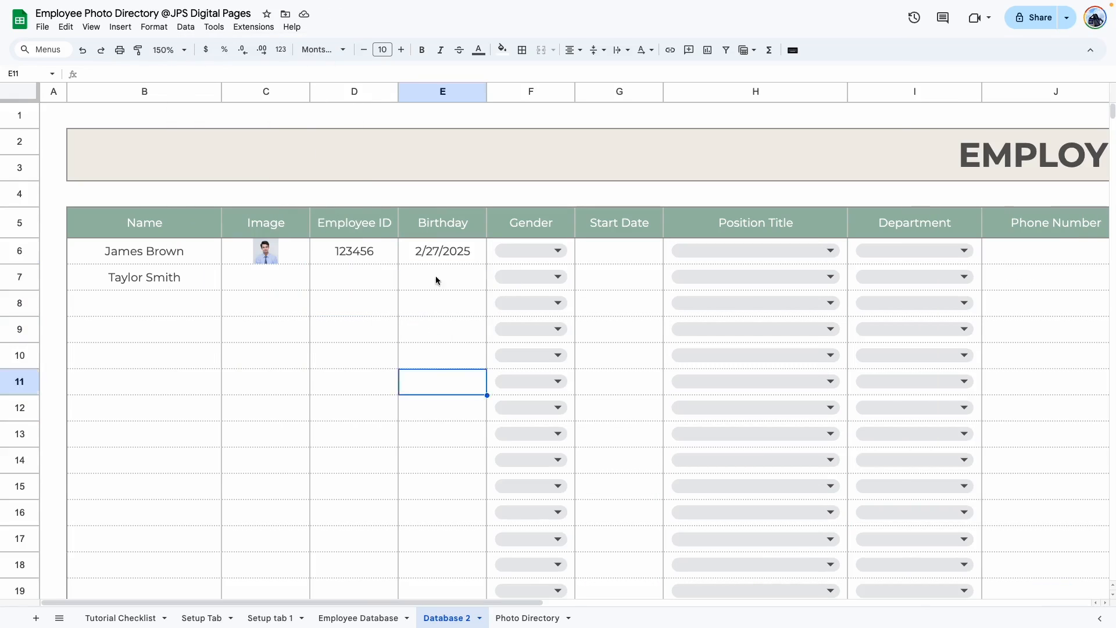
Apply a custom date format to the Birthday column E that shows only the full month name and the day, without the year.
{"action": "left_click", "coordinate": [436, 279]}
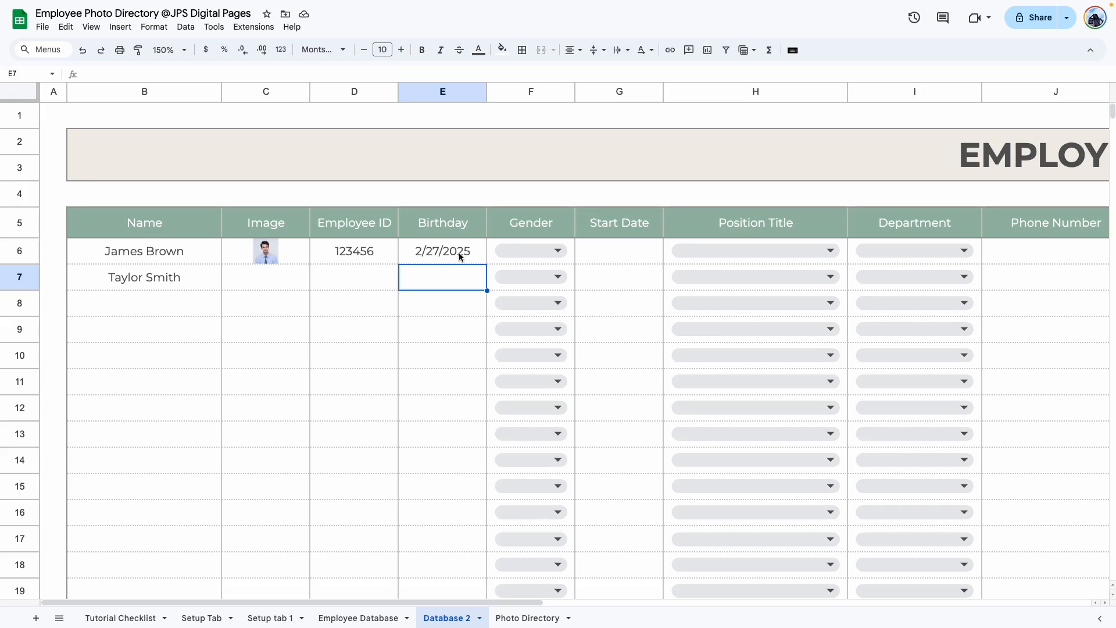
{"action": "left_click", "coordinate": [413, 93]}
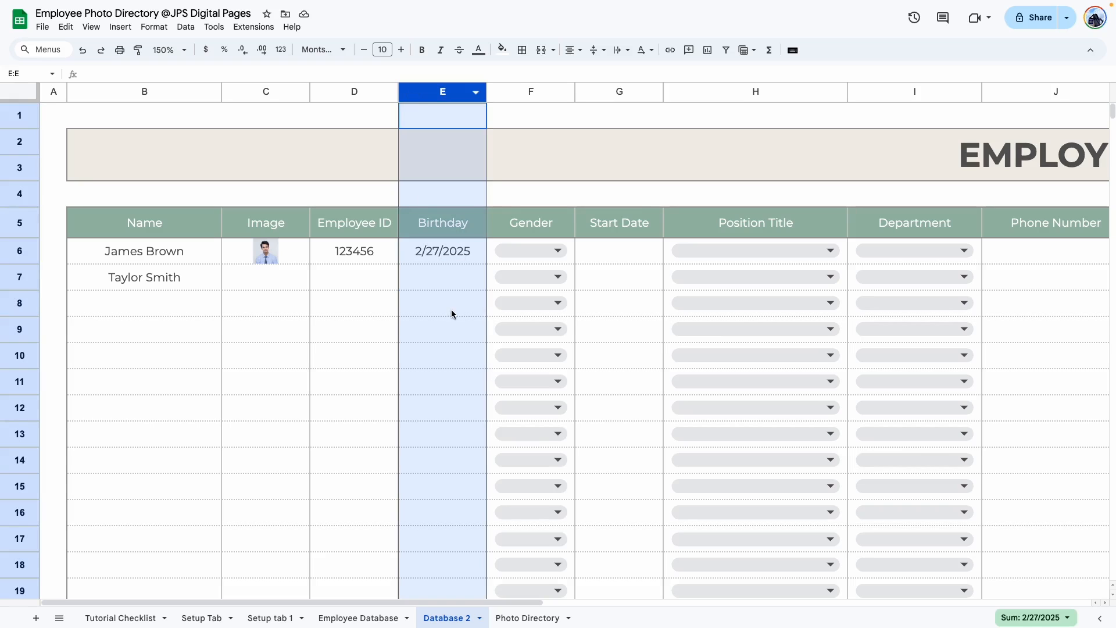
{"action": "left_click", "coordinate": [154, 27]}
{"action": "mouse_move", "coordinate": [170, 80]}
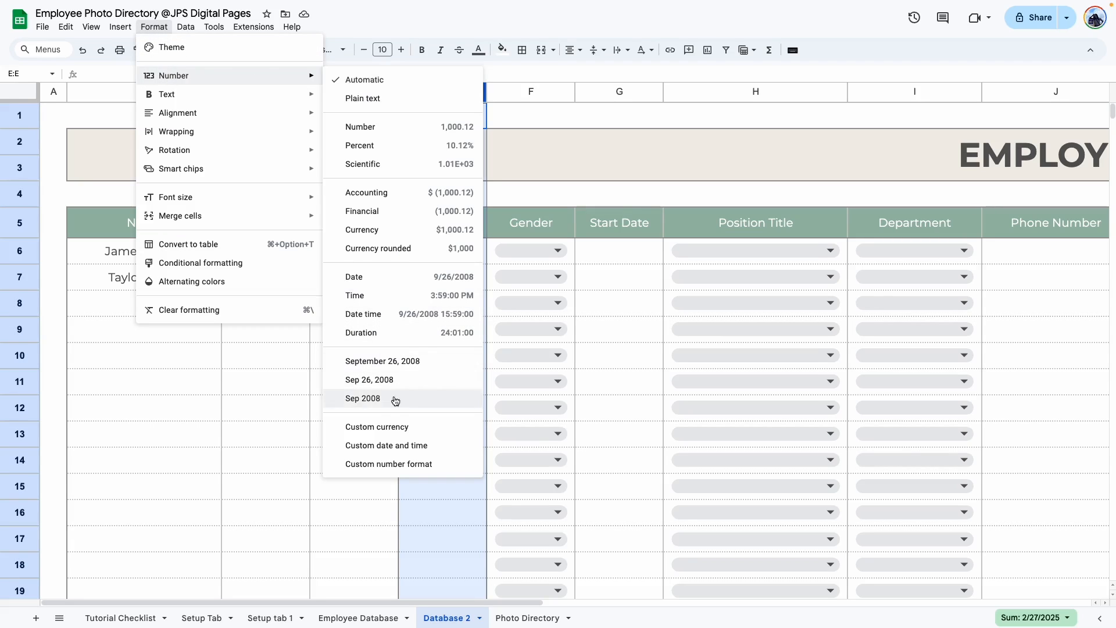
{"action": "left_click", "coordinate": [392, 447]}
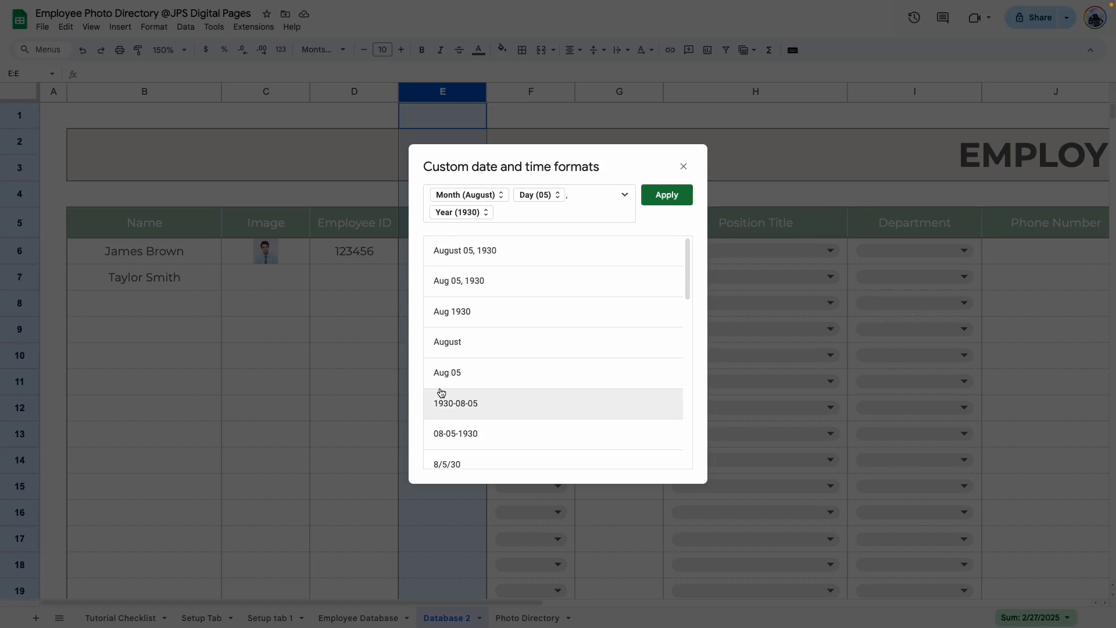
{"action": "scroll", "coordinate": [459, 378], "scroll_direction": "down", "scroll_amount": 5}
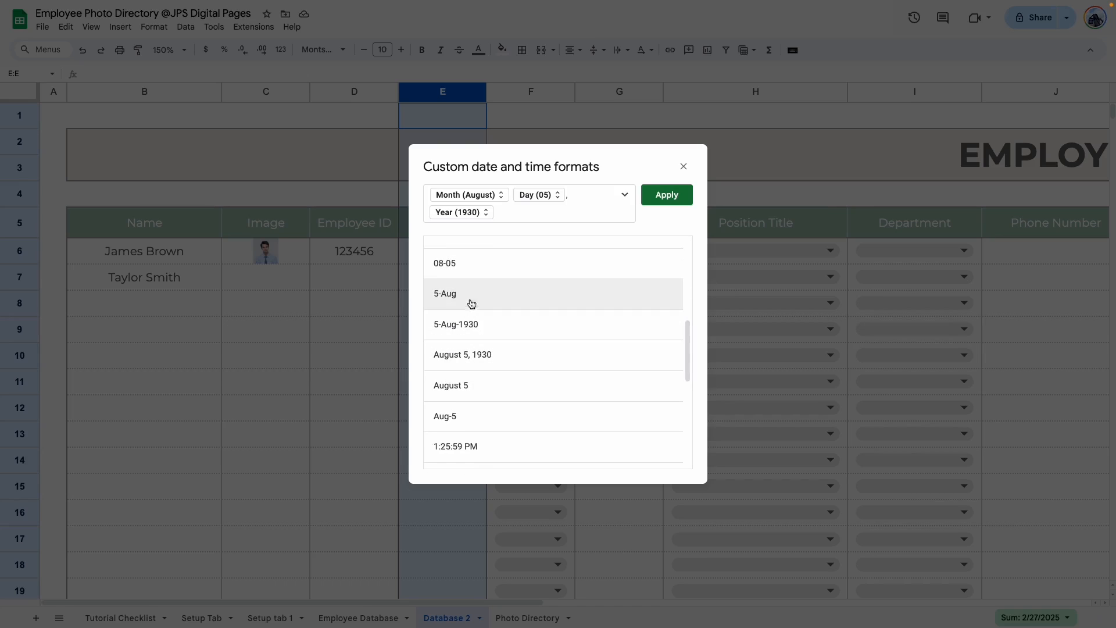
{"action": "scroll", "coordinate": [492, 380], "scroll_direction": "down", "scroll_amount": 1}
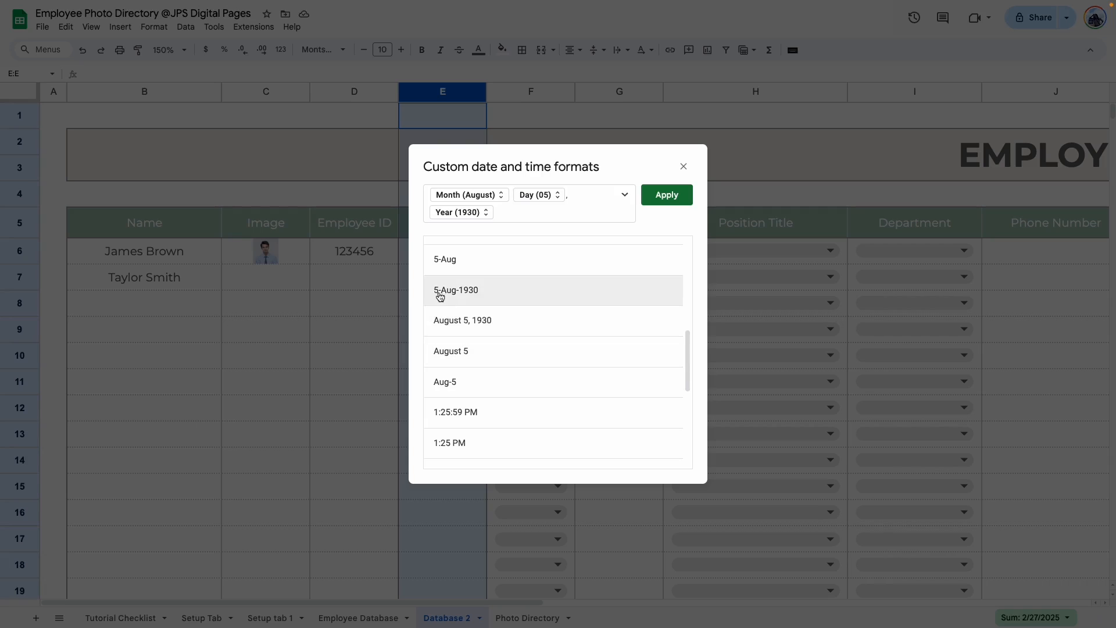
{"action": "left_click", "coordinate": [463, 323]}
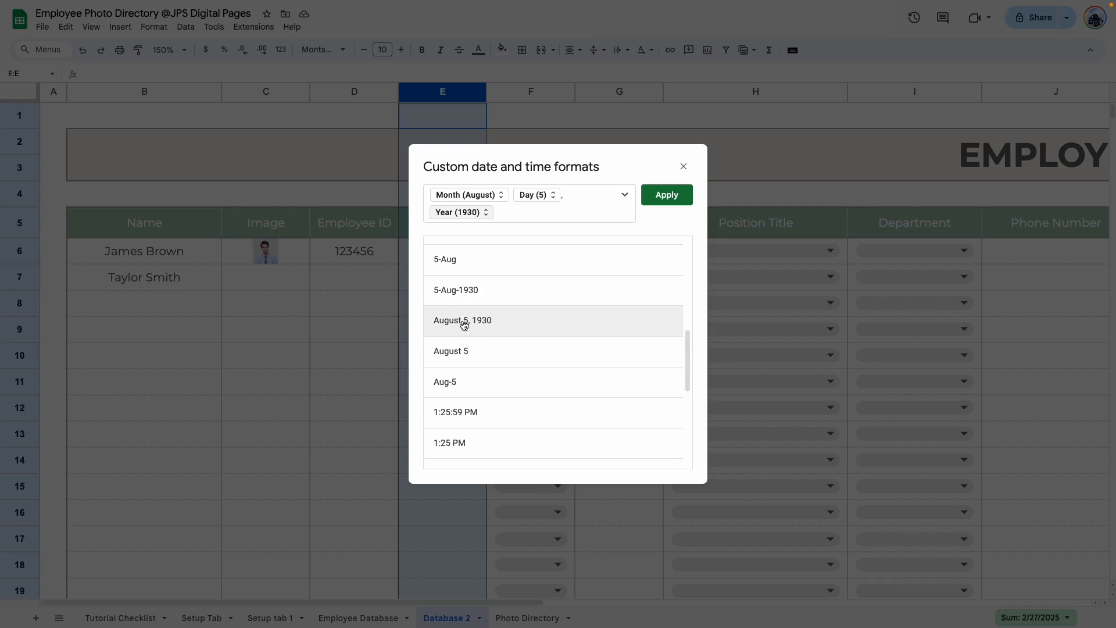
{"action": "left_click", "coordinate": [488, 217]}
{"action": "left_click", "coordinate": [488, 242]}
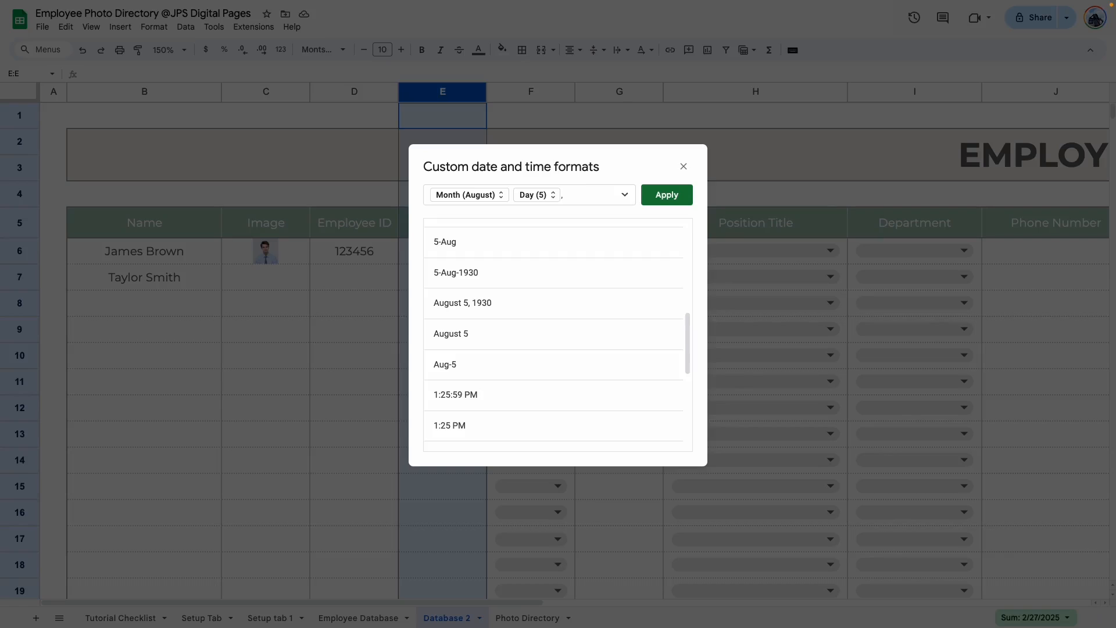
{"action": "left_click", "coordinate": [666, 195]}
{"action": "left_click", "coordinate": [442, 303]}
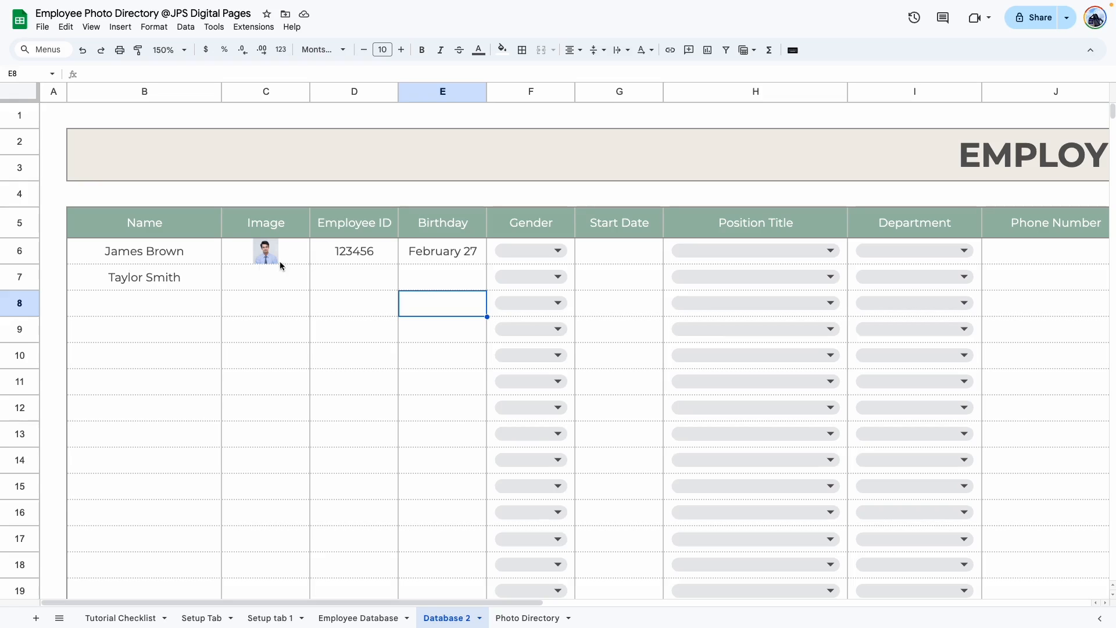
Enter the second employee's birth date in the Birthday cell E7.
{"action": "double_click", "coordinate": [430, 280]}
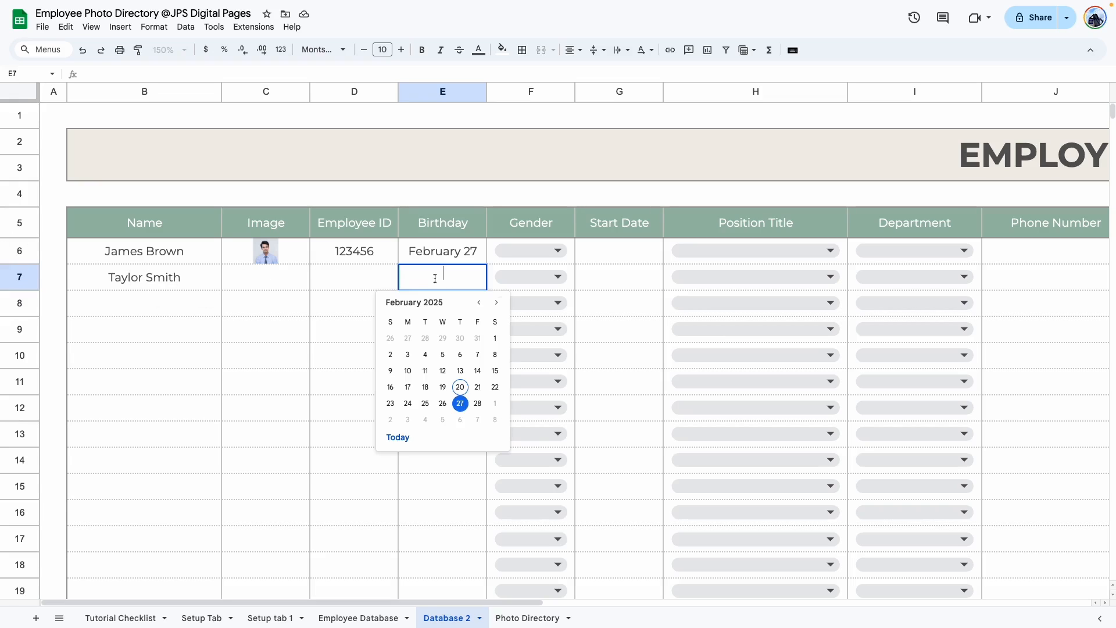
{"action": "left_click", "coordinate": [497, 302]}
{"action": "left_click", "coordinate": [497, 303]}
{"action": "left_click", "coordinate": [497, 302]}
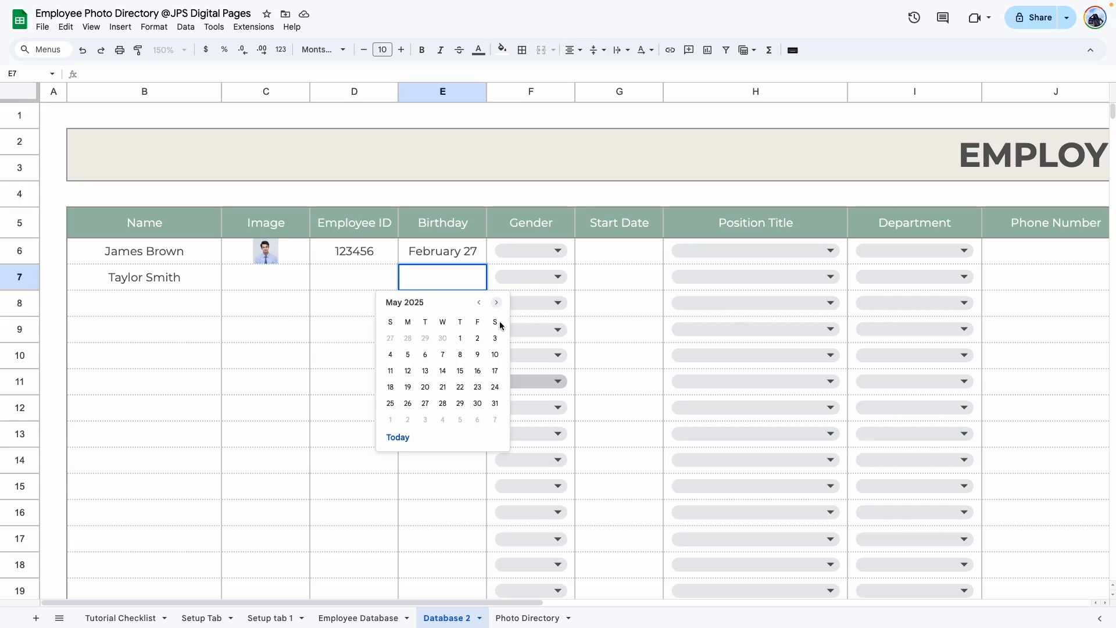
{"action": "left_click", "coordinate": [425, 388]}
{"action": "left_click", "coordinate": [419, 395]}
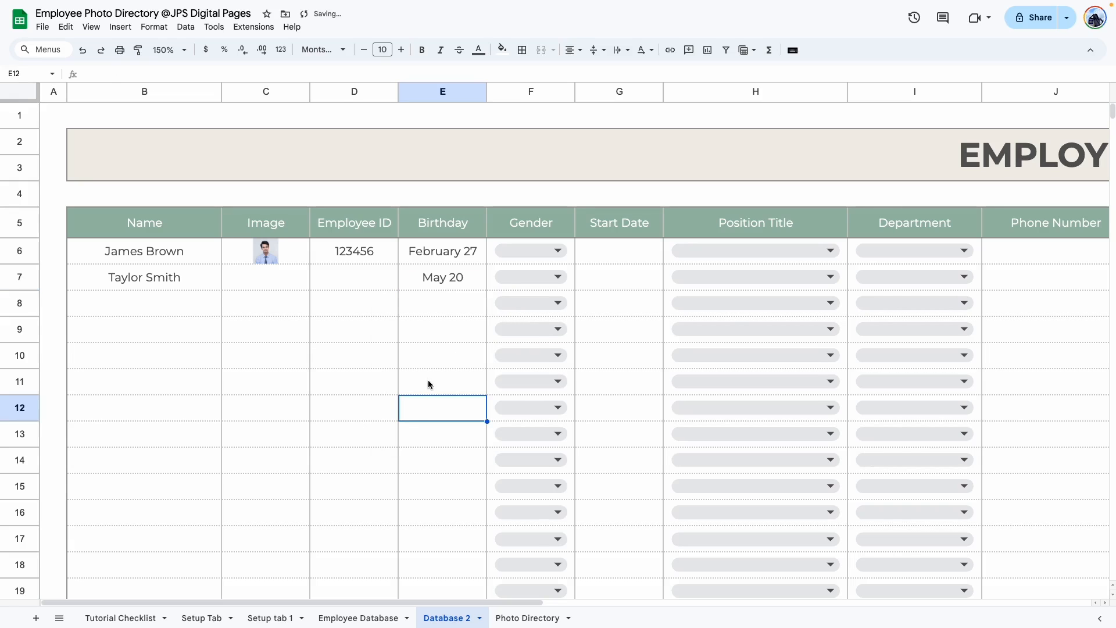
Fill in row 6 with gender Male, start date Jan 05, 2025, position QA Engineer, department IT, and the employee's phone number and email.
{"action": "left_click", "coordinate": [619, 303]}
{"action": "left_click", "coordinate": [557, 251]}
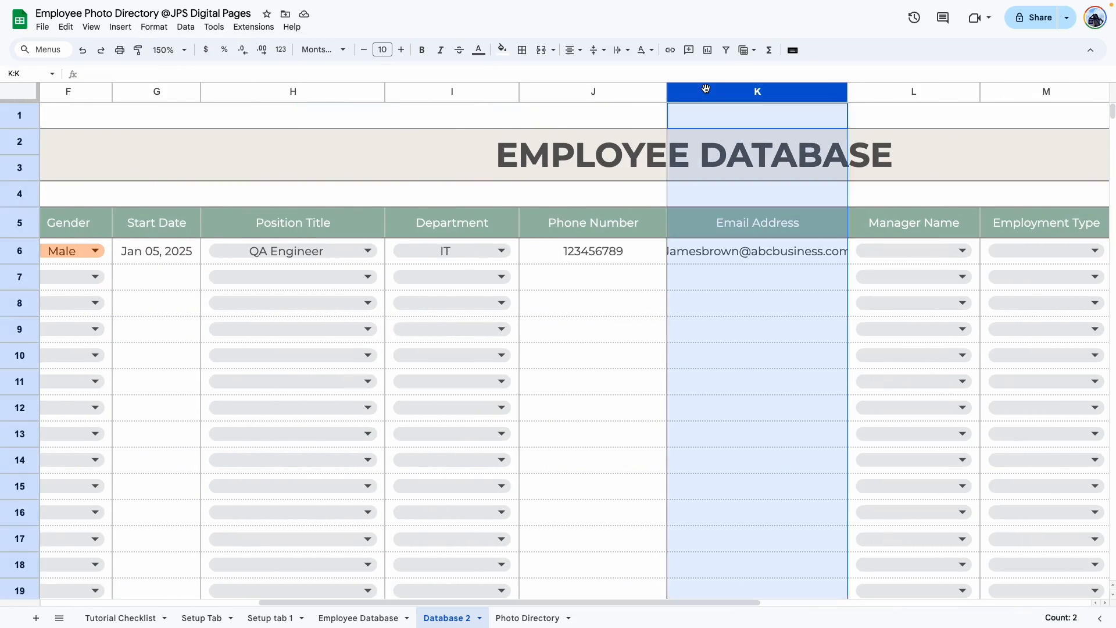
Left-align and clip the text in the Email Address column K, and make the column narrower.
{"action": "left_click", "coordinate": [735, 329]}
{"action": "left_click", "coordinate": [758, 91]}
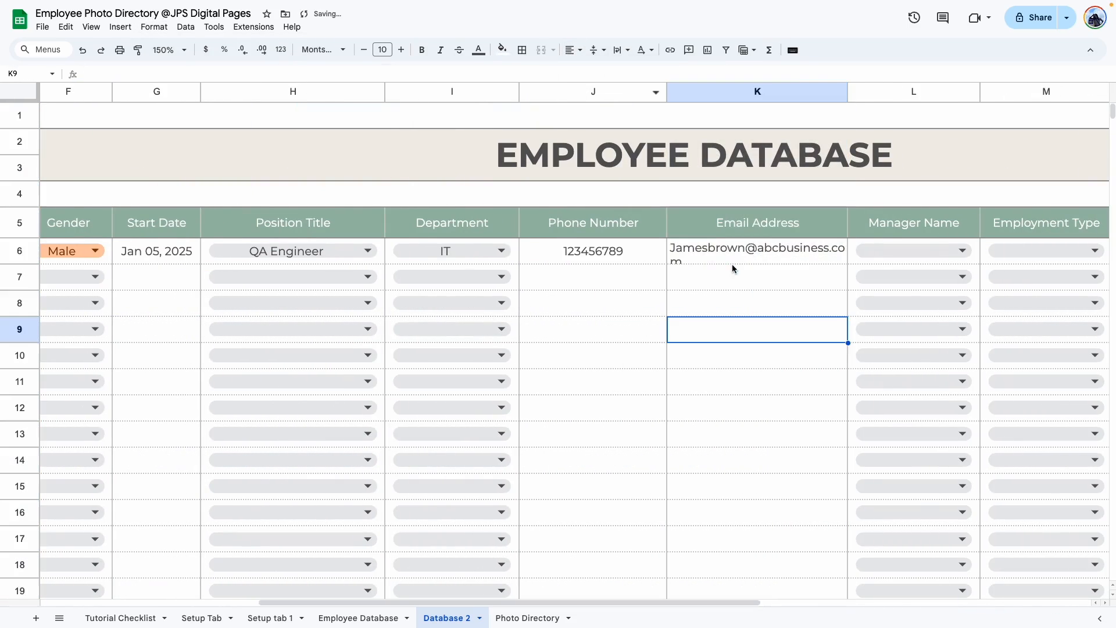
{"action": "left_click", "coordinate": [738, 256]}
{"action": "left_click", "coordinate": [748, 91]}
{"action": "left_click", "coordinate": [736, 303]}
Set the first employee's manager to the second sample employee, the employment type to Full-Time and the employment status to Active in row 6.
{"action": "left_click_drag", "start_coordinate": [709, 603], "coordinate": [866, 606]}
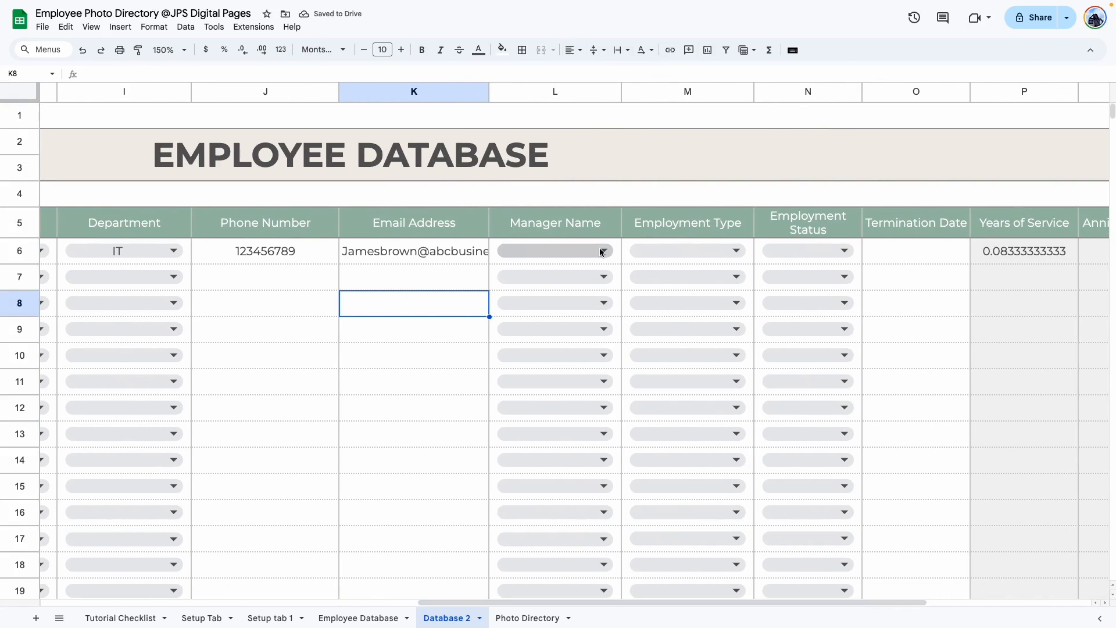
{"action": "left_click", "coordinate": [602, 252]}
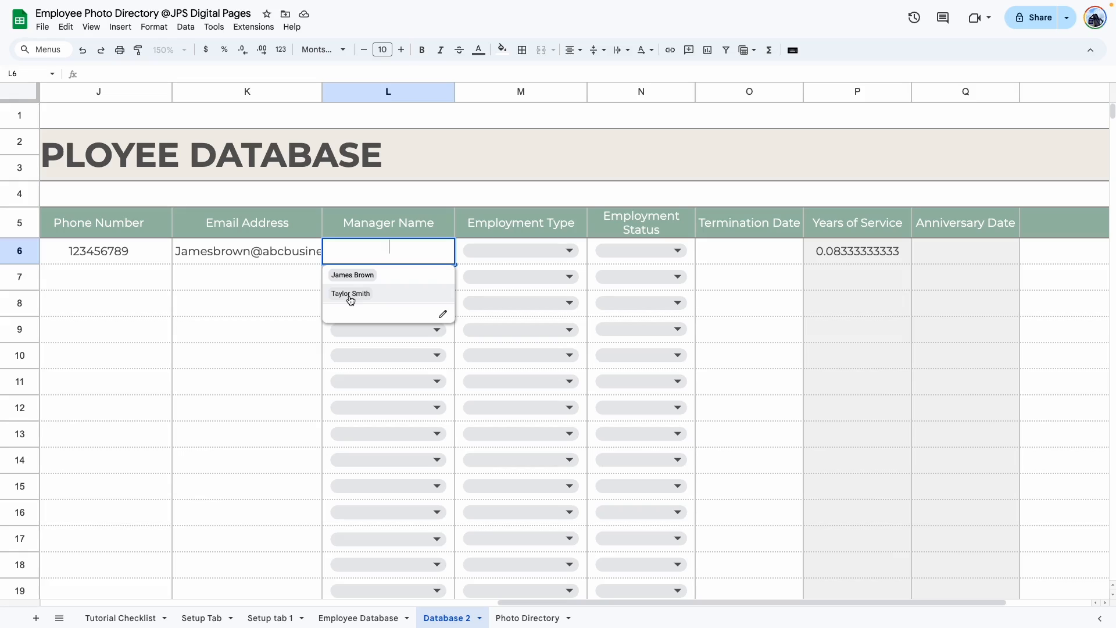
{"action": "left_click", "coordinate": [351, 294]}
{"action": "left_click", "coordinate": [569, 252]}
{"action": "left_click", "coordinate": [491, 275]}
{"action": "left_click", "coordinate": [668, 248]}
{"action": "left_click", "coordinate": [637, 280]}
{"action": "left_click", "coordinate": [715, 254]}
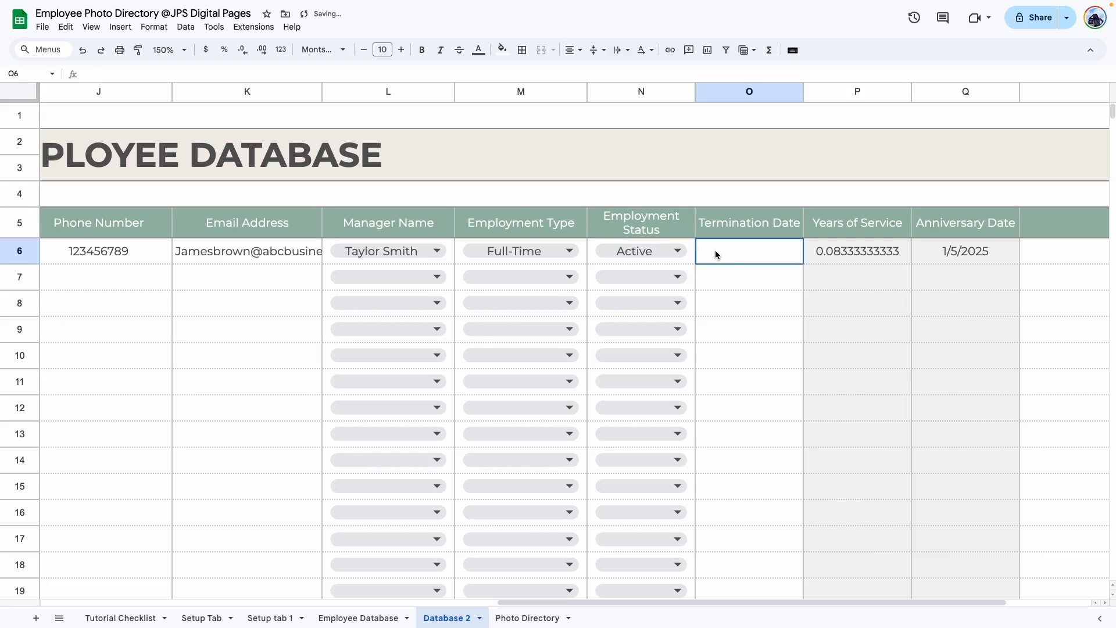
Apply a date format with abbreviated month, two-digit day and four-digit year to the whole Anniversary Date column.
{"action": "double_click", "coordinate": [726, 251]}
{"action": "left_click", "coordinate": [730, 532]}
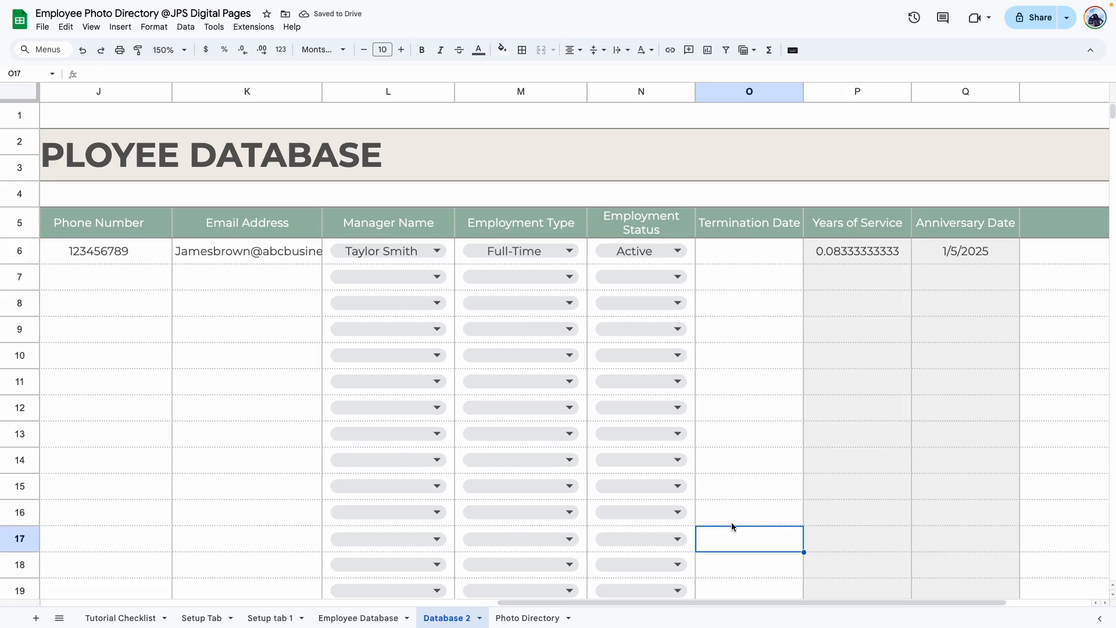
{"action": "scroll", "coordinate": [663, 265], "scroll_direction": "right", "scroll_amount": 2}
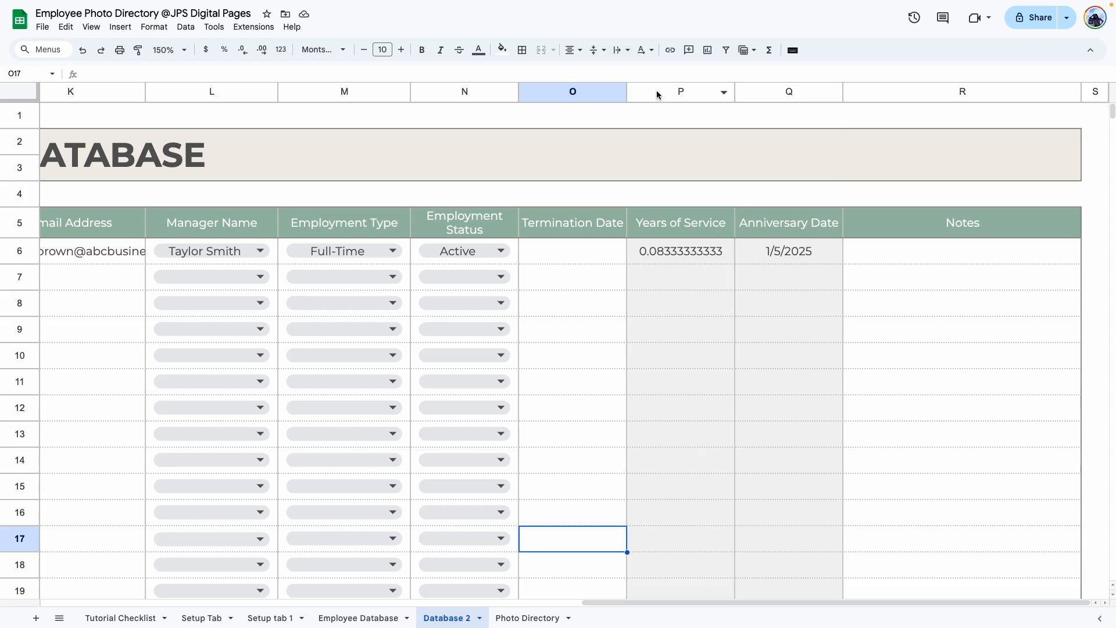
{"action": "left_click", "coordinate": [765, 94]}
{"action": "left_click", "coordinate": [154, 26]}
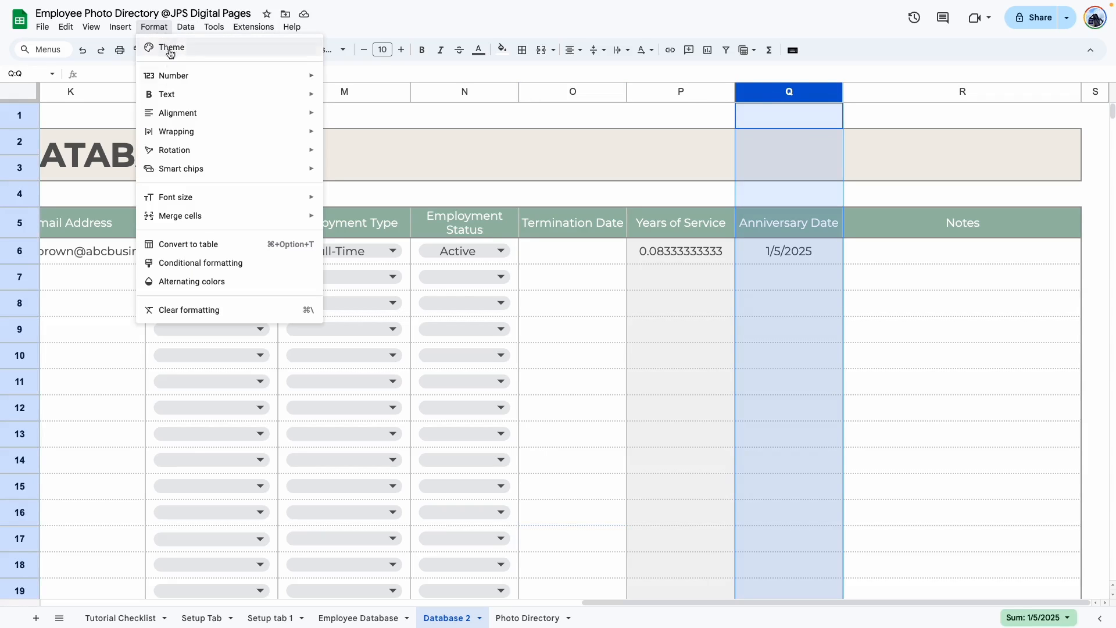
{"action": "mouse_move", "coordinate": [197, 78]}
{"action": "left_click", "coordinate": [370, 398]}
{"action": "left_click", "coordinate": [755, 436]}
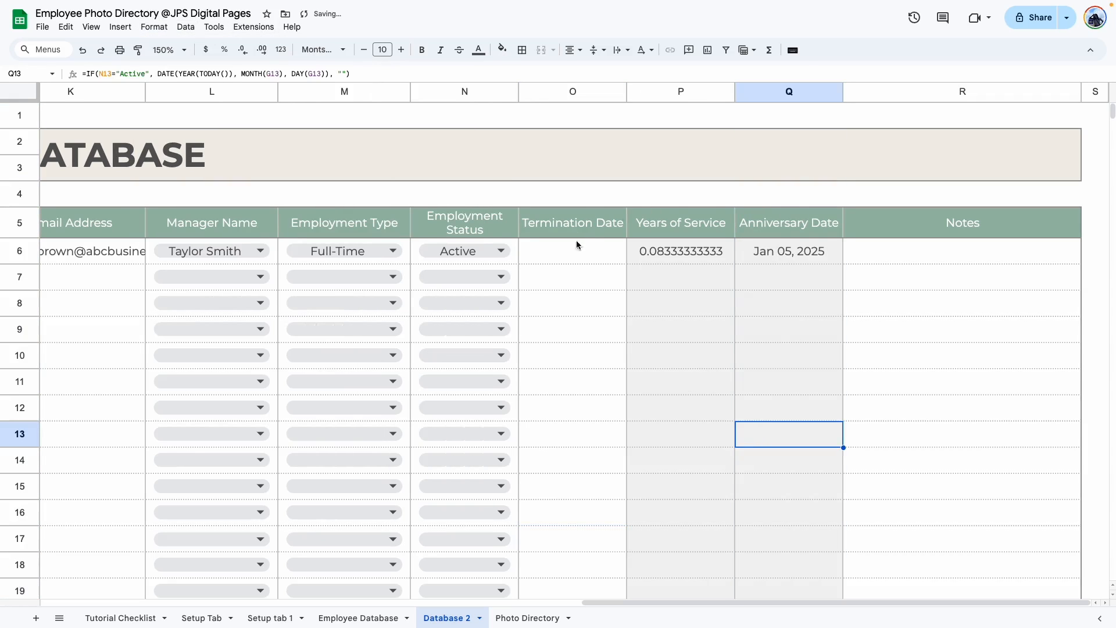
Reduce the displayed decimals of the whole Years of Service column to one decimal place.
{"action": "left_click", "coordinate": [674, 258]}
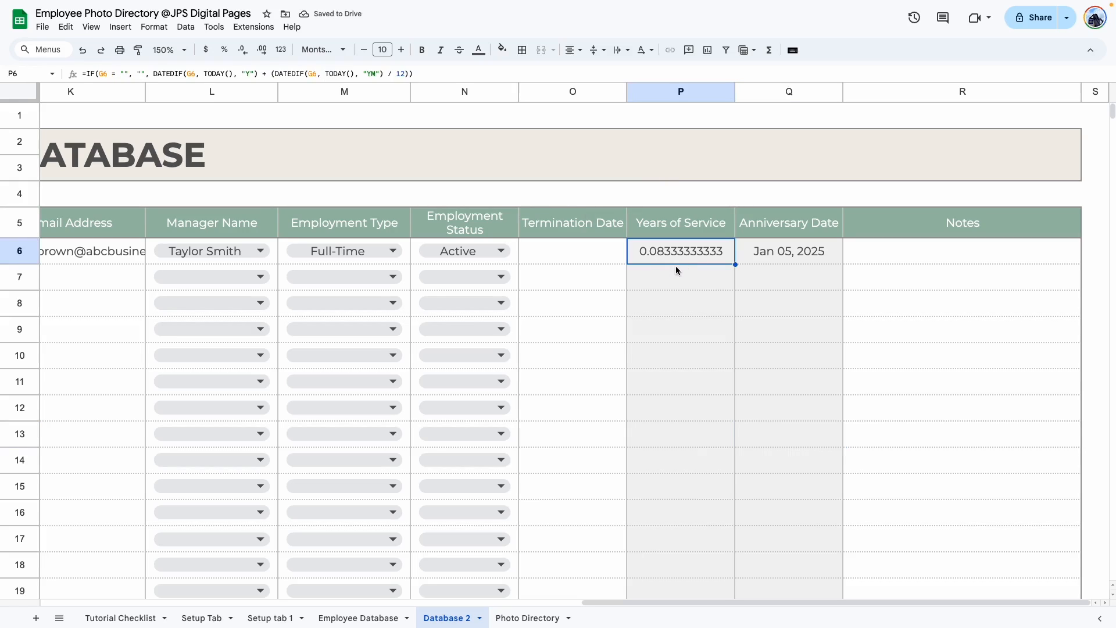
{"action": "left_click", "coordinate": [658, 90]}
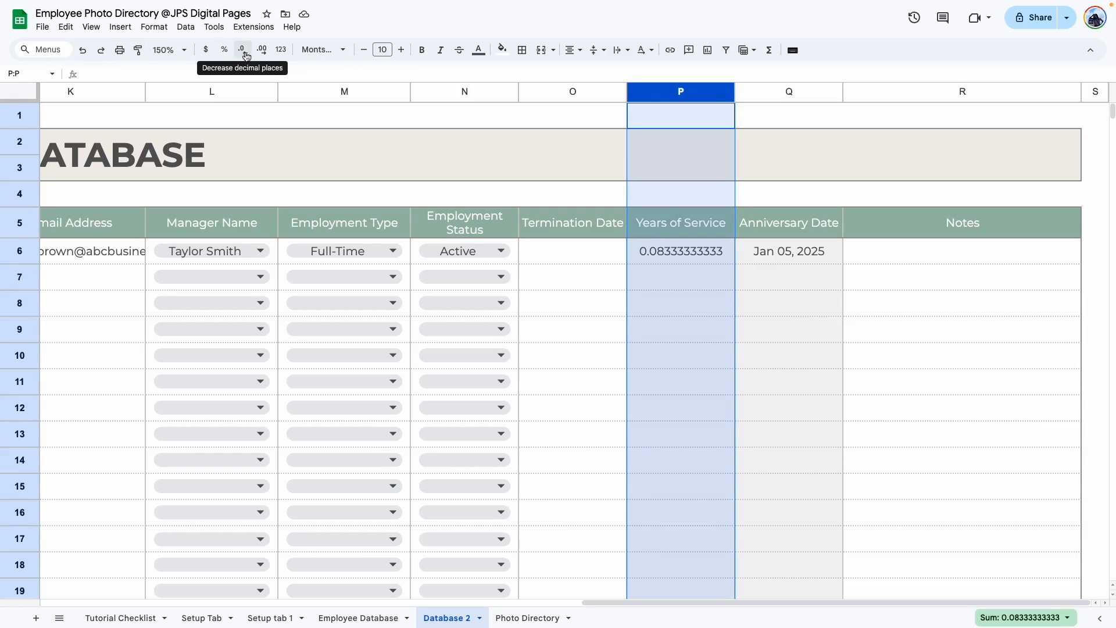
{"action": "left_click", "coordinate": [244, 50]}
{"action": "left_click", "coordinate": [244, 50]}
{"action": "left_click", "coordinate": [244, 51]}
{"action": "left_click", "coordinate": [244, 51]}
{"action": "left_click", "coordinate": [243, 50]}
{"action": "left_click", "coordinate": [244, 50]}
{"action": "left_click", "coordinate": [243, 51]}
{"action": "left_click", "coordinate": [243, 51]}
{"action": "left_click", "coordinate": [244, 50]}
{"action": "left_click", "coordinate": [244, 51]}
{"action": "left_click", "coordinate": [659, 250]}
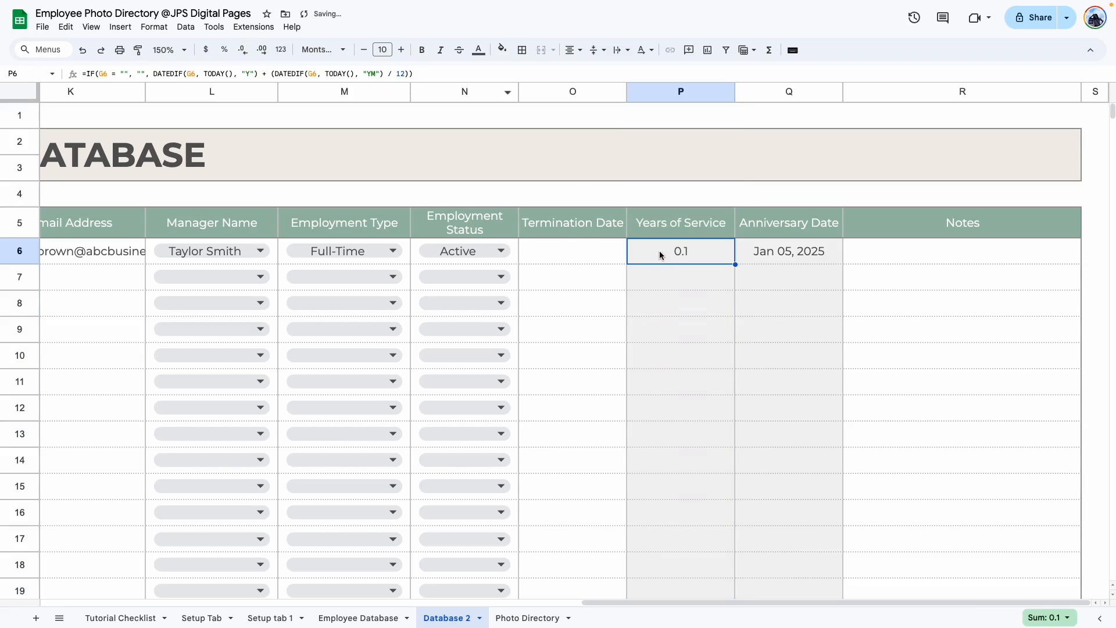
{"action": "left_click", "coordinate": [665, 305]}
{"action": "key", "text": "Down"}
{"action": "key", "text": "Down"}
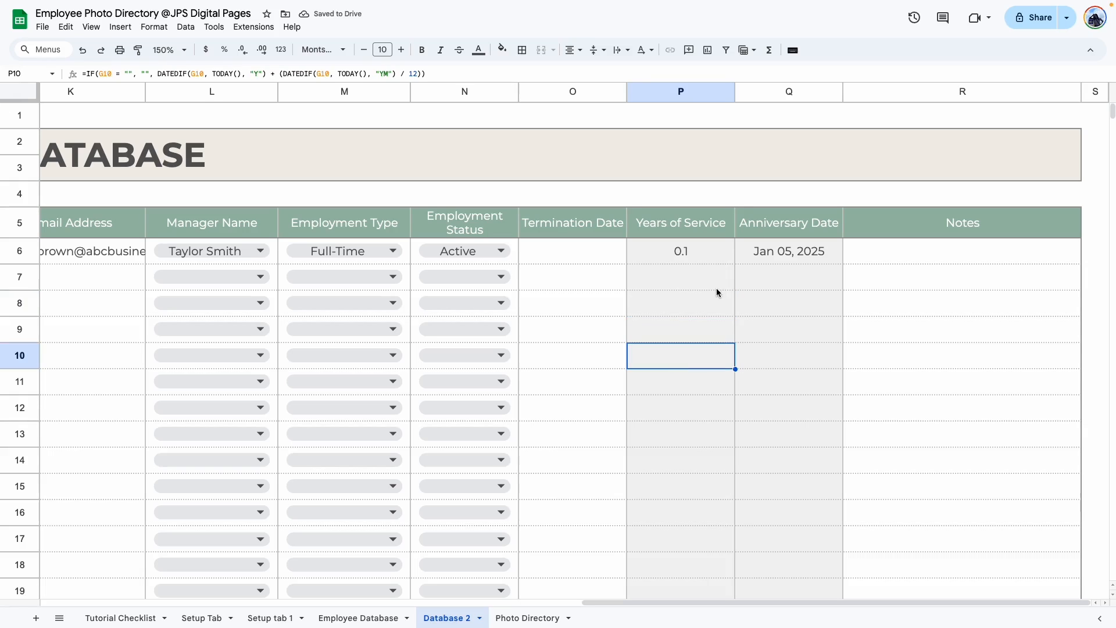
{"action": "left_click", "coordinate": [668, 305]}
{"action": "left_click", "coordinate": [892, 323]}
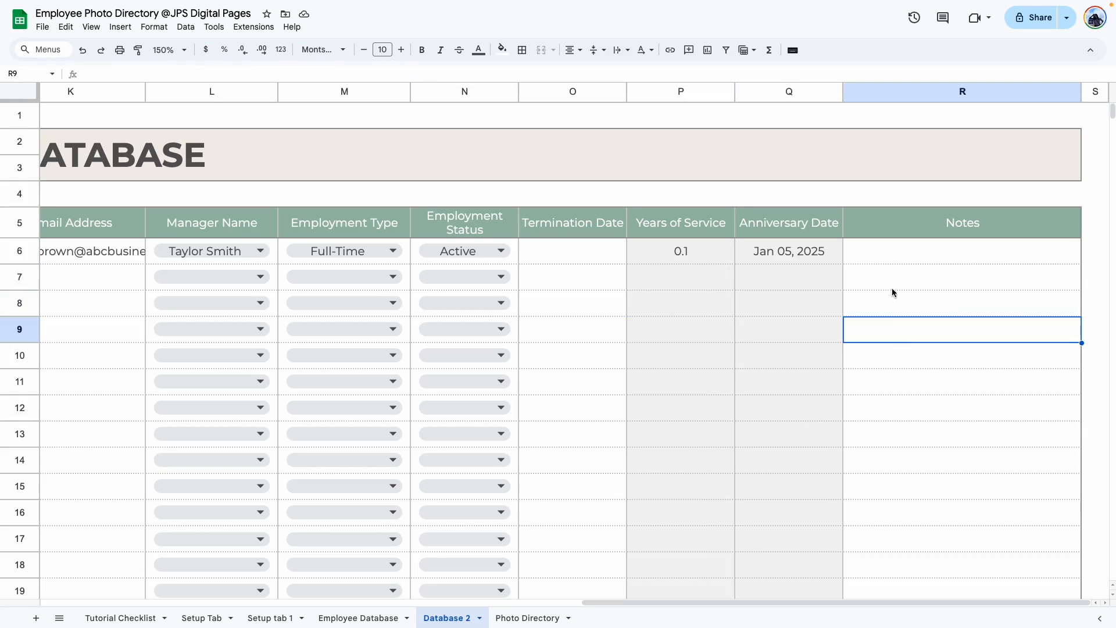
{"action": "left_click", "coordinate": [897, 257]}
{"action": "left_click", "coordinate": [923, 299]}
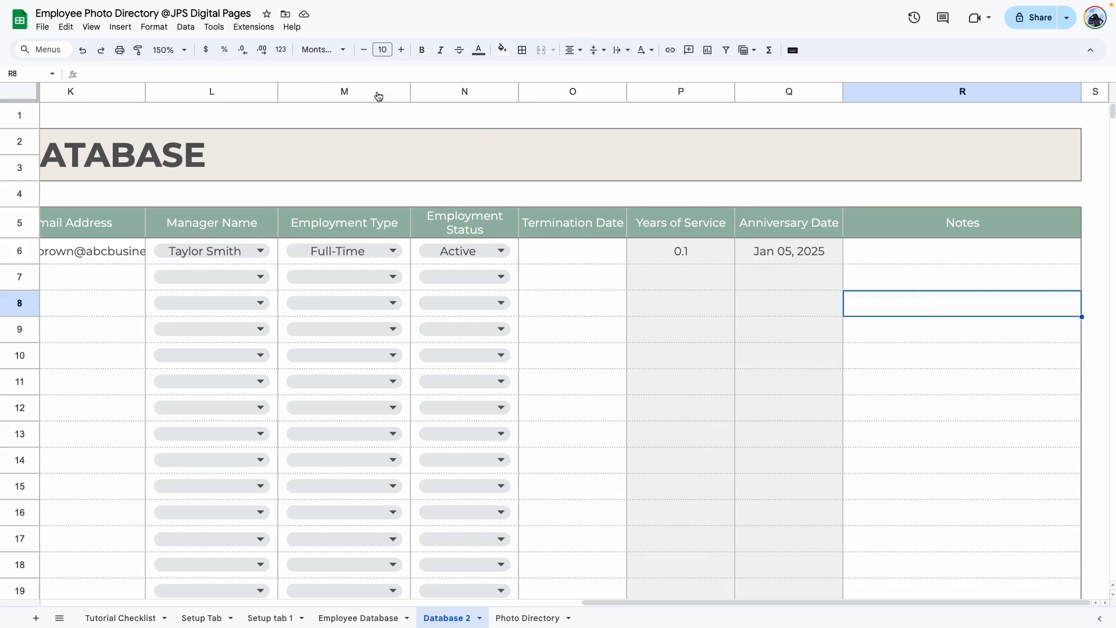
Copy the sample employee records from the Employee Database sheet into the Database 2 table.
{"action": "left_click", "coordinate": [358, 618]}
{"action": "left_click", "coordinate": [110, 377], "text": "shift"}
{"action": "left_click_drag", "start_coordinate": [147, 420], "coordinate": [690, 560]}
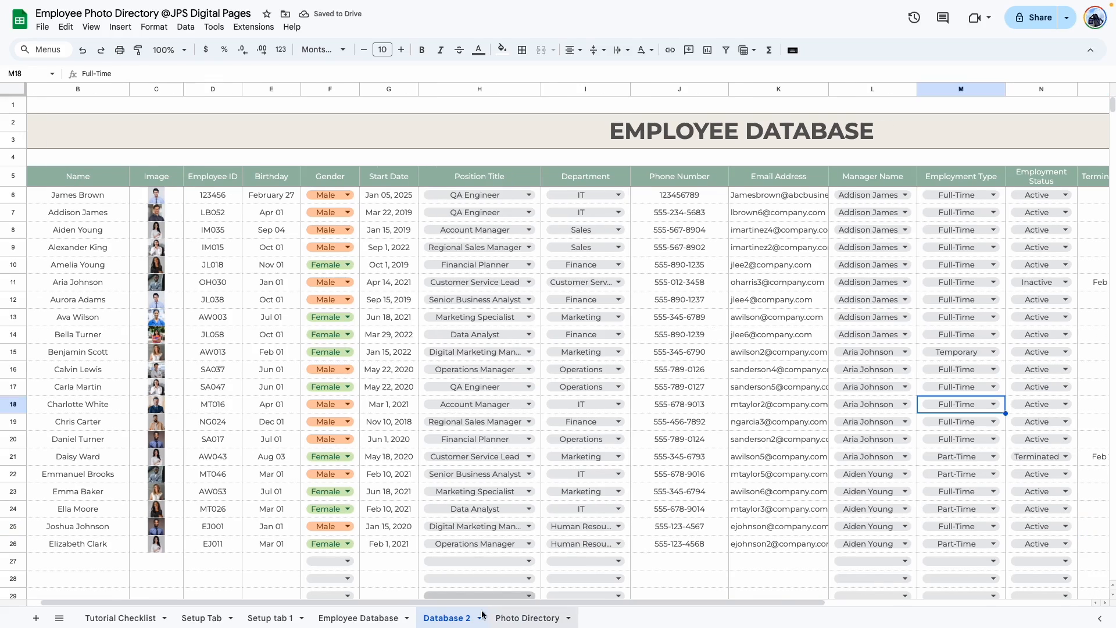
Create a filter over the whole Database 2 table, from the Name header in B5 to R1000.
{"action": "left_click_drag", "start_coordinate": [468, 603], "coordinate": [407, 602]}
{"action": "left_click", "coordinate": [88, 183]}
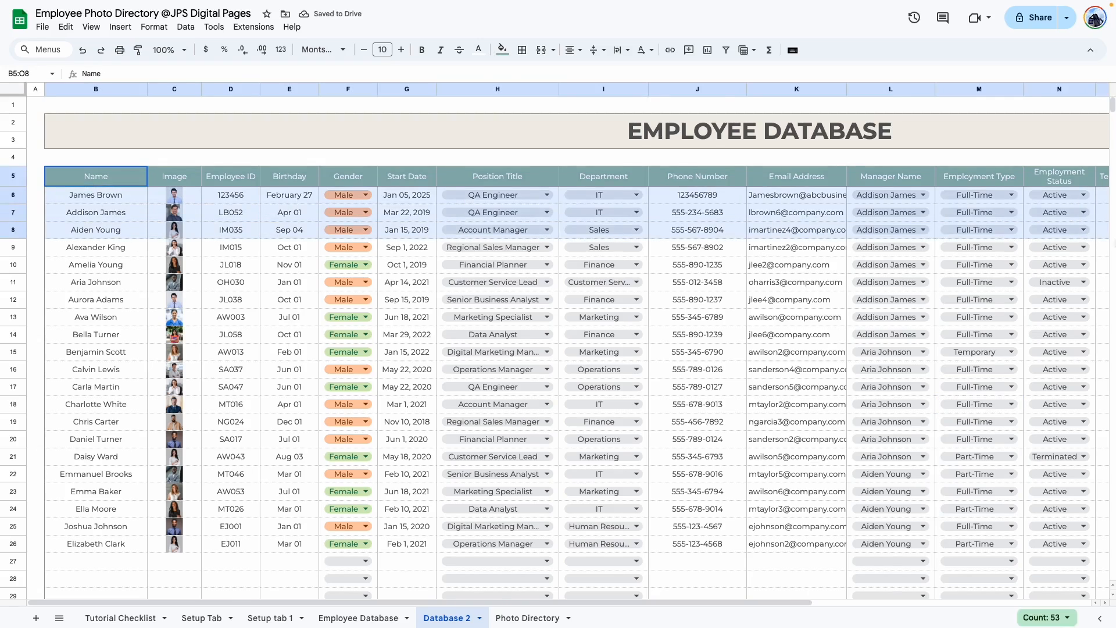
{"action": "key", "text": "ctrl+shift+End"}
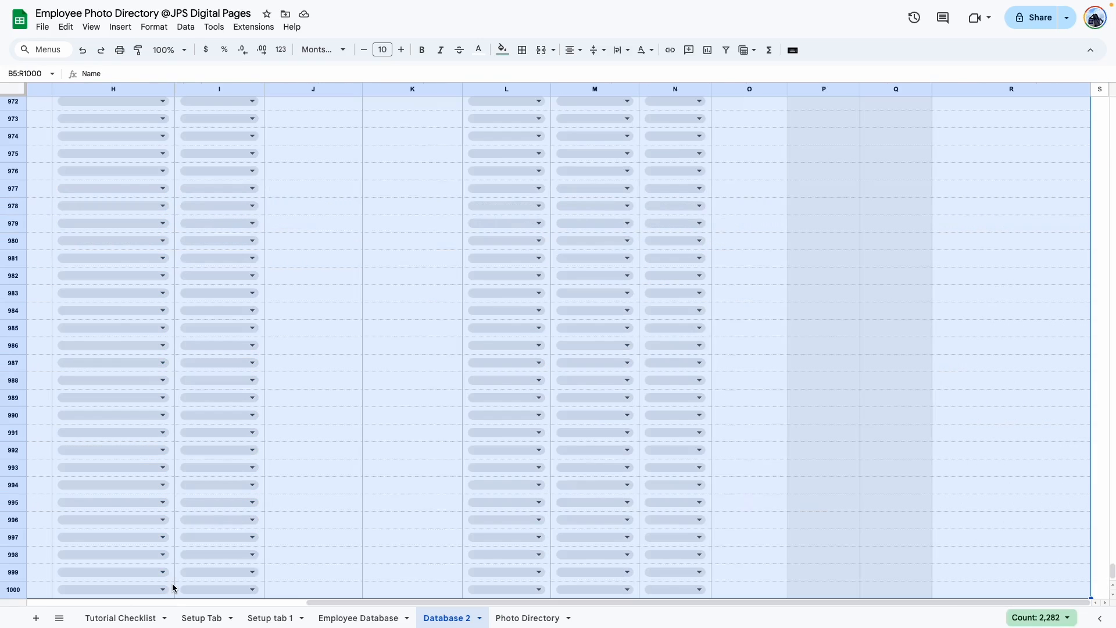
{"action": "left_click", "coordinate": [727, 54]}
{"action": "left_click", "coordinate": [726, 54]}
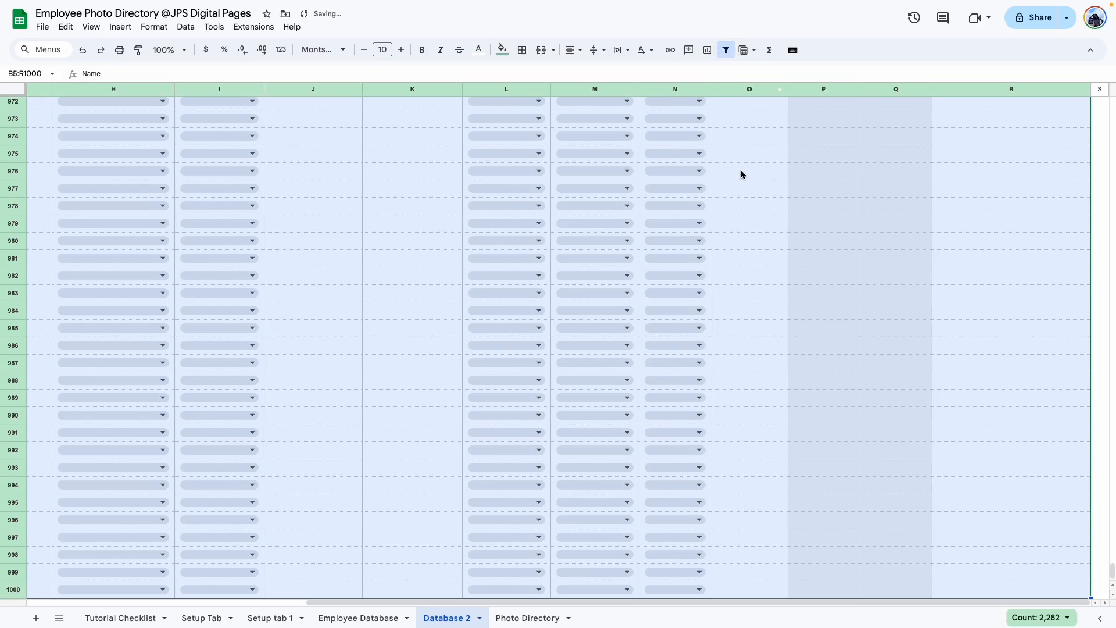
{"action": "left_click", "coordinate": [742, 173]}
{"action": "key", "text": "ctrl+Up"}
{"action": "scroll", "coordinate": [741, 169], "scroll_direction": "up", "scroll_amount": 5}
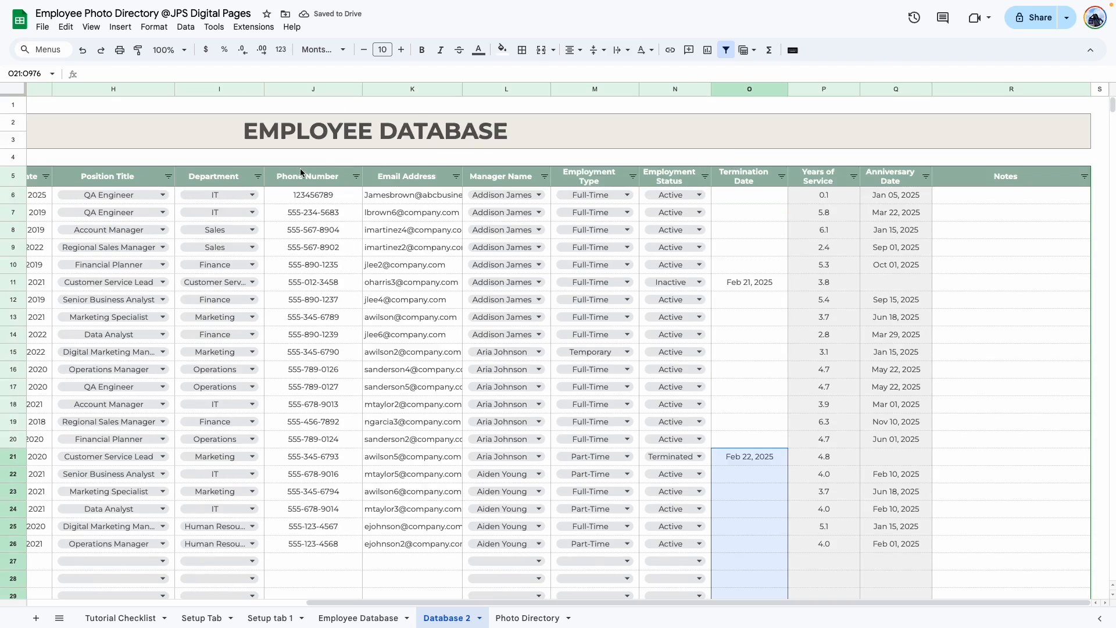
{"action": "left_click", "coordinate": [409, 175]}
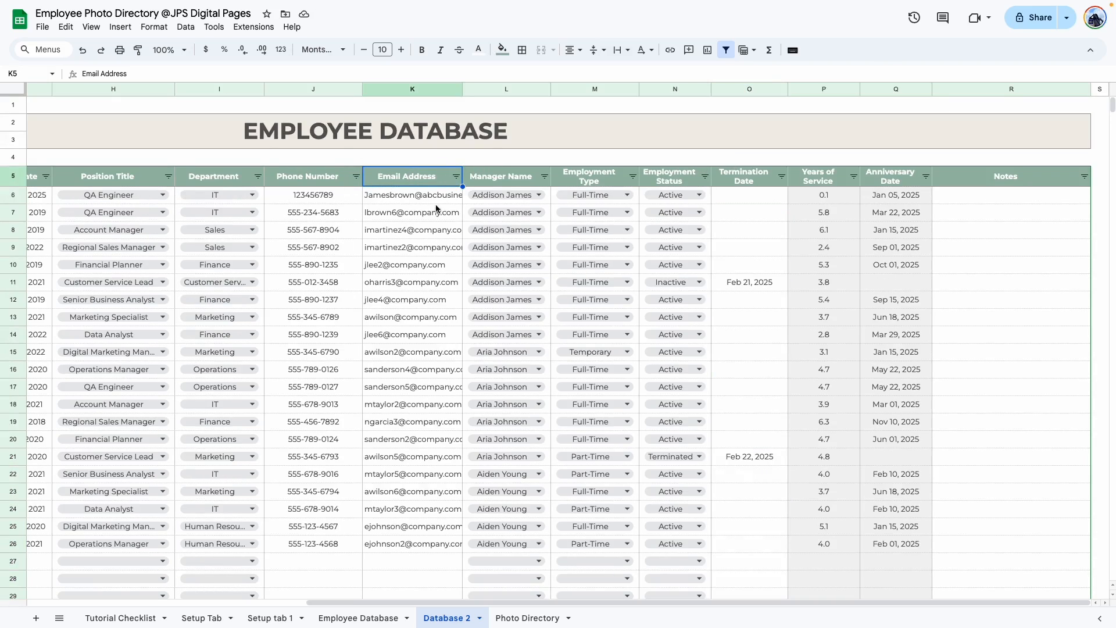
{"action": "left_click_drag", "start_coordinate": [754, 604], "coordinate": [742, 606]}
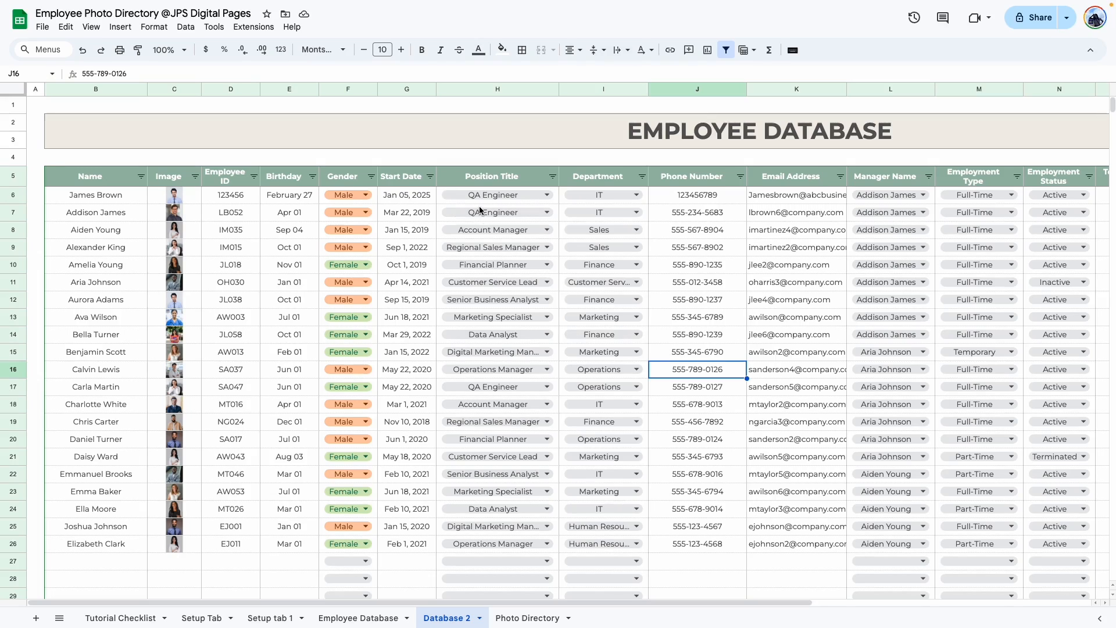
Filter the Position Title column by values so only Account Manager rows are displayed.
{"action": "left_click", "coordinate": [553, 176]}
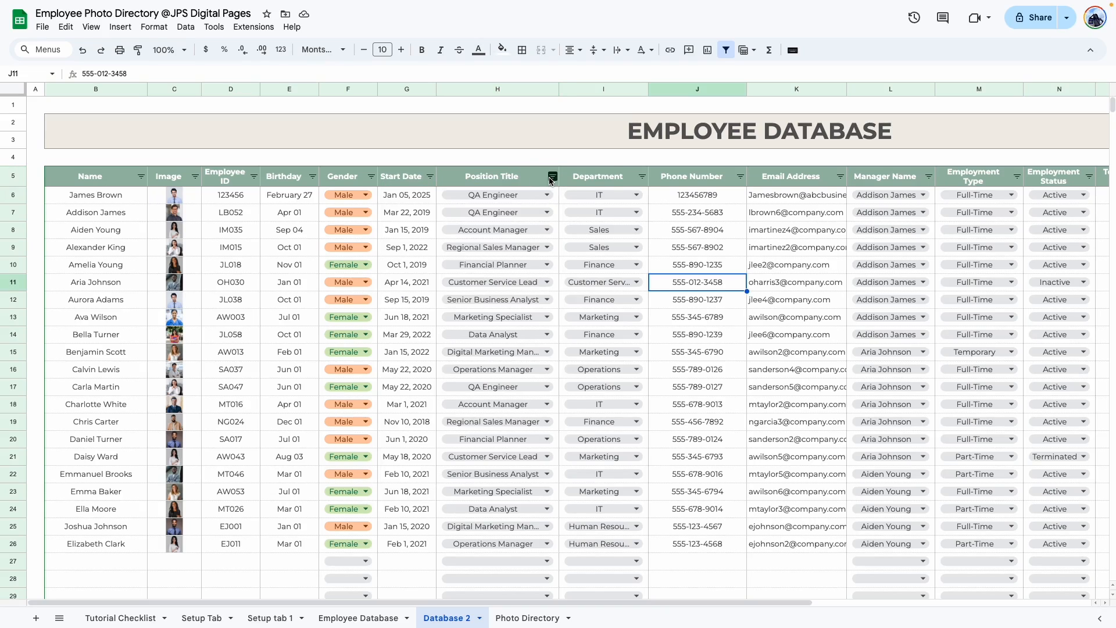
{"action": "left_click", "coordinate": [553, 177]}
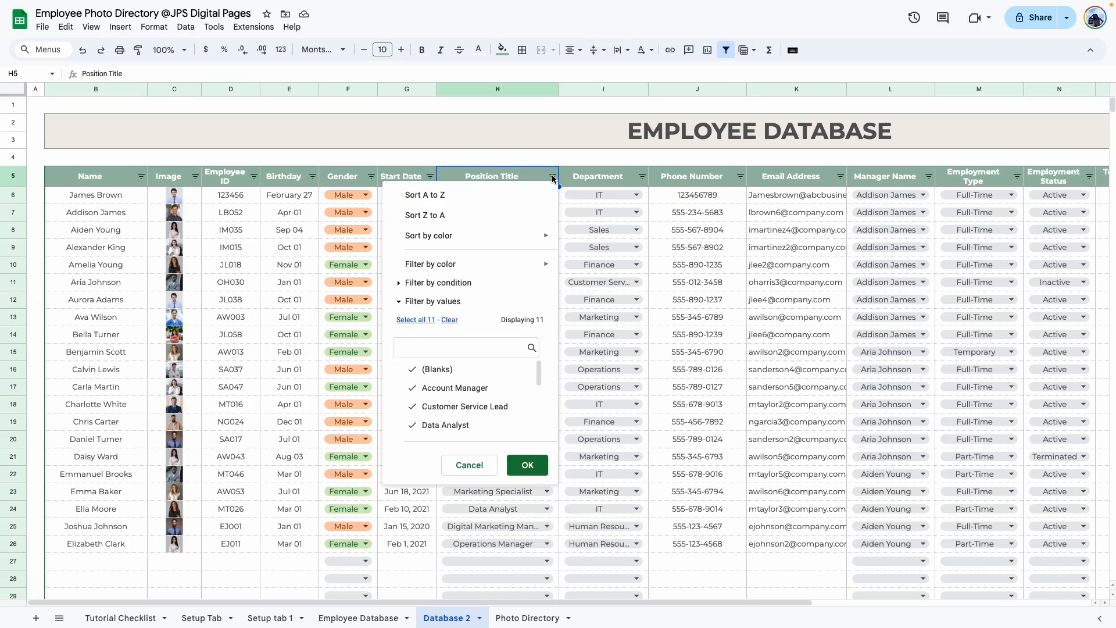
{"action": "left_click", "coordinate": [450, 320]}
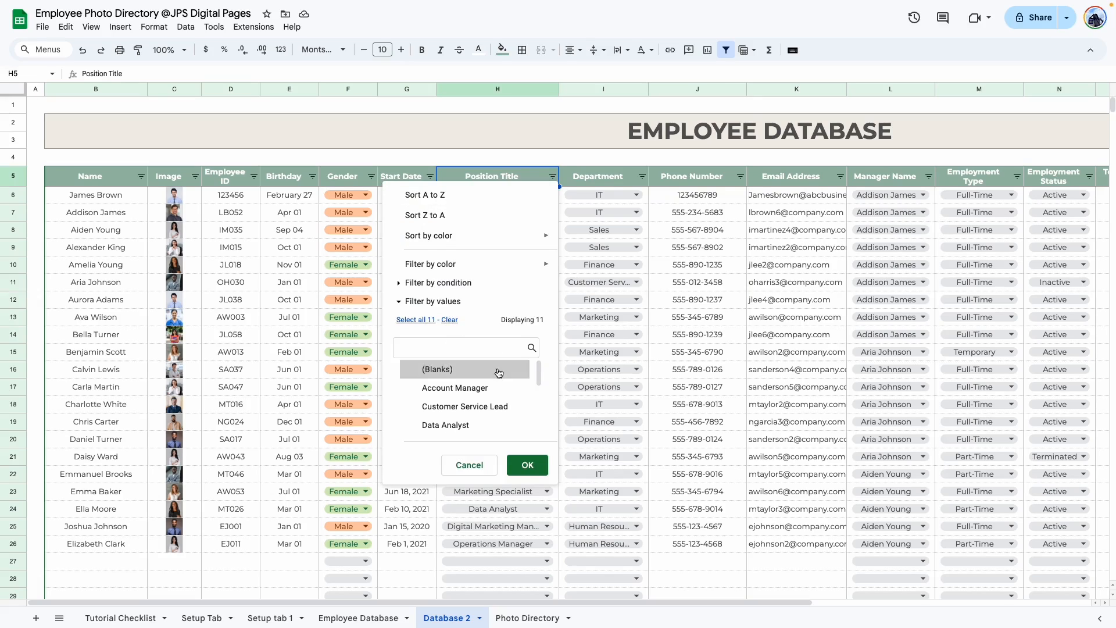
{"action": "scroll", "coordinate": [419, 372], "scroll_direction": "down", "scroll_amount": 1}
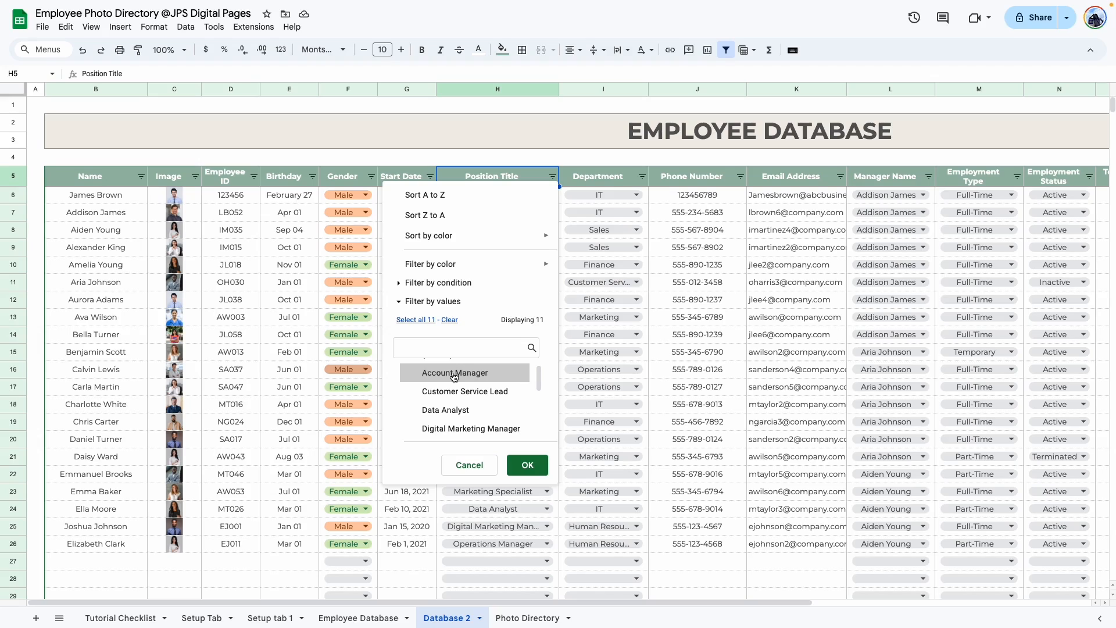
{"action": "scroll", "coordinate": [454, 377], "scroll_direction": "up", "scroll_amount": 1}
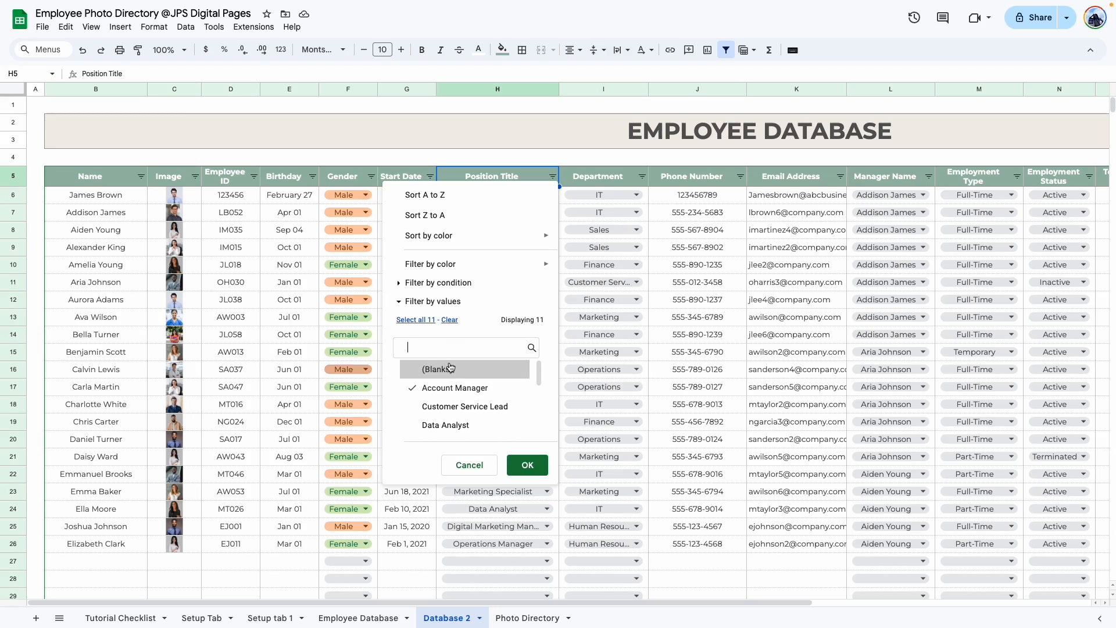
{"action": "left_click", "coordinate": [530, 463]}
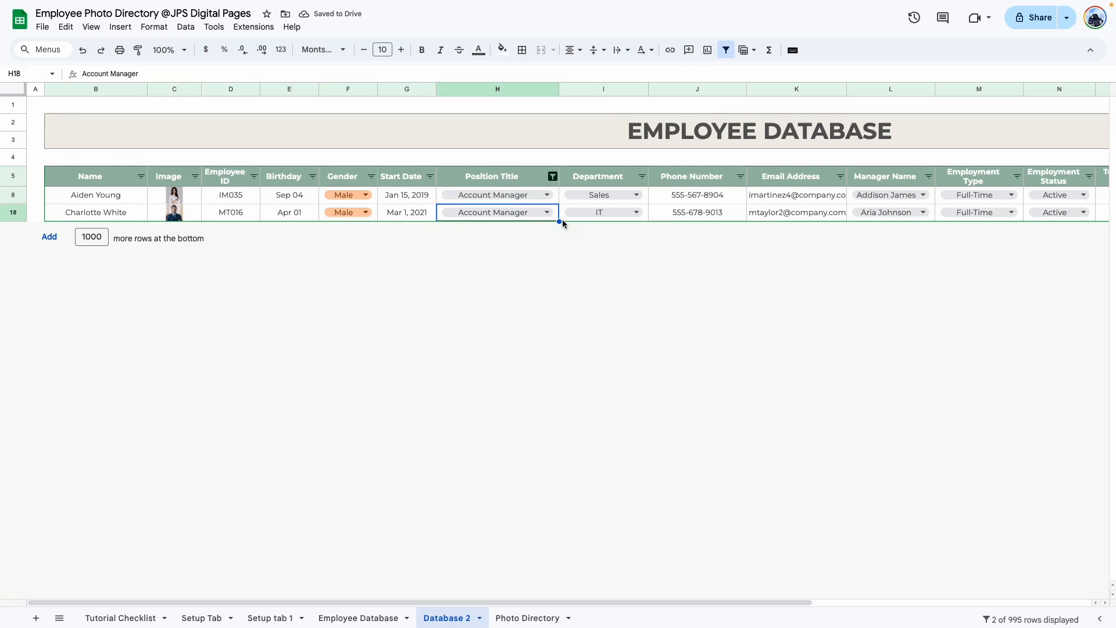
Reset the Position Title filter by selecting all its values again.
{"action": "left_click", "coordinate": [552, 177]}
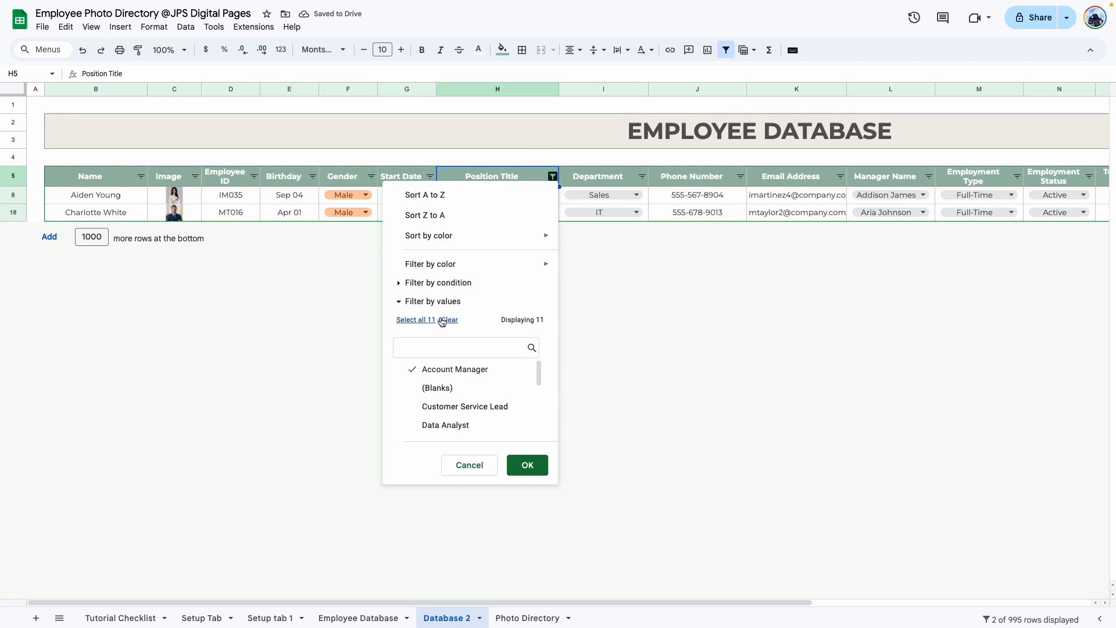
{"action": "left_click", "coordinate": [419, 321]}
{"action": "left_click", "coordinate": [510, 466]}
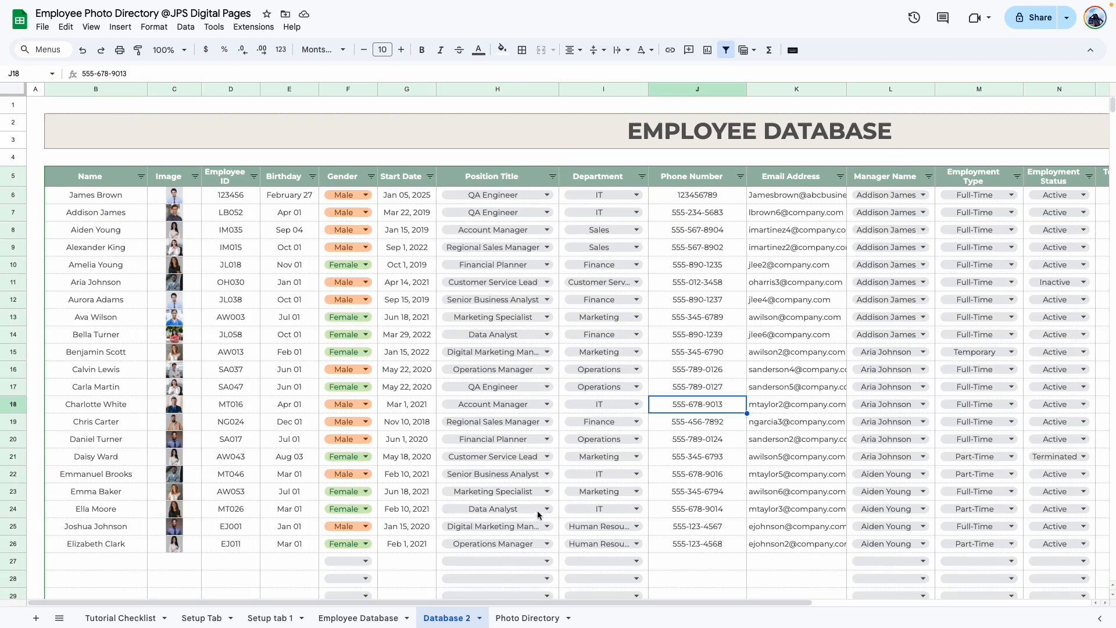
Review the dropdown color options in the data validation rules of the first employee's Position Title cell.
{"action": "left_click", "coordinate": [545, 198]}
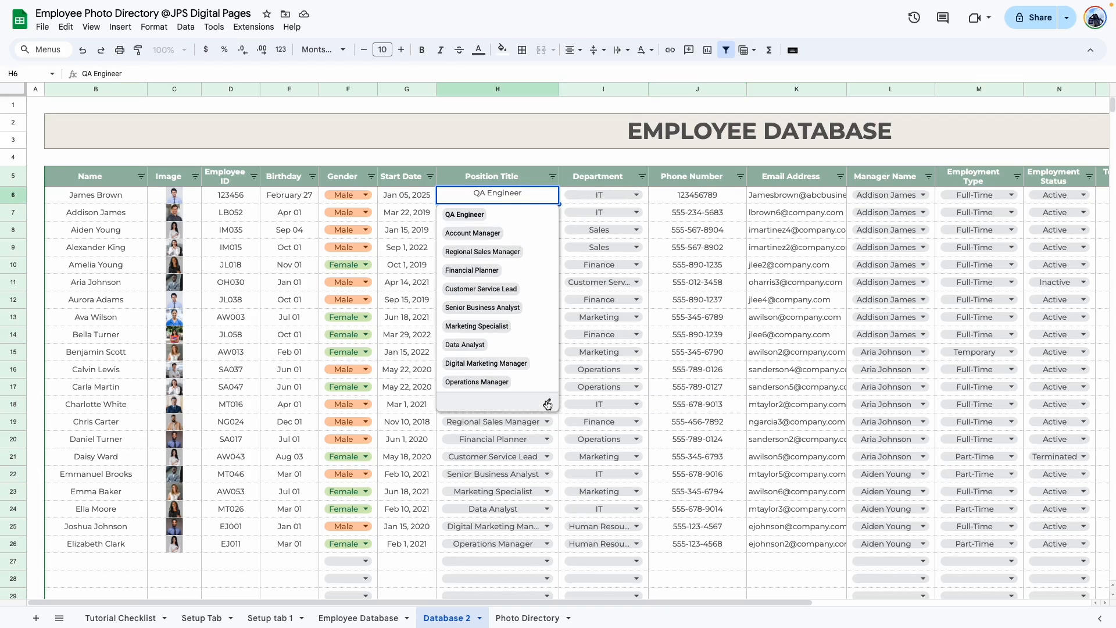
{"action": "left_click", "coordinate": [555, 424]}
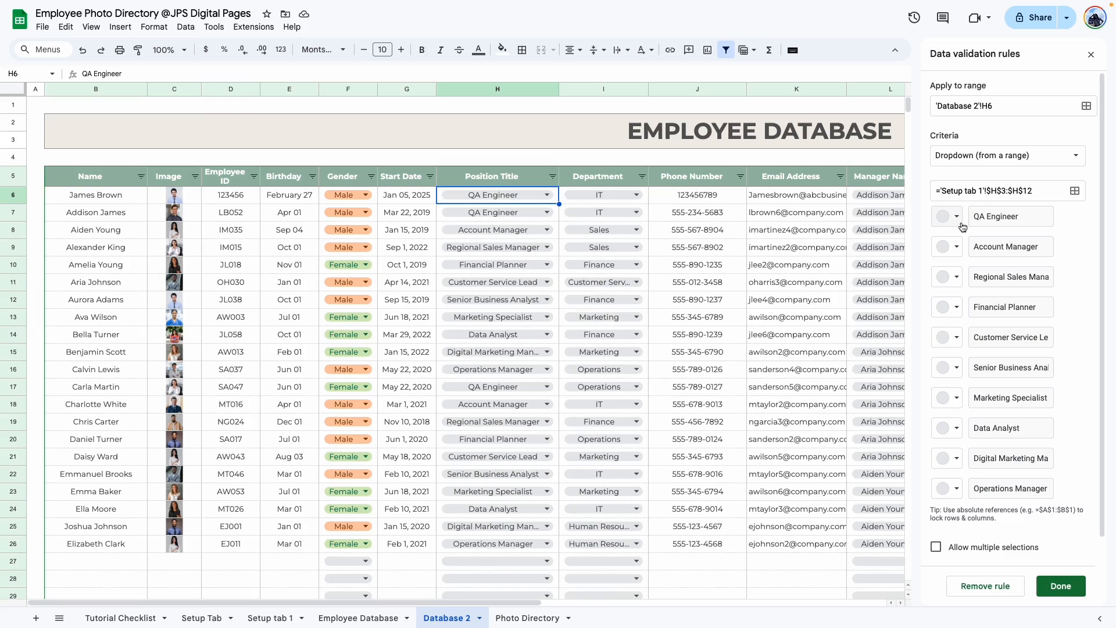
{"action": "left_click", "coordinate": [1061, 586]}
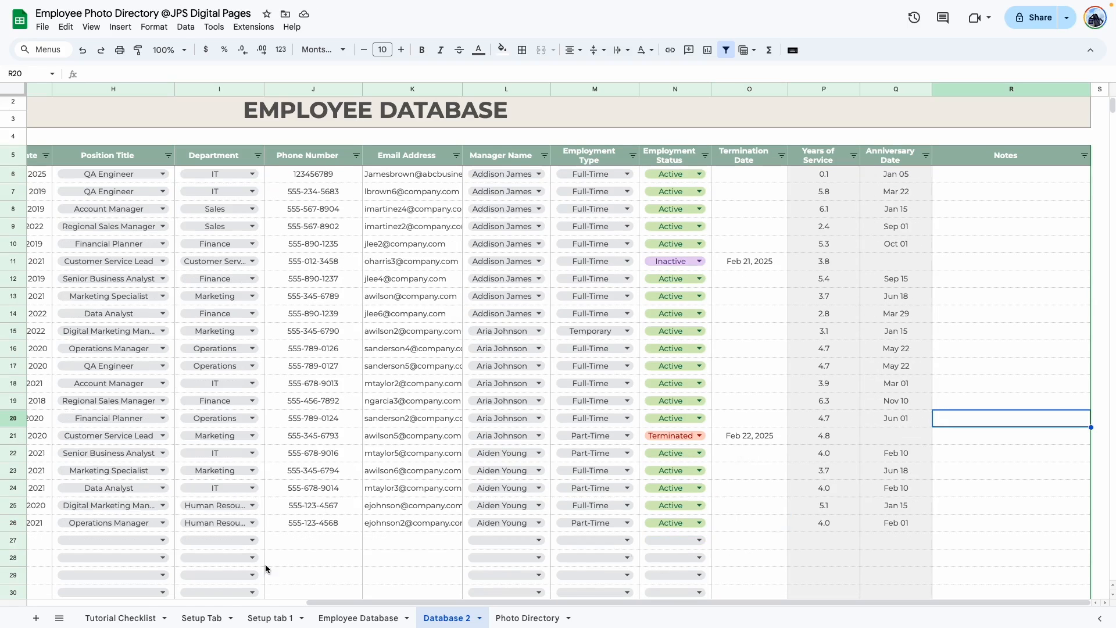
Mark "Add placeholder information to database" as completed on the Tutorial Checklist sheet.
{"action": "left_click", "coordinate": [121, 617]}
{"action": "left_click", "coordinate": [591, 316]}
{"action": "left_click", "coordinate": [575, 315]}
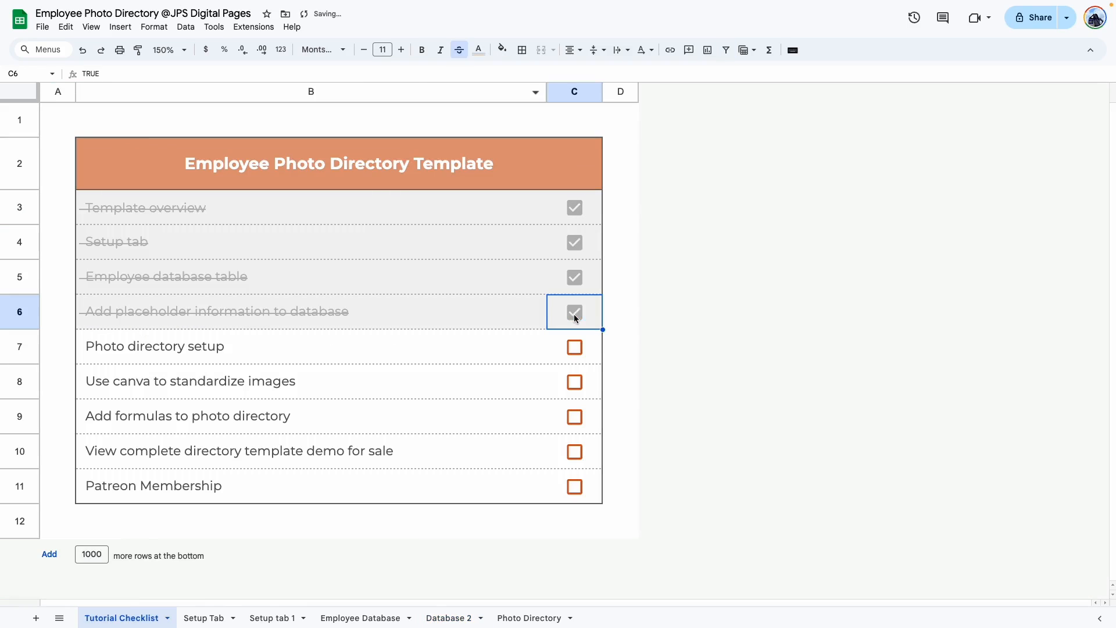
Examine the card layout and column spacing of the finished Photo Directory sheet down to its last row of cards.
{"action": "left_click", "coordinate": [529, 618]}
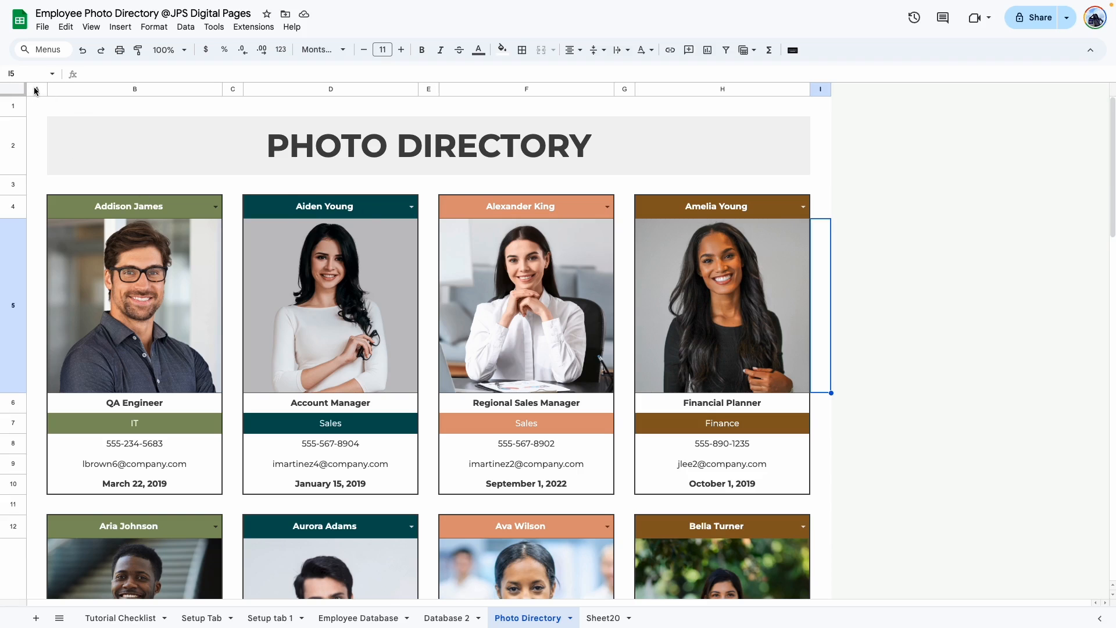
{"action": "scroll", "coordinate": [56, 182], "scroll_direction": "down", "scroll_amount": 20}
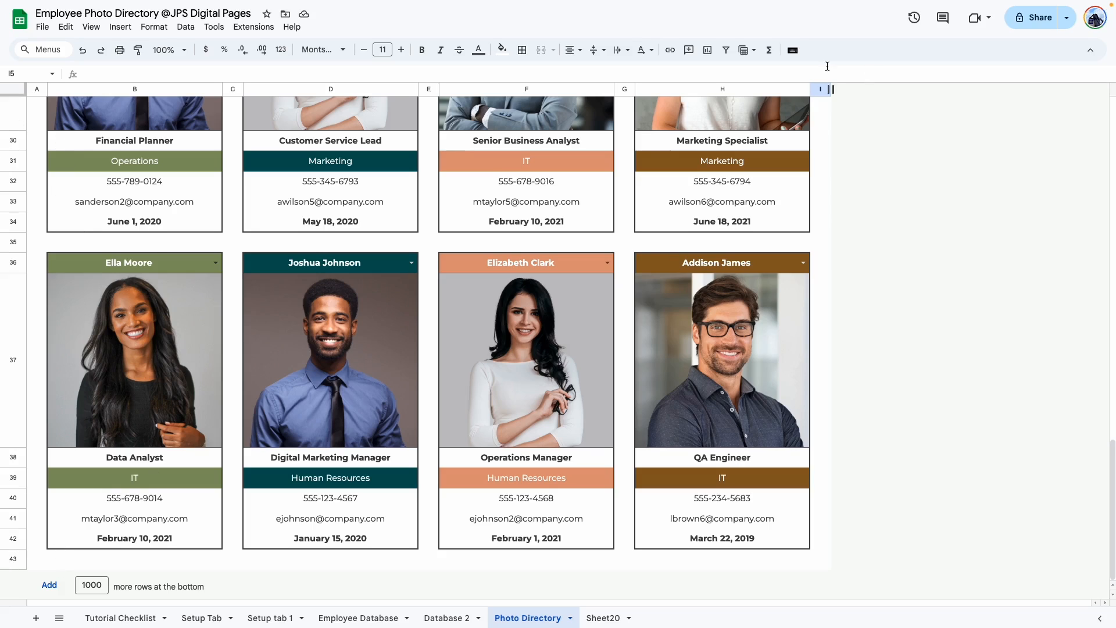
{"action": "left_click", "coordinate": [34, 86]}
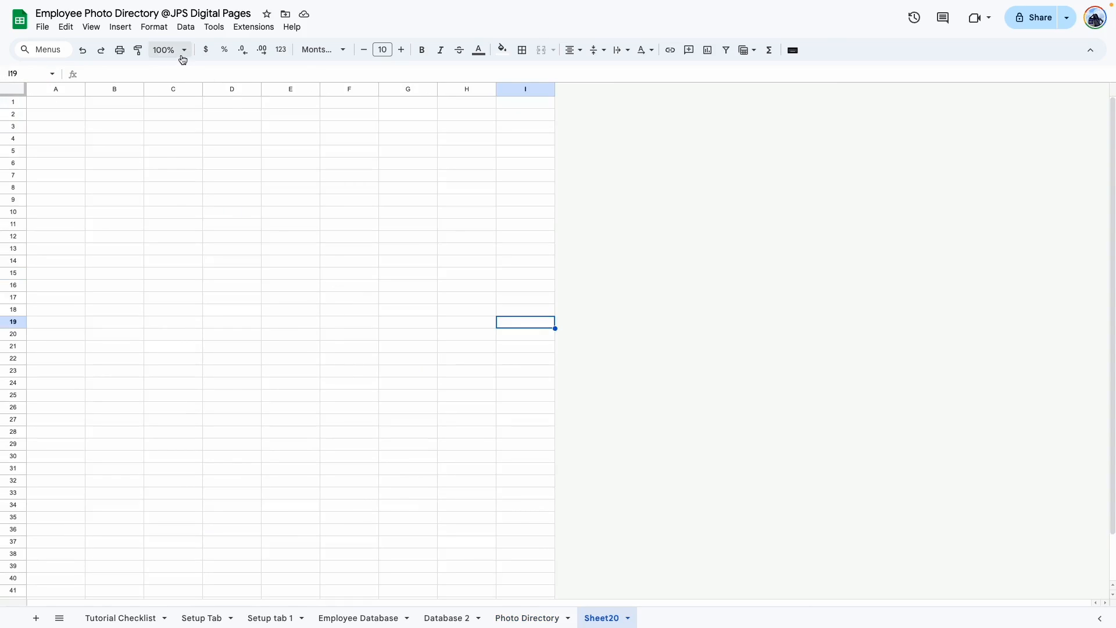
Set the width of spacer columns A, C, E, G and I on Sheet20 to 30 pixels.
{"action": "left_click", "coordinate": [34, 88]}
{"action": "left_click", "coordinate": [175, 88], "text": "ctrl"}
{"action": "left_click", "coordinate": [293, 88], "text": "ctrl"}
{"action": "left_click", "coordinate": [400, 89], "text": "ctrl"}
{"action": "left_click", "coordinate": [530, 88], "text": "ctrl"}
{"action": "right_click", "coordinate": [531, 89]}
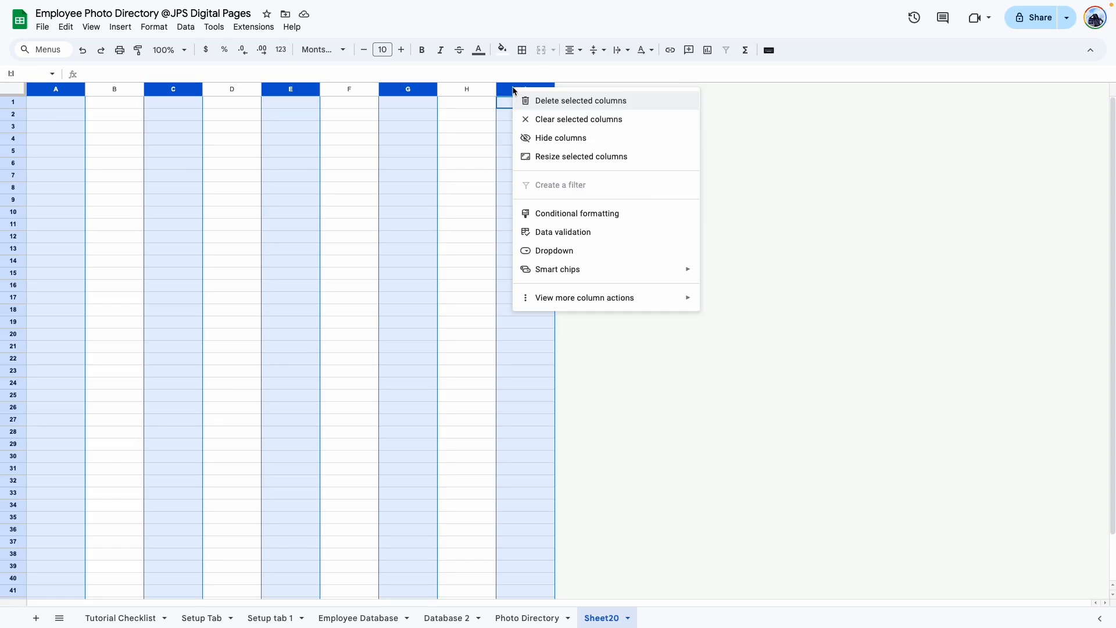
{"action": "left_click", "coordinate": [595, 155]}
{"action": "type", "text": "30"}
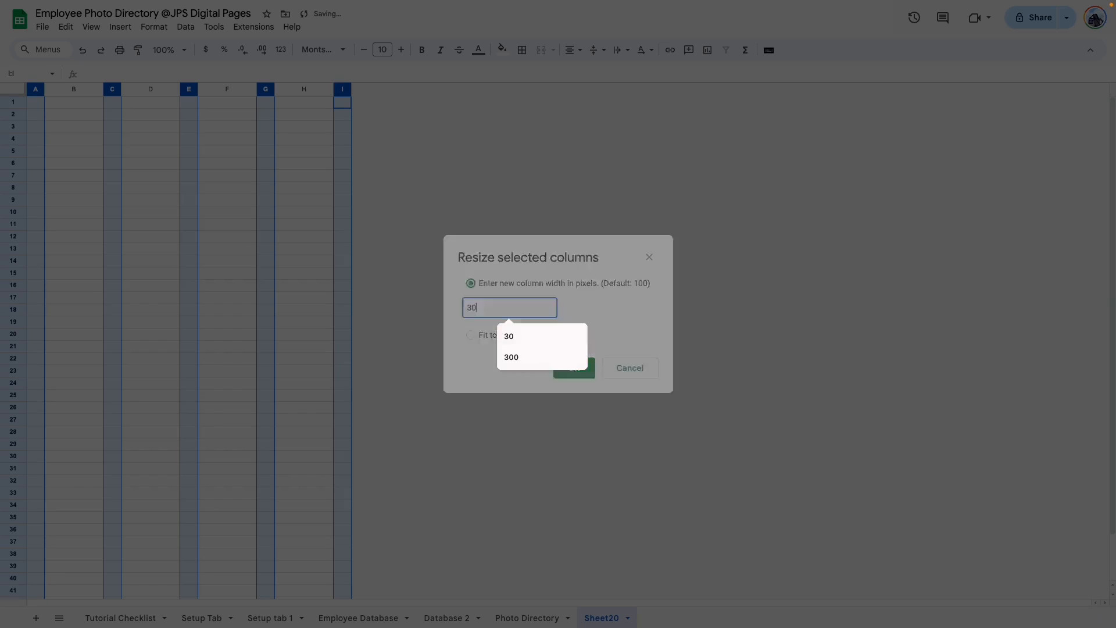
{"action": "key", "text": "Return"}
{"action": "left_click", "coordinate": [342, 175]}
Set the width of card columns B, D, F and H on Sheet20 to 300 pixels.
{"action": "left_click", "coordinate": [74, 88]}
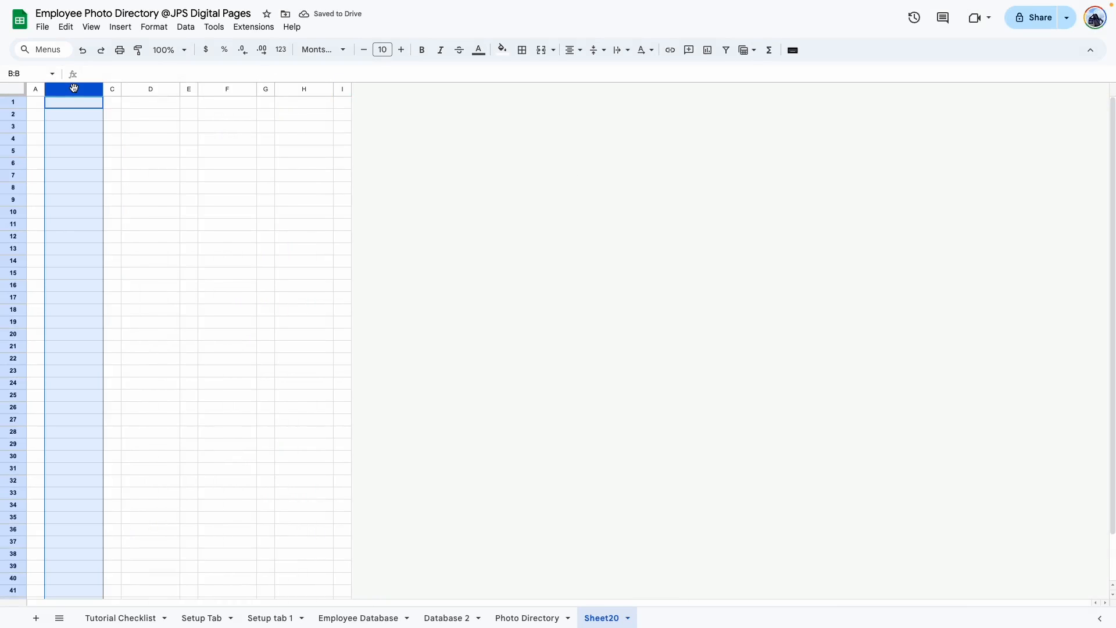
{"action": "left_click", "coordinate": [138, 88], "text": "ctrl"}
{"action": "left_click", "coordinate": [224, 88], "text": "ctrl"}
{"action": "left_click", "coordinate": [293, 89], "text": "ctrl"}
{"action": "right_click", "coordinate": [293, 89]}
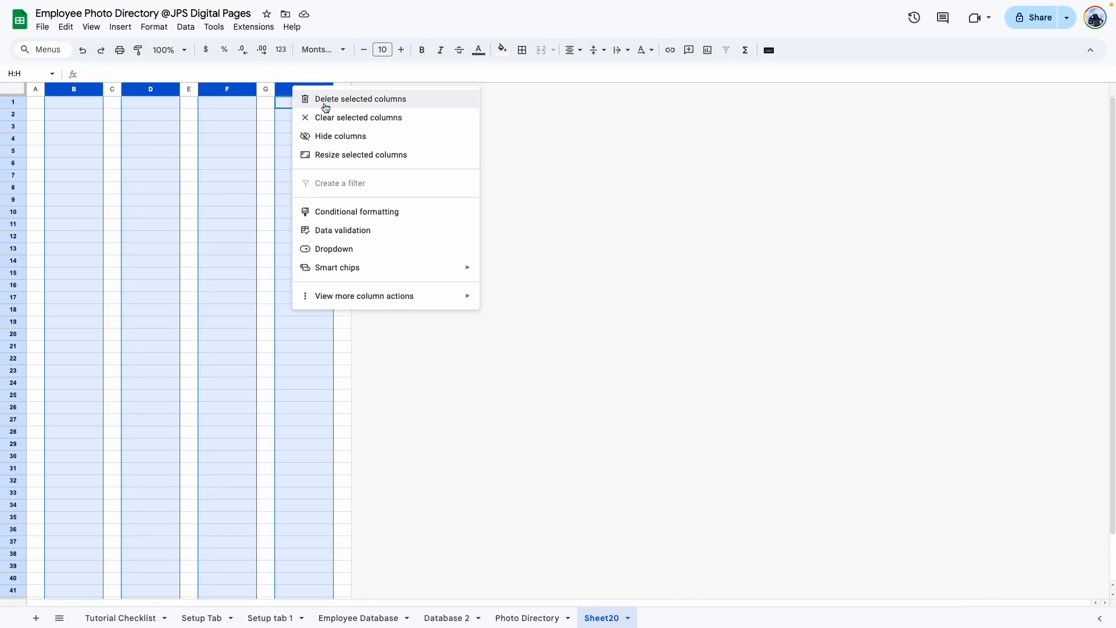
{"action": "left_click", "coordinate": [400, 155]}
{"action": "type", "text": "300"}
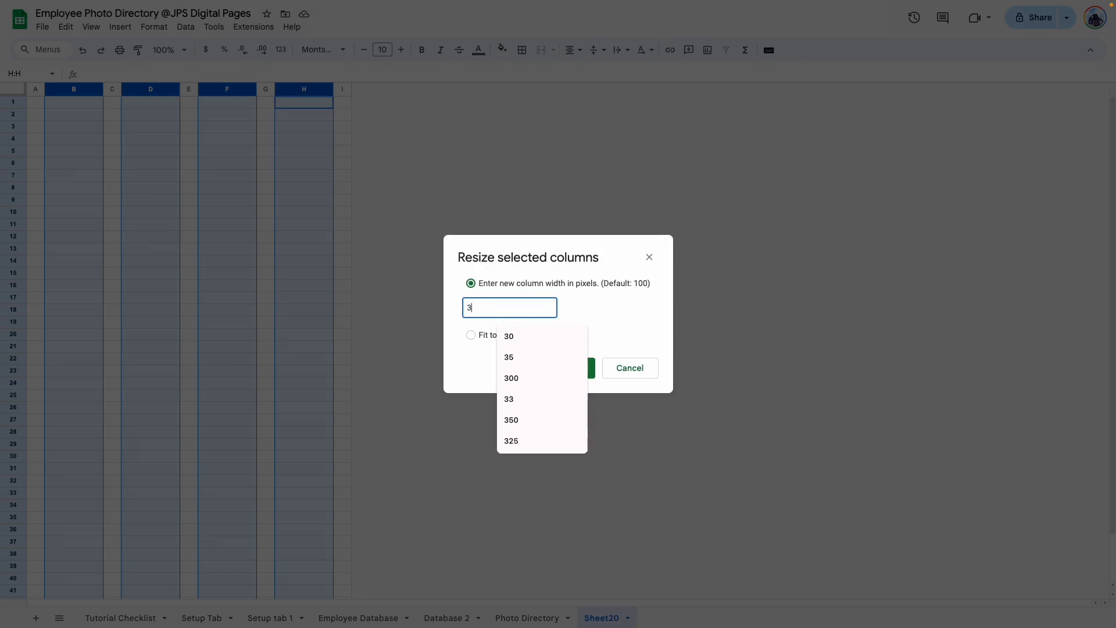
{"action": "key", "text": "Return"}
{"action": "left_click", "coordinate": [167, 407]}
Set the height of all rows on Sheet20 to 30 pixels.
{"action": "left_click", "coordinate": [12, 88]}
{"action": "right_click", "coordinate": [13, 102]}
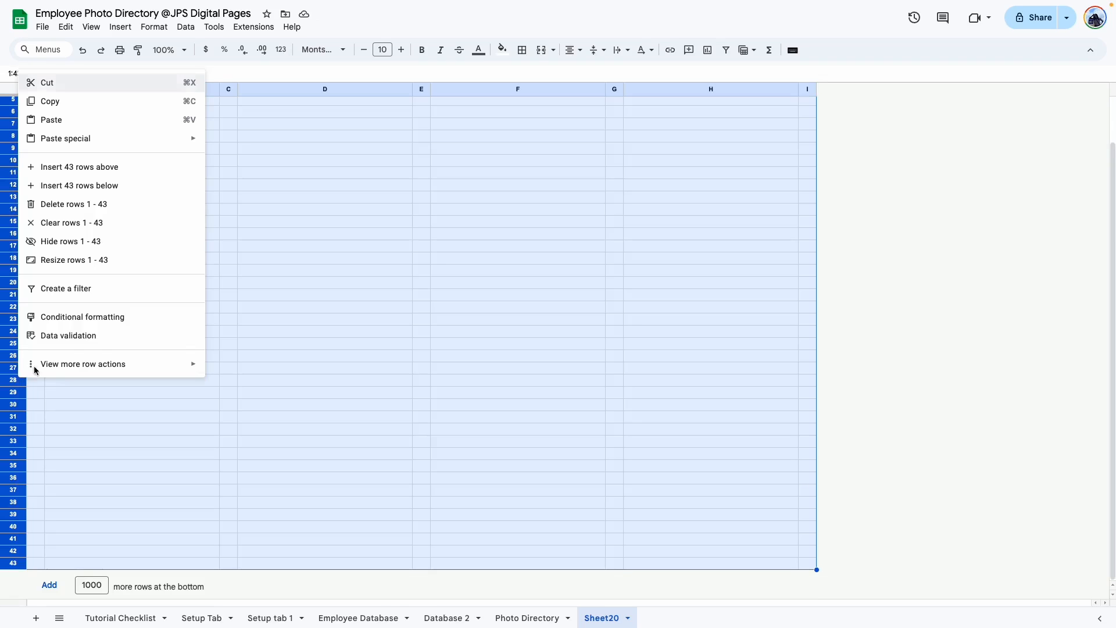
{"action": "left_click", "coordinate": [87, 265]}
{"action": "left_click", "coordinate": [514, 315]}
{"action": "type", "text": "30"}
{"action": "key", "text": "Return"}
{"action": "left_click", "coordinate": [286, 279]}
Merge cells B2:H2 into one title cell and increase the height of row 2.
{"action": "left_click_drag", "start_coordinate": [187, 128], "coordinate": [727, 134]}
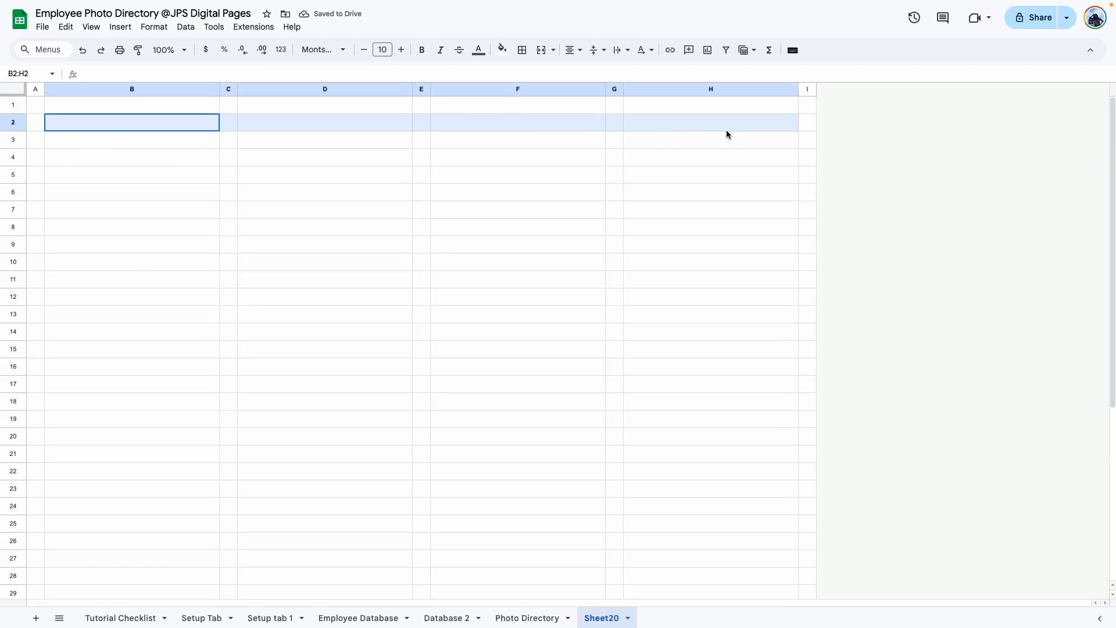
{"action": "left_click", "coordinate": [542, 50]}
{"action": "left_click", "coordinate": [12, 123]}
{"action": "right_click", "coordinate": [11, 122]}
{"action": "left_click", "coordinate": [150, 316]}
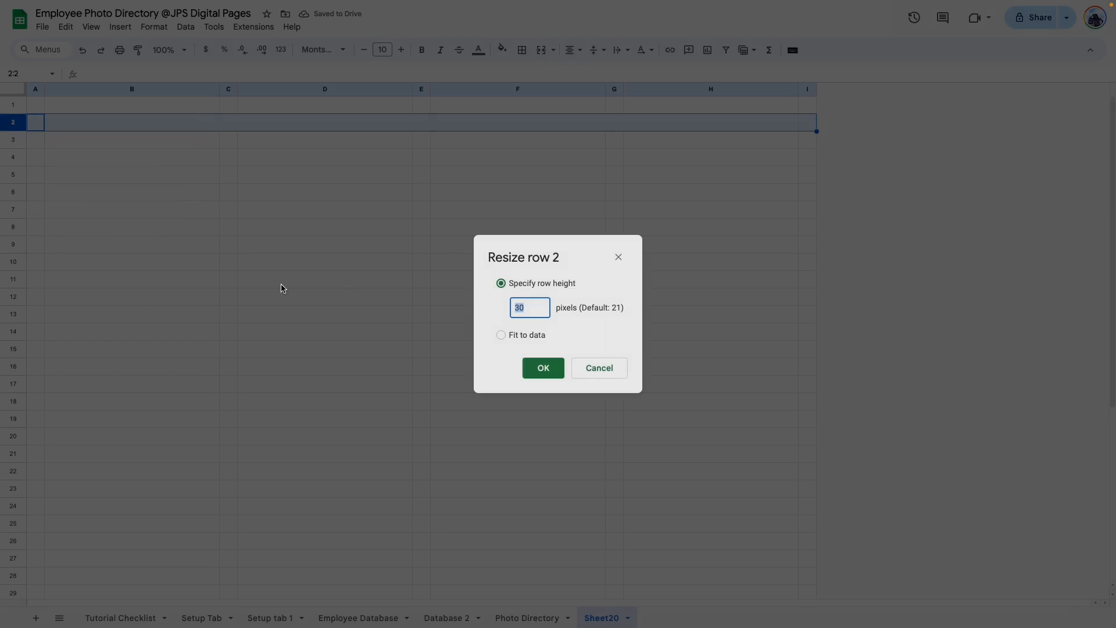
{"action": "type", "text": "3"}
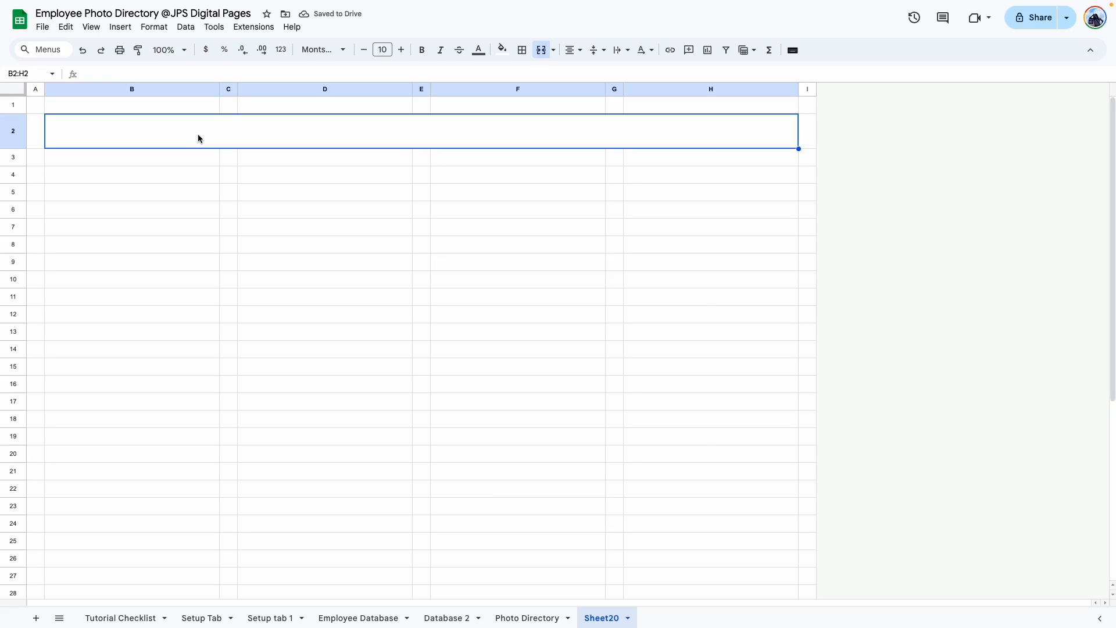
Enter the title PHOTO DIRECTORY in the merged cell B2:H2.
{"action": "type", "text": "pho"}
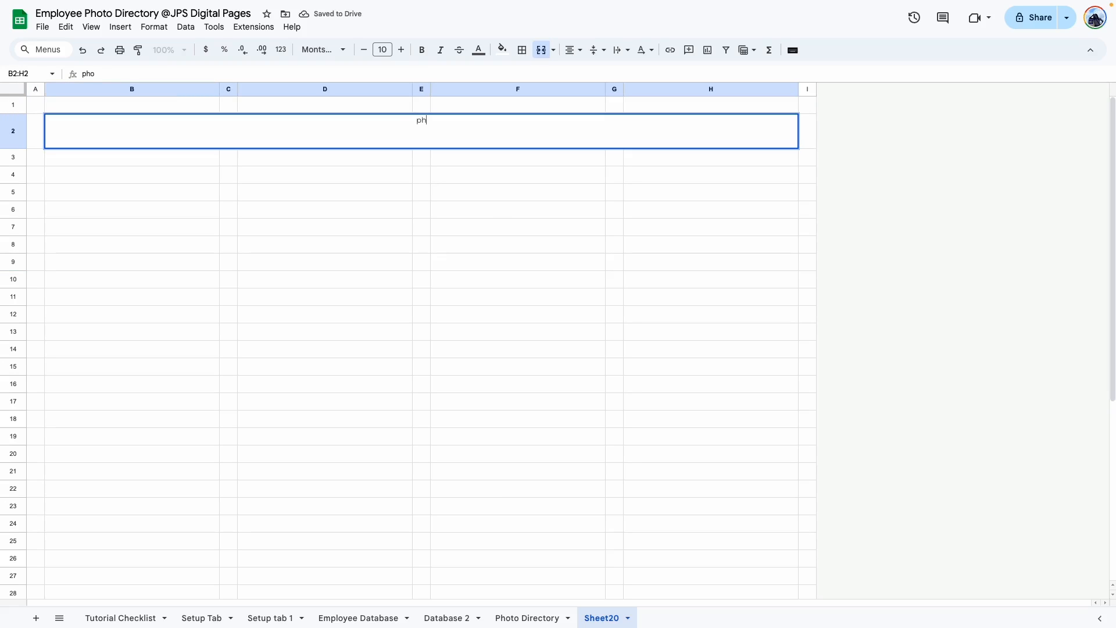
{"action": "type", "text": "PHOTO DIRECTORY"}
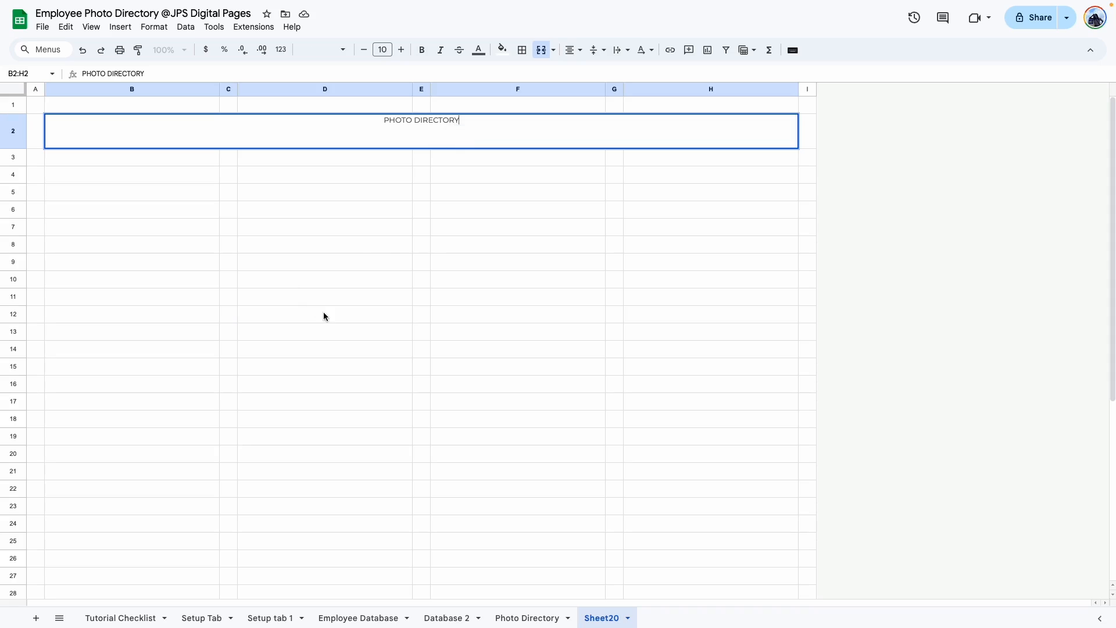
{"action": "left_click", "coordinate": [323, 314]}
Format the PHOTO DIRECTORY title as bold, size 24, with a light beige fill.
{"action": "left_click", "coordinate": [410, 144]}
{"action": "left_click", "coordinate": [382, 50]}
{"action": "left_click", "coordinate": [401, 237]}
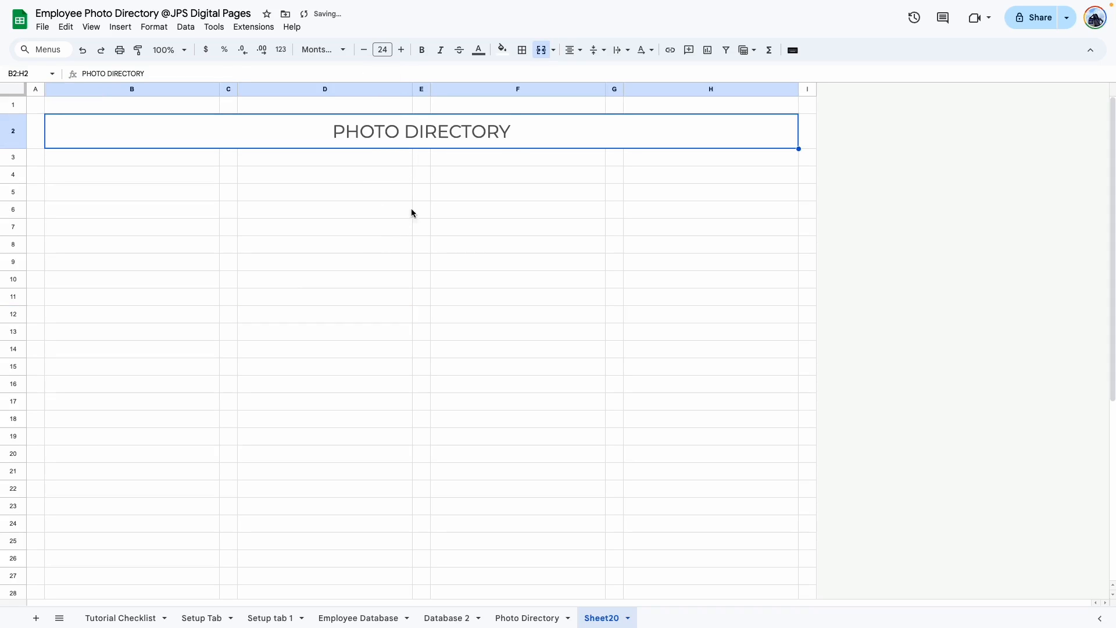
{"action": "left_click", "coordinate": [422, 50]}
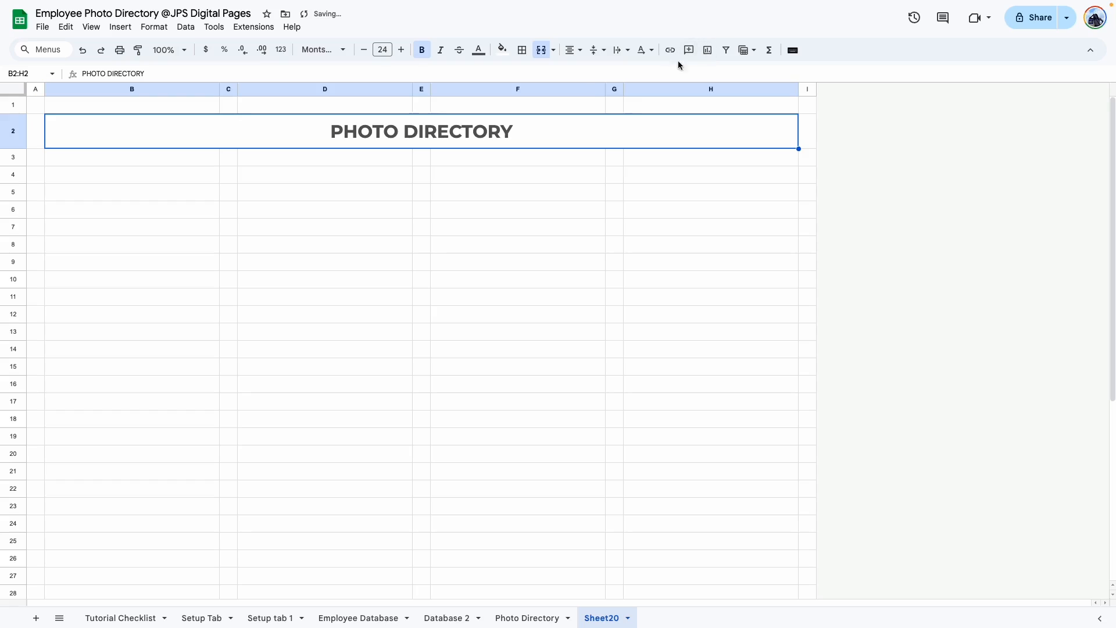
{"action": "left_click", "coordinate": [502, 49]}
{"action": "left_click", "coordinate": [504, 211]}
{"action": "left_click", "coordinate": [325, 244]}
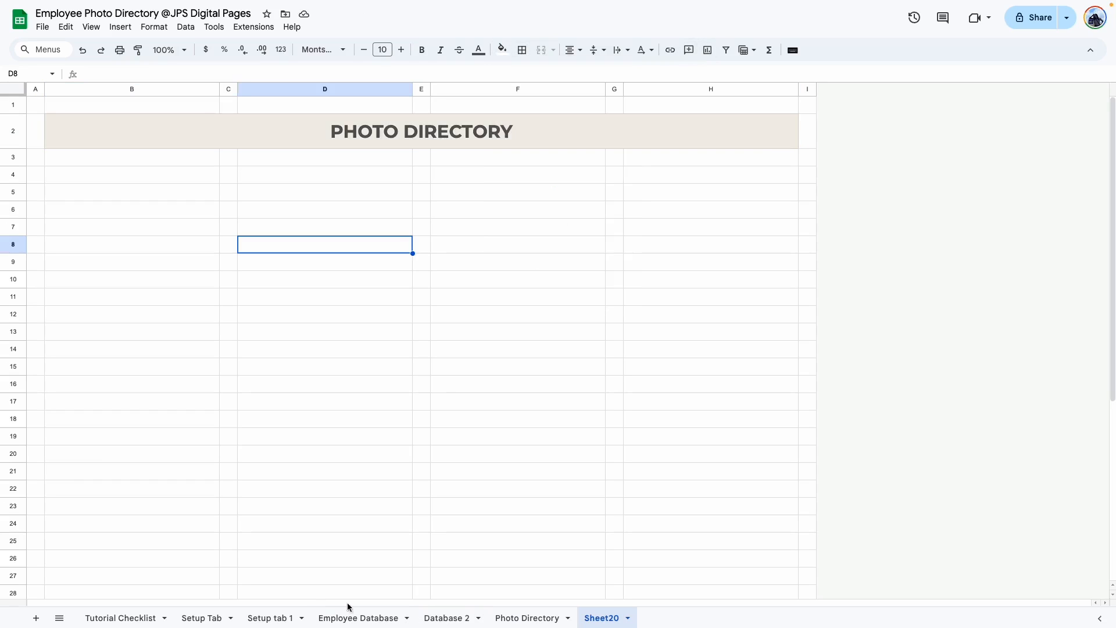
Examine the first cards on the finished Photo Directory sheet, going through cells B4 to B10 from the name dropdown to the date.
{"action": "left_click", "coordinate": [527, 618]}
{"action": "left_click_drag", "start_coordinate": [105, 205], "coordinate": [137, 480]}
{"action": "left_click_drag", "start_coordinate": [309, 207], "coordinate": [321, 480]}
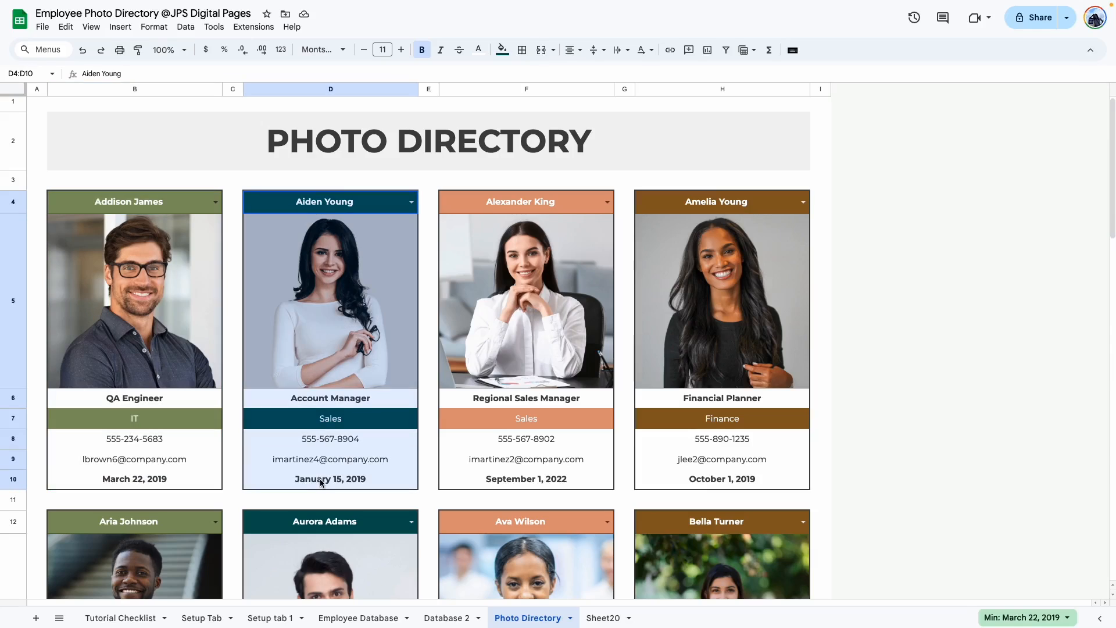
{"action": "left_click", "coordinate": [855, 385]}
{"action": "left_click", "coordinate": [232, 180]}
{"action": "left_click", "coordinate": [147, 207]}
{"action": "left_click", "coordinate": [100, 340]}
{"action": "left_click", "coordinate": [82, 403]}
{"action": "left_click", "coordinate": [95, 419]}
{"action": "left_click", "coordinate": [95, 437]}
{"action": "left_click", "coordinate": [93, 461]}
{"action": "left_click", "coordinate": [99, 479]}
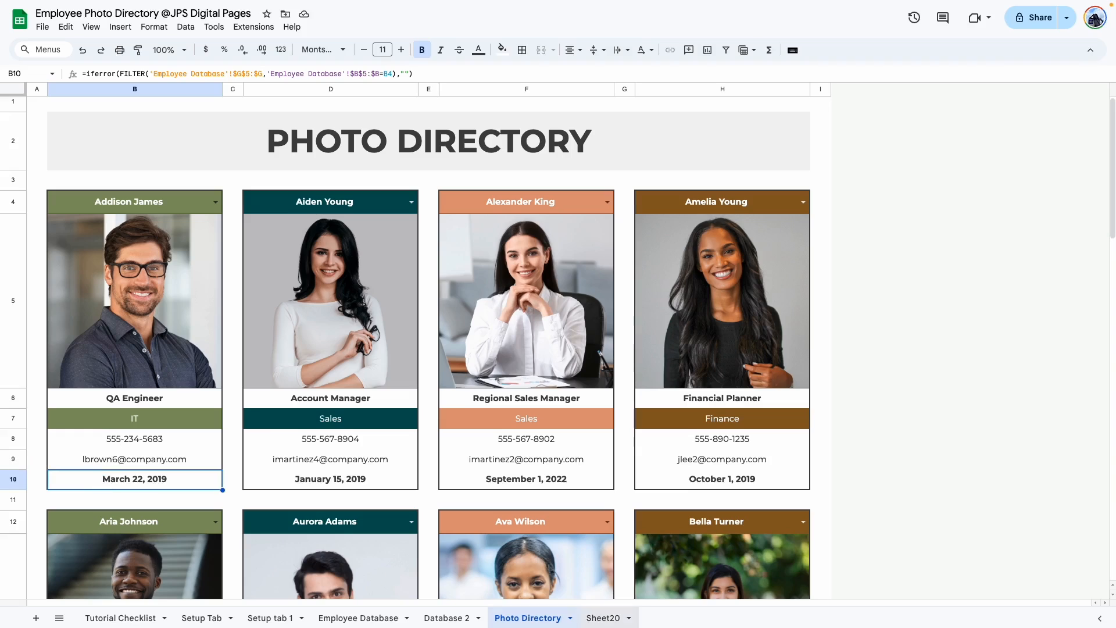
Rename Sheet20 as Photo Directory 2 and outline cells B4:B10 with a medium-thick dark gray outer border.
{"action": "left_click", "coordinate": [592, 622]}
{"action": "left_click_drag", "start_coordinate": [61, 175], "coordinate": [75, 274]}
{"action": "left_click", "coordinate": [523, 50]}
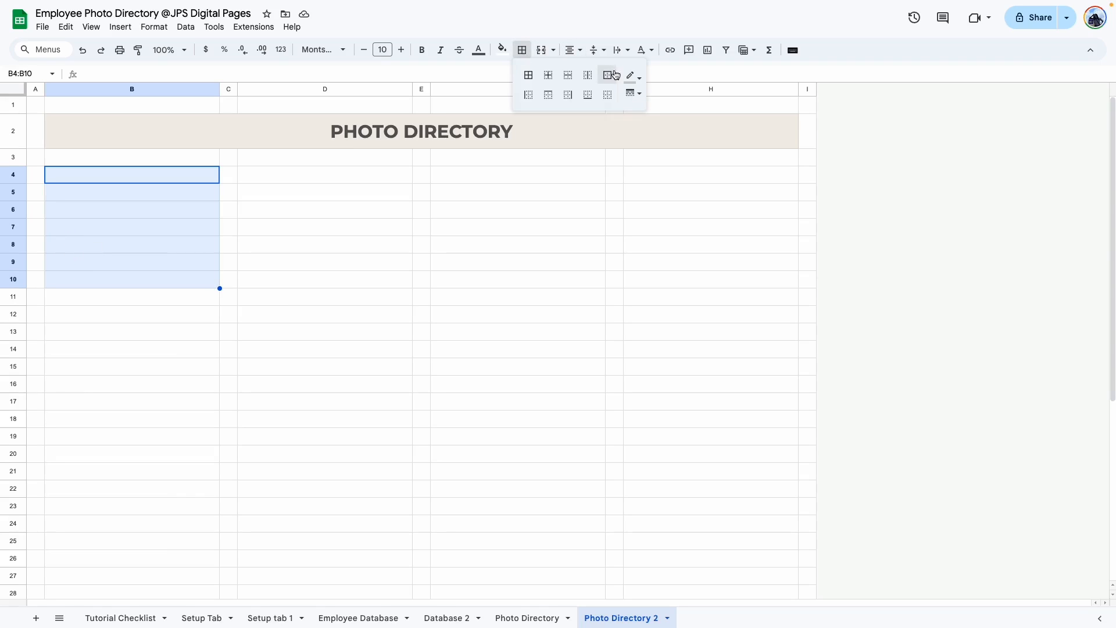
{"action": "left_click", "coordinate": [633, 76]}
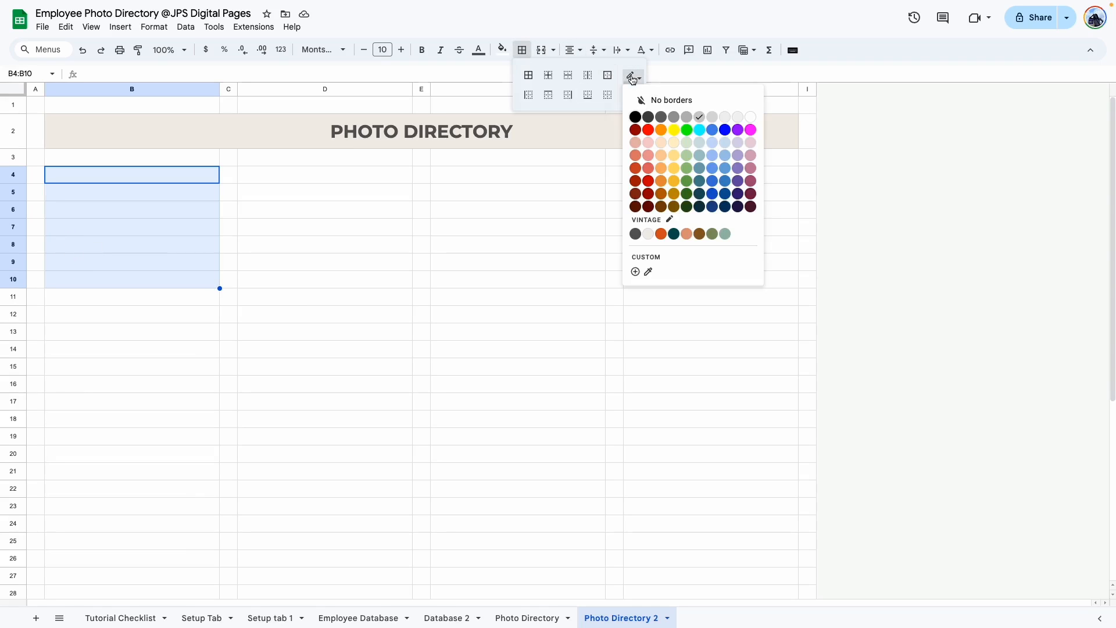
{"action": "left_click", "coordinate": [665, 119]}
{"action": "left_click", "coordinate": [632, 93]}
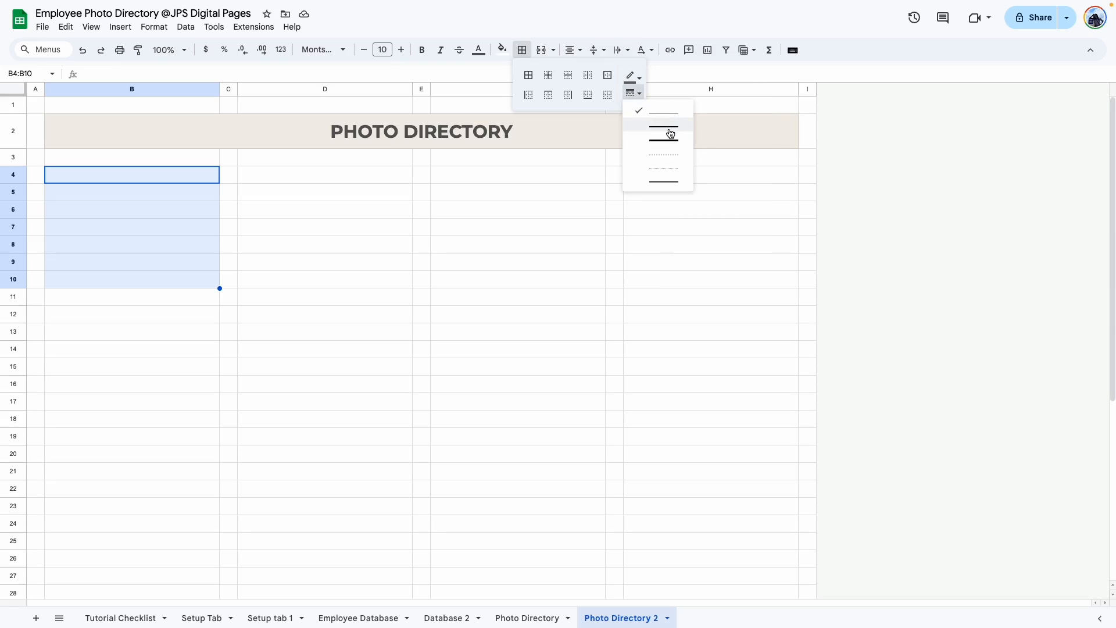
{"action": "left_click", "coordinate": [663, 127]}
{"action": "left_click", "coordinate": [608, 76]}
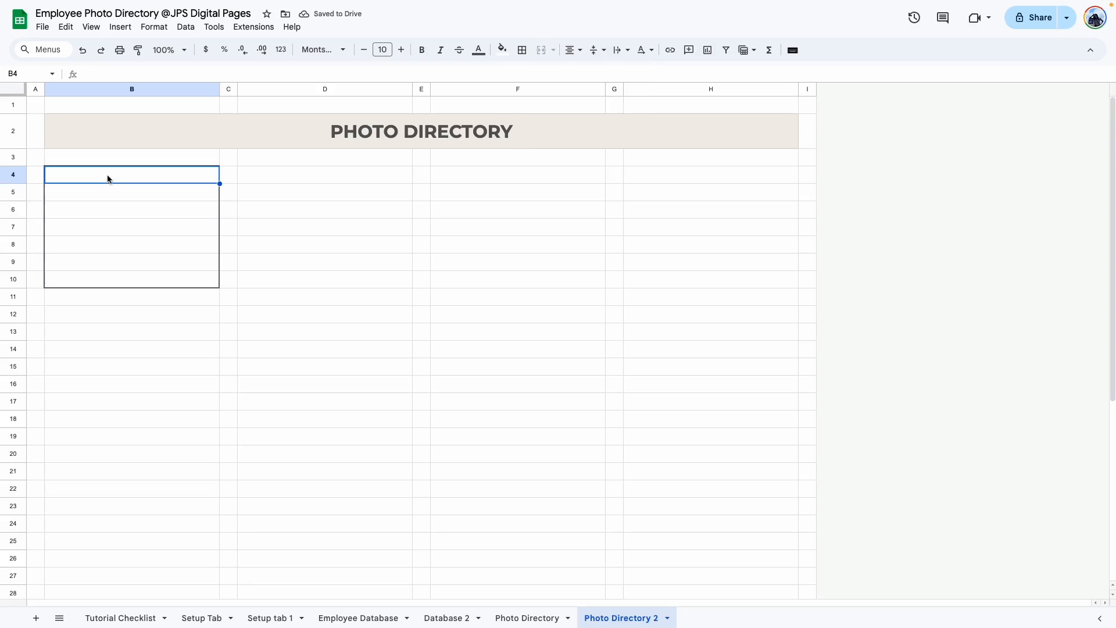
Set the height of row 5, the card's photo row, to 300 pixels.
{"action": "left_click", "coordinate": [98, 195]}
{"action": "left_click", "coordinate": [142, 209]}
{"action": "left_click", "coordinate": [128, 194]}
{"action": "left_click", "coordinate": [13, 193]}
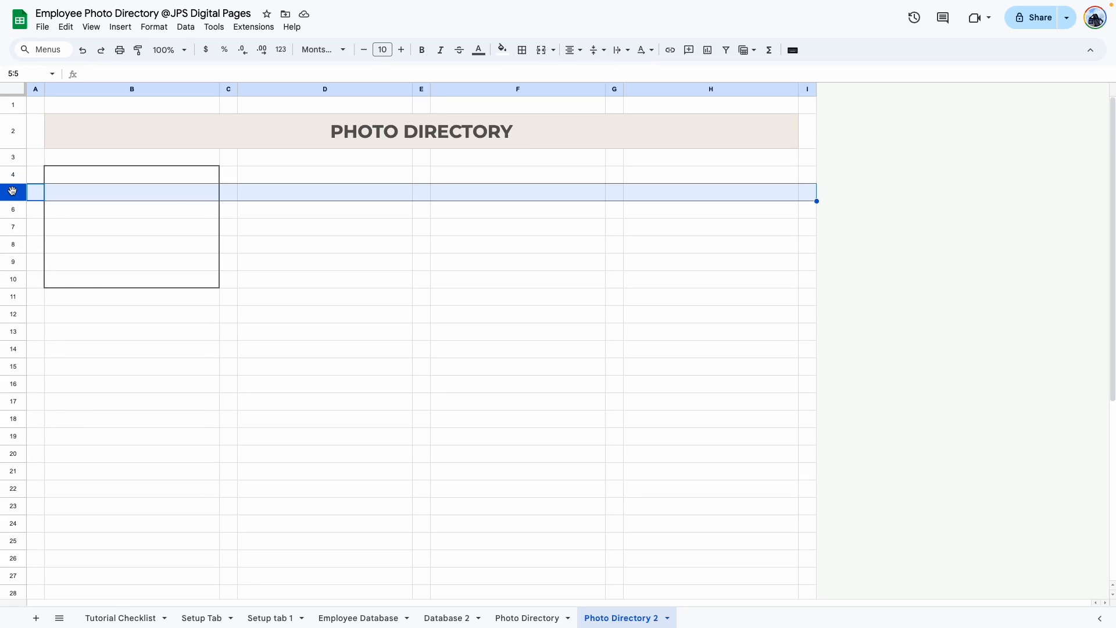
{"action": "right_click", "coordinate": [12, 194]}
{"action": "left_click", "coordinate": [91, 383]}
{"action": "type", "text": "300"}
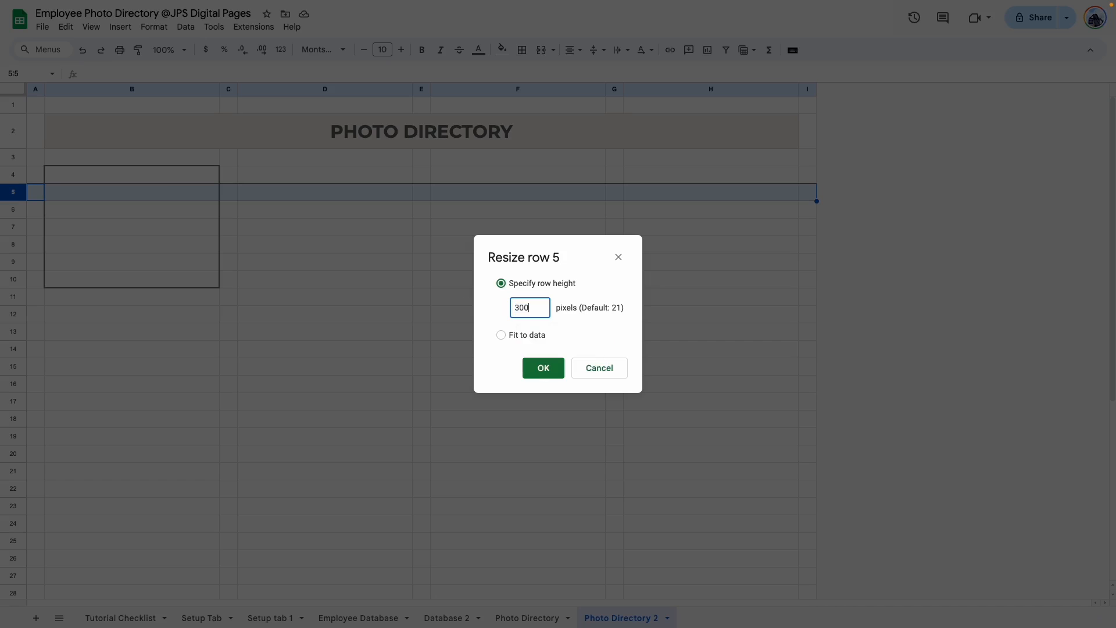
{"action": "key", "text": "Return"}
{"action": "left_click", "coordinate": [324, 401]}
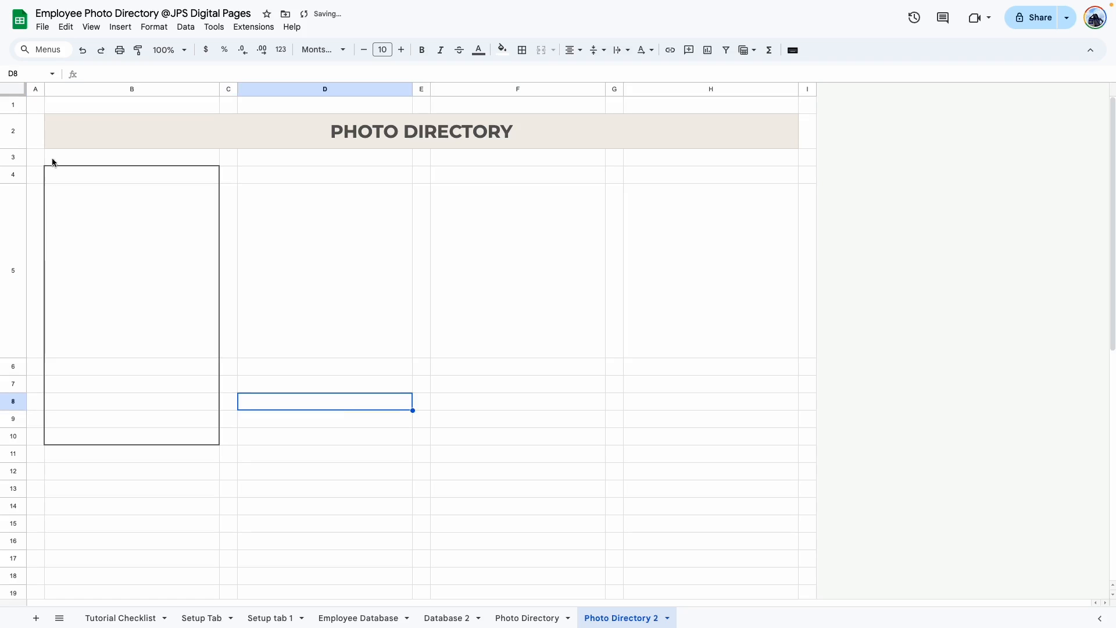
After checking the name dropdown in the Photo Directory sheet's first card, add a Dropdown (from a range) rule to B4 of Photo Directory 2.
{"action": "left_click", "coordinate": [151, 178]}
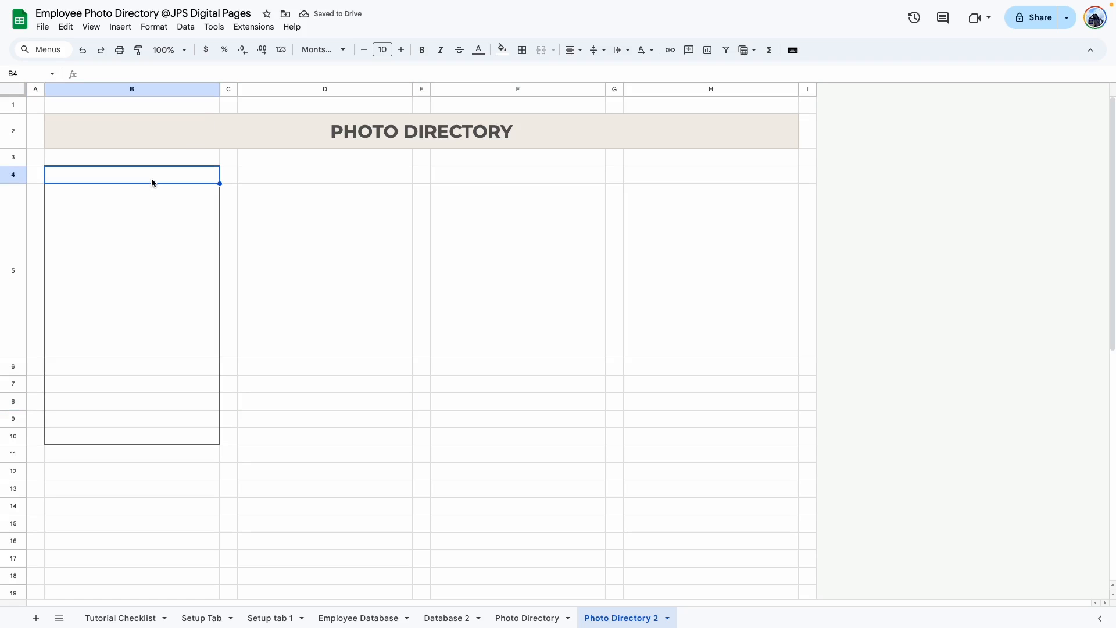
{"action": "left_click", "coordinate": [511, 618]}
{"action": "left_click", "coordinate": [217, 205]}
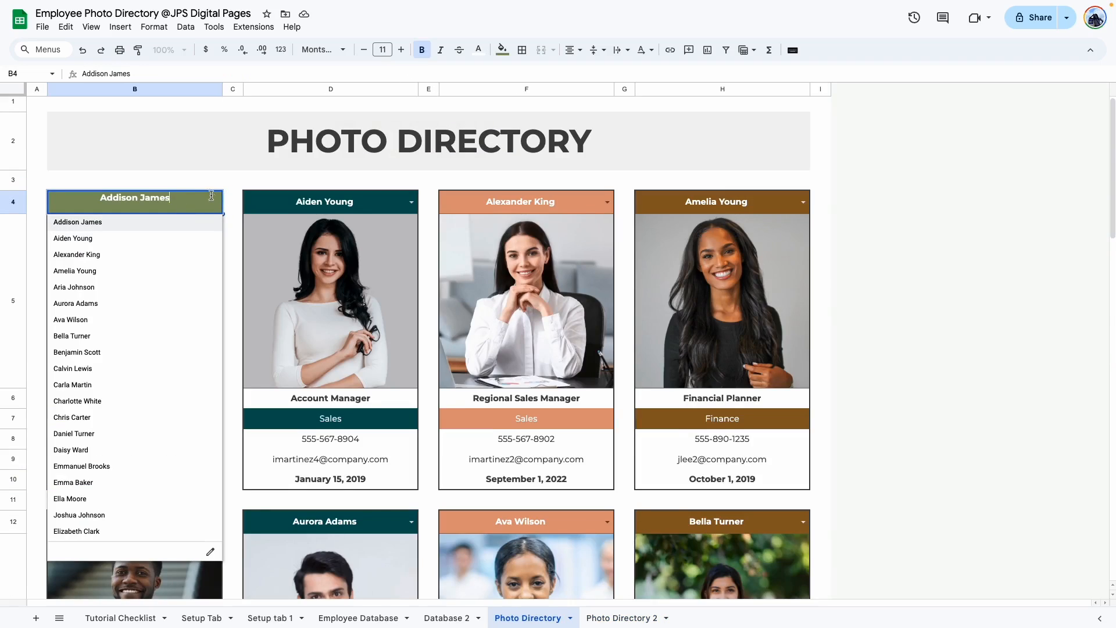
{"action": "left_click", "coordinate": [234, 238]}
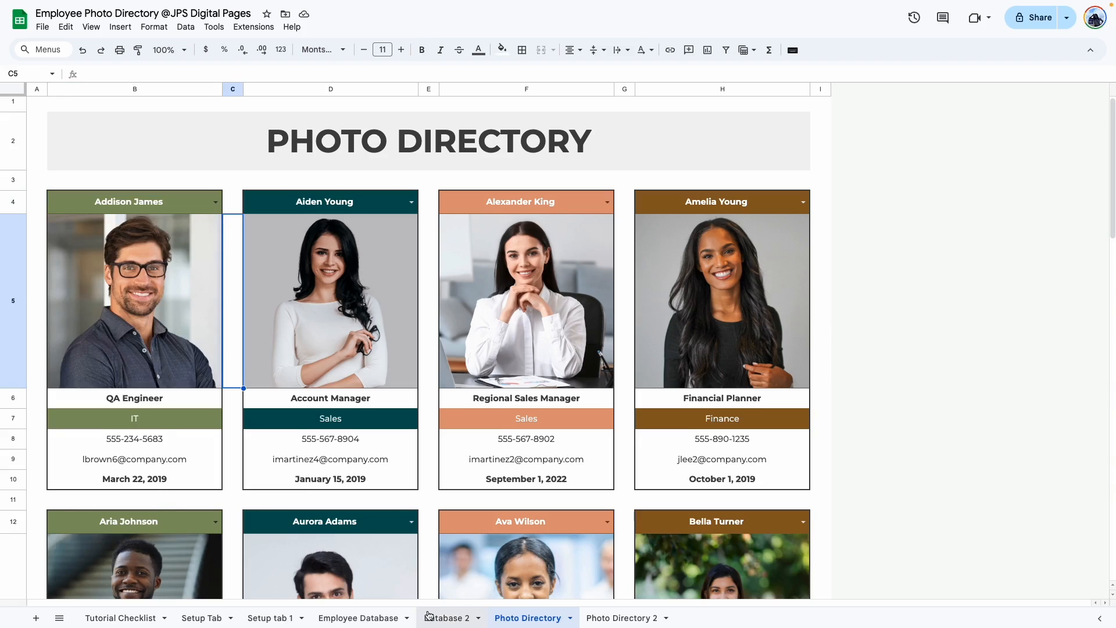
{"action": "left_click", "coordinate": [622, 618]}
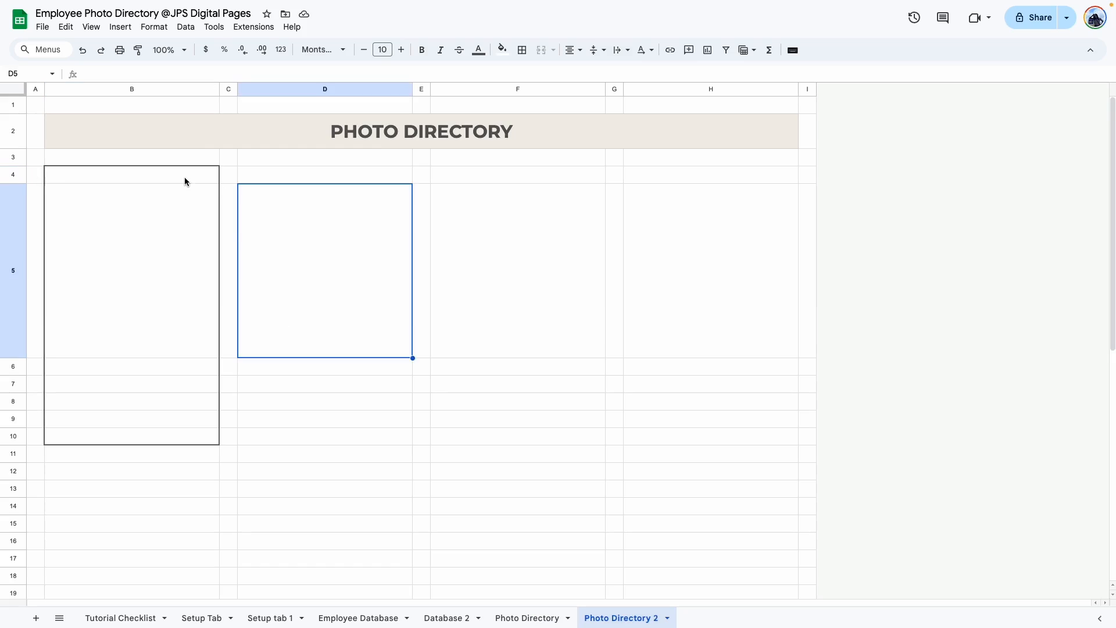
{"action": "left_click", "coordinate": [310, 299]}
{"action": "left_click", "coordinate": [154, 177]}
{"action": "left_click", "coordinate": [120, 26]}
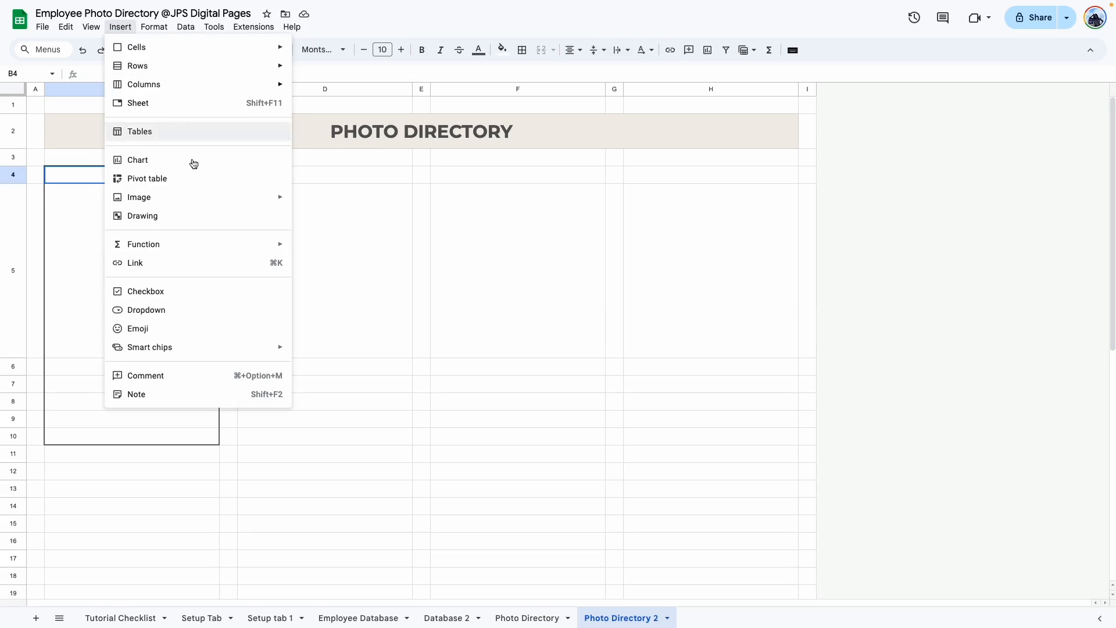
{"action": "left_click", "coordinate": [139, 309]}
{"action": "left_click", "coordinate": [1008, 155]}
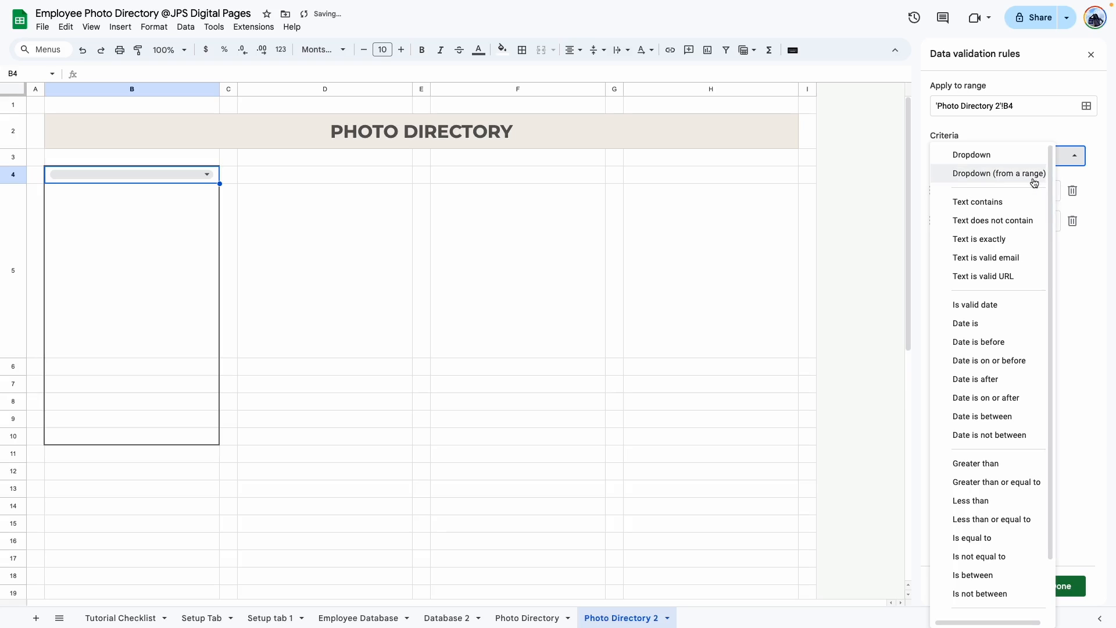
{"action": "left_click", "coordinate": [1028, 175]}
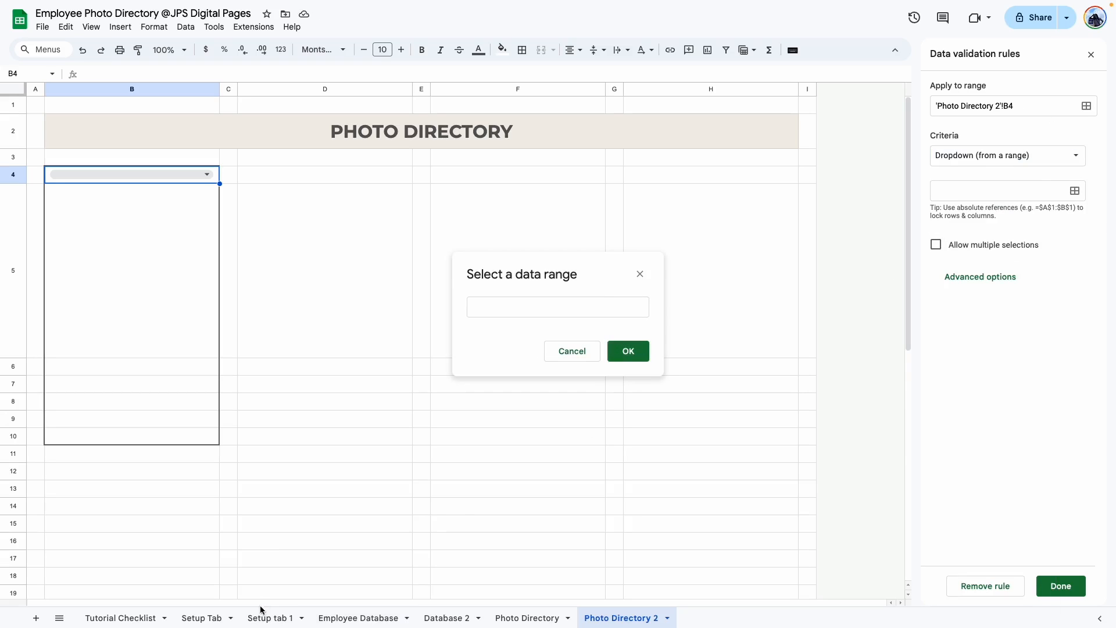
Set the dropdown's source to the open-ended Name column range 'Database 2'!B6:B.
{"action": "left_click", "coordinate": [448, 620]}
{"action": "left_click", "coordinate": [127, 174]}
{"action": "left_click_drag", "start_coordinate": [126, 175], "coordinate": [129, 525]}
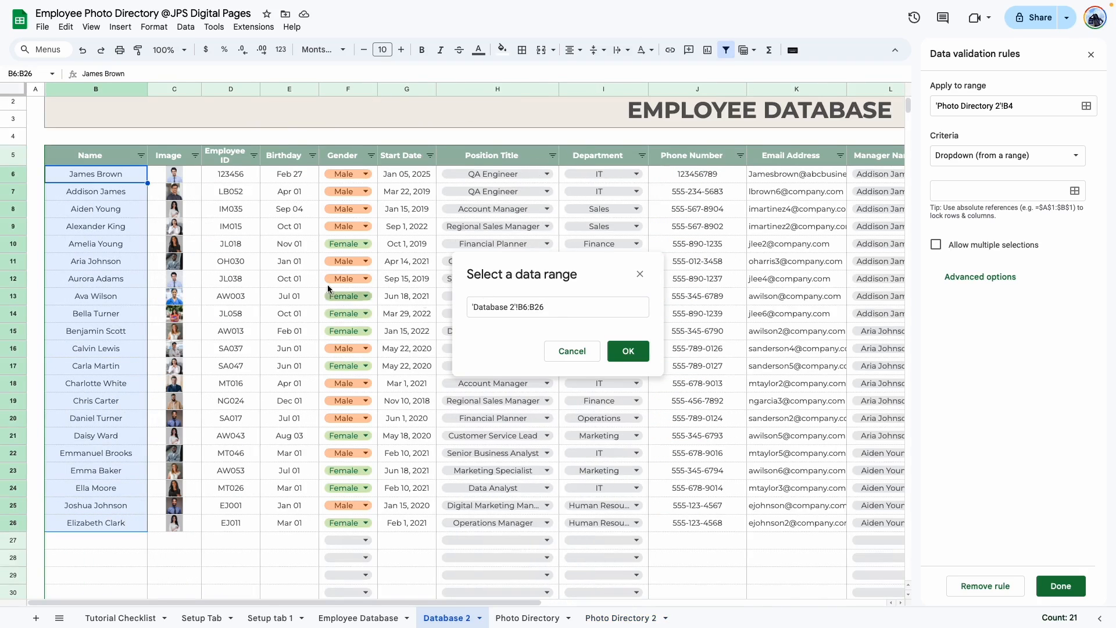
{"action": "left_click", "coordinate": [567, 307]}
{"action": "key", "text": "BackSpace"}
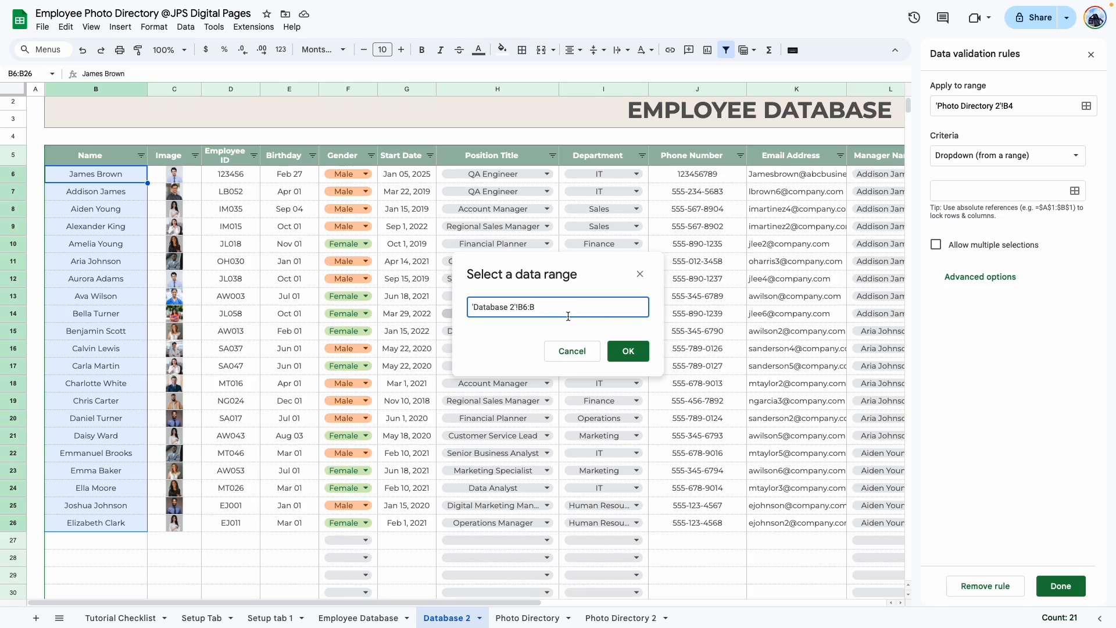
{"action": "left_click", "coordinate": [635, 361]}
Set the dropdown's display style to Arrow in the advanced options and save the validation rule.
{"action": "scroll", "coordinate": [982, 533], "scroll_direction": "down", "scroll_amount": 6}
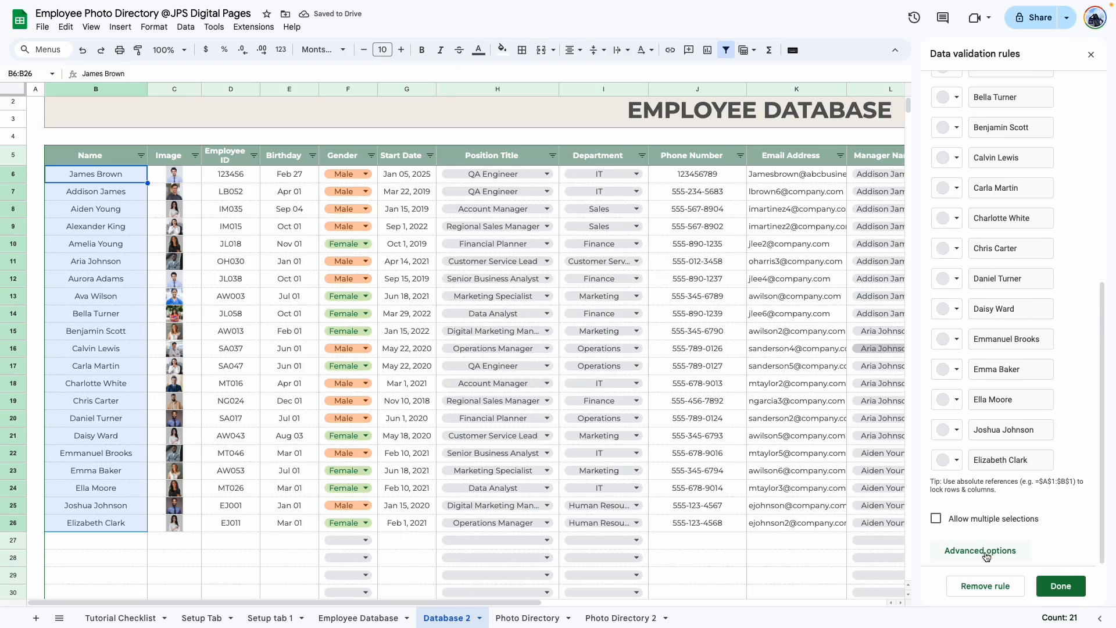
{"action": "left_click", "coordinate": [987, 556]}
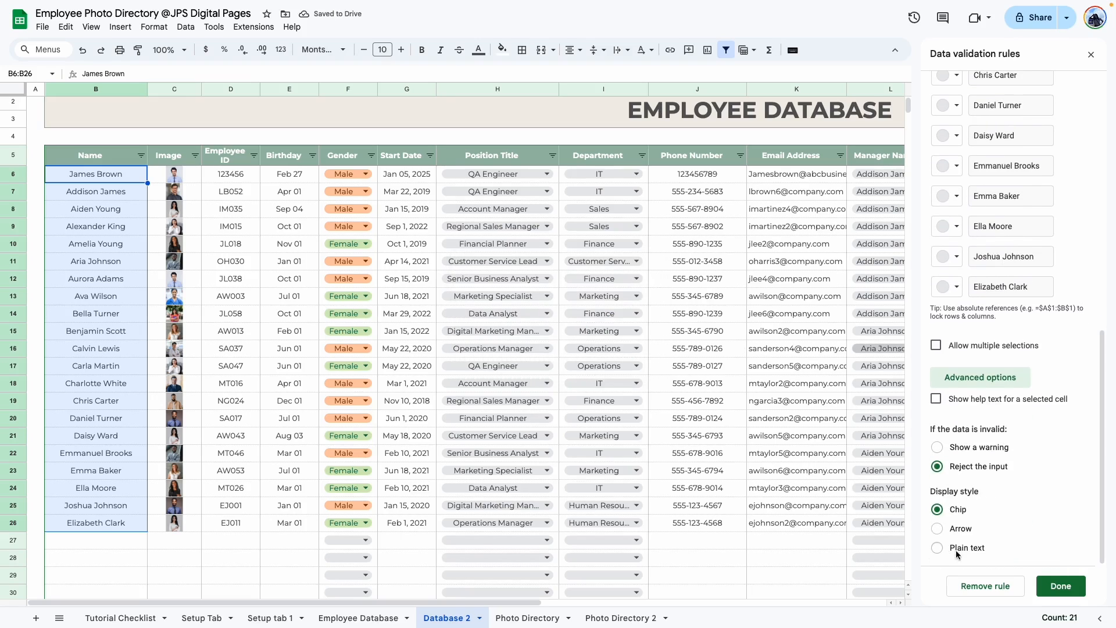
{"action": "left_click", "coordinate": [939, 530]}
{"action": "left_click", "coordinate": [938, 549]}
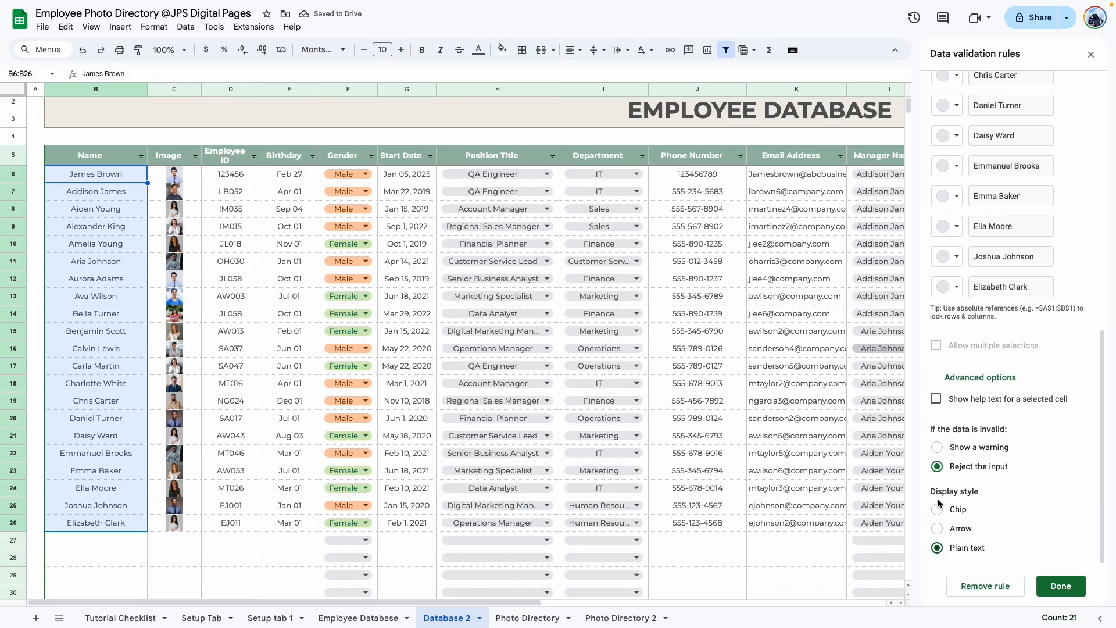
{"action": "left_click", "coordinate": [937, 528]}
{"action": "left_click", "coordinate": [1061, 585]}
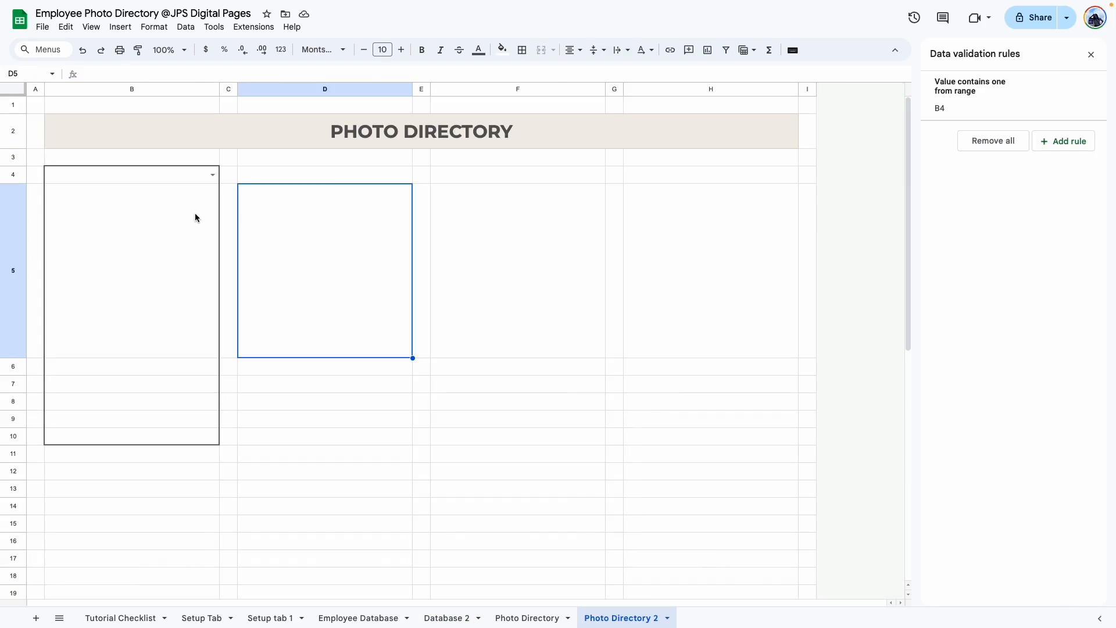
Change the display style of B4's name dropdown rule from the range to plain text and save the rule.
{"action": "left_click", "coordinate": [195, 178]}
{"action": "left_click", "coordinate": [948, 113]}
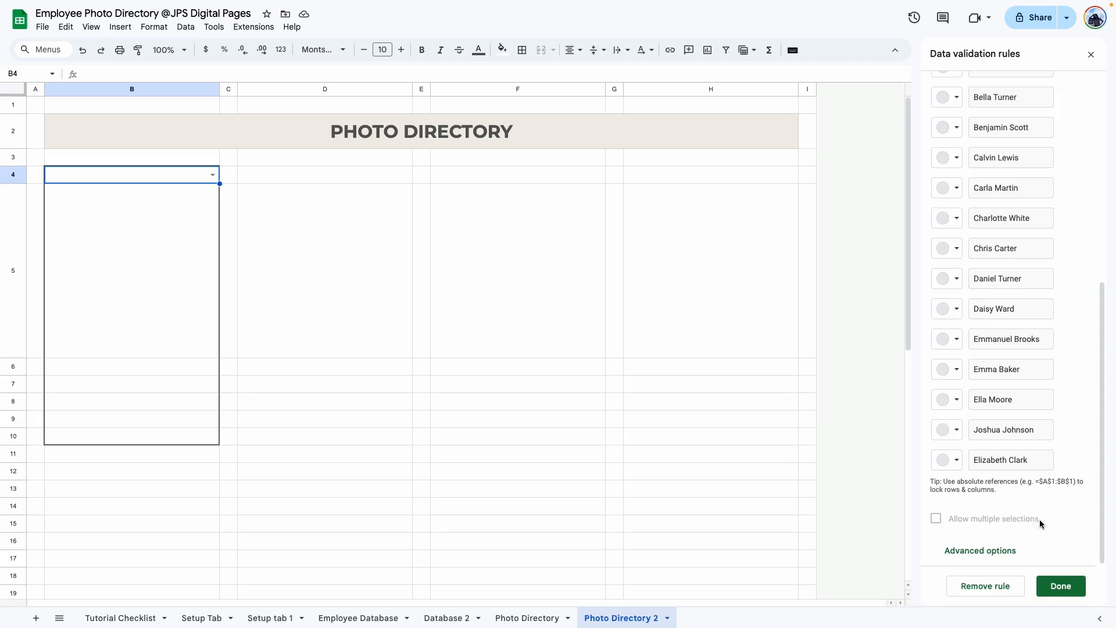
{"action": "left_click", "coordinate": [981, 551]}
{"action": "left_click", "coordinate": [1059, 586]}
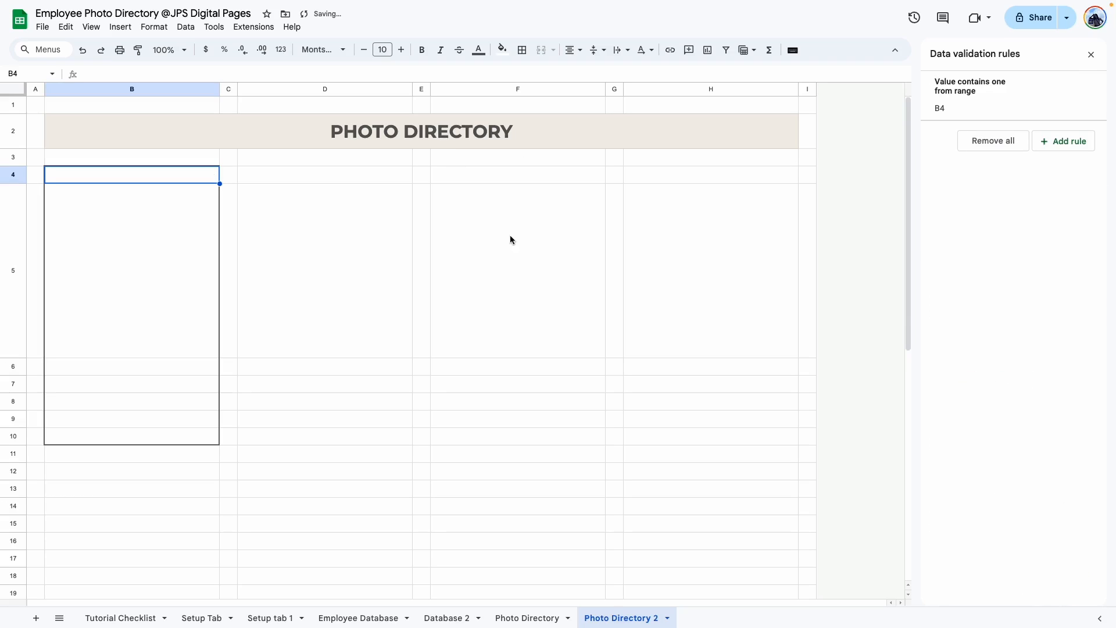
{"action": "left_click", "coordinate": [258, 283]}
Test the name dropdown in B4 by picking the second employee name in its list.
{"action": "left_click", "coordinate": [119, 180]}
{"action": "left_click", "coordinate": [120, 177]}
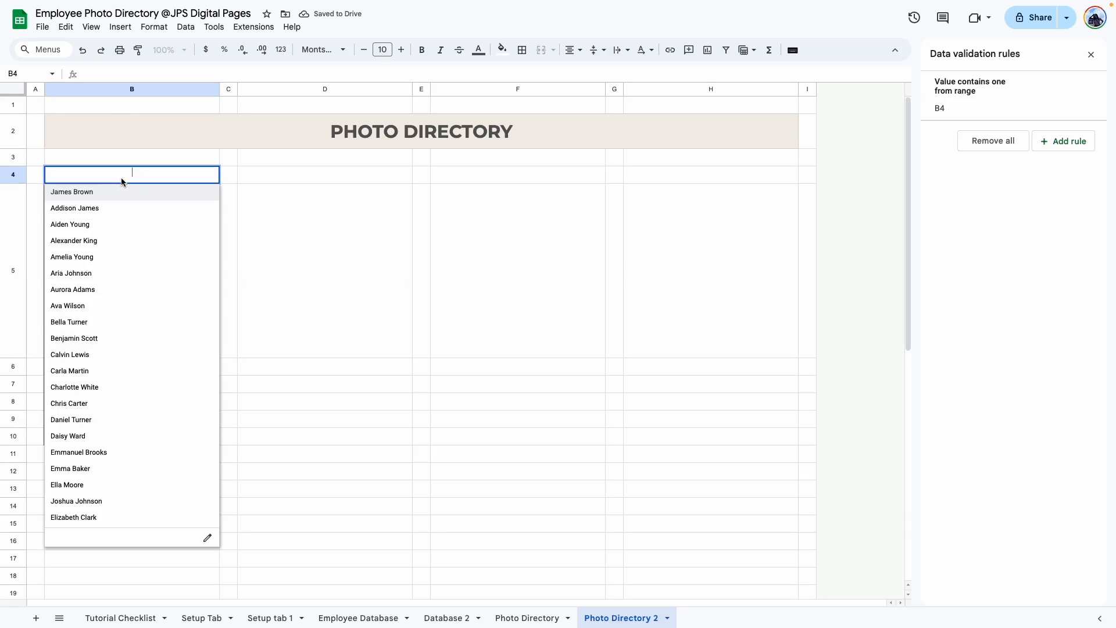
{"action": "left_click", "coordinate": [147, 209]}
{"action": "left_click", "coordinate": [163, 250]}
{"action": "left_click", "coordinate": [337, 271]}
{"action": "left_click", "coordinate": [285, 469]}
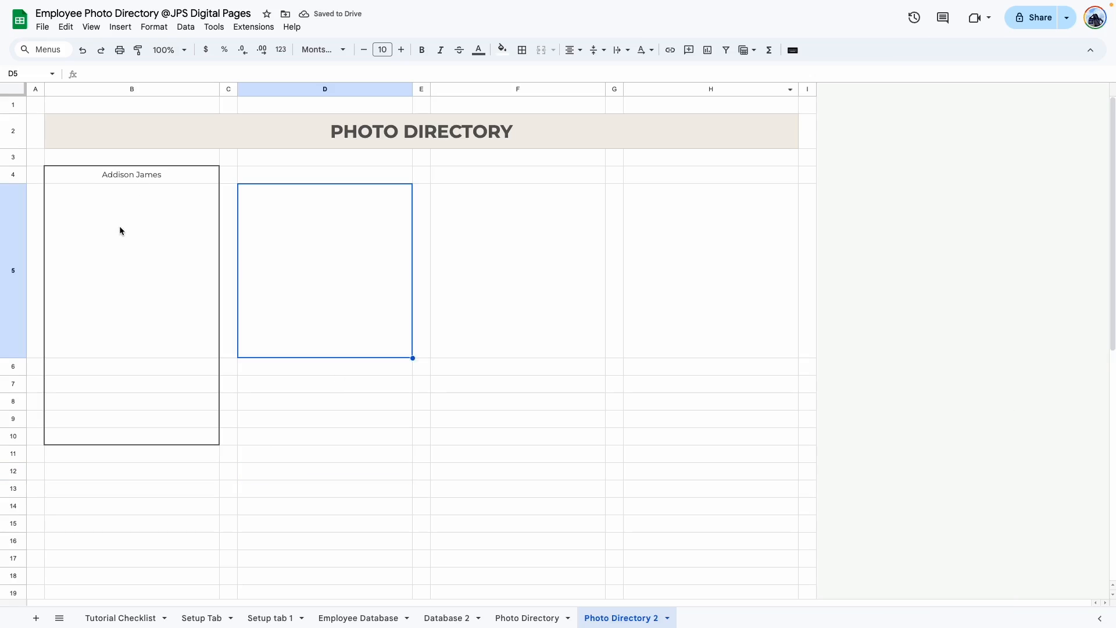
Add a dark outline around B5:B10 and lighter horizontal lines between its rows, below the card's name cell.
{"action": "left_click", "coordinate": [124, 232]}
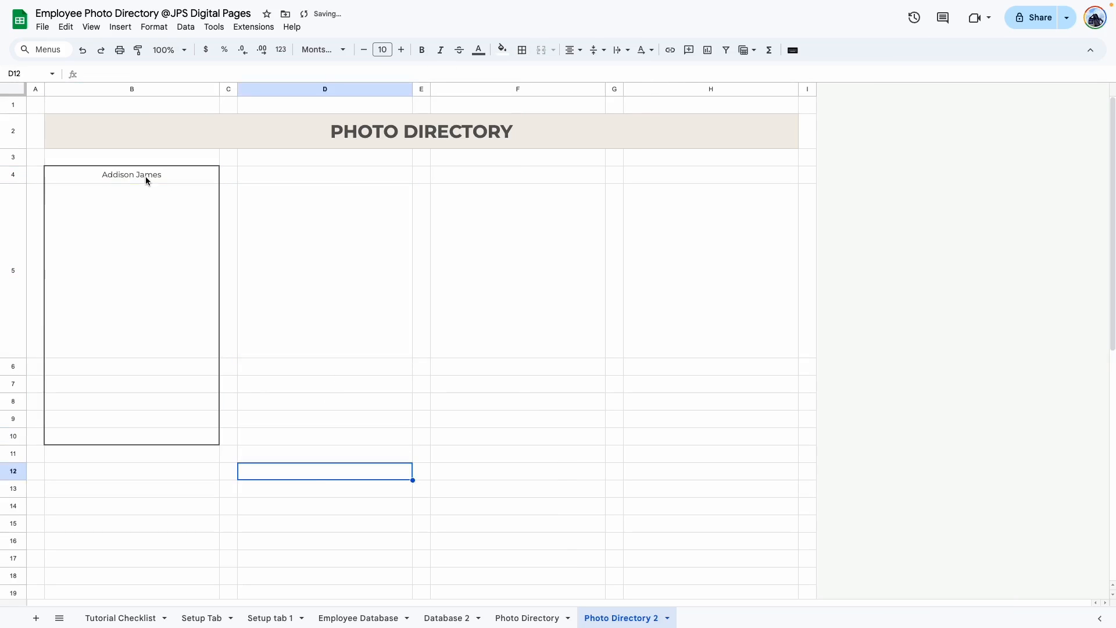
{"action": "left_click_drag", "start_coordinate": [147, 189], "coordinate": [167, 431]}
{"action": "left_click", "coordinate": [522, 50]}
{"action": "left_click", "coordinate": [566, 74]}
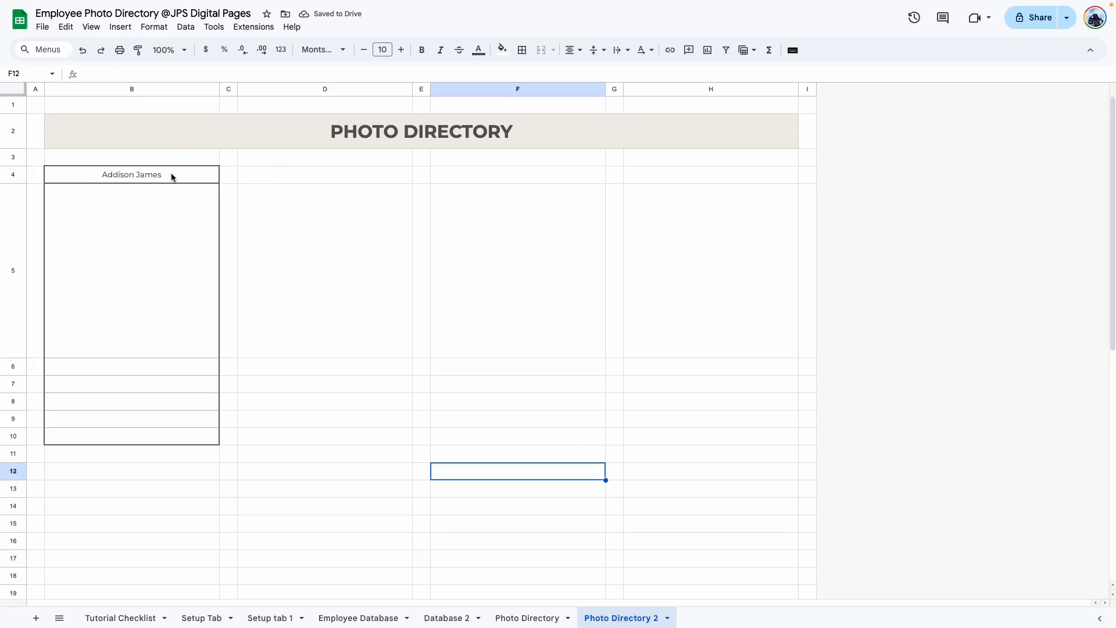
Copy the formatting of the first card, B4:B10, to D4:D10, F4:F10 and H4:H10.
{"action": "left_click_drag", "start_coordinate": [171, 176], "coordinate": [190, 437]}
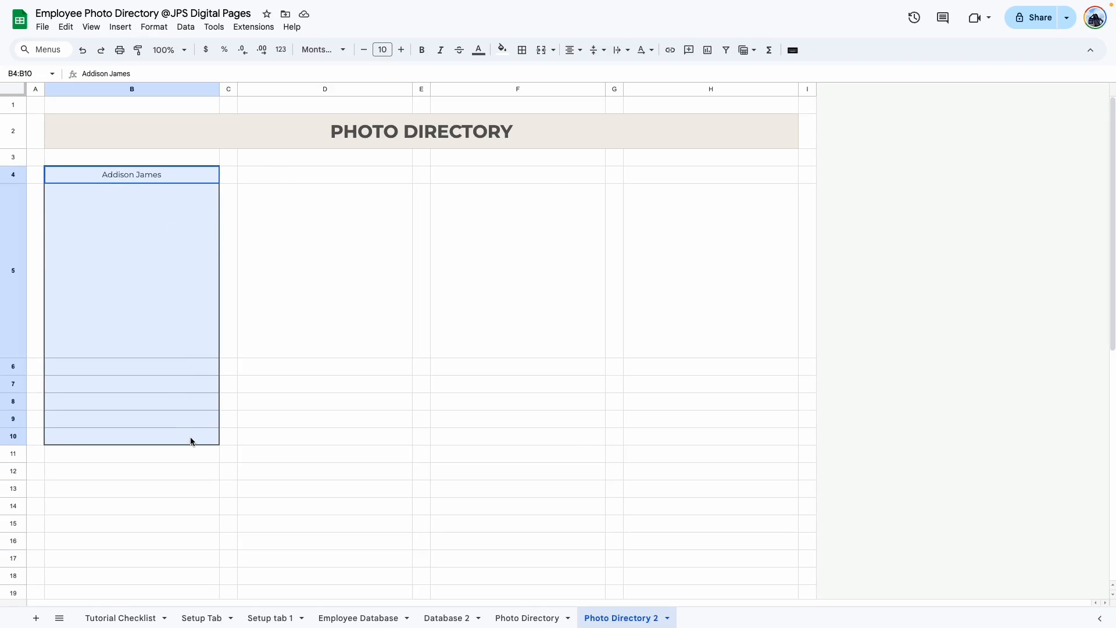
{"action": "left_click", "coordinate": [138, 50]}
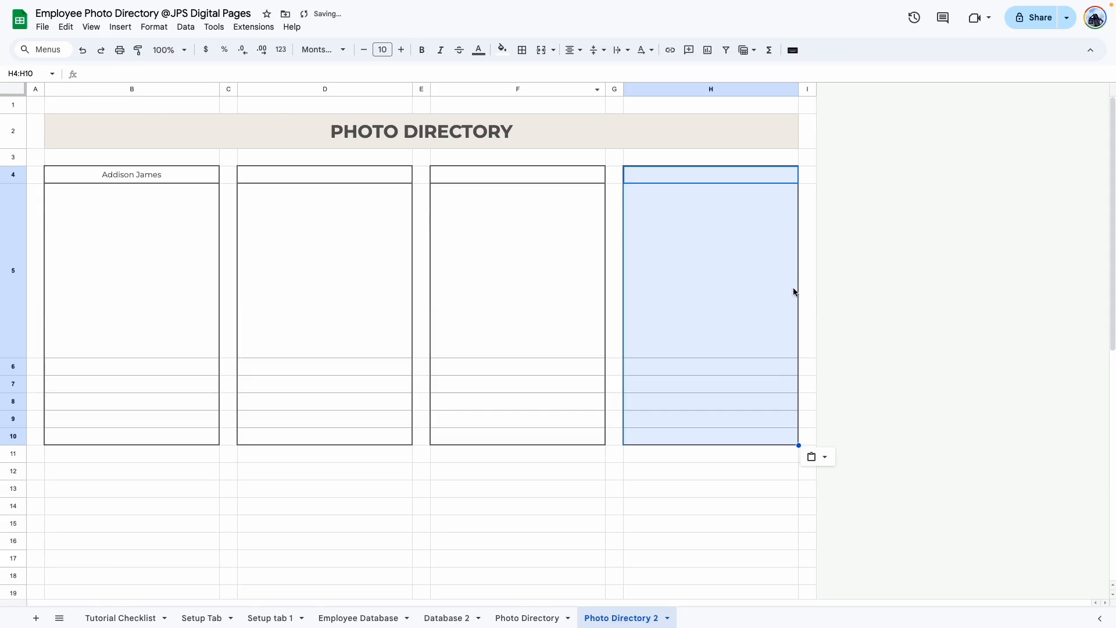
{"action": "left_click", "coordinate": [808, 383]}
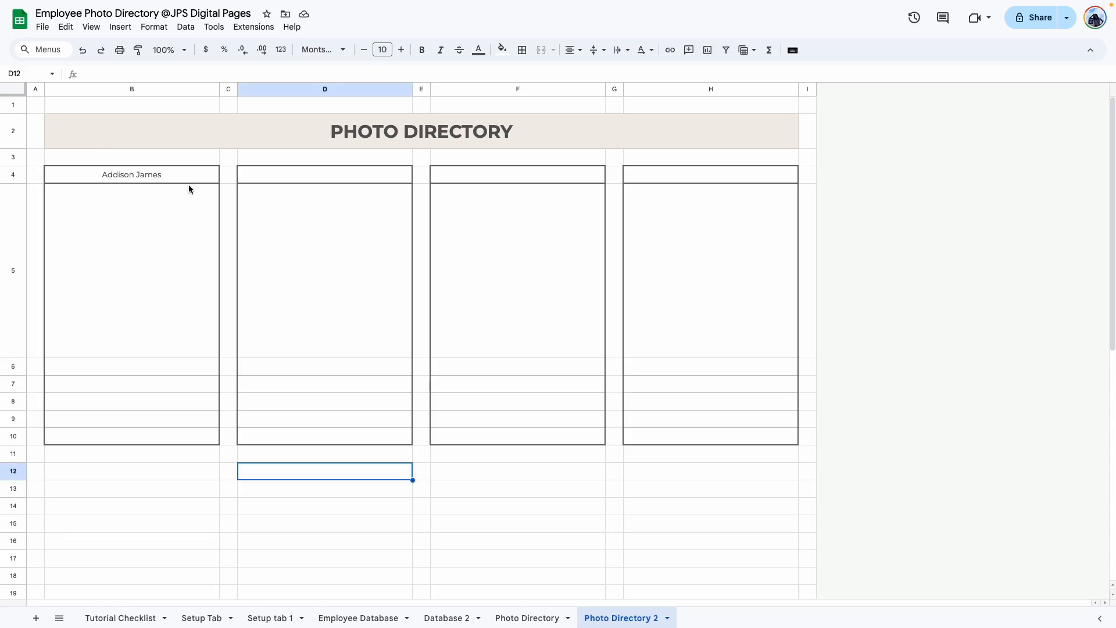
Clear the name in B4 and copy the formatting of the card row B4:H10 to B12:H18.
{"action": "left_click", "coordinate": [191, 179]}
{"action": "key", "text": "Delete"}
{"action": "mouse_move", "coordinate": [191, 179]}
{"action": "left_mouse_down"}
{"action": "mouse_move", "coordinate": [347, 240]}
{"action": "mouse_move", "coordinate": [715, 437]}
{"action": "left_mouse_up"}
{"action": "left_click", "coordinate": [138, 50]}
{"action": "scroll", "coordinate": [257, 353], "scroll_direction": "down", "scroll_amount": 2}
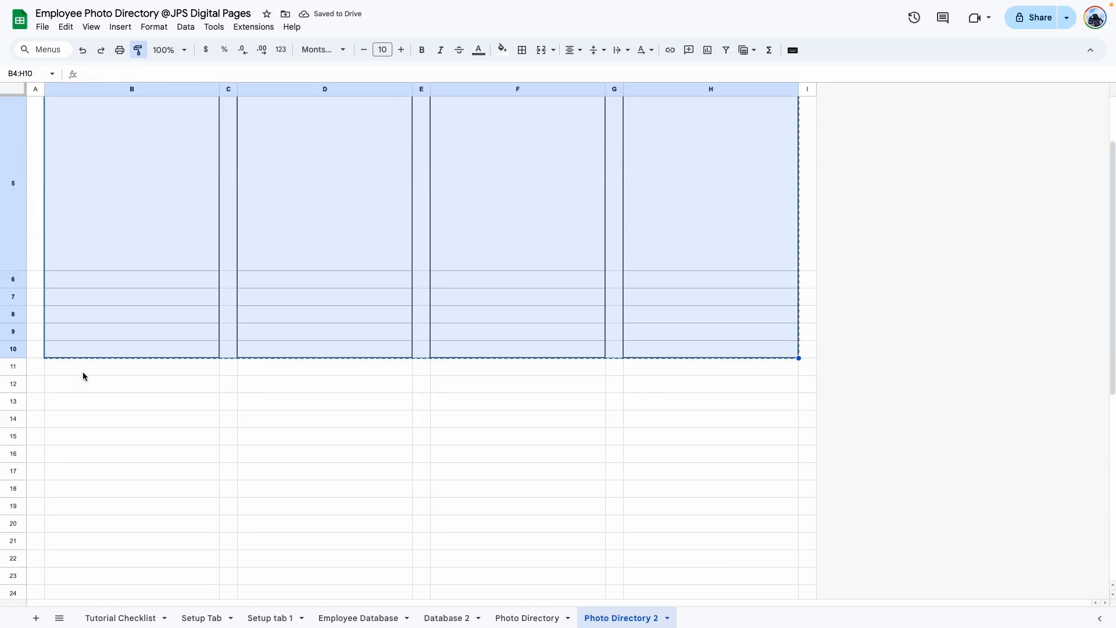
{"action": "left_click", "coordinate": [65, 388]}
Copy the card row formatting to B20:H26, B28:H34 and B36:H42.
{"action": "scroll", "coordinate": [79, 199], "scroll_direction": "down", "scroll_amount": 5}
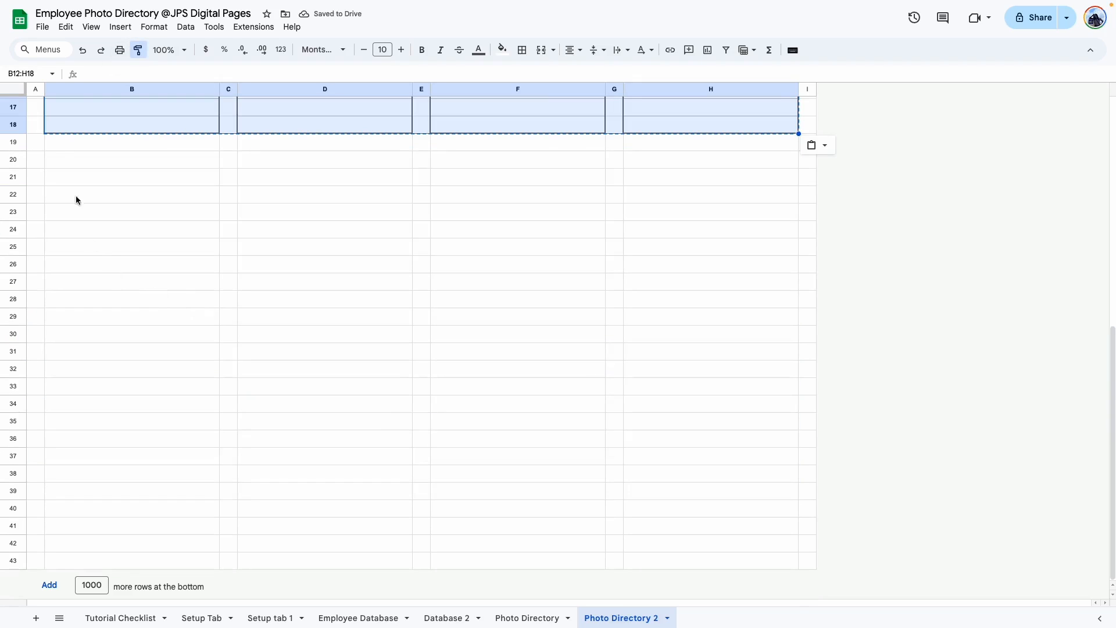
{"action": "left_click", "coordinate": [55, 164]}
{"action": "left_click", "coordinate": [138, 50]}
{"action": "left_click", "coordinate": [87, 298]}
{"action": "left_click", "coordinate": [138, 50]}
{"action": "left_click", "coordinate": [117, 439]}
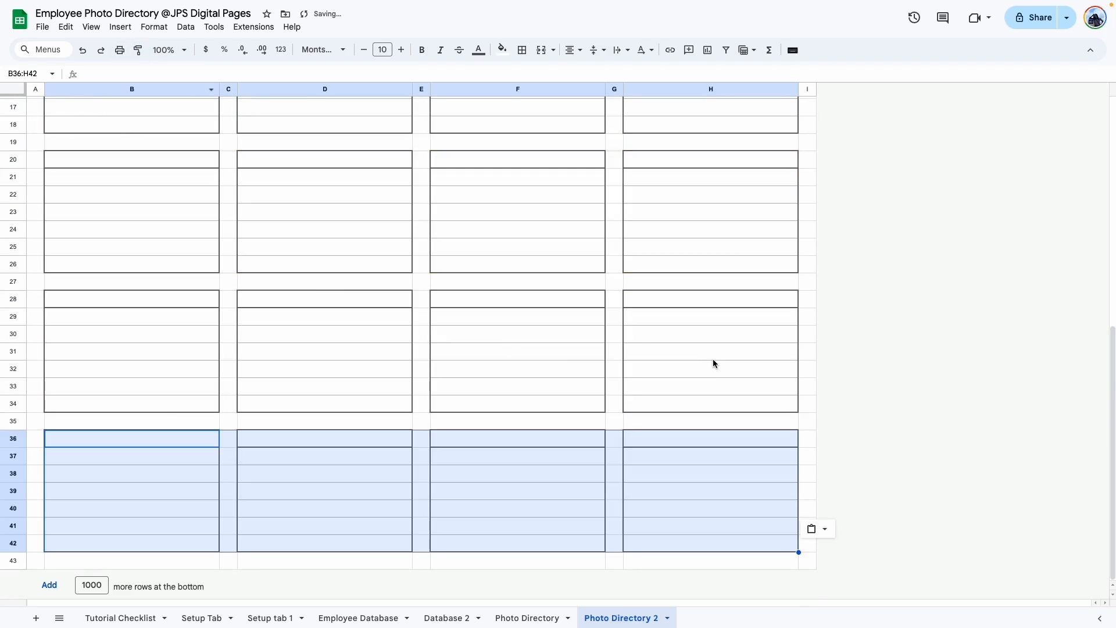
{"action": "left_click", "coordinate": [721, 369]}
Set the height of the photo rows 13, 21, 29 and 37 to 300 pixels.
{"action": "scroll", "coordinate": [249, 442], "scroll_direction": "up", "scroll_amount": 8}
{"action": "scroll", "coordinate": [69, 318], "scroll_direction": "down", "scroll_amount": 5}
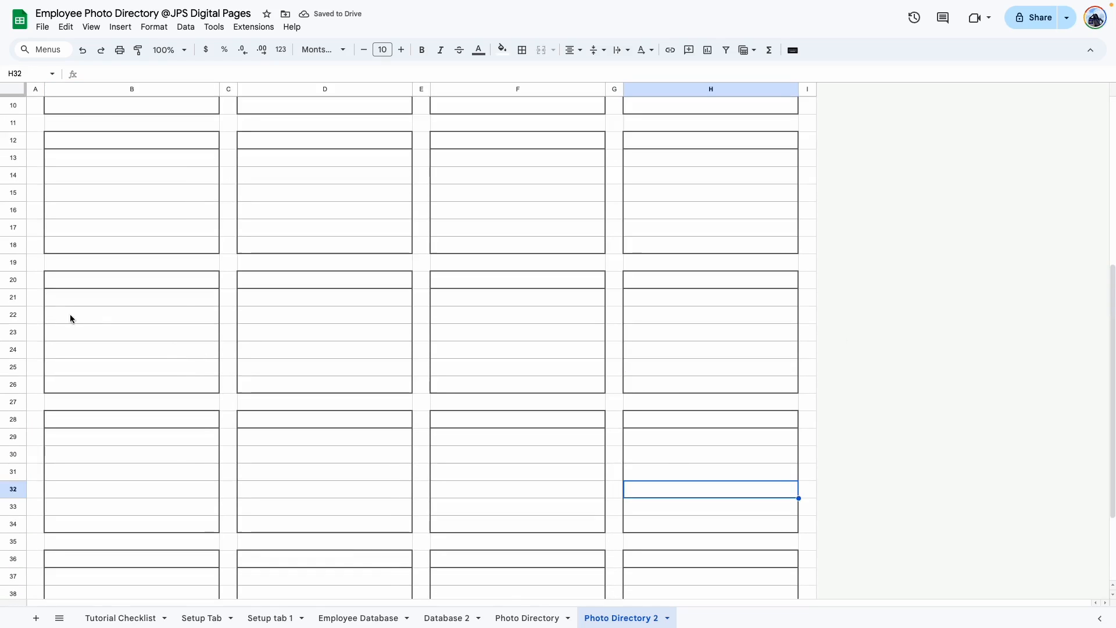
{"action": "left_click", "coordinate": [16, 297]}
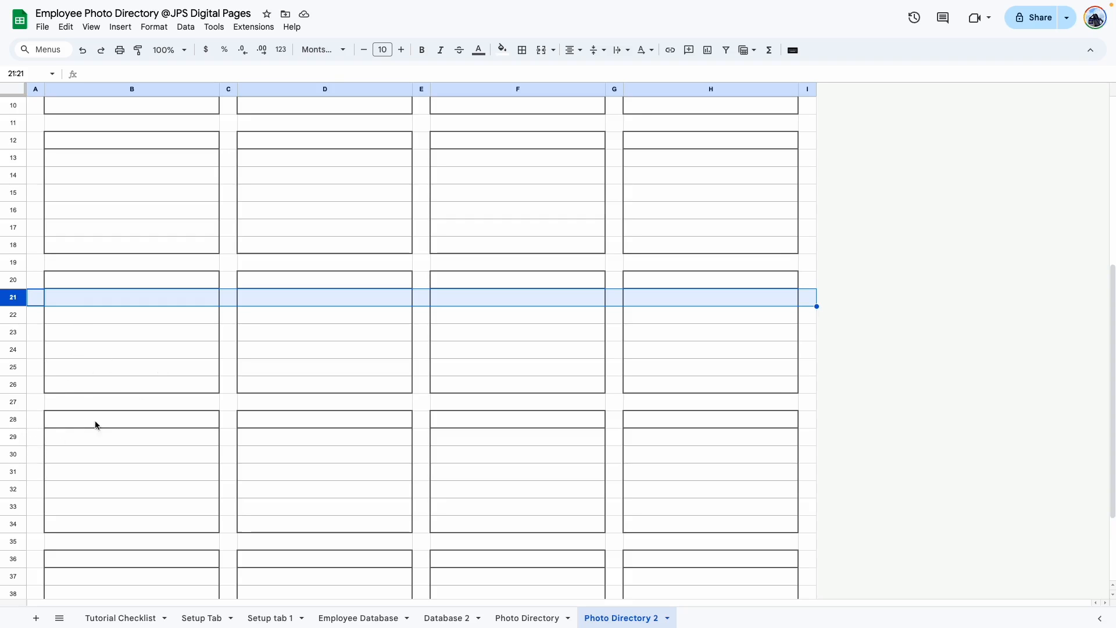
{"action": "left_click", "coordinate": [15, 436], "text": "super"}
{"action": "scroll", "coordinate": [18, 439], "scroll_direction": "down", "scroll_amount": 2}
{"action": "left_click", "coordinate": [16, 456], "text": "super"}
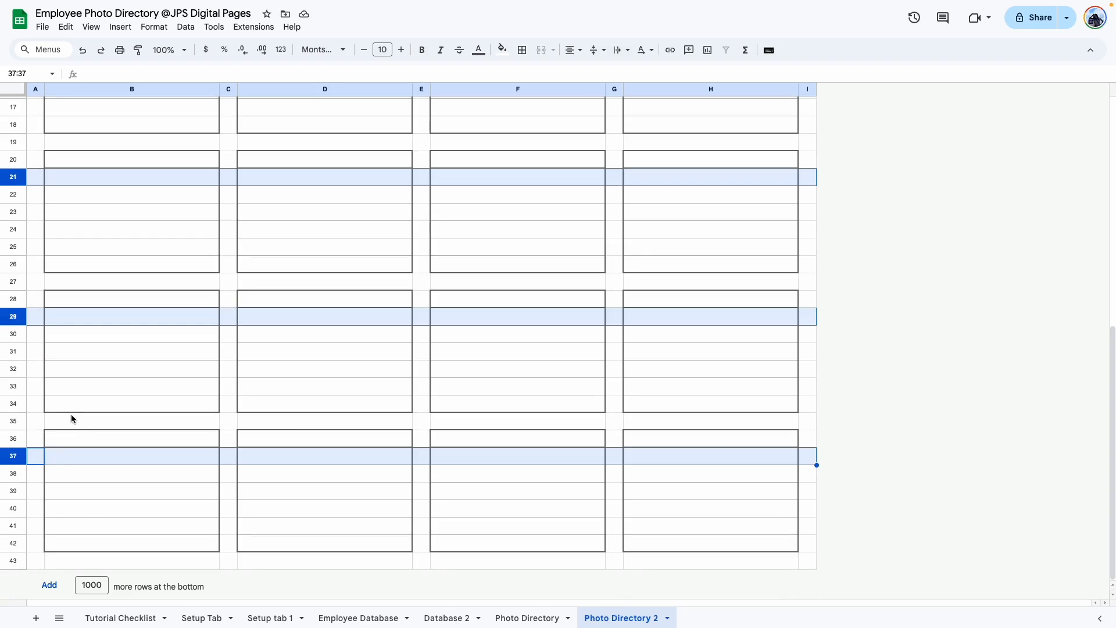
{"action": "scroll", "coordinate": [71, 414], "scroll_direction": "up", "scroll_amount": 6}
{"action": "left_click", "coordinate": [16, 413], "text": "super"}
{"action": "scroll", "coordinate": [108, 399], "scroll_direction": "up", "scroll_amount": 2}
{"action": "right_click", "coordinate": [12, 490]}
{"action": "left_click", "coordinate": [82, 372]}
{"action": "type", "text": "30"}
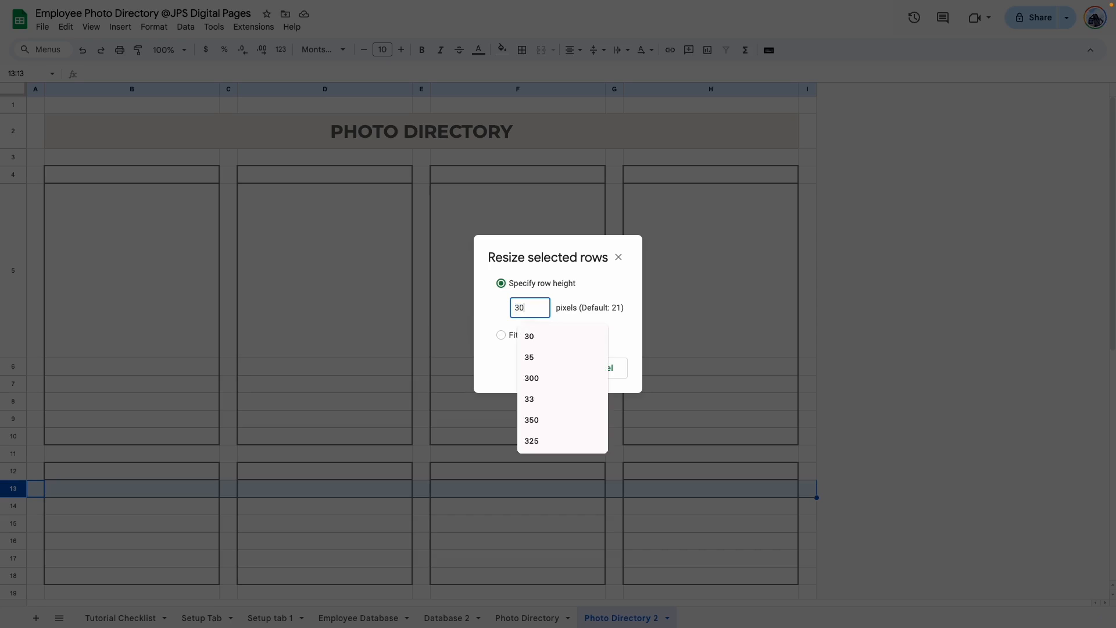
Hide the gridlines on the Photo Directory 2 sheet.
{"action": "scroll", "coordinate": [915, 367], "scroll_direction": "down", "scroll_amount": 10}
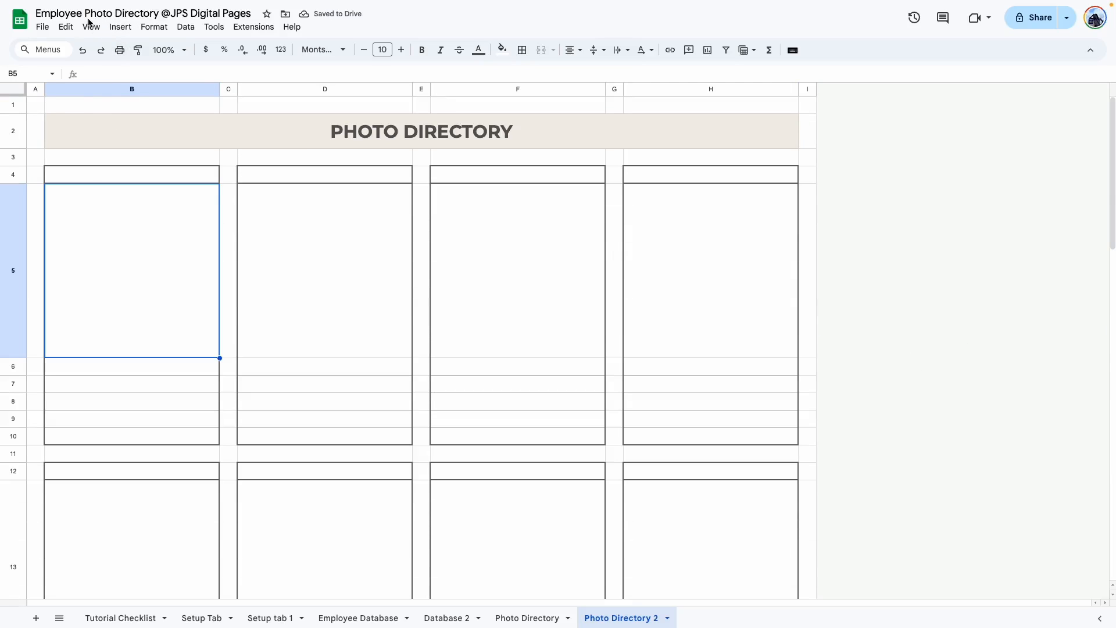
{"action": "left_click", "coordinate": [90, 26]}
{"action": "mouse_move", "coordinate": [111, 47]}
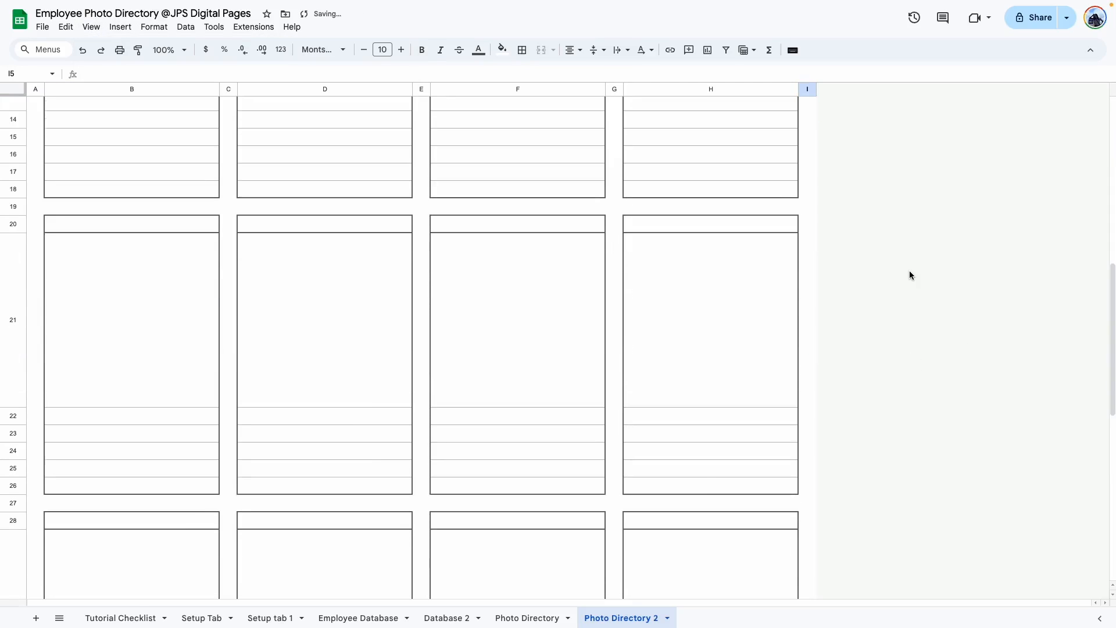
{"action": "scroll", "coordinate": [909, 270], "scroll_direction": "down", "scroll_amount": 5}
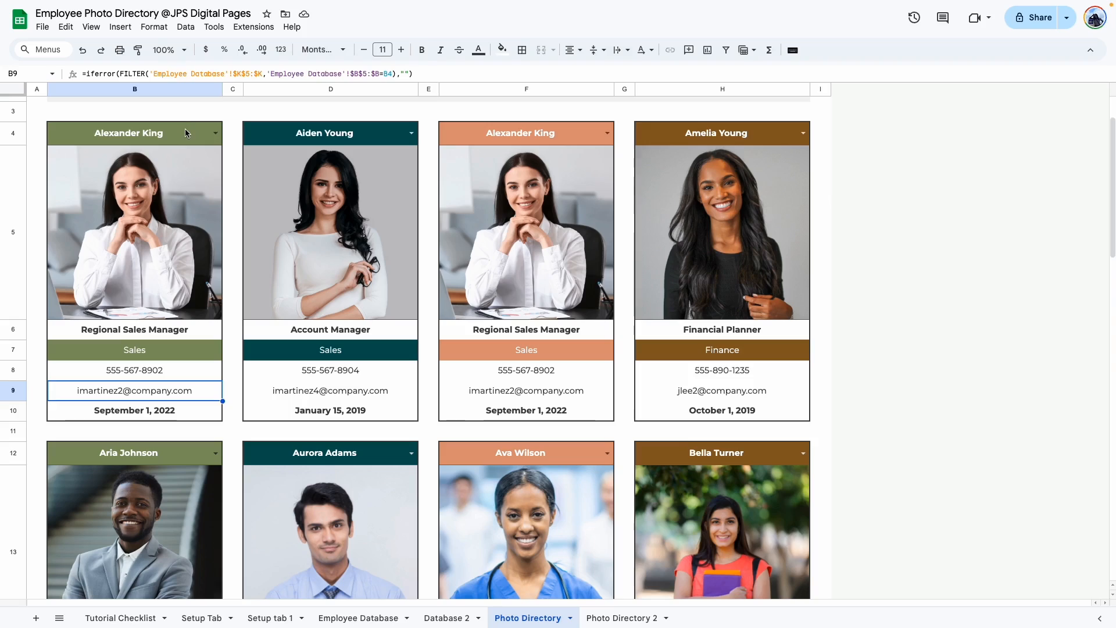
On the Photo Directory sheet, inspect the first card's name, position, department, phone and e-mail cells.
{"action": "left_click", "coordinate": [186, 133]}
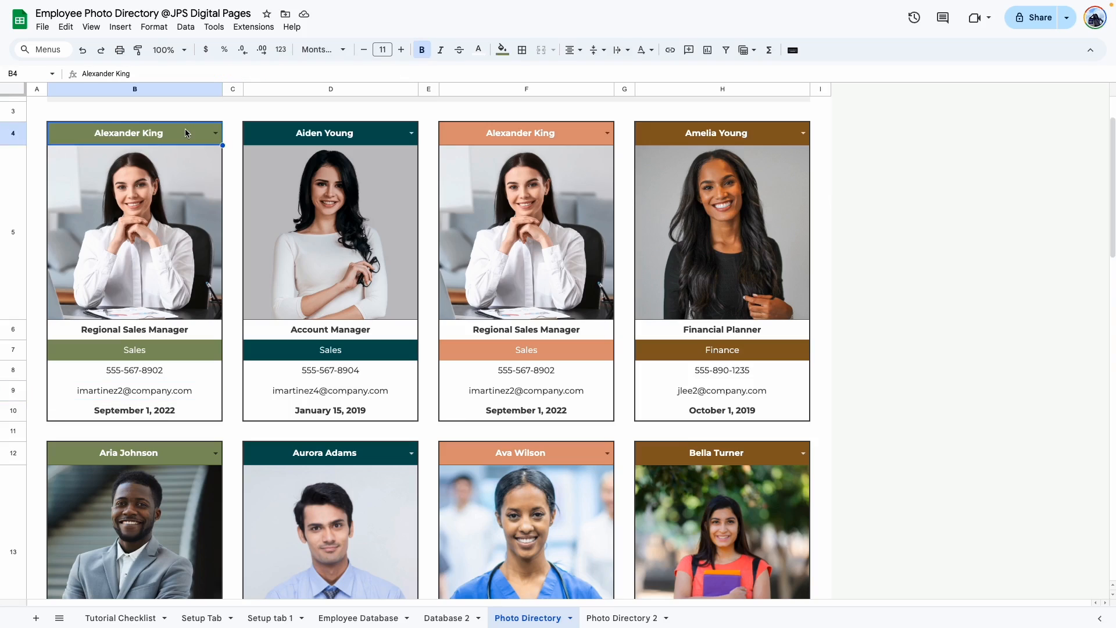
{"action": "left_click", "coordinate": [188, 323]}
{"action": "left_click", "coordinate": [185, 350]}
{"action": "left_click", "coordinate": [181, 369]}
{"action": "left_click", "coordinate": [181, 391]}
{"action": "left_click", "coordinate": [859, 334]}
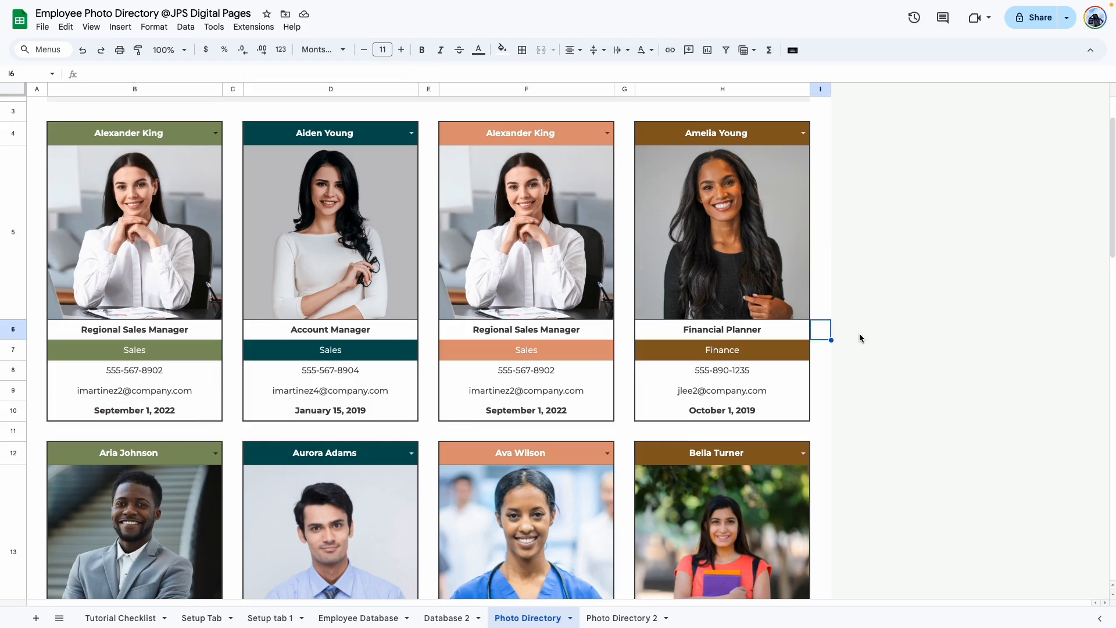
Zoom the Photo Directory sheet to 150% and examine the FILTER formula behind the first card's photo in B5.
{"action": "left_click", "coordinate": [187, 53]}
{"action": "left_click", "coordinate": [181, 164]}
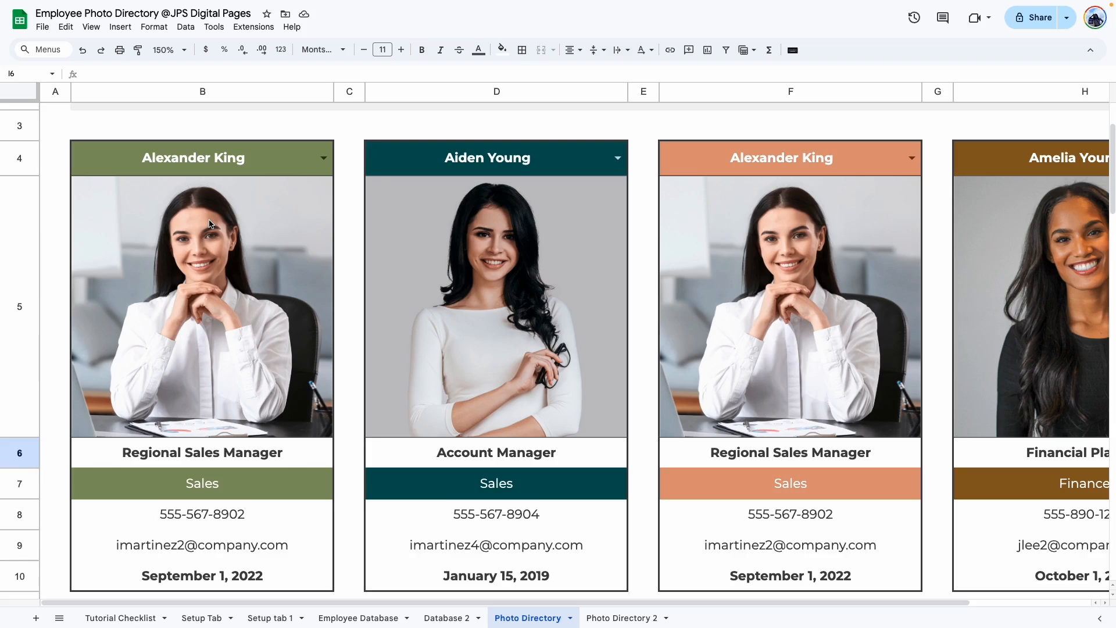
{"action": "double_click", "coordinate": [266, 229]}
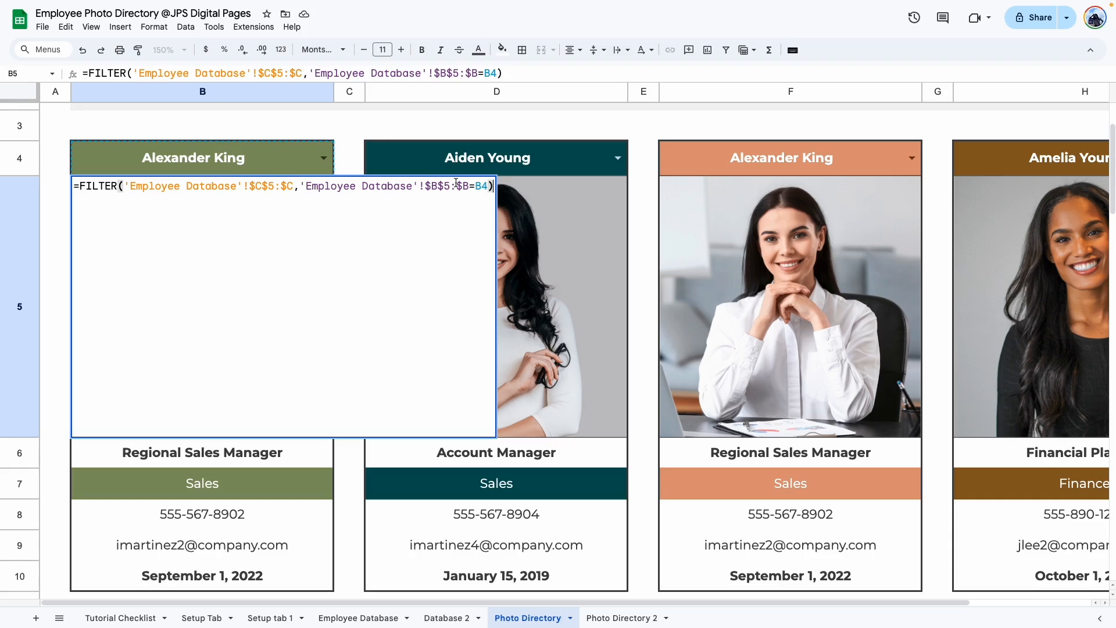
{"action": "left_click", "coordinate": [352, 152]}
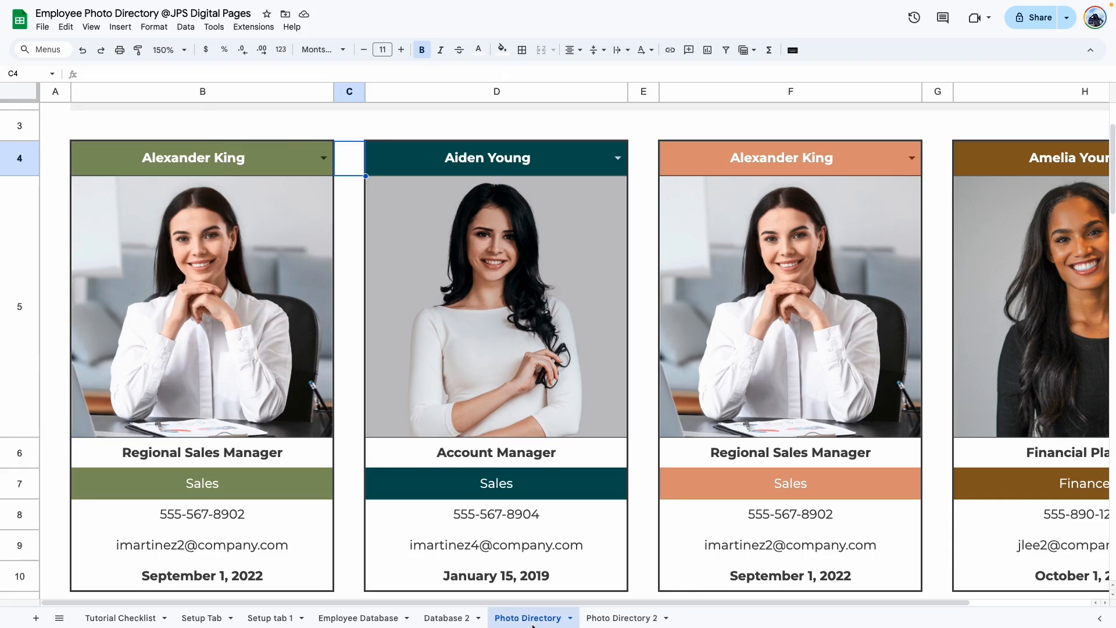
Trace the photo formula's references: Image column C and Name column B in Employee Database, and the card's name cell B4.
{"action": "left_click", "coordinate": [360, 618]}
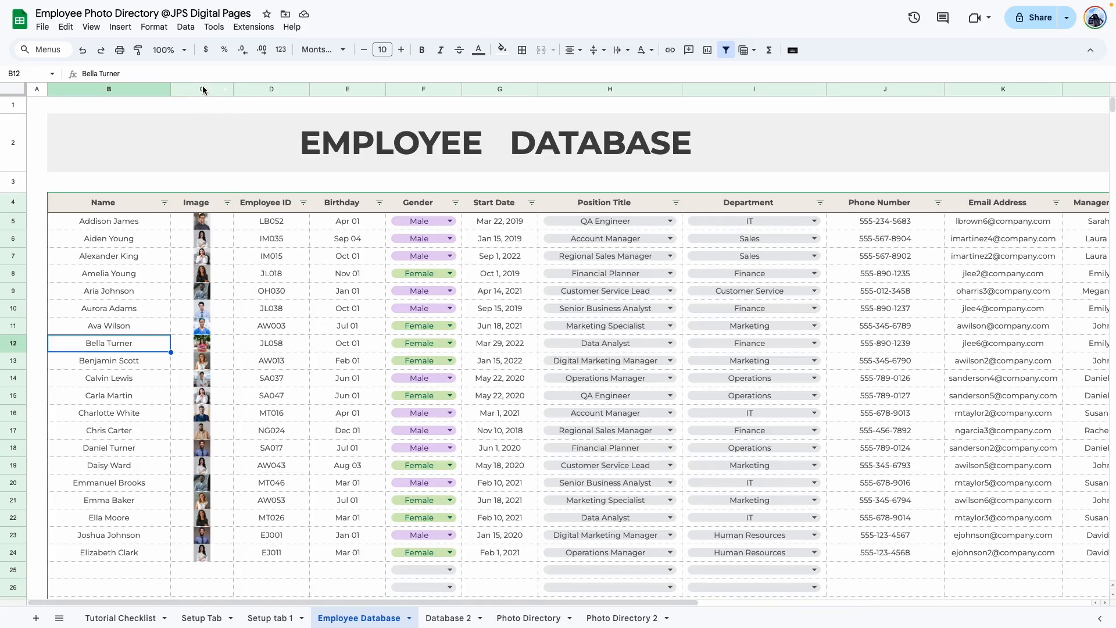
{"action": "left_click", "coordinate": [203, 90]}
{"action": "left_click", "coordinate": [221, 227]}
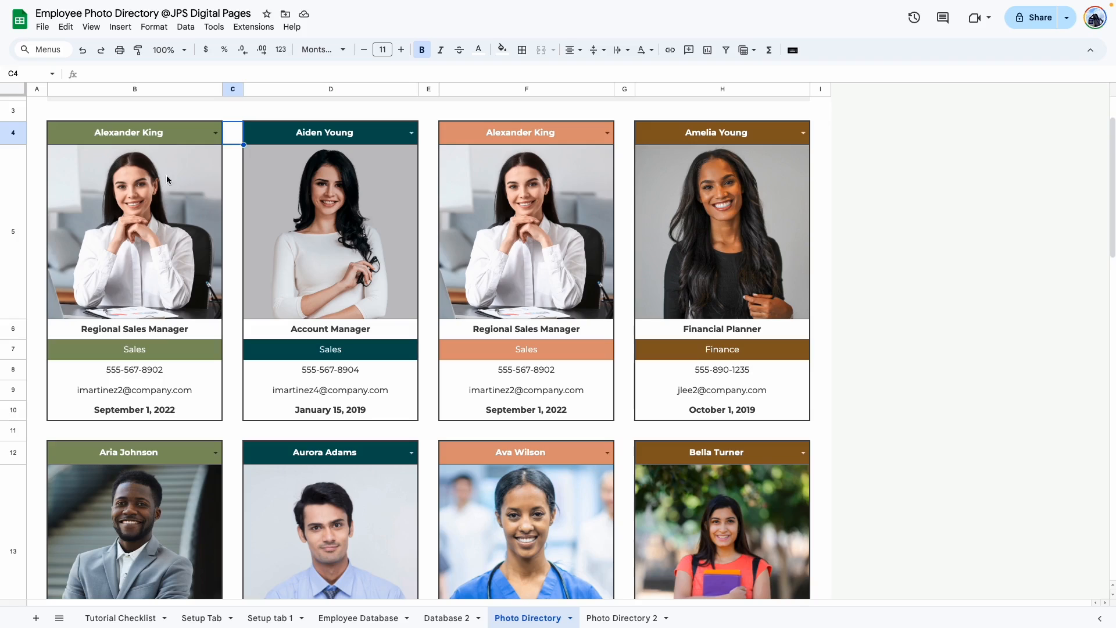
{"action": "left_click", "coordinate": [169, 135]}
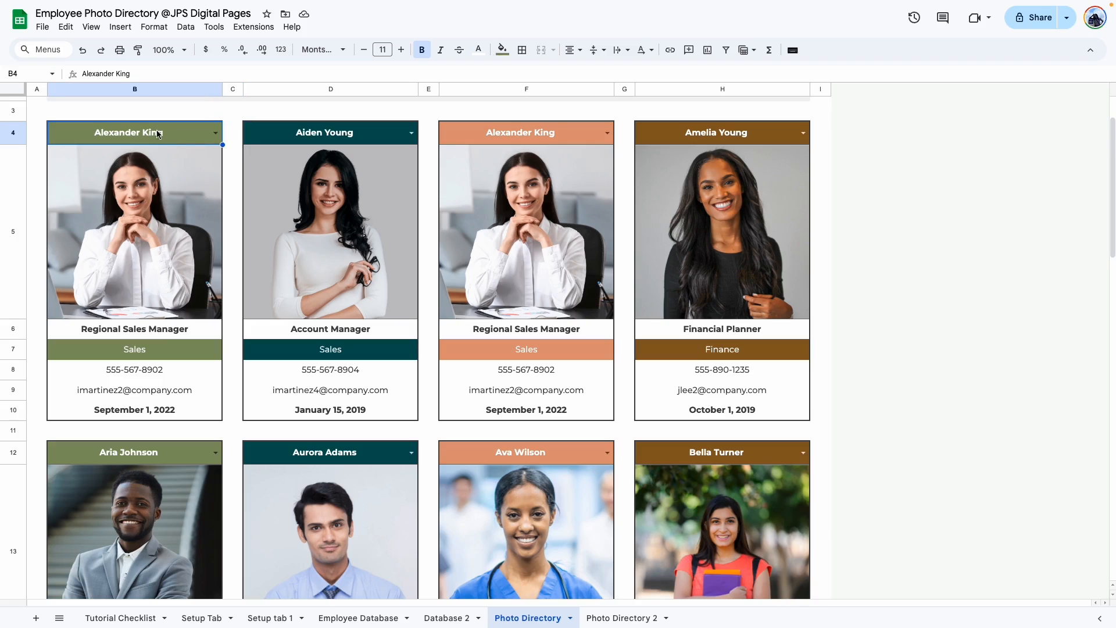
{"action": "left_click", "coordinate": [357, 620]}
{"action": "left_click_drag", "start_coordinate": [128, 227], "coordinate": [132, 559]}
{"action": "left_click", "coordinate": [174, 220]}
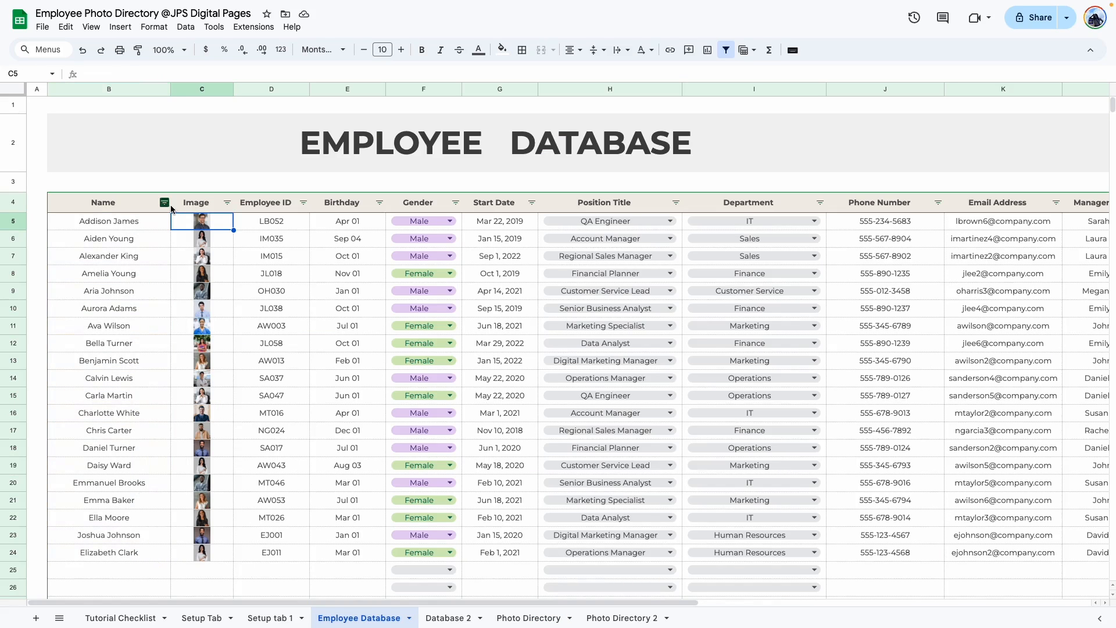
Examine the first card's position formula in B6 and compare its range with the Position / Title column H in Employee Database.
{"action": "left_click", "coordinate": [241, 457]}
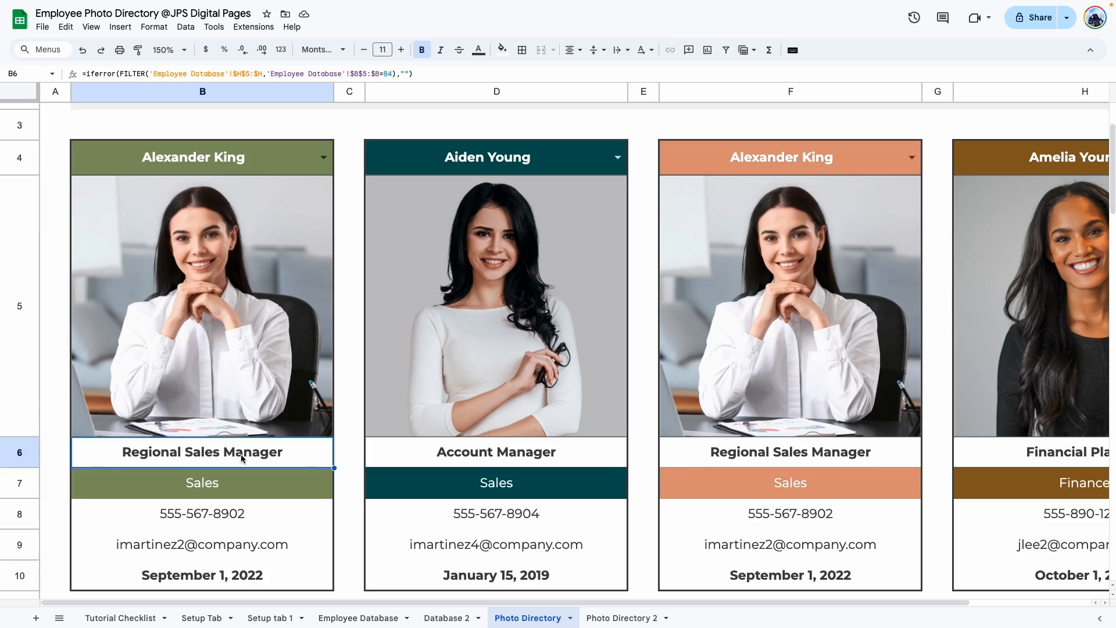
{"action": "double_click", "coordinate": [241, 458]}
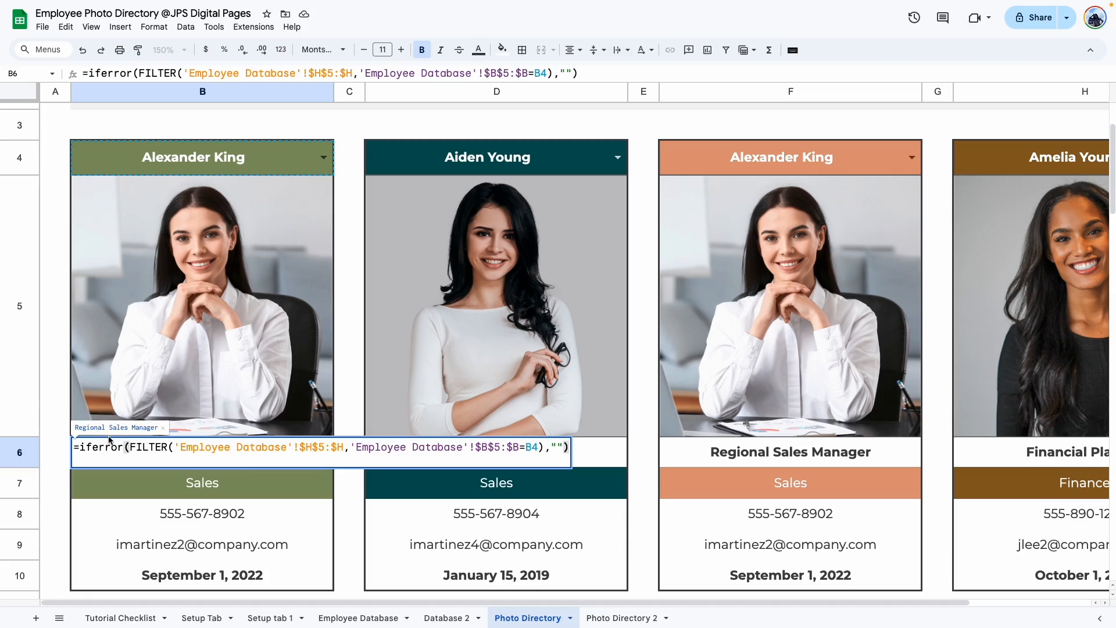
{"action": "left_click", "coordinate": [310, 374]}
{"action": "triple_click", "coordinate": [303, 452]}
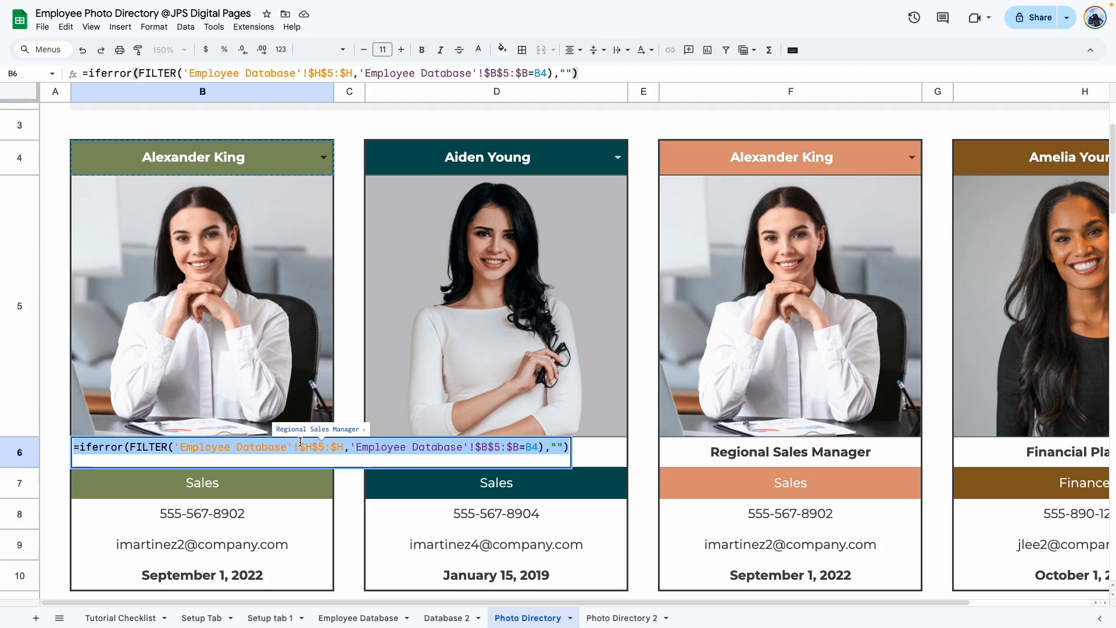
{"action": "left_click", "coordinate": [300, 445]}
{"action": "left_click", "coordinate": [293, 381]}
{"action": "double_click", "coordinate": [186, 236]}
{"action": "left_click", "coordinate": [307, 452]}
{"action": "double_click", "coordinate": [307, 452]}
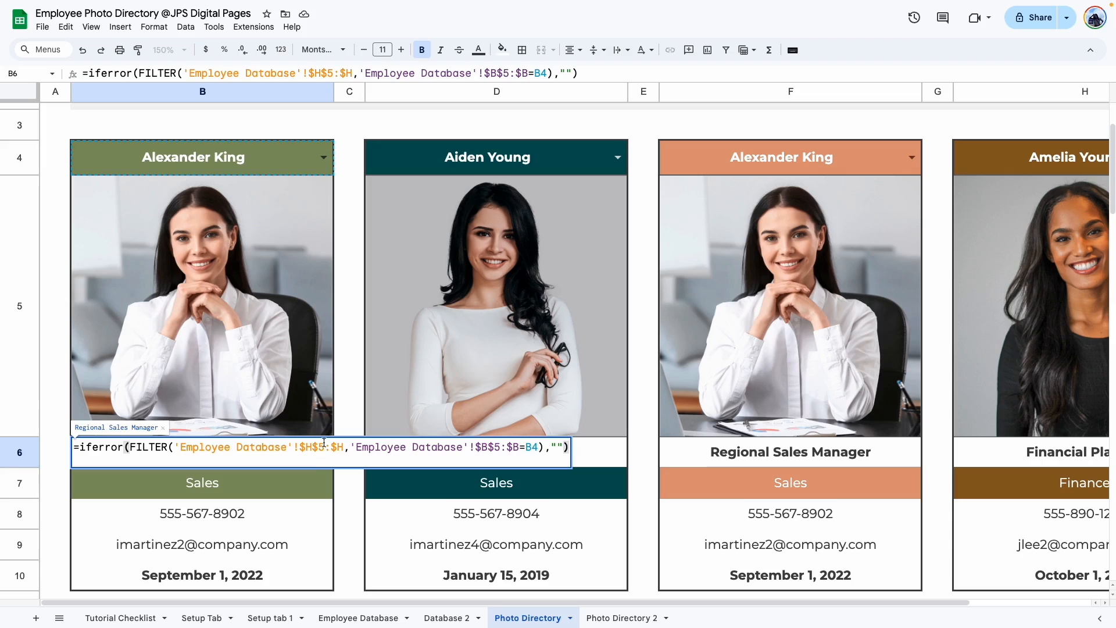
{"action": "left_click", "coordinate": [366, 617]}
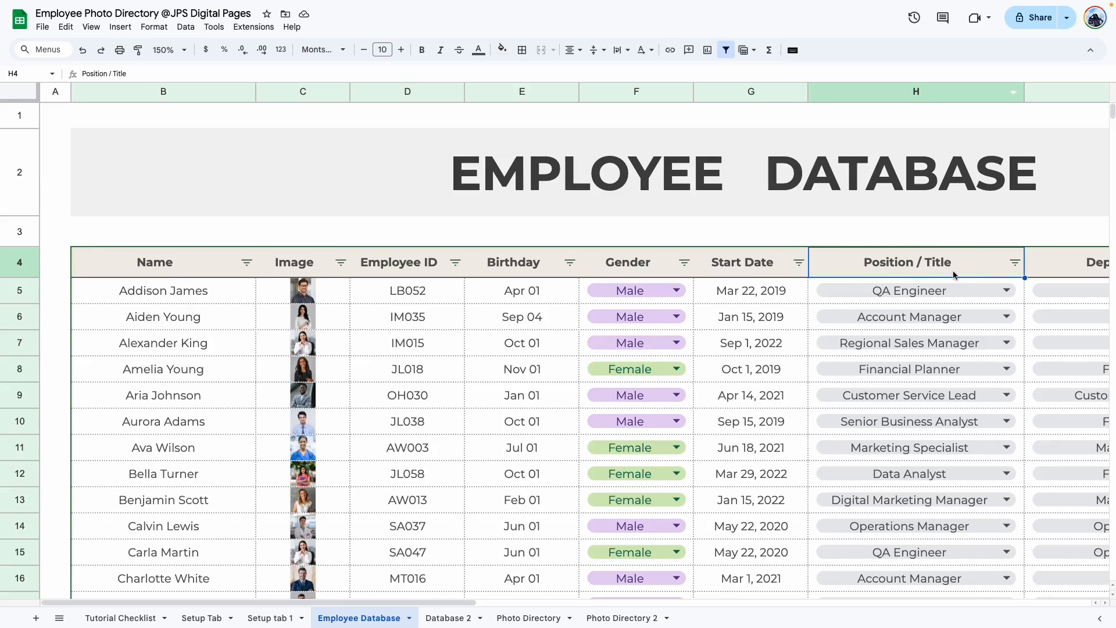
Examine the first card's department formula in B7 and compare its range with the Department column I in Employee Database.
{"action": "left_click", "coordinate": [536, 621]}
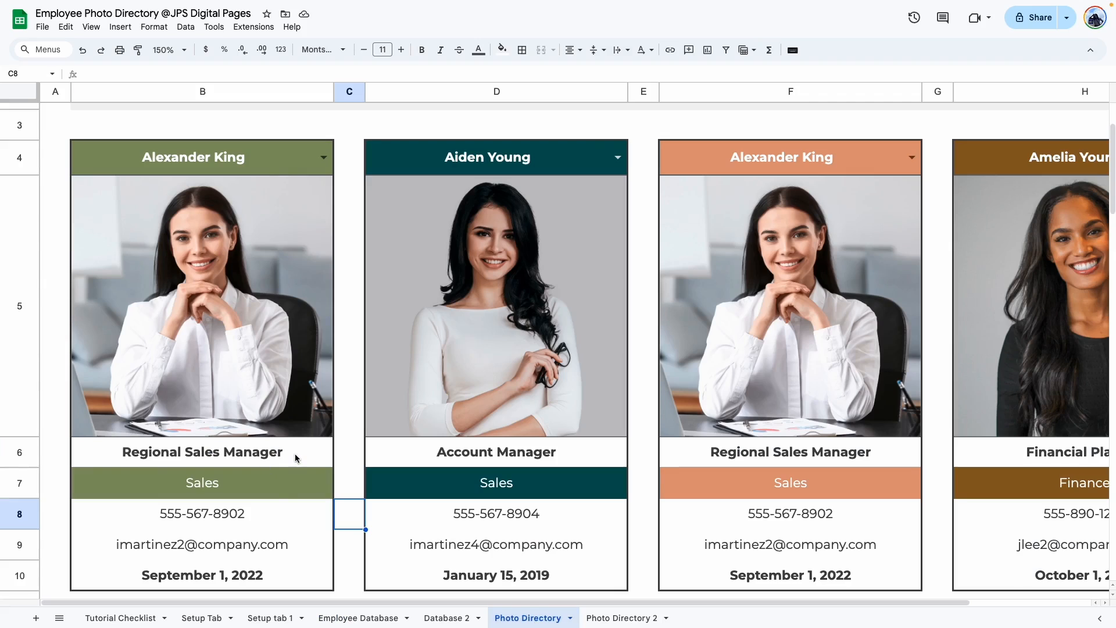
{"action": "left_click", "coordinate": [278, 493]}
{"action": "double_click", "coordinate": [278, 492]}
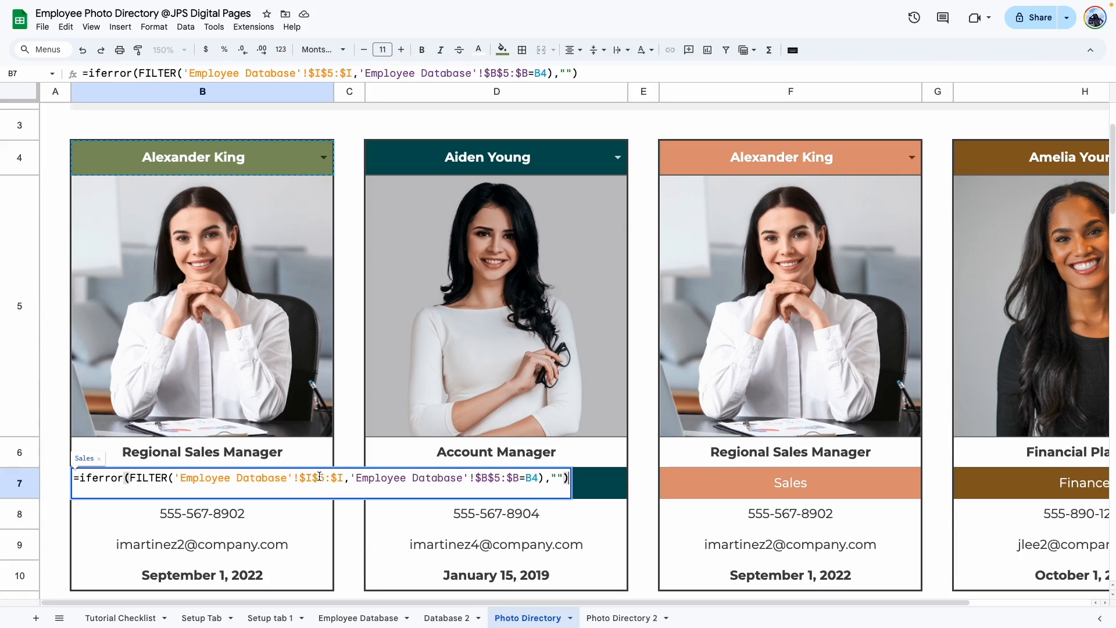
{"action": "left_click", "coordinate": [358, 618]}
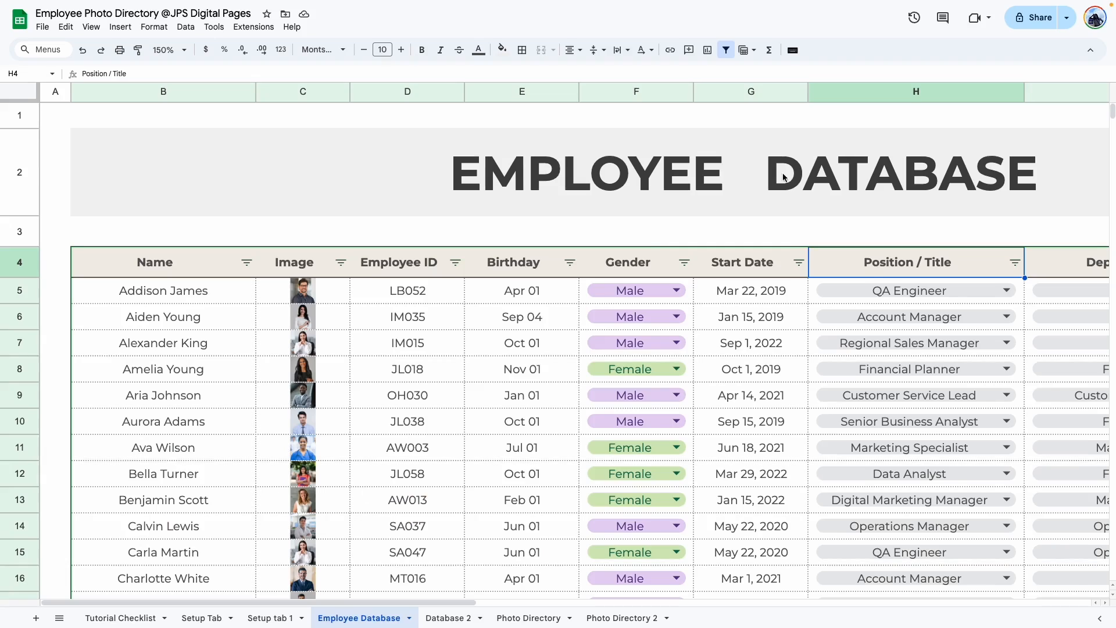
{"action": "left_click", "coordinate": [404, 263]}
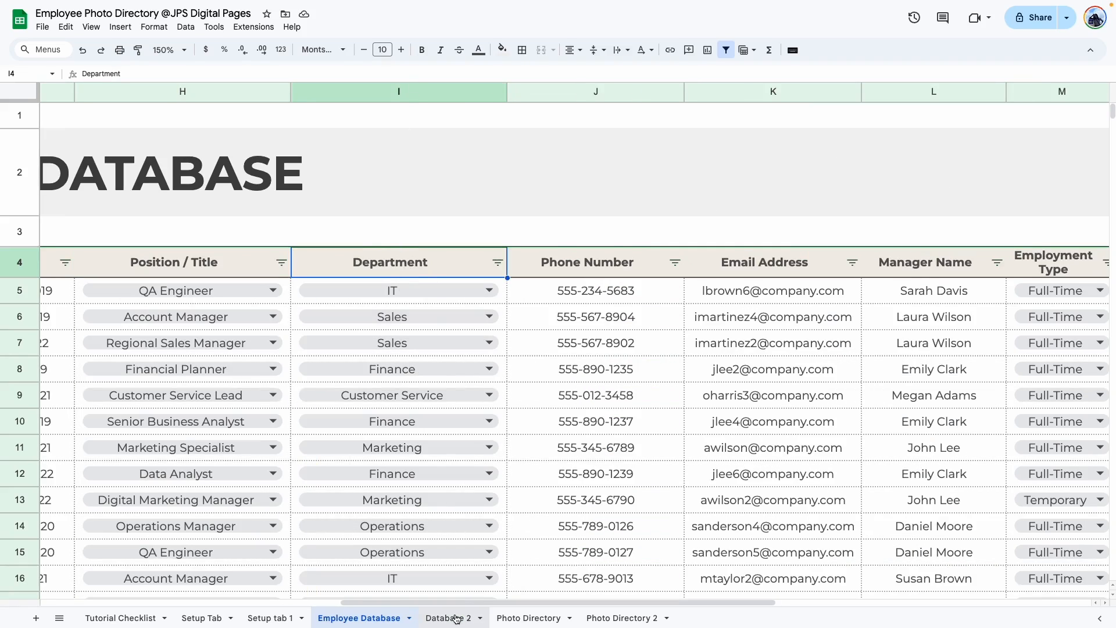
{"action": "left_click", "coordinate": [529, 618]}
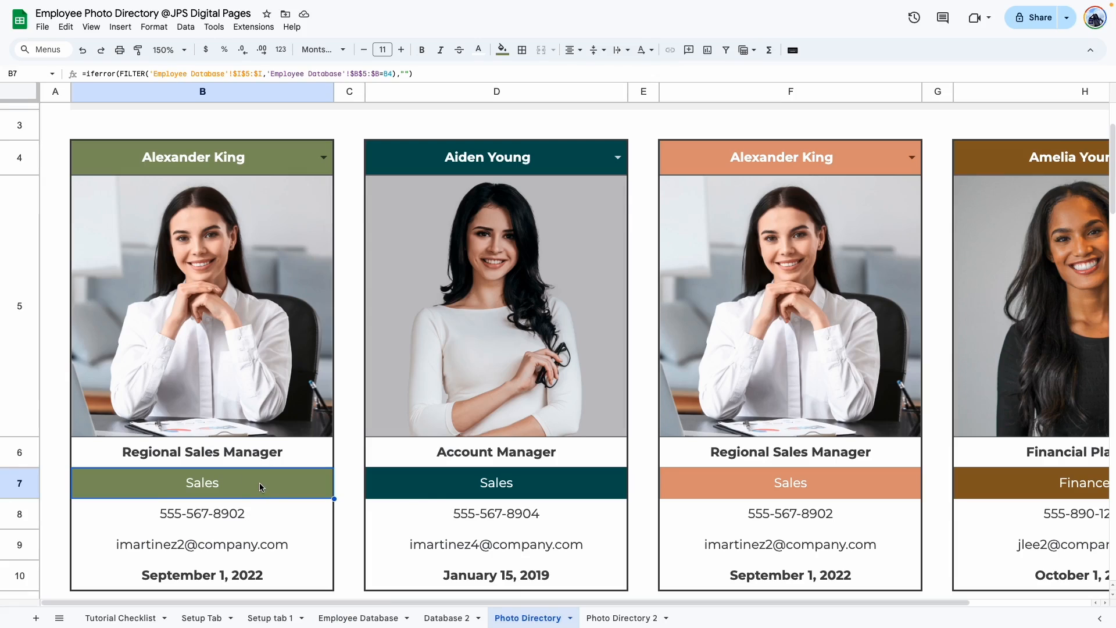
Review the formulas behind the first card's photo, position, department, phone, e-mail and start date in B5 through B10.
{"action": "left_click", "coordinate": [265, 545]}
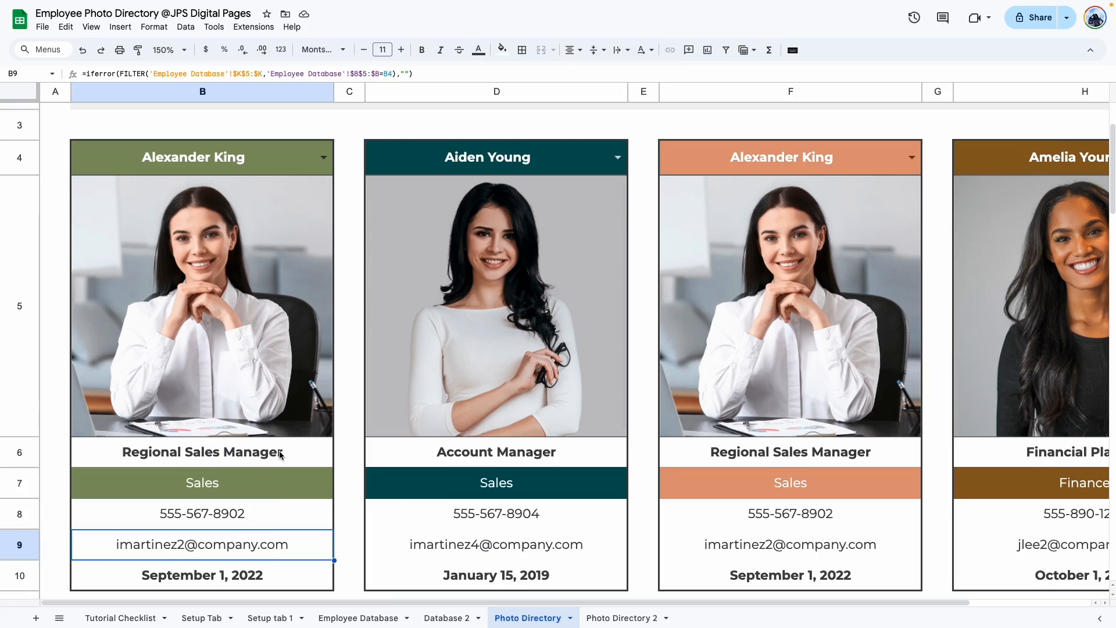
{"action": "left_click", "coordinate": [280, 452]}
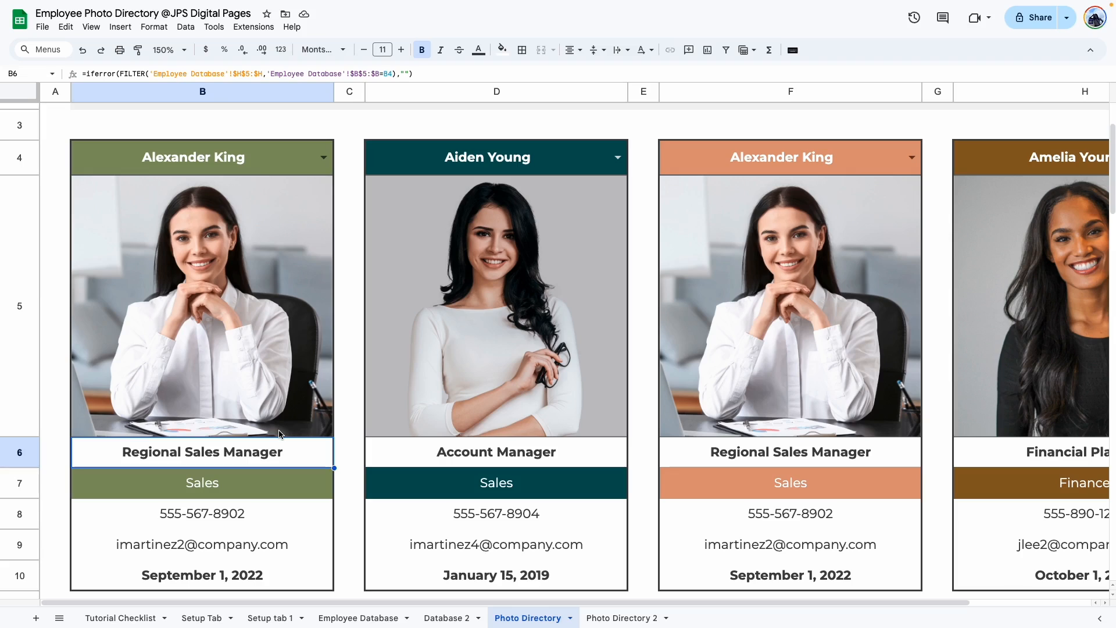
{"action": "left_click", "coordinate": [277, 357]}
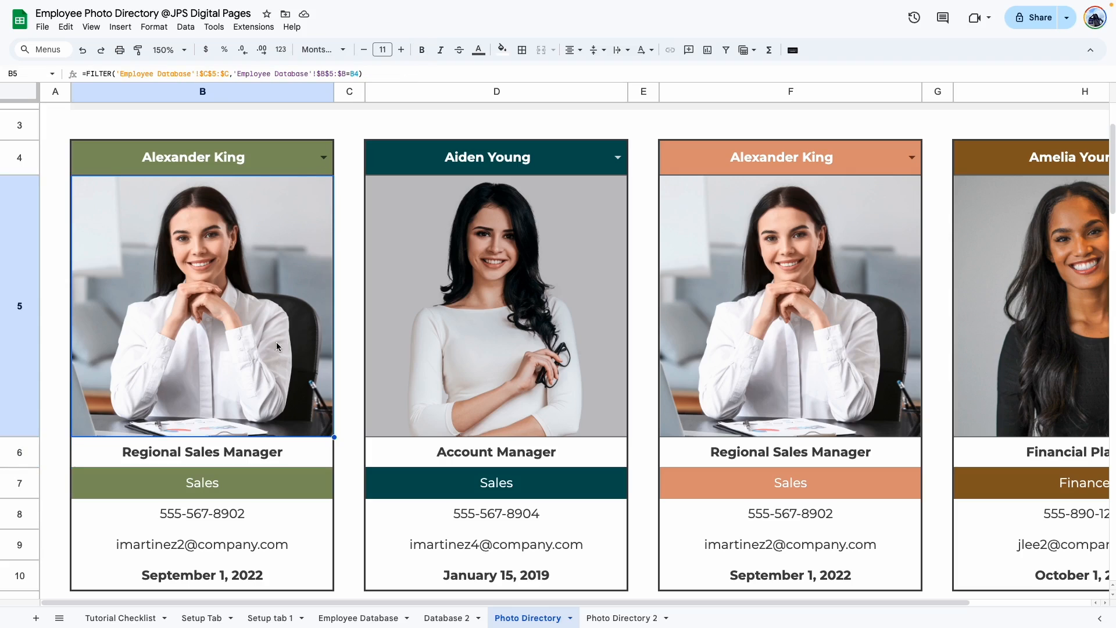
{"action": "key", "text": "Down"}
{"action": "key", "text": "Down"}
{"action": "key", "text": "Down"}
{"action": "key", "text": "Down"}
{"action": "key", "text": "Down"}
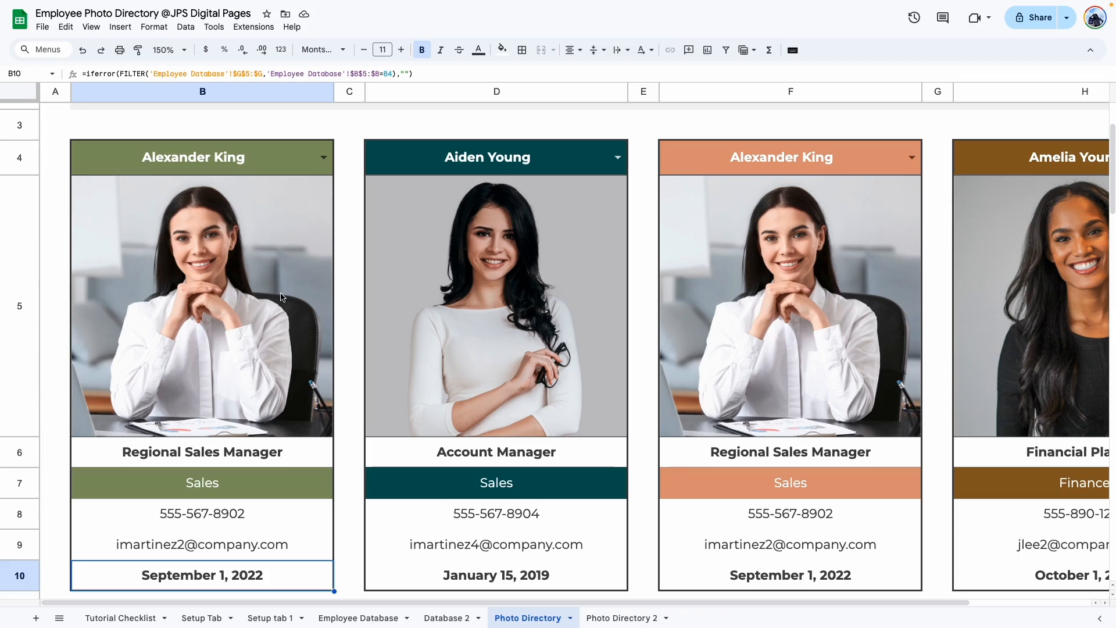
Enter the photo formula =FILTER('Employee Database'!$C$5:$C,'Employee Database'!$B$5:$B=B4) in B5 of Photo Directory 2.
{"action": "triple_click", "coordinate": [277, 185]}
{"action": "key", "text": "super+c"}
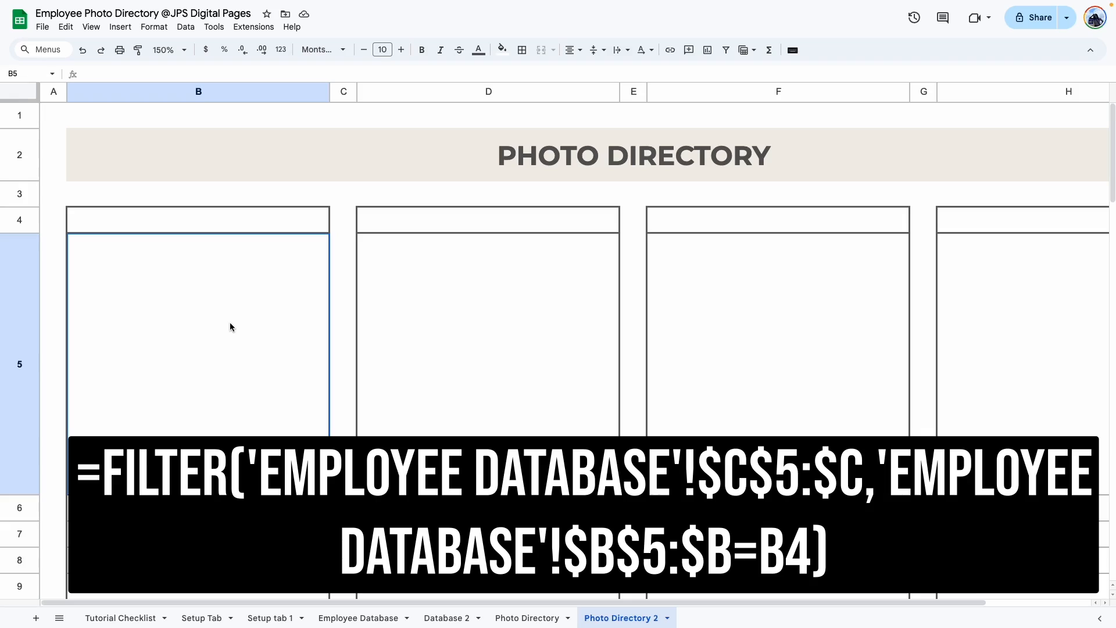
{"action": "double_click", "coordinate": [231, 323]}
{"action": "key", "text": "super+v"}
{"action": "left_click", "coordinate": [484, 414]}
Change both sheet references in B5's formula to 'Database 2'.
{"action": "double_click", "coordinate": [246, 331]}
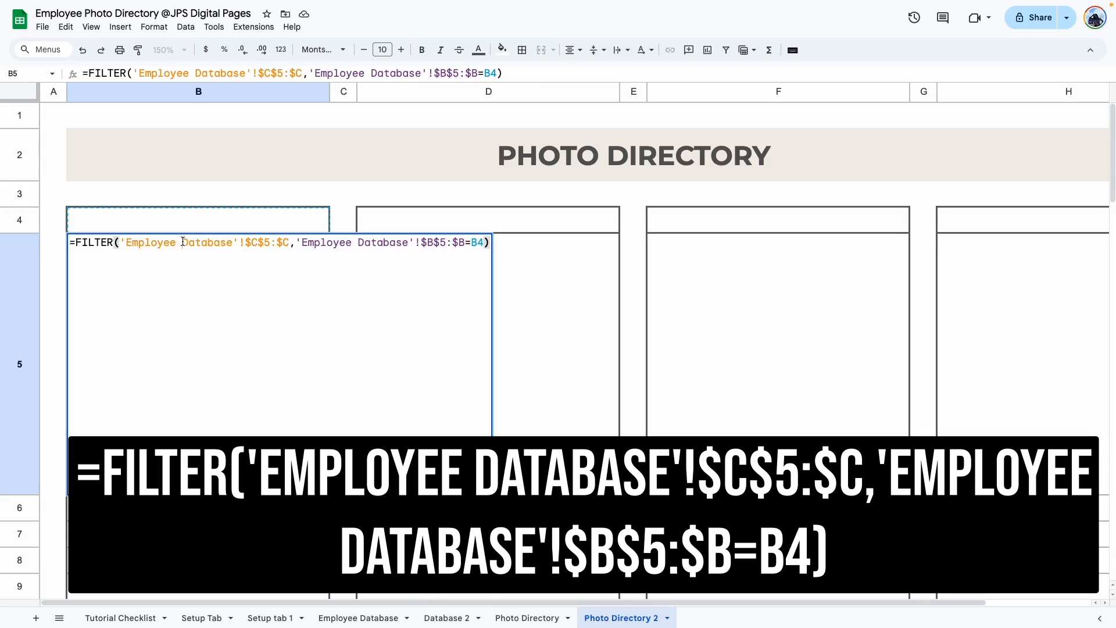
{"action": "left_click_drag", "start_coordinate": [183, 242], "coordinate": [121, 242]}
{"action": "key", "text": "BackSpace"}
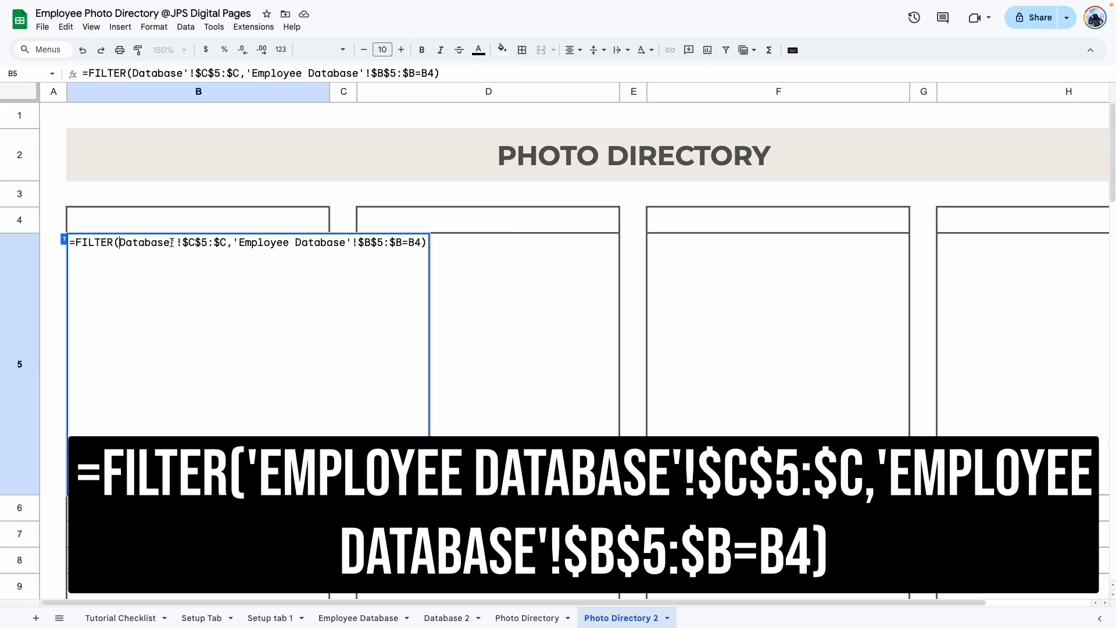
{"action": "type", "text": "2"}
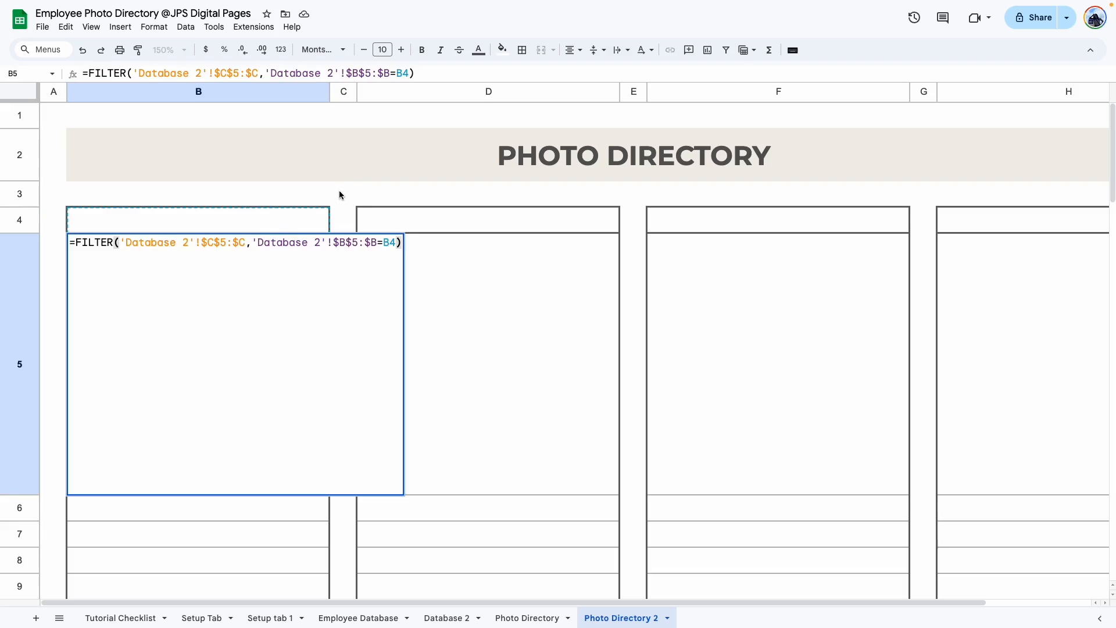
{"action": "key", "text": "Escape"}
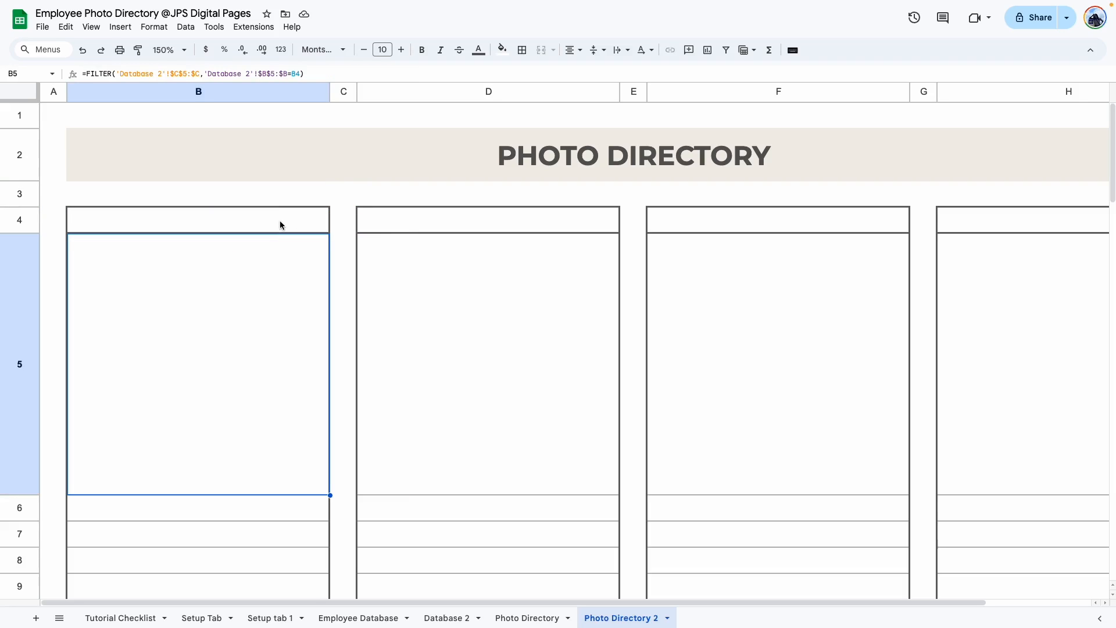
Choose the first listed employee in B4's name dropdown to test the photo lookup against Database 2.
{"action": "double_click", "coordinate": [280, 221]}
{"action": "left_click", "coordinate": [116, 243]}
{"action": "left_click", "coordinate": [380, 370]}
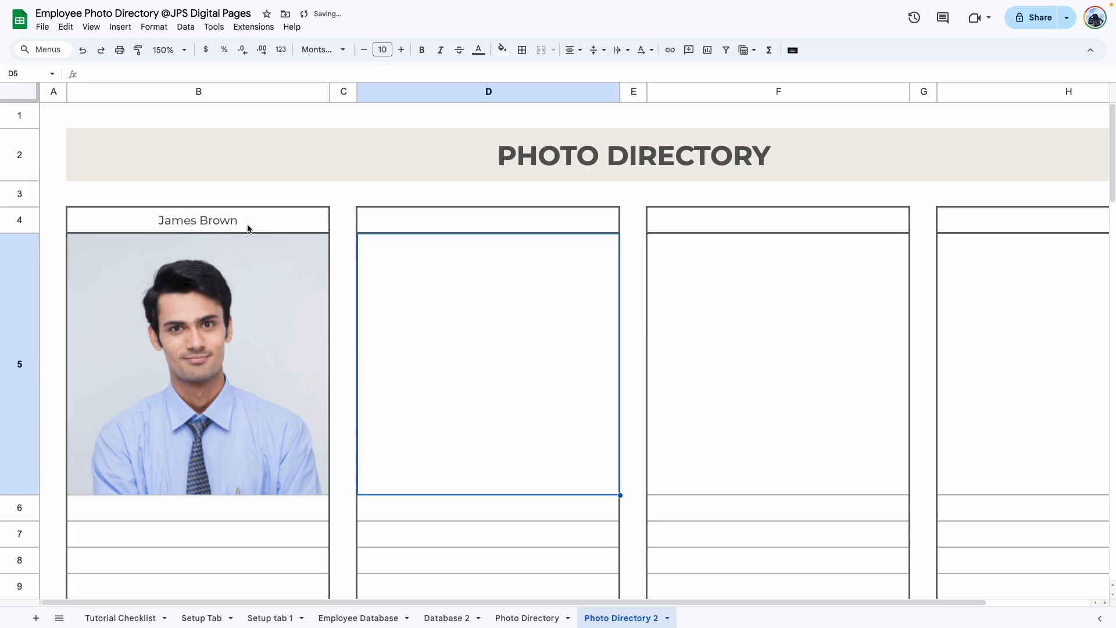
{"action": "left_click", "coordinate": [255, 354]}
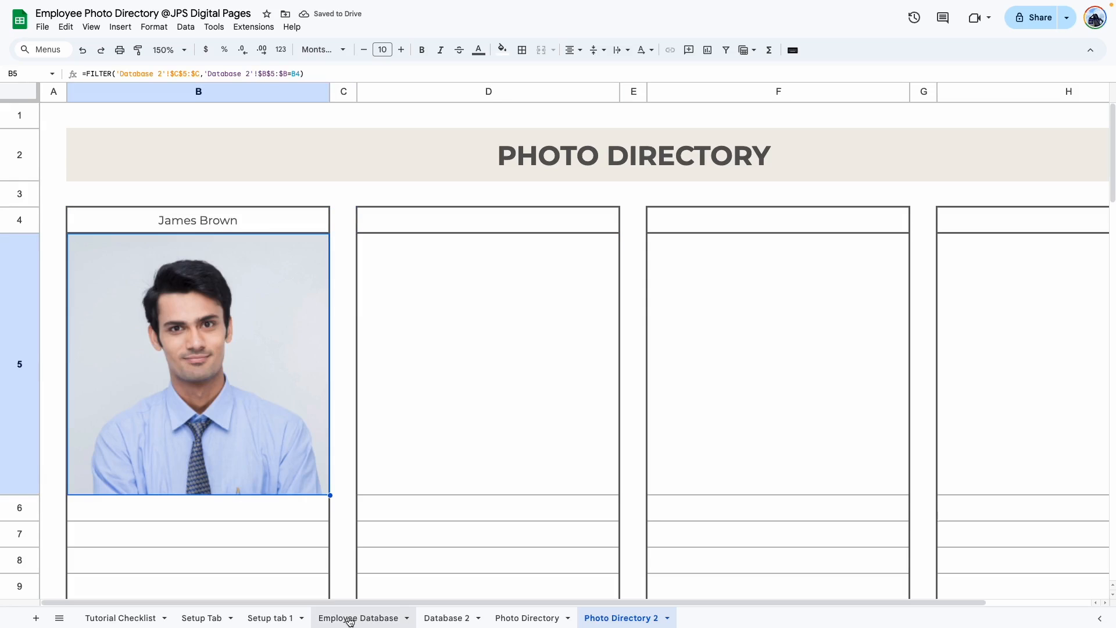
{"action": "left_click", "coordinate": [434, 620]}
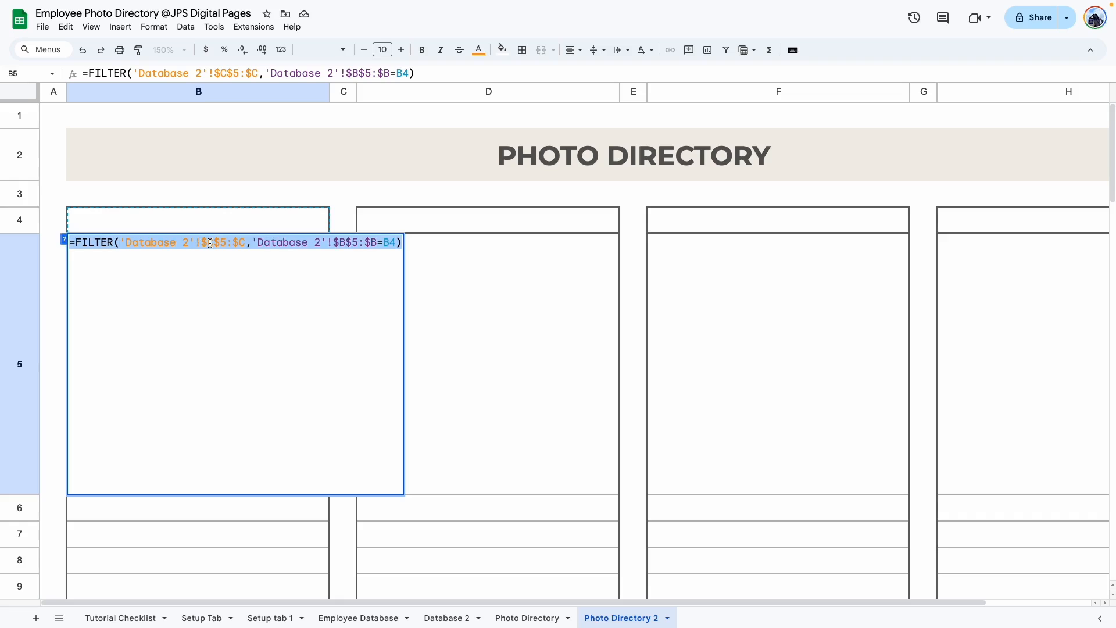
Enter =FILTER('Database 2'!$C$5:$C,'Database 2'!$B$5:$B=B4) in the first card's position cell B6.
{"action": "left_click", "coordinate": [334, 203]}
{"action": "scroll", "coordinate": [202, 501], "scroll_direction": "down", "scroll_amount": 2}
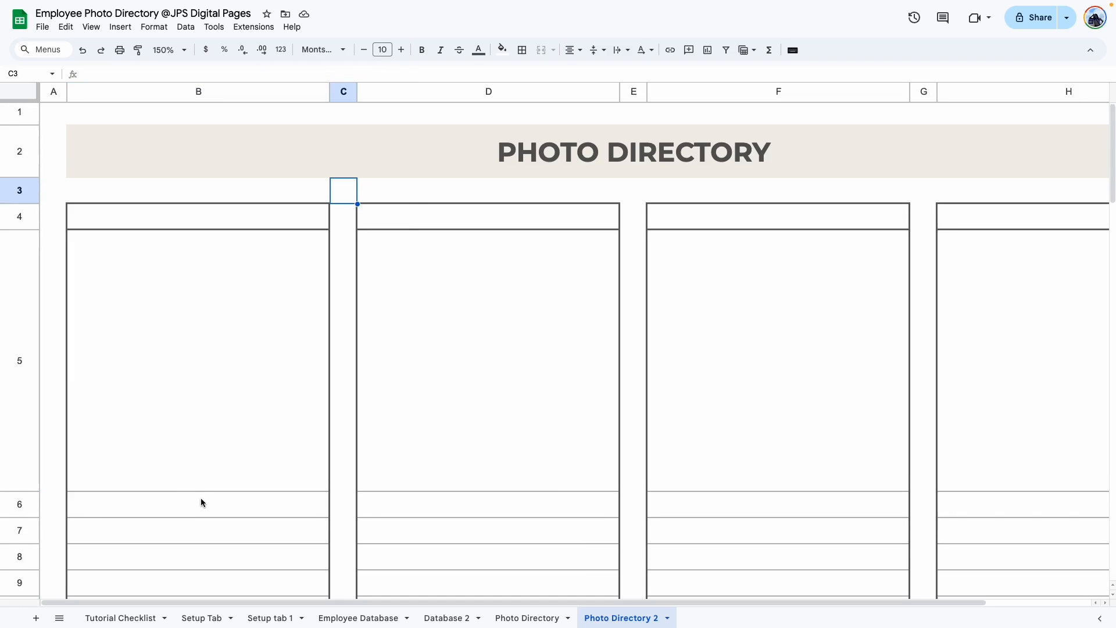
{"action": "double_click", "coordinate": [153, 374]}
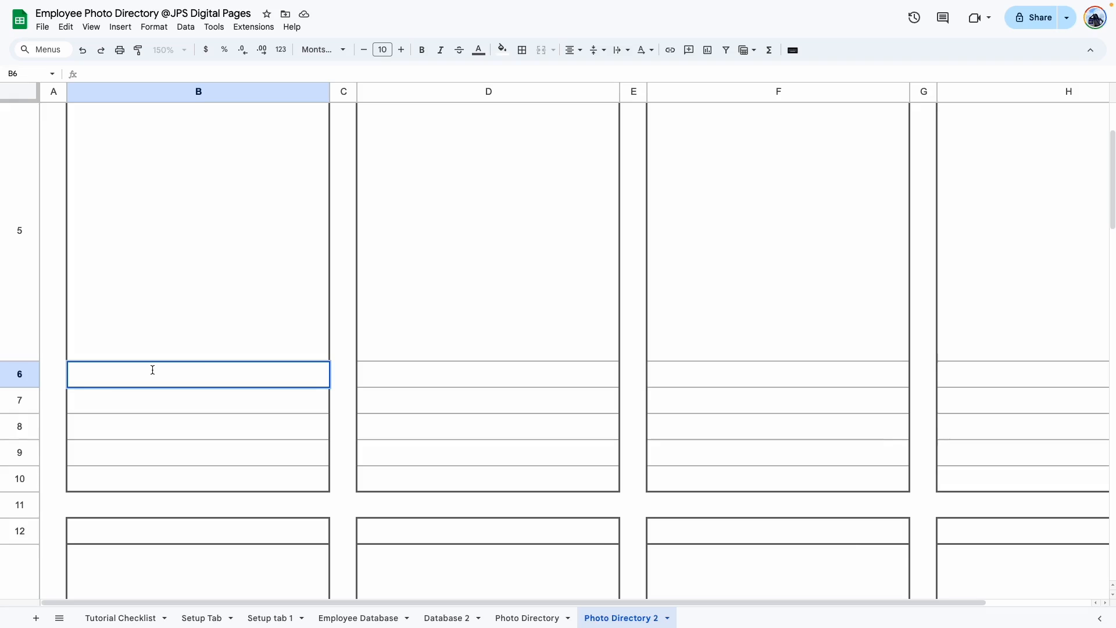
{"action": "type", "text": "=FILTER('Database 2'!$C$5:$C,'Database 2'!$B$5:$B=B4)"}
{"action": "key", "text": "Return"}
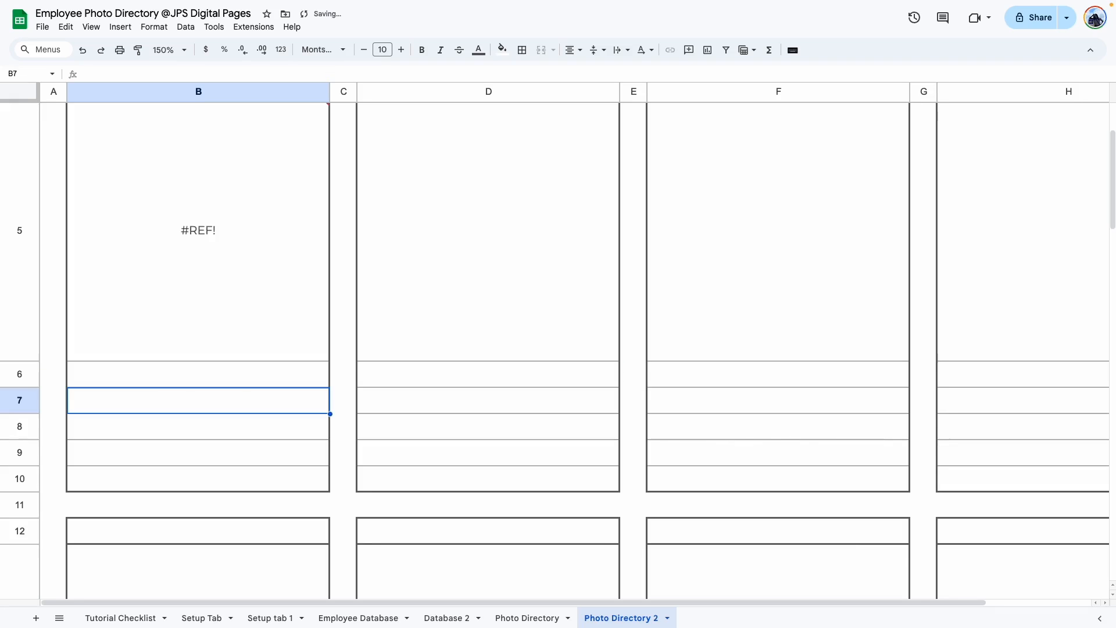
Try copying the whole photo cell B5 onto B6 and check the name-cell reference in the copied formula.
{"action": "left_click", "coordinate": [212, 262]}
{"action": "scroll", "coordinate": [213, 268], "scroll_direction": "up", "scroll_amount": 2}
{"action": "scroll", "coordinate": [213, 273], "scroll_direction": "down", "scroll_amount": 1}
{"action": "key", "text": "ctrl+c"}
{"action": "left_click", "coordinate": [216, 444]}
{"action": "key", "text": "ctrl+v"}
{"action": "left_click", "coordinate": [352, 431]}
{"action": "mouse_move", "coordinate": [261, 456]}
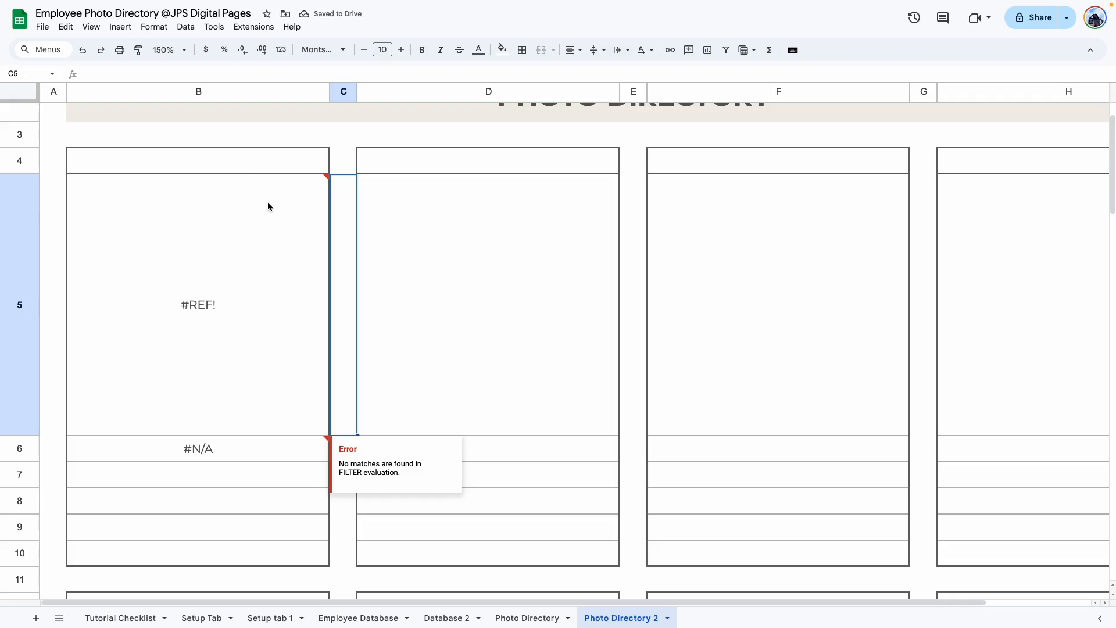
{"action": "double_click", "coordinate": [252, 459]}
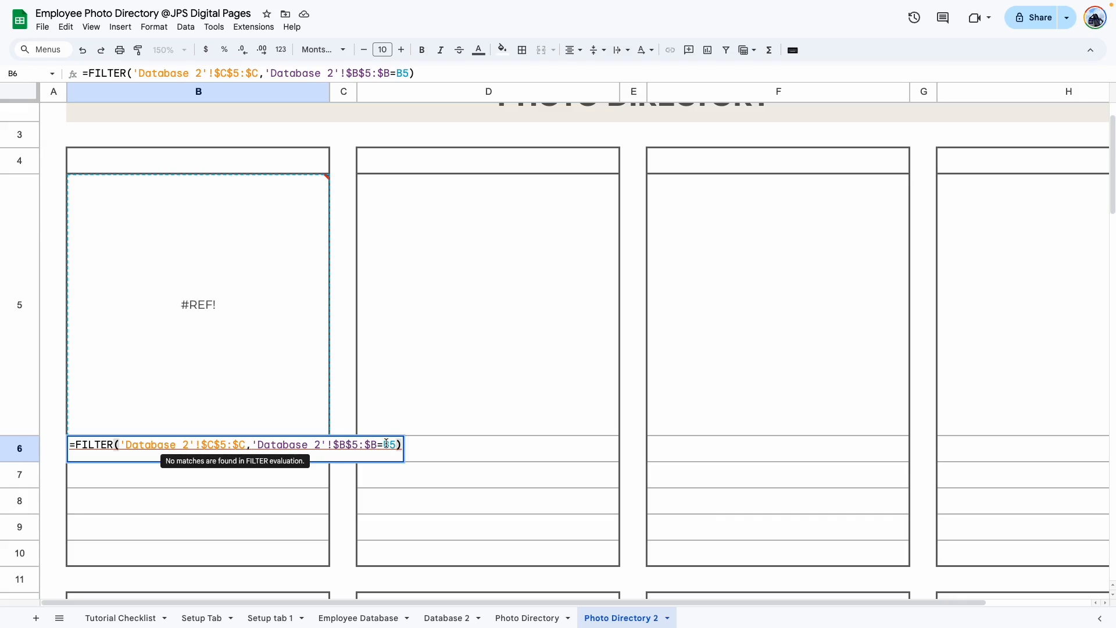
{"action": "left_click", "coordinate": [266, 155]}
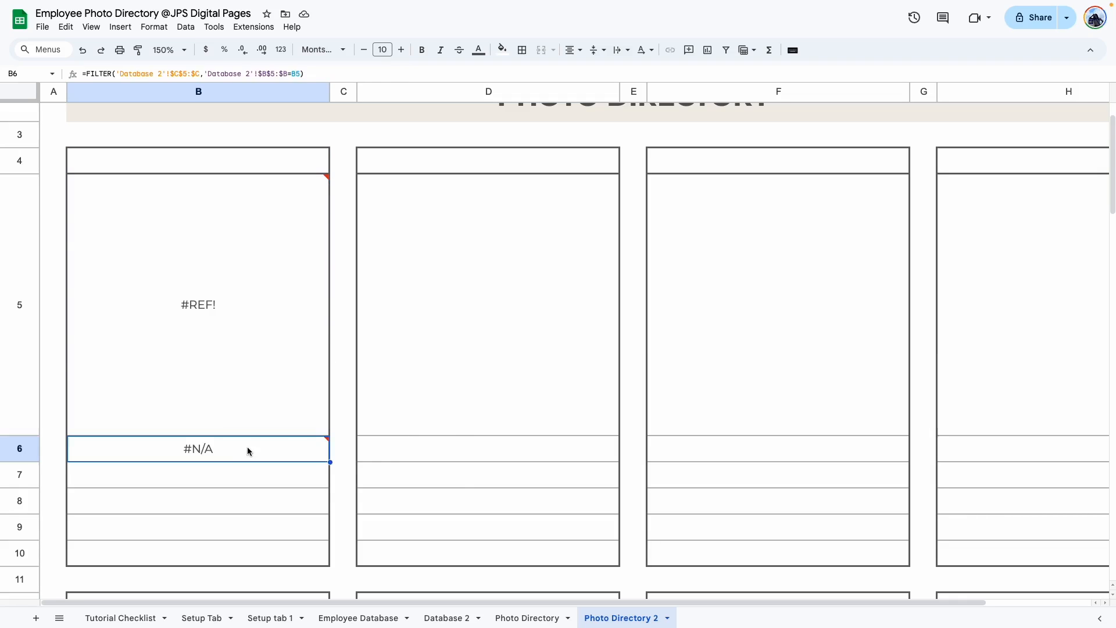
Clear B6 and paste the formula text =FILTER('Database 2'!$C$5:$C,'Database 2'!$B$5:$B=B4) into it.
{"action": "triple_click", "coordinate": [246, 447]}
{"action": "key", "text": "BackSpace"}
{"action": "triple_click", "coordinate": [236, 181]}
{"action": "key", "text": "BackSpace"}
{"action": "left_click", "coordinate": [325, 497]}
{"action": "double_click", "coordinate": [275, 445]}
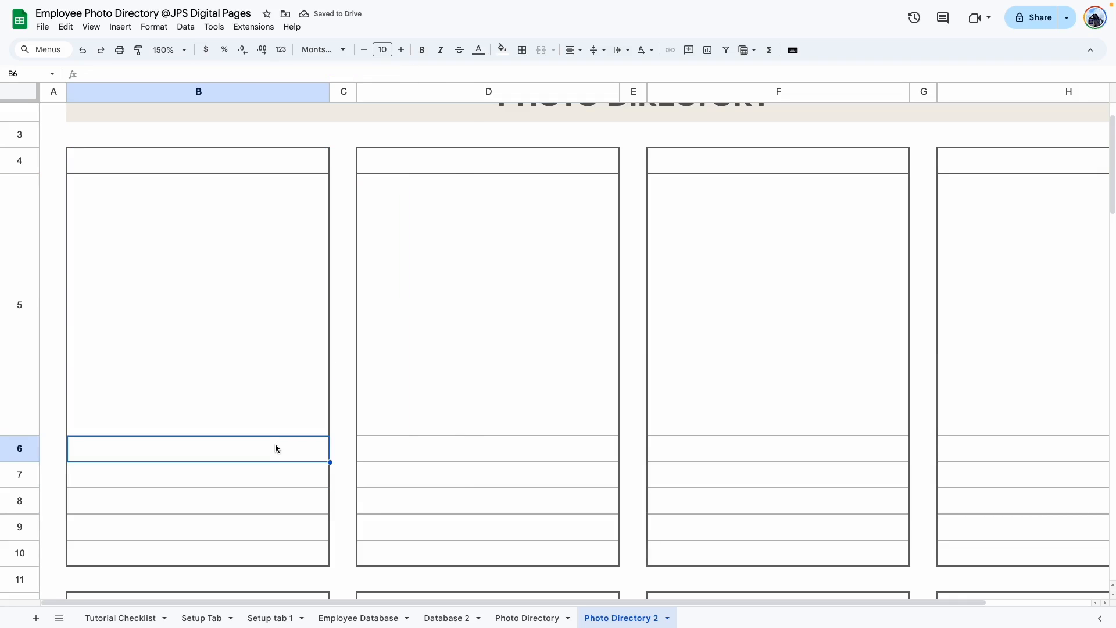
{"action": "key", "text": "ctrl+v"}
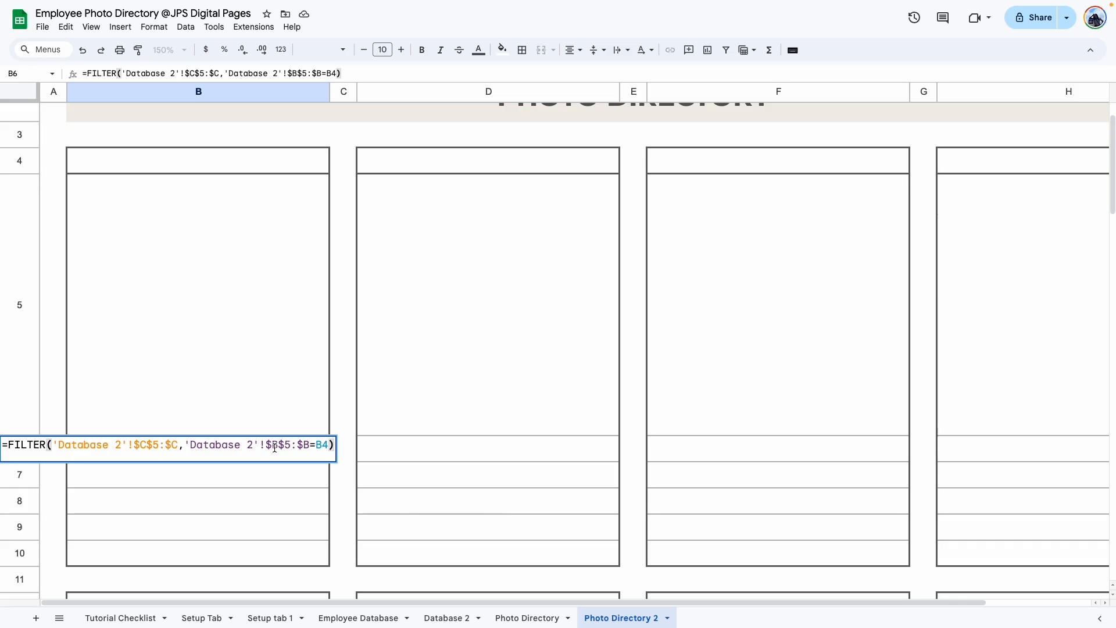
{"action": "key", "text": "Return"}
Check the formulas in B5 and B6 and locate the Position Title column H in Database 2.
{"action": "left_click", "coordinate": [217, 329]}
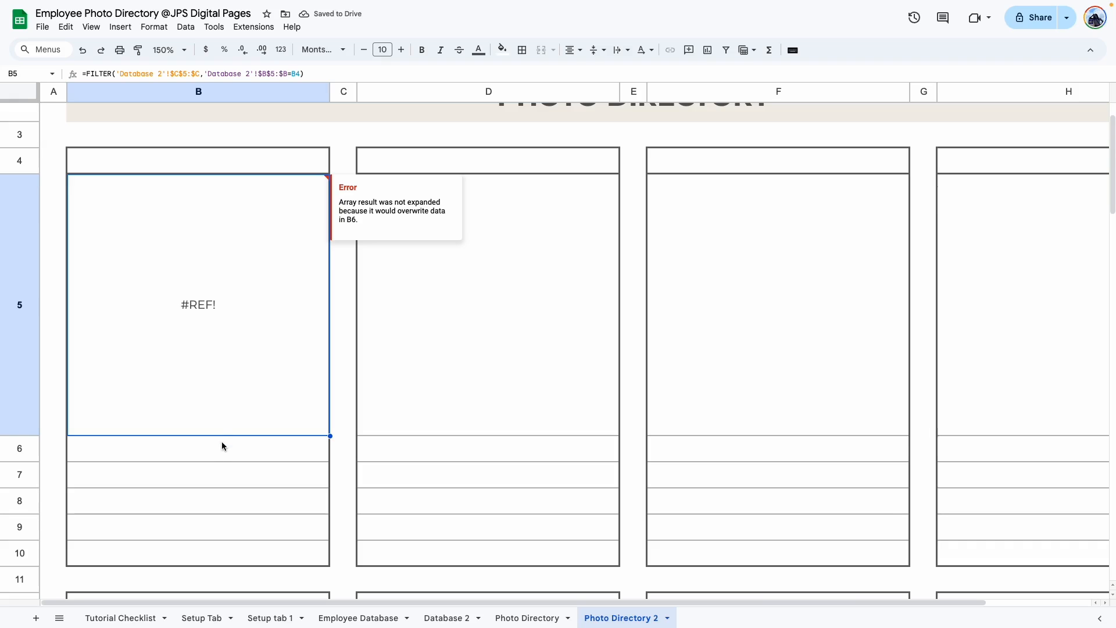
{"action": "left_click", "coordinate": [197, 455]}
{"action": "double_click", "coordinate": [197, 454]}
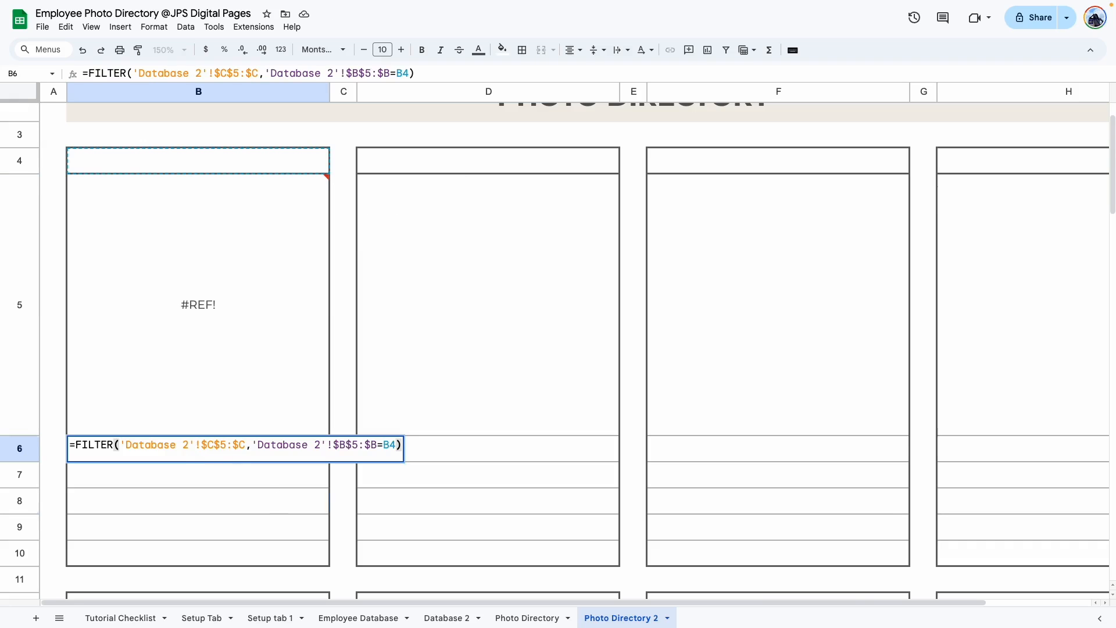
{"action": "key", "text": "Escape"}
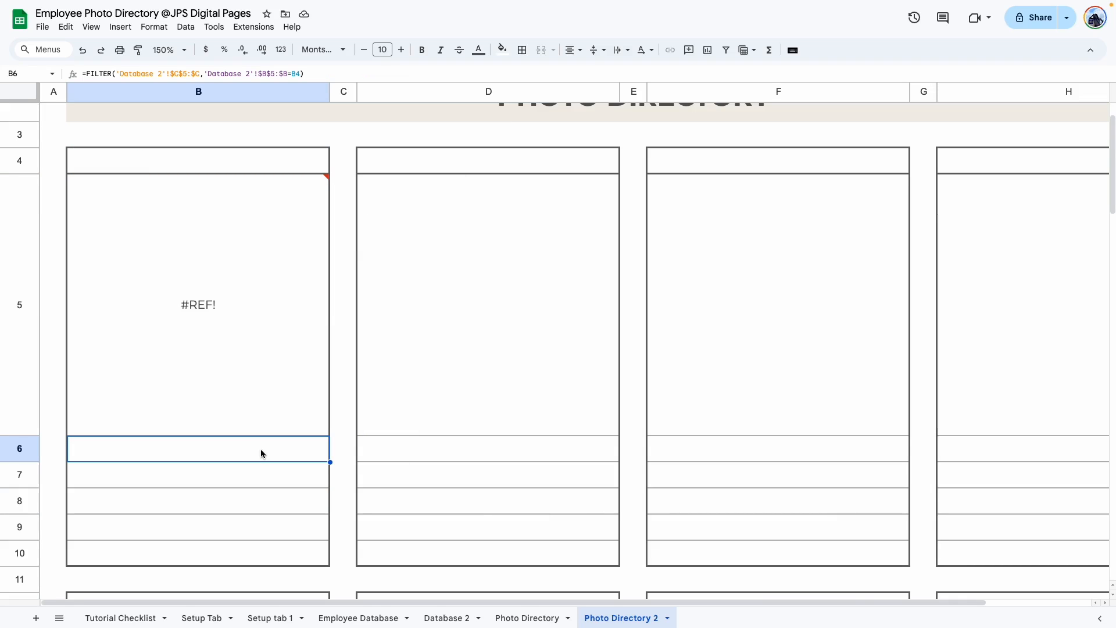
{"action": "left_click", "coordinate": [447, 618]}
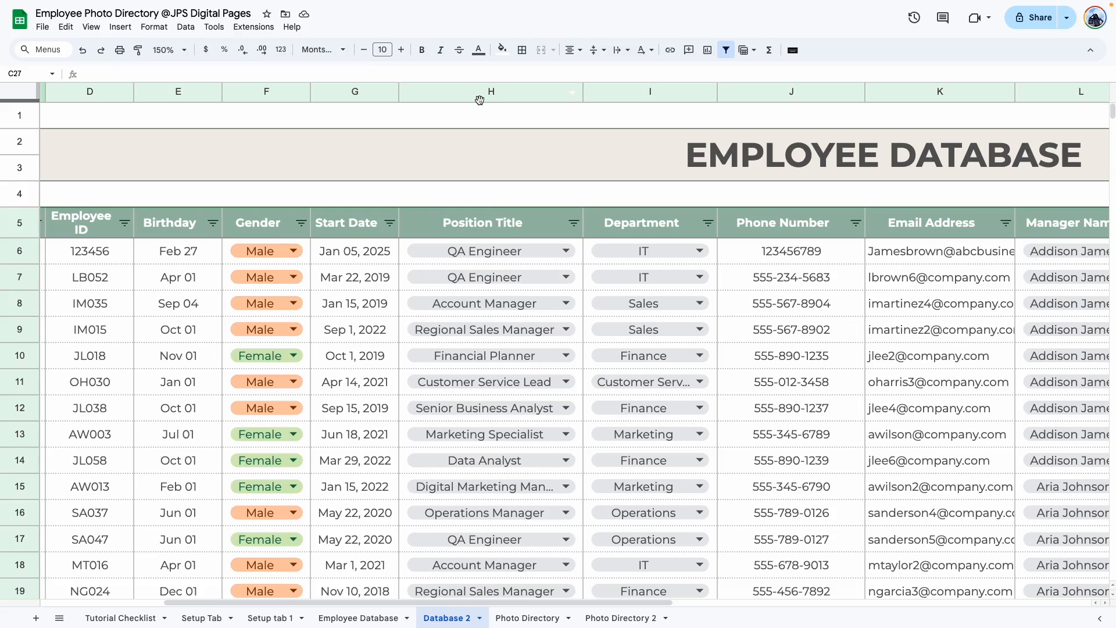
{"action": "left_click", "coordinate": [611, 618]}
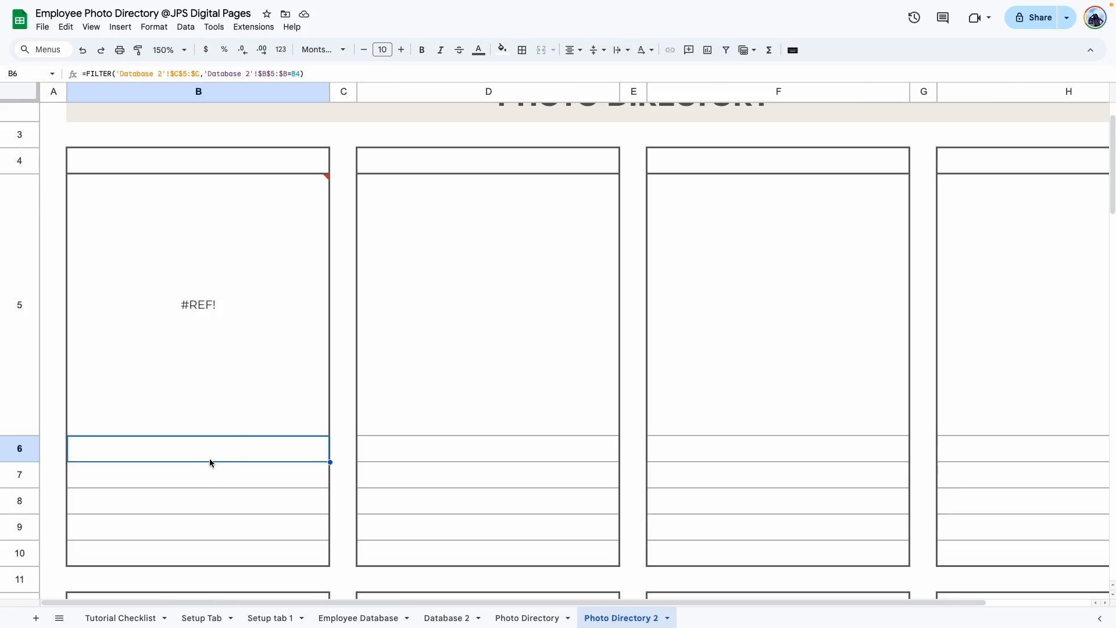
Set the lookup range in B6's formula to 'Database 2'!$H$5:$H.
{"action": "double_click", "coordinate": [210, 457]}
{"action": "left_click", "coordinate": [212, 440]}
{"action": "key", "text": "BackSpace"}
{"action": "type", "text": "h"}
{"action": "left_click", "coordinate": [242, 440]}
{"action": "key", "text": "BackSpace"}
{"action": "type", "text": "h"}
{"action": "key", "text": "Return"}
Select the first listed employee in B4's dropdown and check the photo and position lookups in B5 and B6.
{"action": "left_click", "coordinate": [198, 161]}
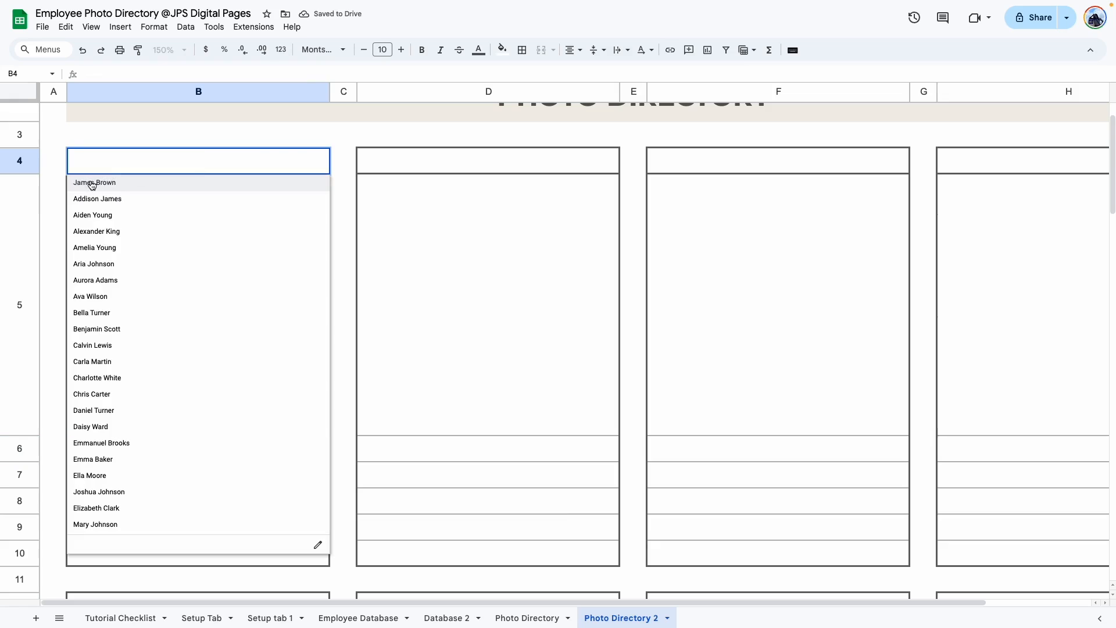
{"action": "left_click", "coordinate": [96, 182]}
{"action": "left_click", "coordinate": [332, 280]}
{"action": "left_click", "coordinate": [166, 169]}
{"action": "left_click", "coordinate": [225, 347]}
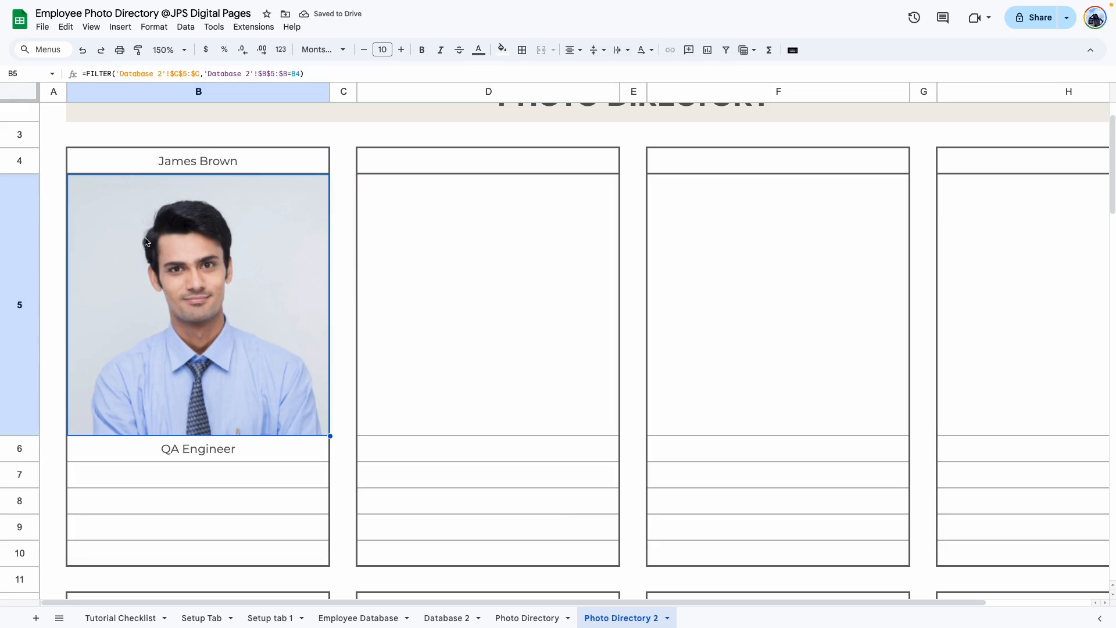
{"action": "left_click", "coordinate": [242, 456]}
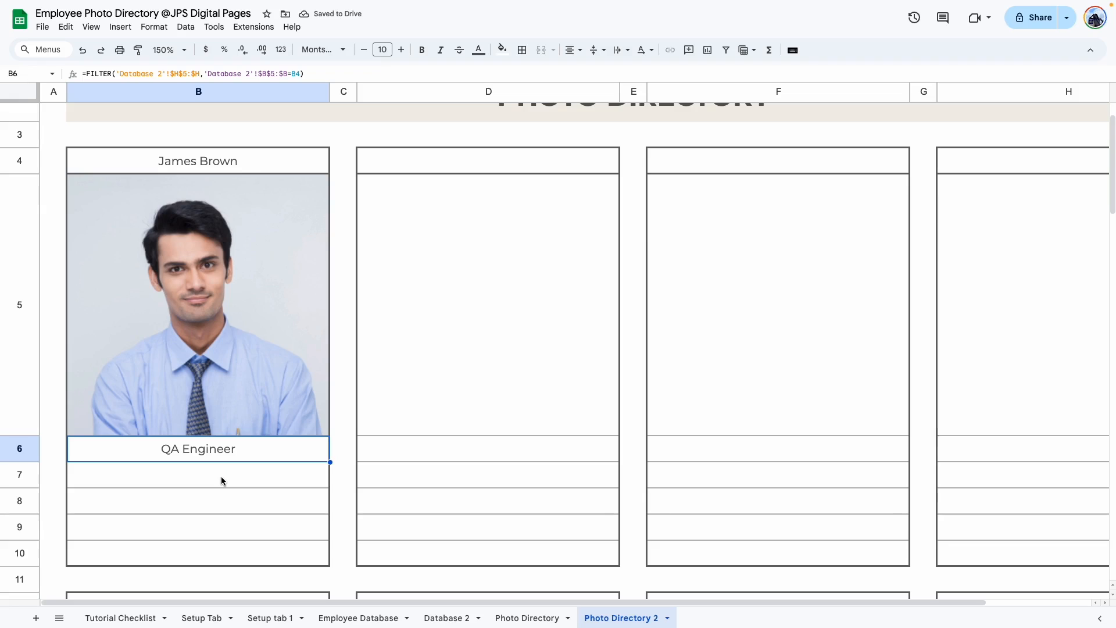
Copy the formula text from B6 into B7.
{"action": "key", "text": "Return"}
{"action": "key", "text": "ctrl+a"}
{"action": "key", "text": "ctrl+c"}
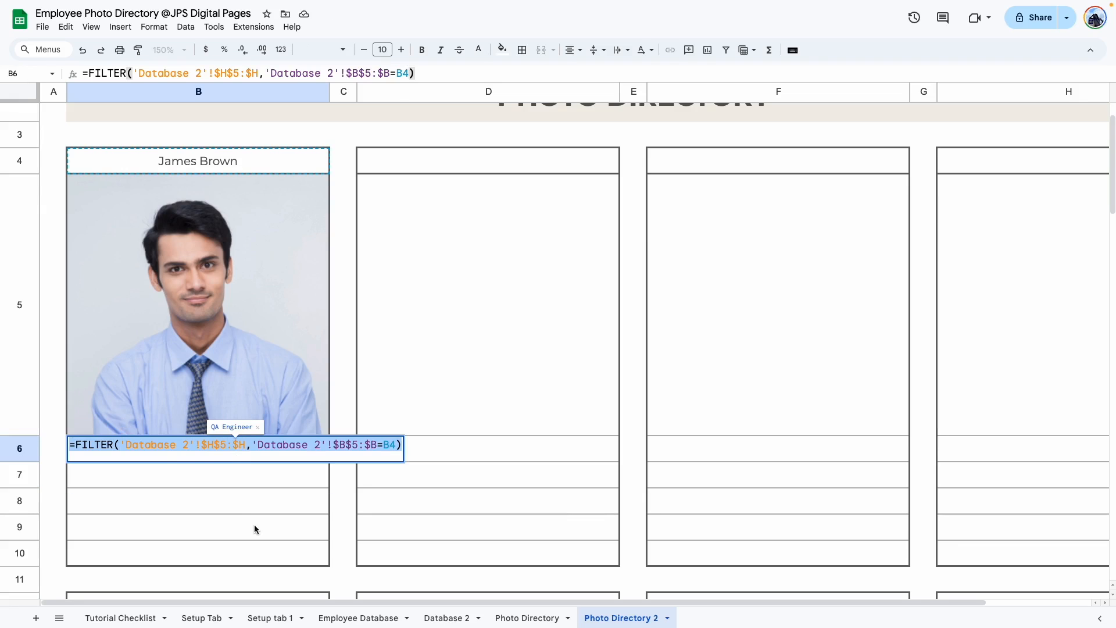
{"action": "key", "text": "Return"}
{"action": "double_click", "coordinate": [243, 471]}
{"action": "key", "text": "ctrl+v"}
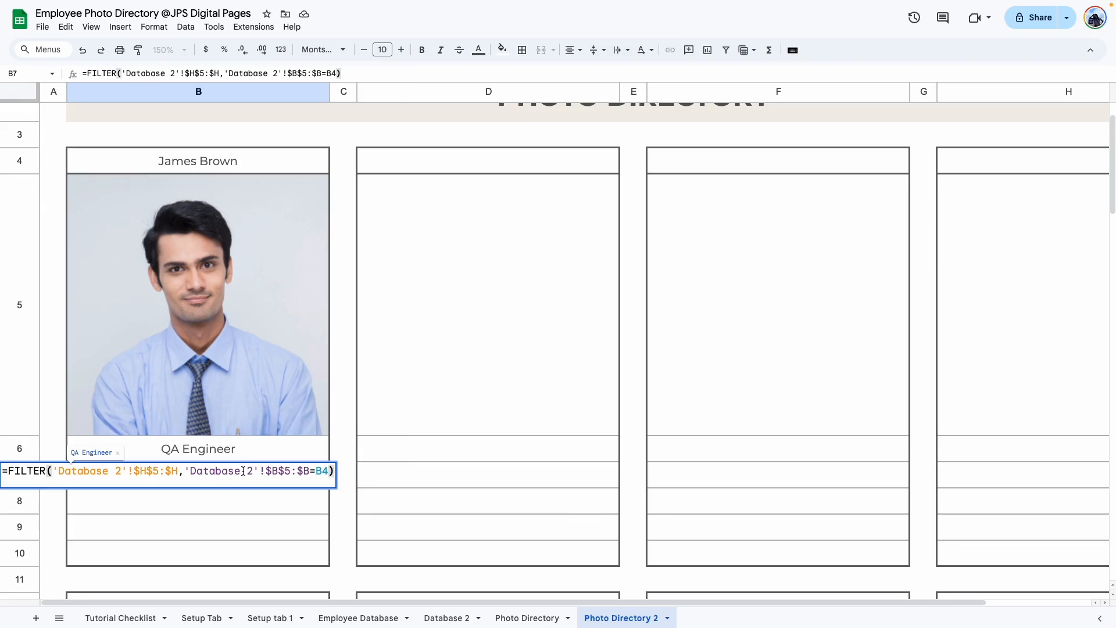
{"action": "key", "text": "Return"}
{"action": "left_click", "coordinate": [223, 473]}
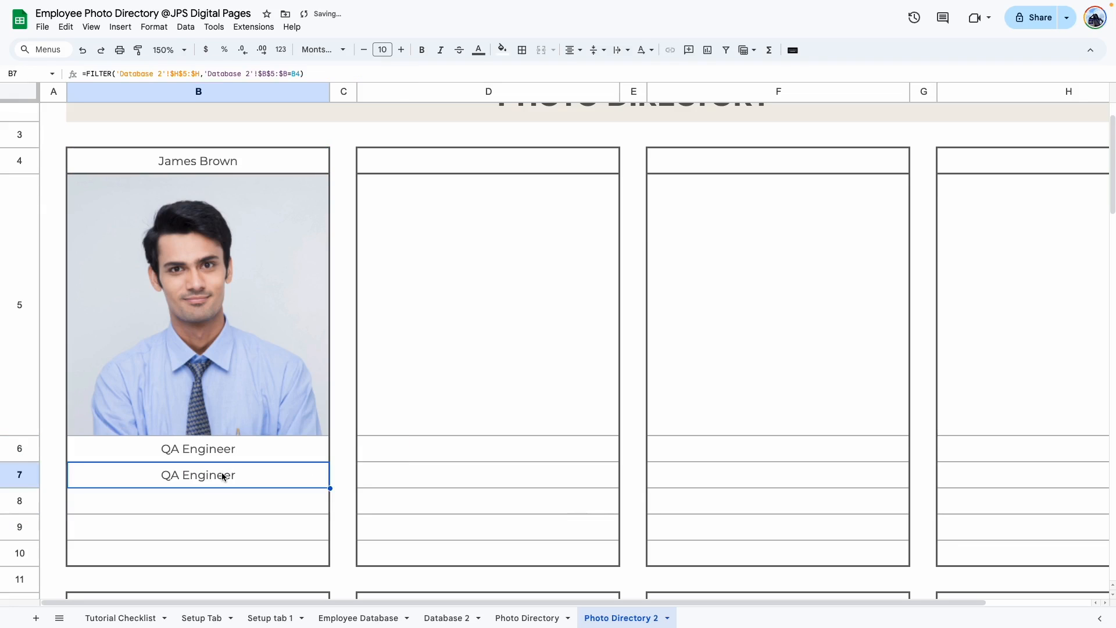
Set the lookup range in B7's formula to 'Database 2'!$I$5:$I.
{"action": "double_click", "coordinate": [222, 473]}
{"action": "left_click", "coordinate": [214, 468]}
{"action": "key", "text": "BackSpace"}
{"action": "type", "text": "i"}
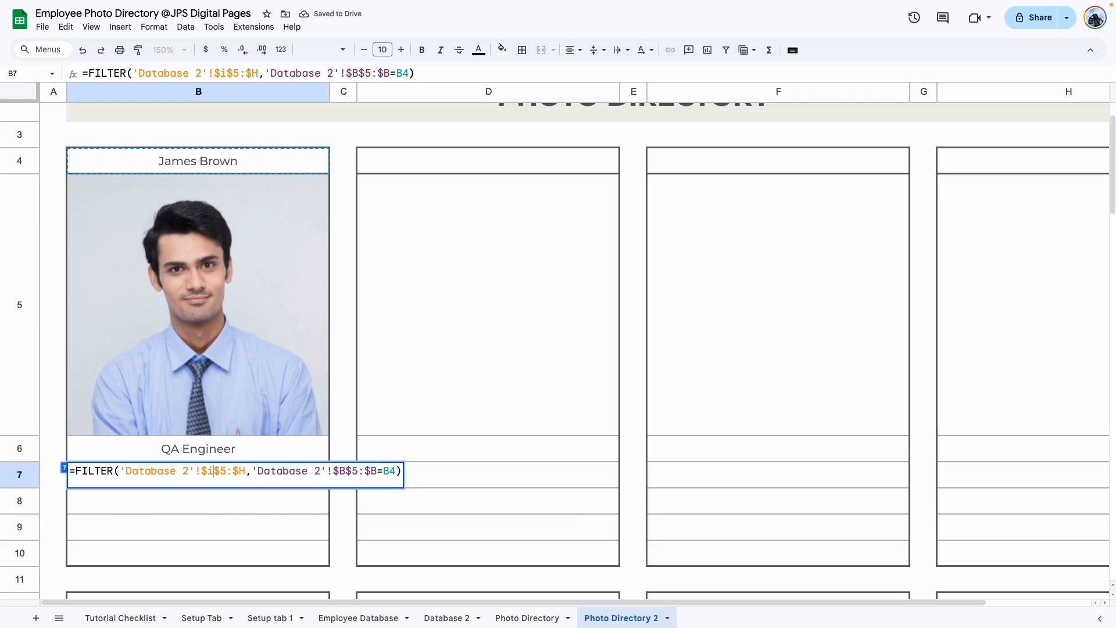
{"action": "key", "text": "Right"}
{"action": "key", "text": "Right"}
{"action": "key", "text": "Right"}
{"action": "key", "text": "Right"}
{"action": "key", "text": "Right"}
{"action": "key", "text": "BackSpace"}
{"action": "type", "text": "i"}
{"action": "key", "text": "Return"}
Enter the formula text =FILTER('Database 2'!$I$5:$I,'Database 2'!$B$5:$B=B4) in B8, B9 and B10.
{"action": "left_click", "coordinate": [245, 525]}
{"action": "left_click", "coordinate": [251, 473]}
{"action": "left_click", "coordinate": [227, 523]}
{"action": "double_click", "coordinate": [222, 498]}
{"action": "type", "text": "=FILTER('Database 2'!$I$5:$I,'Database 2'!$B$5:$B=B4)"}
{"action": "double_click", "coordinate": [213, 534]}
{"action": "type", "text": "=FILTER('Database 2'!$I$5:$I,'Database 2'!$B$5:$B=B4)"}
{"action": "double_click", "coordinate": [232, 550]}
{"action": "type", "text": "=FILTER('Database 2'!$I$5:$I,'Database 2'!$B$5:$B=B4)"}
{"action": "key", "text": "Return"}
{"action": "scroll", "coordinate": [249, 517], "scroll_direction": "down", "scroll_amount": 2}
{"action": "left_click", "coordinate": [343, 519]}
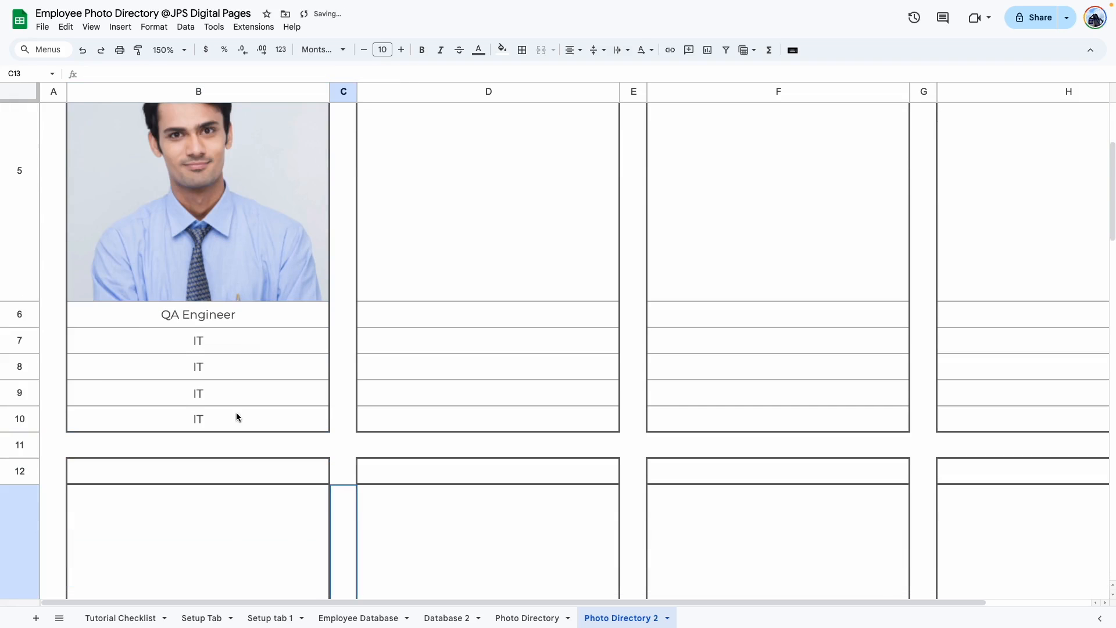
{"action": "left_click", "coordinate": [221, 471]}
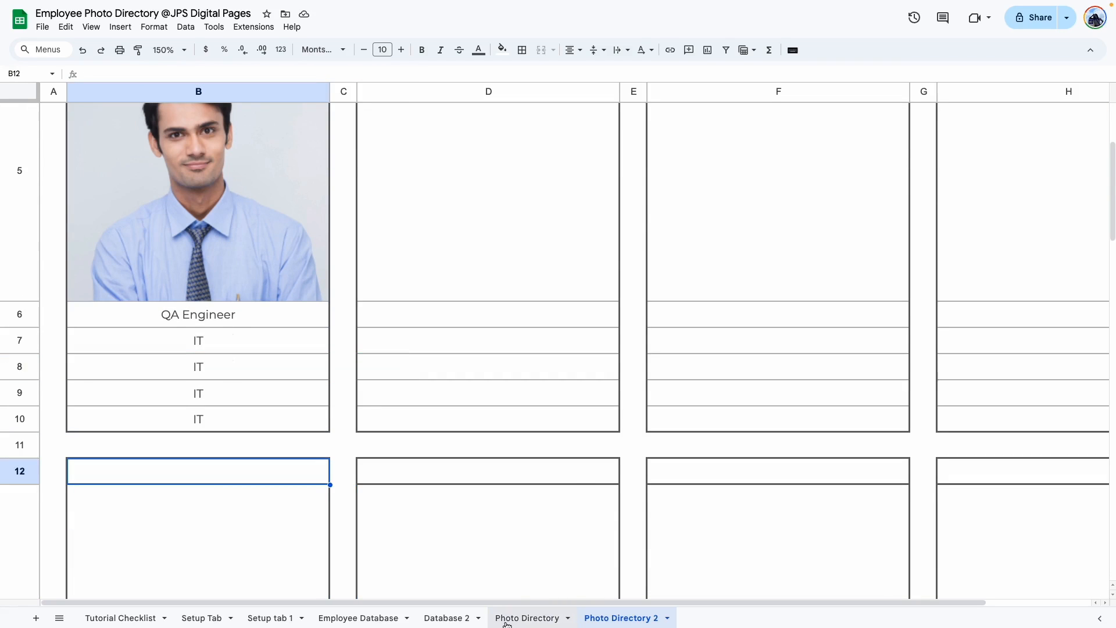
Check the order of the detail rows on the Photo Directory cards and locate the matching columns in Database 2.
{"action": "left_click", "coordinate": [519, 619]}
{"action": "left_click", "coordinate": [244, 416]}
{"action": "left_click", "coordinate": [238, 435]}
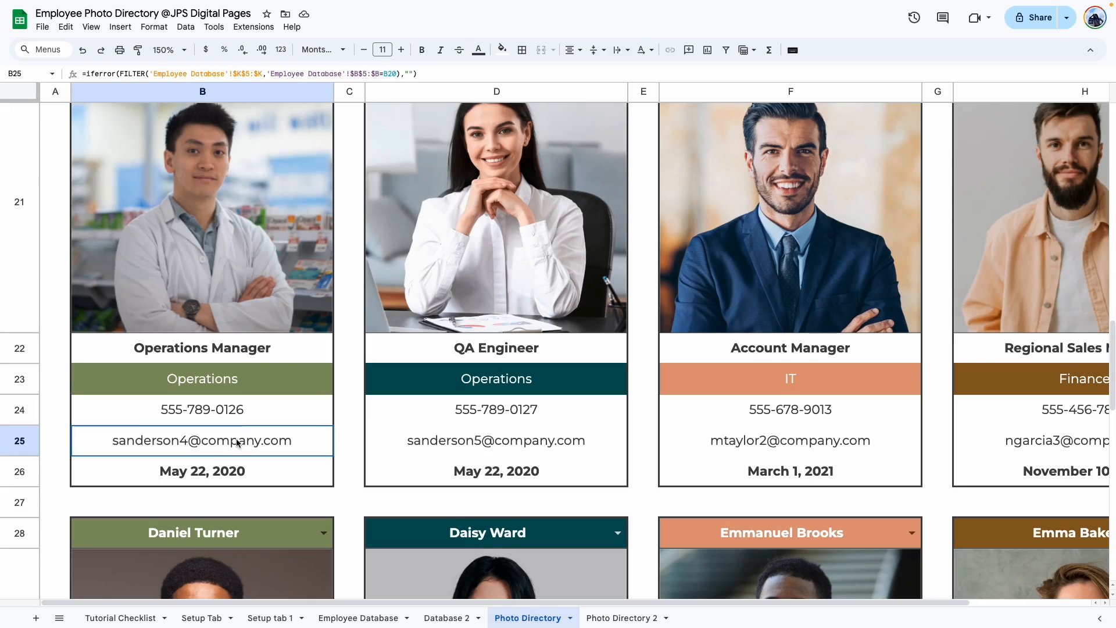
{"action": "left_click", "coordinate": [235, 474]}
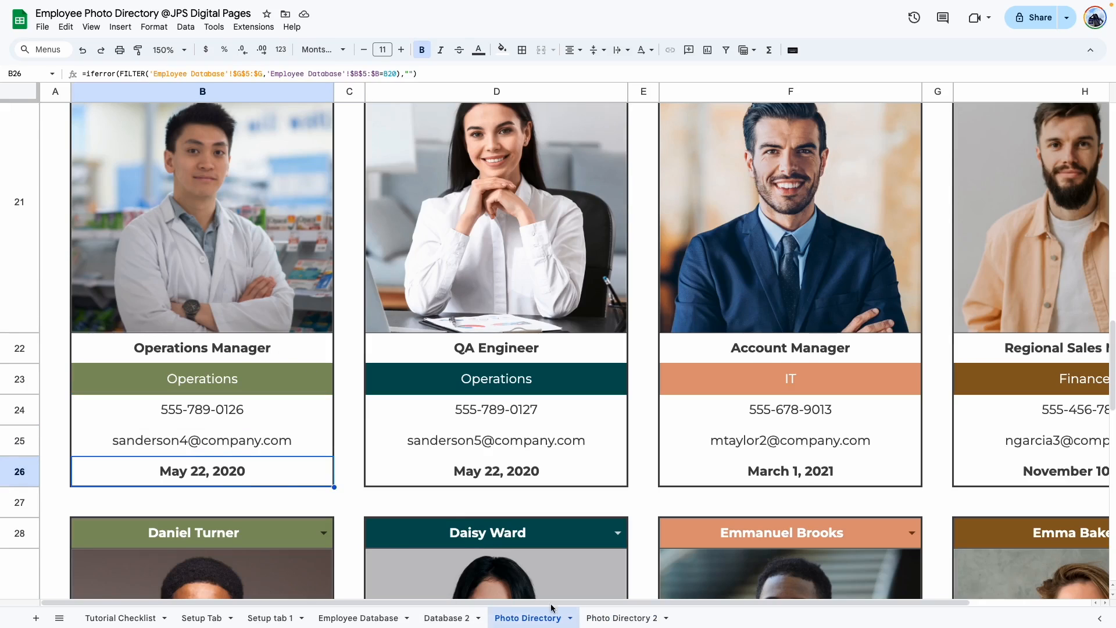
{"action": "left_click", "coordinate": [448, 618]}
{"action": "scroll", "coordinate": [556, 411], "scroll_direction": "right", "scroll_amount": 5}
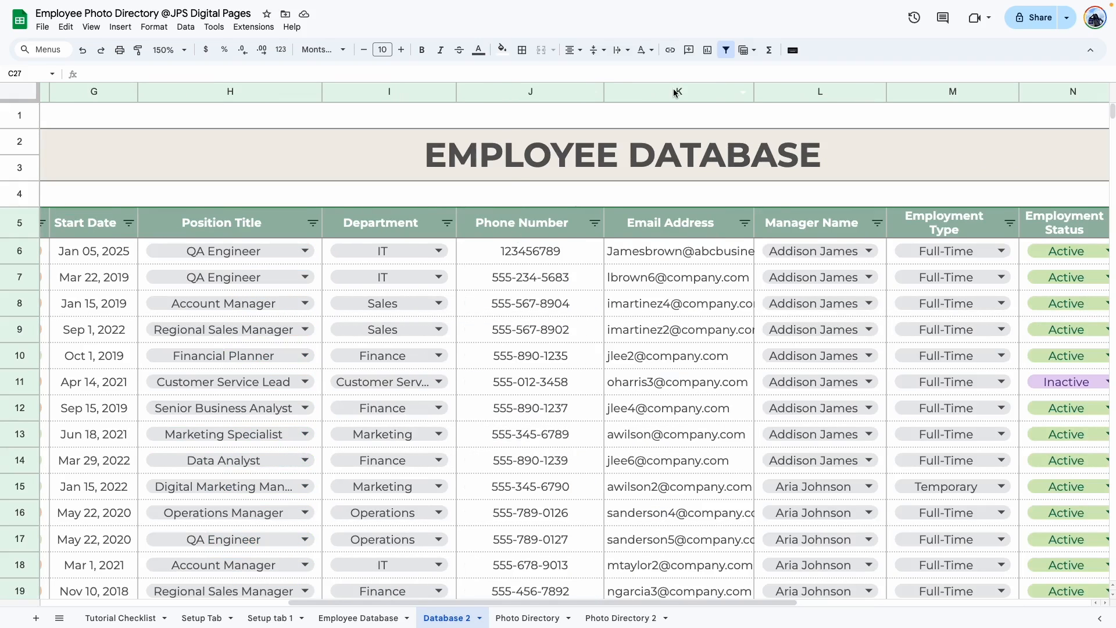
{"action": "left_click", "coordinate": [602, 620]}
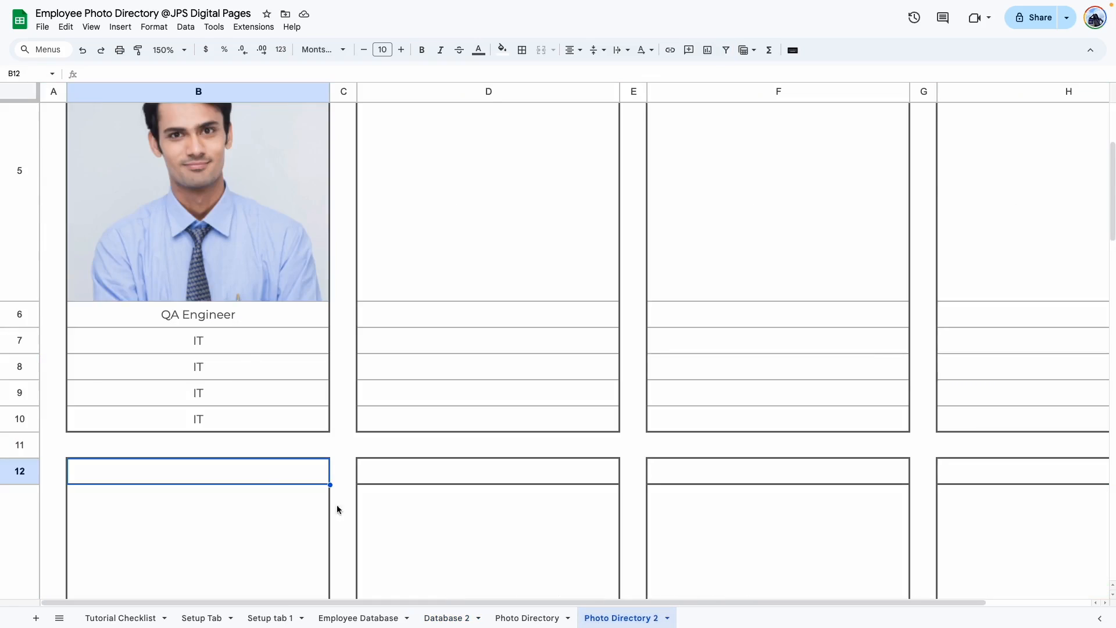
Set the lookup range in B8's formula to 'Database 2'!$J$5:$J.
{"action": "double_click", "coordinate": [239, 364]}
{"action": "left_click", "coordinate": [212, 359]}
{"action": "key", "text": "BackSpace"}
{"action": "type", "text": "J"}
{"action": "key", "text": "Right"}
{"action": "key", "text": "Right"}
{"action": "key", "text": "Right"}
{"action": "key", "text": "Right"}
{"action": "key", "text": "Right"}
{"action": "key", "text": "BackSpace"}
{"action": "type", "text": "J"}
{"action": "key", "text": "Return"}
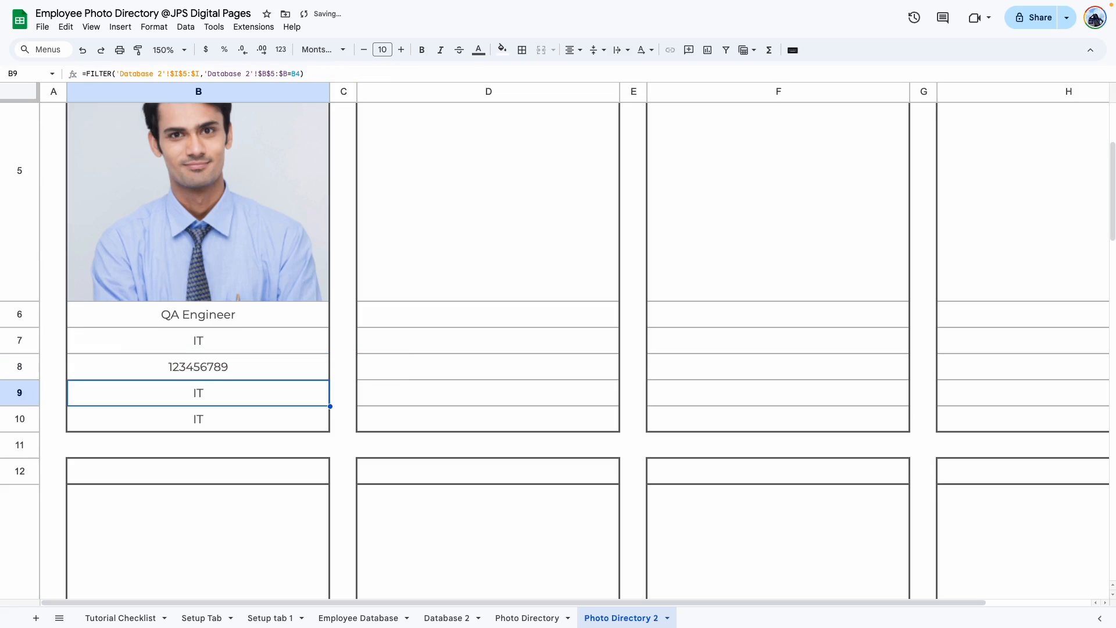
Point B9's lookup range at the Email Address column K and set B10's to 'Database 2'!$G$5:$G.
{"action": "double_click", "coordinate": [209, 384]}
{"action": "left_click", "coordinate": [211, 387]}
{"action": "key", "text": "BackSpace"}
{"action": "left_click_drag", "start_coordinate": [327, 603], "coordinate": [204, 567]}
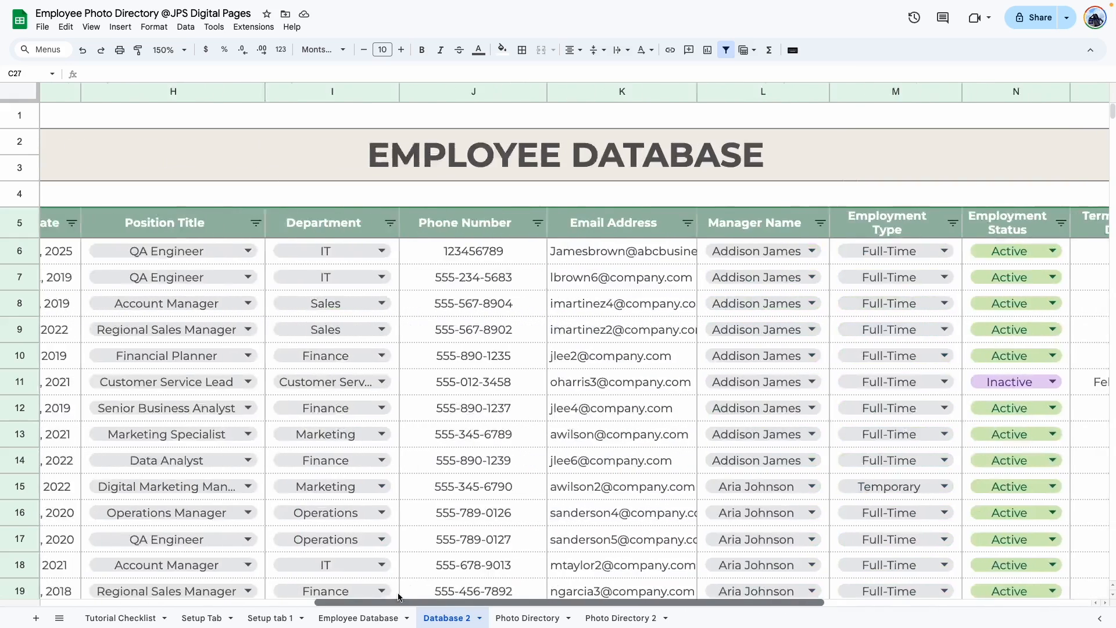
{"action": "left_click", "coordinate": [457, 92]}
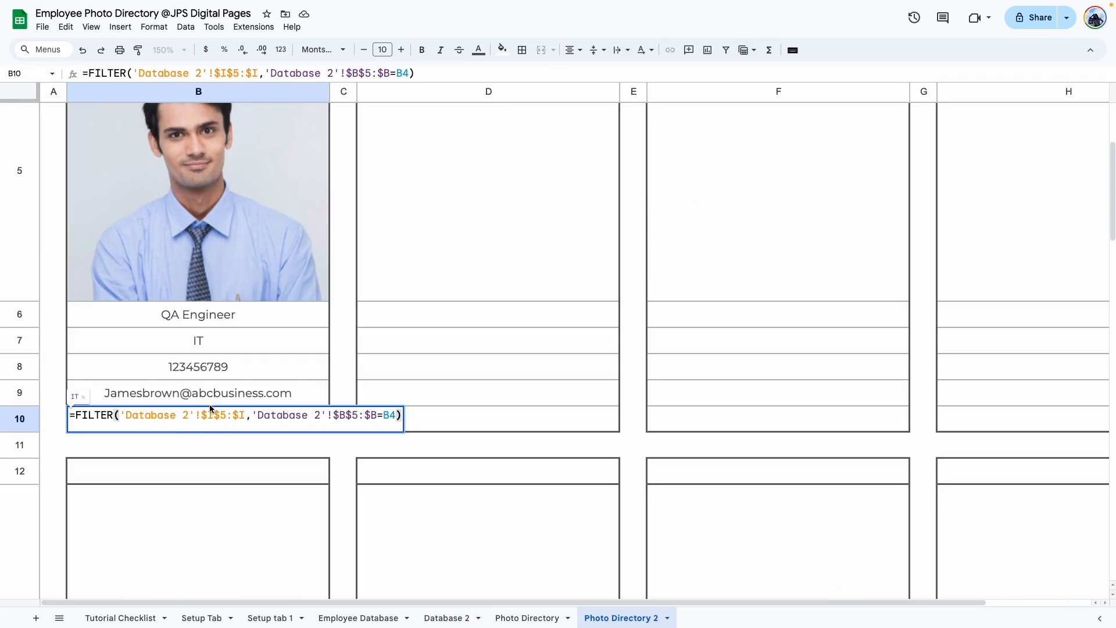
{"action": "left_click", "coordinate": [488, 471]}
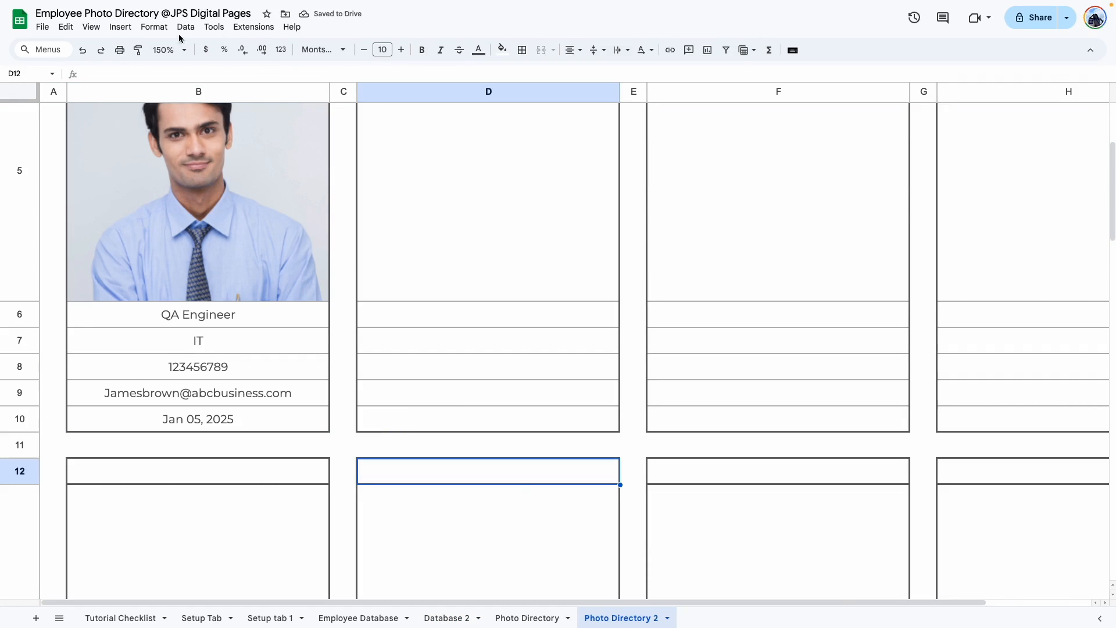
Fill the name cell B4 with the muted green from the Vintage colors and make its text white.
{"action": "left_click", "coordinate": [175, 49]}
{"action": "left_click", "coordinate": [167, 124]}
{"action": "left_click", "coordinate": [421, 523]}
{"action": "scroll", "coordinate": [419, 414], "scroll_direction": "up", "scroll_amount": 1}
{"action": "left_click", "coordinate": [367, 352]}
{"action": "left_click", "coordinate": [203, 256]}
{"action": "left_click", "coordinate": [198, 170]}
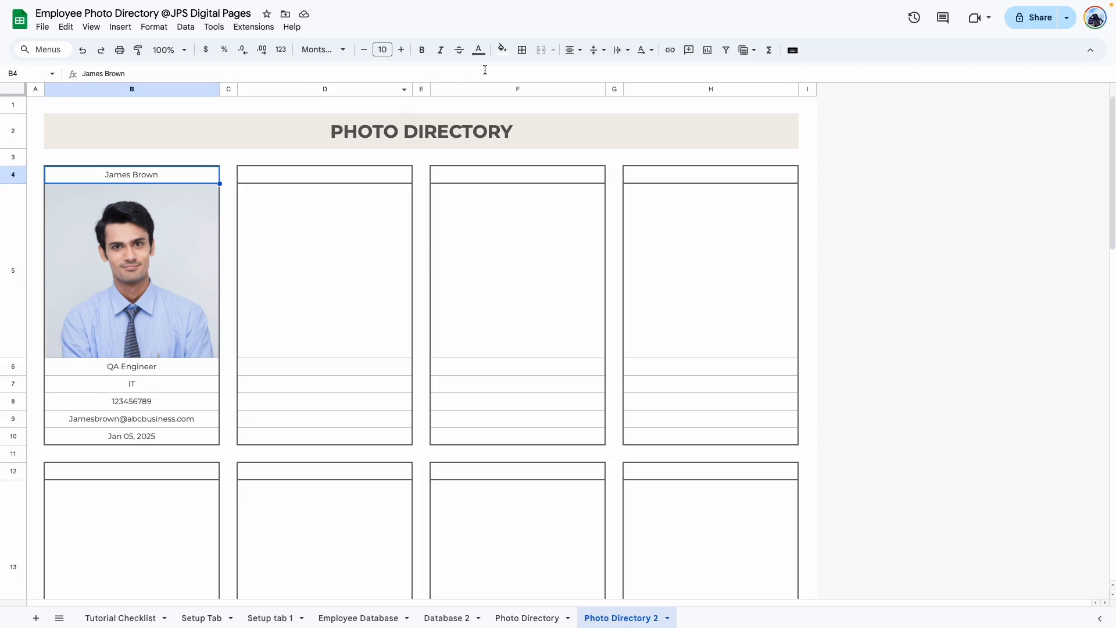
{"action": "left_click", "coordinate": [503, 49]}
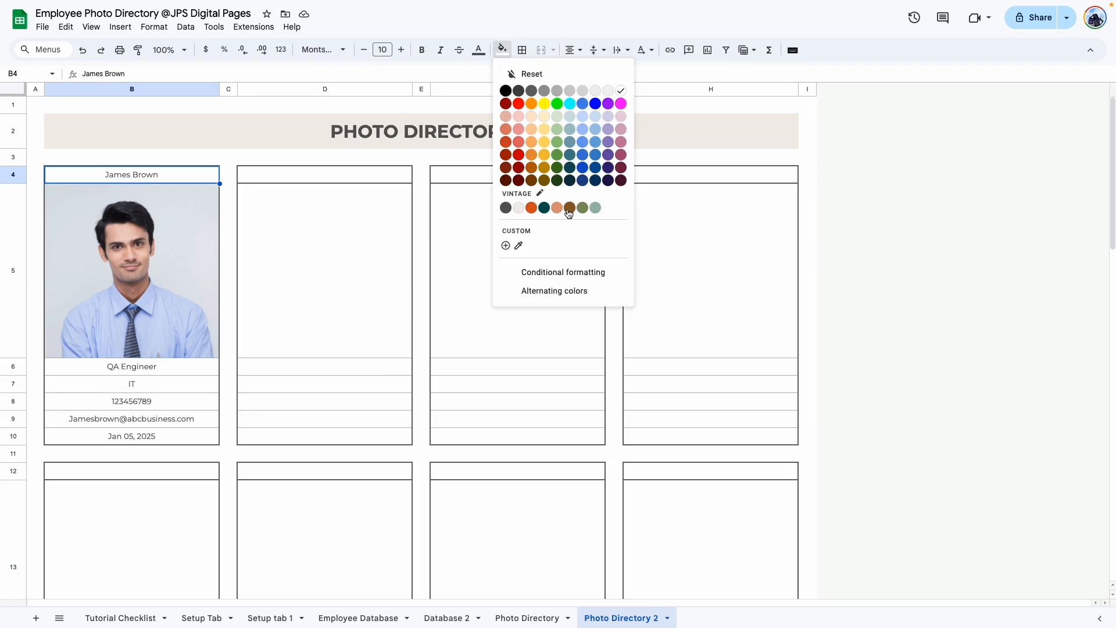
{"action": "left_click", "coordinate": [593, 209]}
{"action": "left_click", "coordinate": [480, 50]}
{"action": "left_click", "coordinate": [598, 92]}
Fill the department cell B7 with the light orange from the Vintage colors and make its text white.
{"action": "left_click", "coordinate": [135, 398]}
{"action": "left_click", "coordinate": [145, 368]}
{"action": "left_click", "coordinate": [154, 402]}
{"action": "left_click", "coordinate": [213, 427]}
{"action": "left_click", "coordinate": [166, 372]}
{"action": "left_click", "coordinate": [171, 383]}
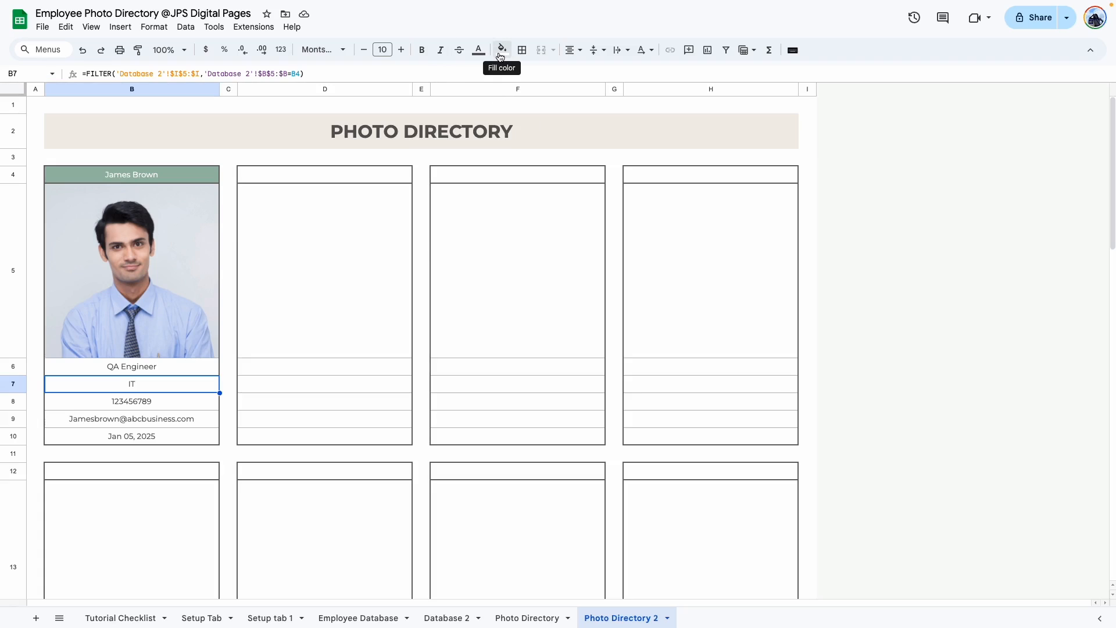
{"action": "left_click", "coordinate": [500, 54]}
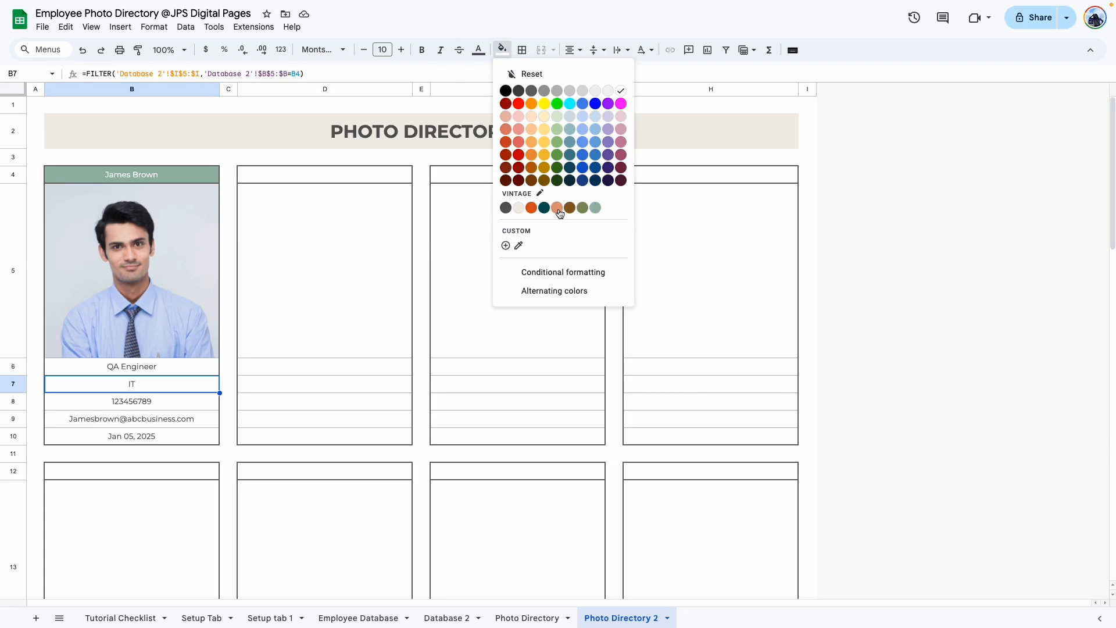
{"action": "left_click", "coordinate": [557, 208]}
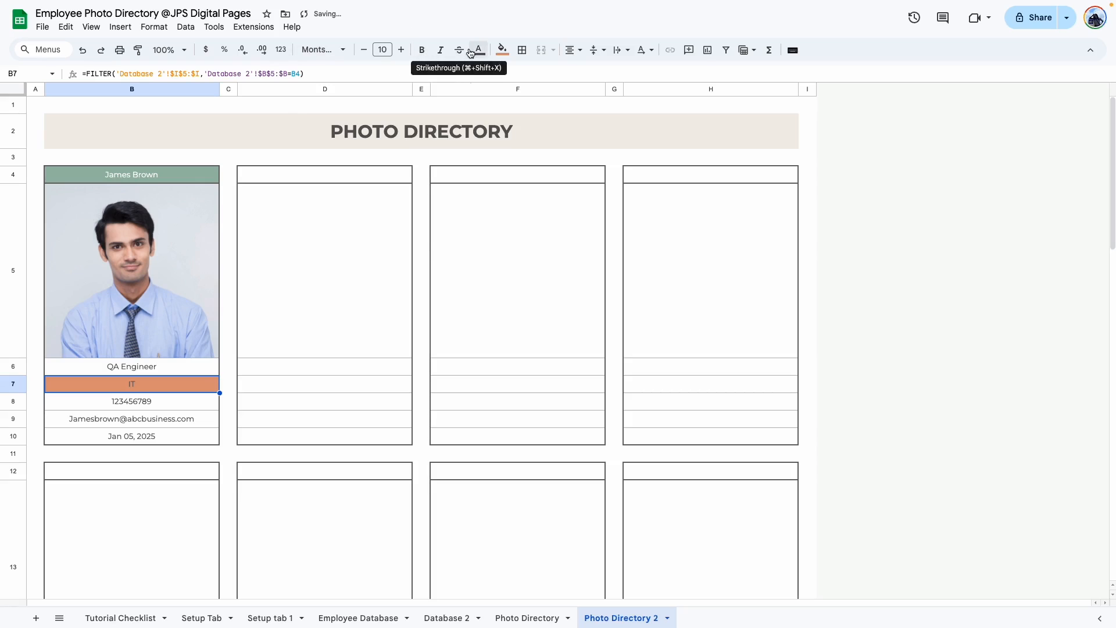
{"action": "left_click", "coordinate": [479, 49]}
{"action": "left_click", "coordinate": [598, 93]}
{"action": "left_click", "coordinate": [217, 436]}
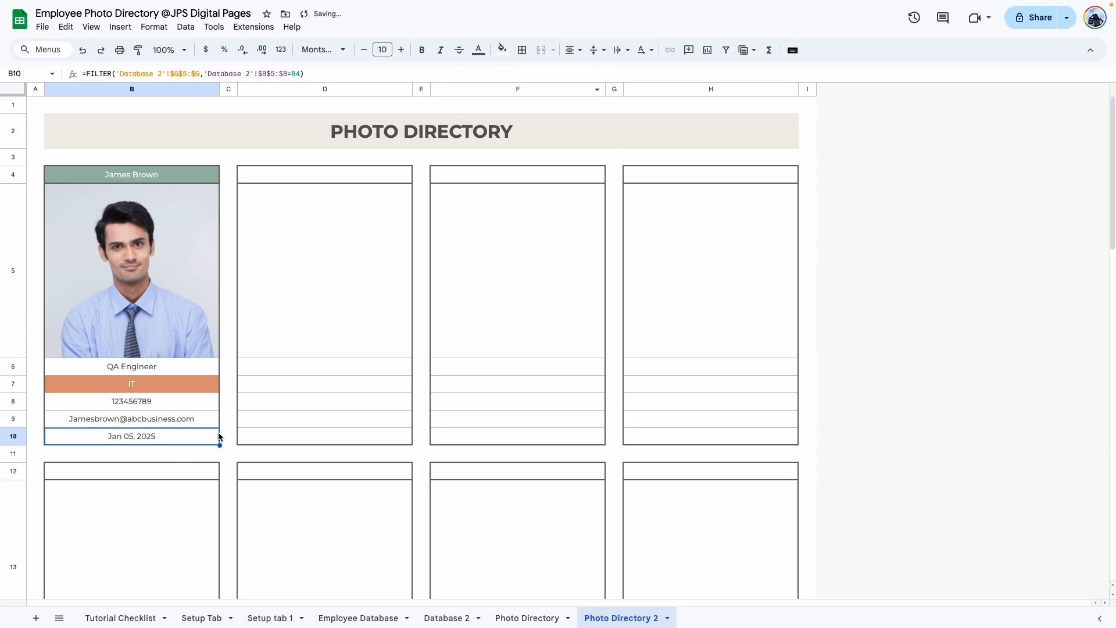
{"action": "left_click", "coordinate": [245, 473]}
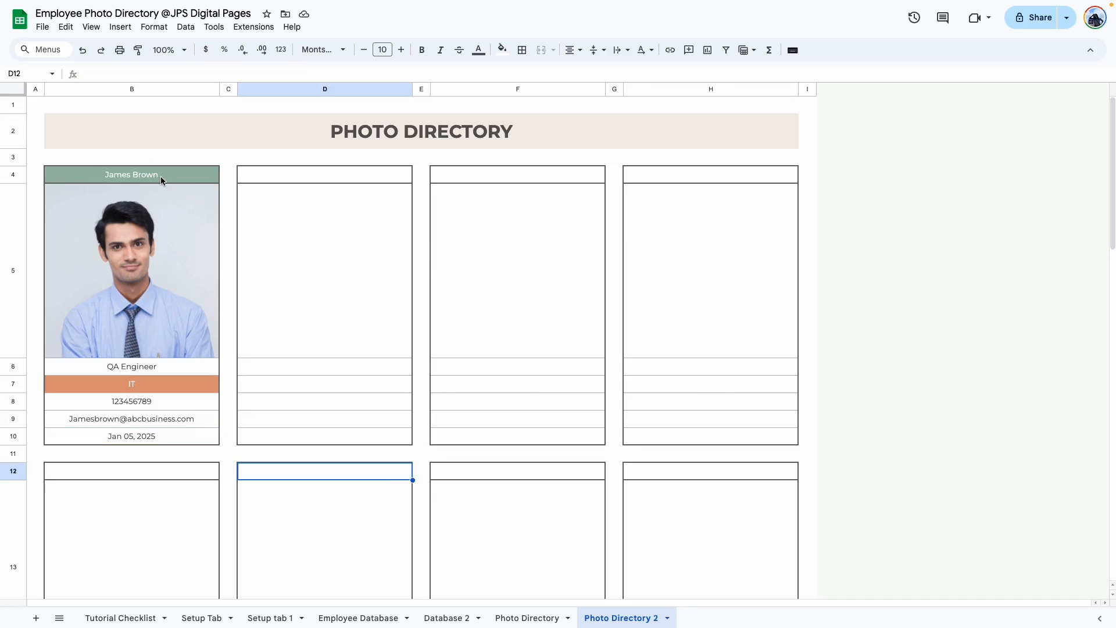
Copy the formula text from B5 into D5 of the second card.
{"action": "left_click", "coordinate": [268, 181]}
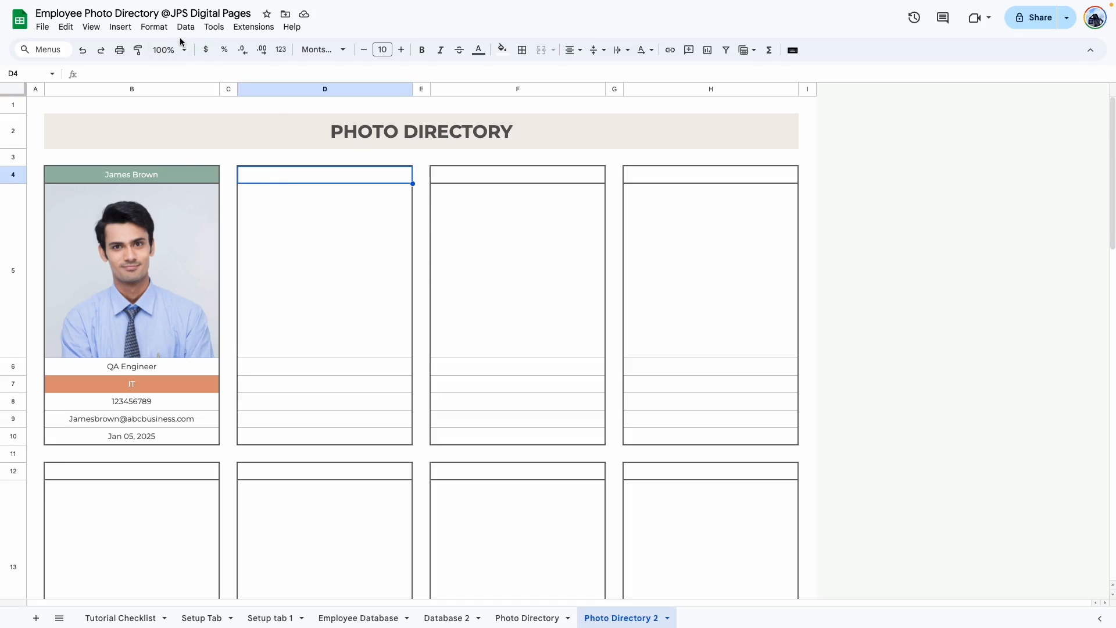
{"action": "left_click", "coordinate": [180, 50]}
{"action": "left_click", "coordinate": [169, 164]}
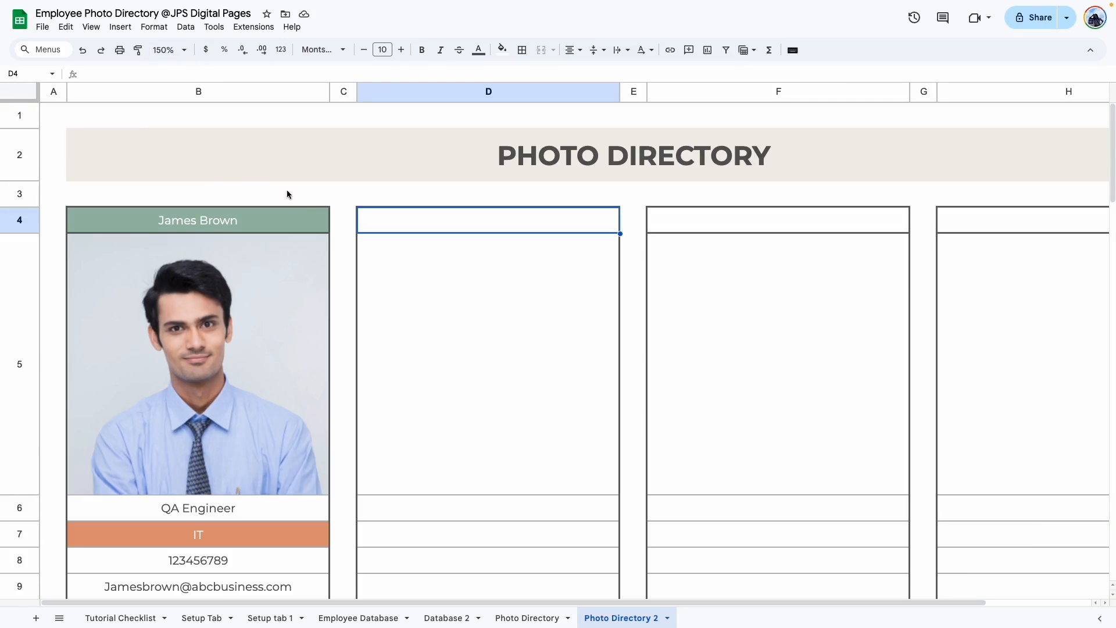
{"action": "scroll", "coordinate": [294, 338], "scroll_direction": "down", "scroll_amount": 1}
{"action": "double_click", "coordinate": [295, 322]}
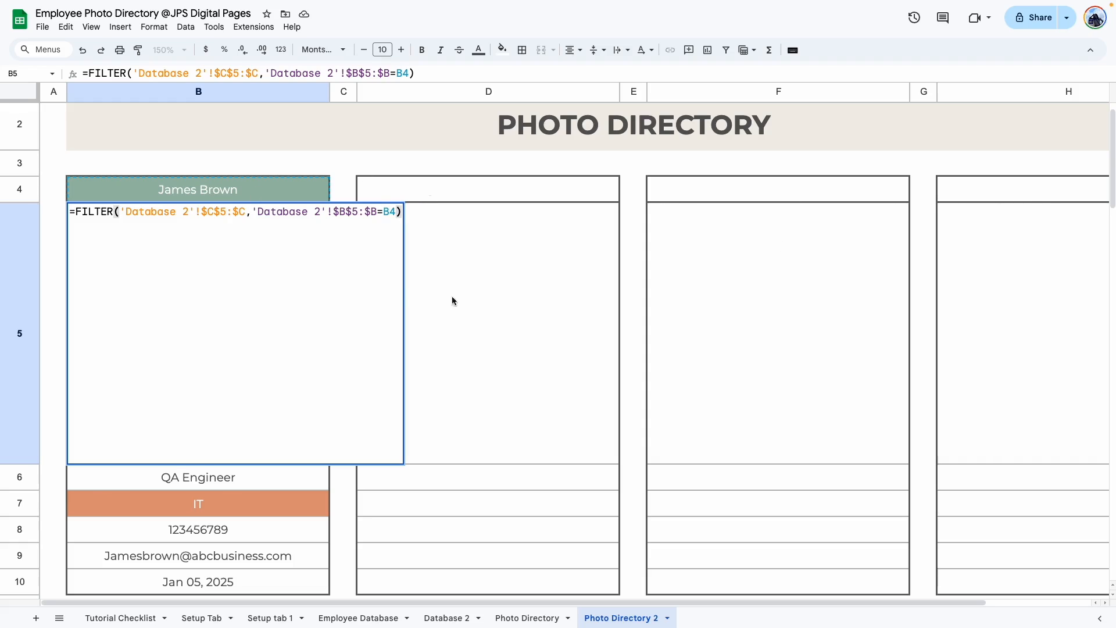
{"action": "triple_click", "coordinate": [330, 216]}
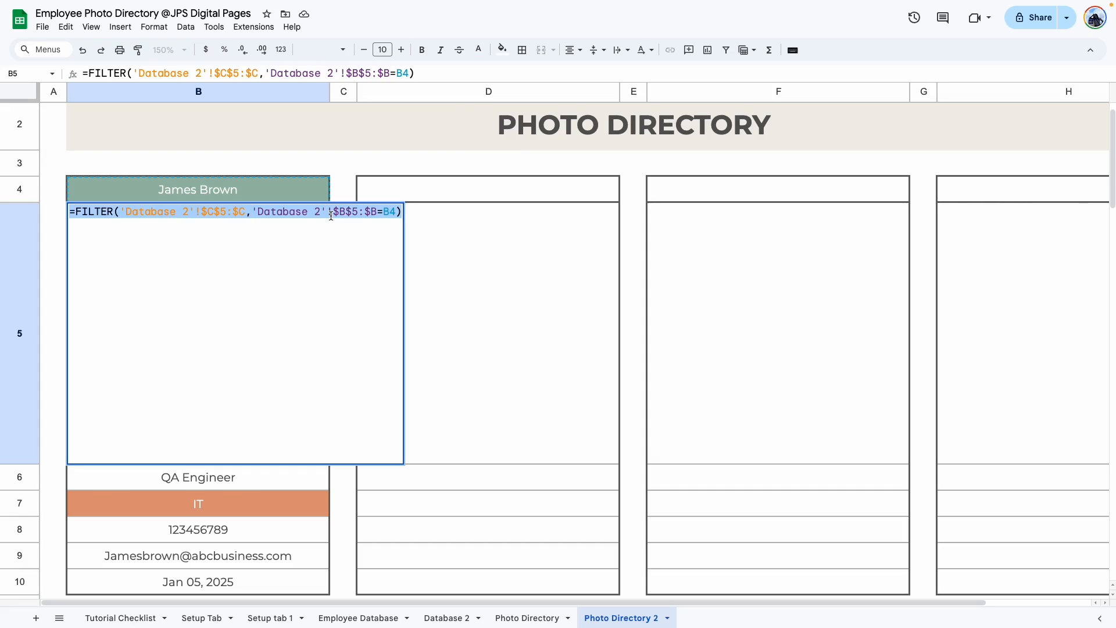
{"action": "key", "text": "ctrl+c"}
{"action": "left_click", "coordinate": [334, 190]}
{"action": "double_click", "coordinate": [421, 341]}
{"action": "key", "text": "ctrl+v"}
{"action": "key", "text": "Return"}
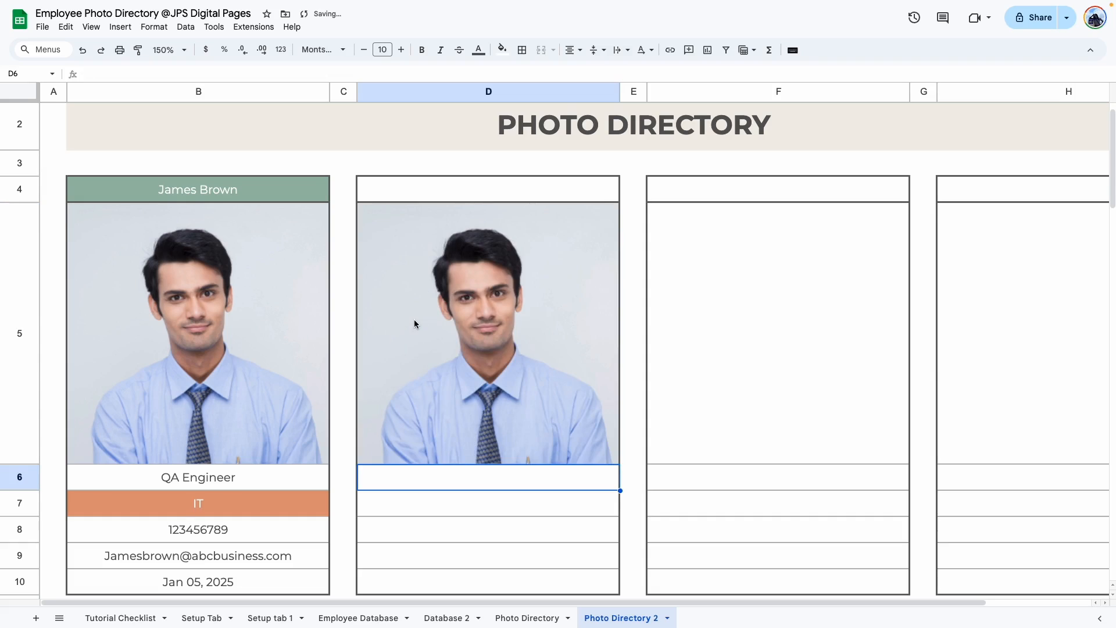
Check which name cell D5's formula references and clear D5.
{"action": "left_click", "coordinate": [414, 324]}
{"action": "double_click", "coordinate": [414, 324]}
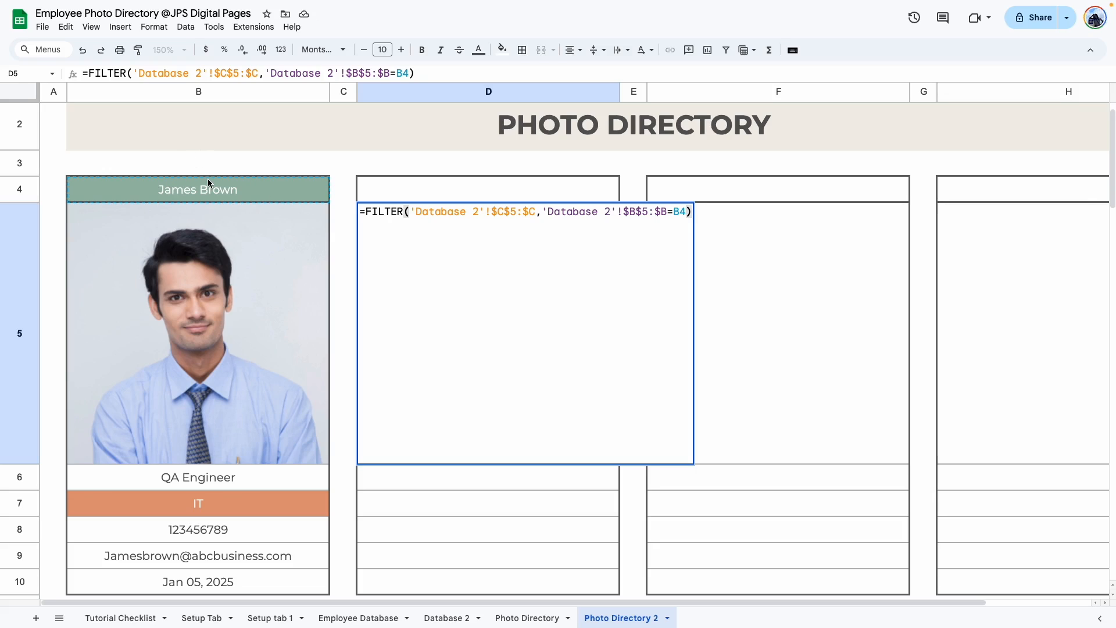
{"action": "key", "text": "Escape"}
{"action": "key", "text": "Delete"}
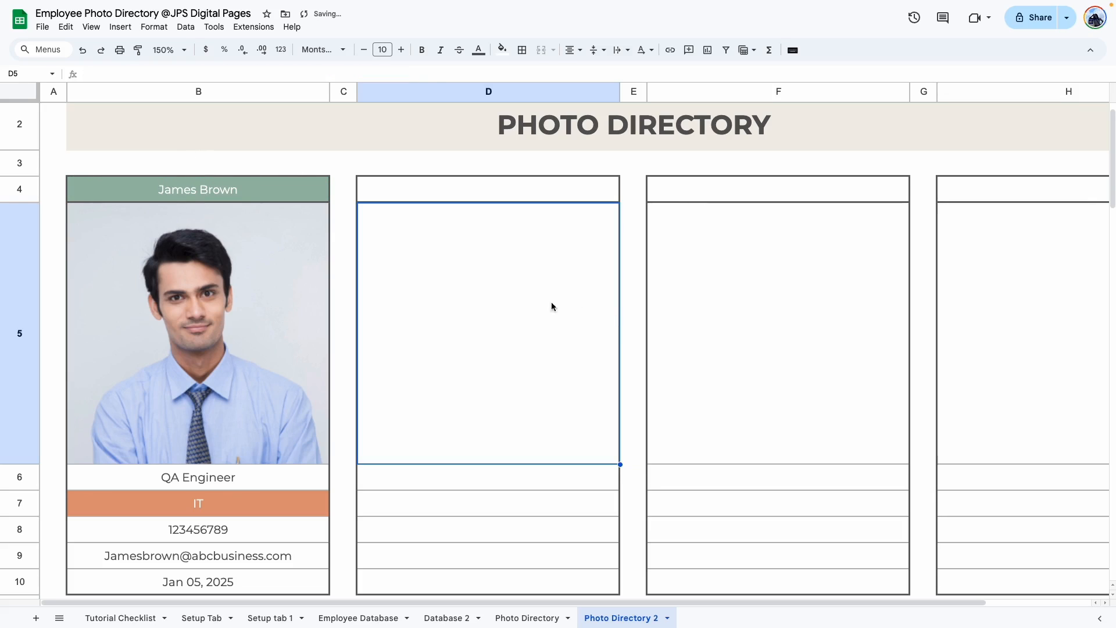
Copy the finished card cells B4:B10 and paste them into the second card starting at D4.
{"action": "left_click", "coordinate": [332, 266]}
{"action": "scroll", "coordinate": [354, 334], "scroll_direction": "down", "scroll_amount": 3}
{"action": "scroll", "coordinate": [269, 291], "scroll_direction": "up", "scroll_amount": 4}
{"action": "left_click", "coordinate": [265, 289]}
{"action": "scroll", "coordinate": [267, 291], "scroll_direction": "down", "scroll_amount": 2}
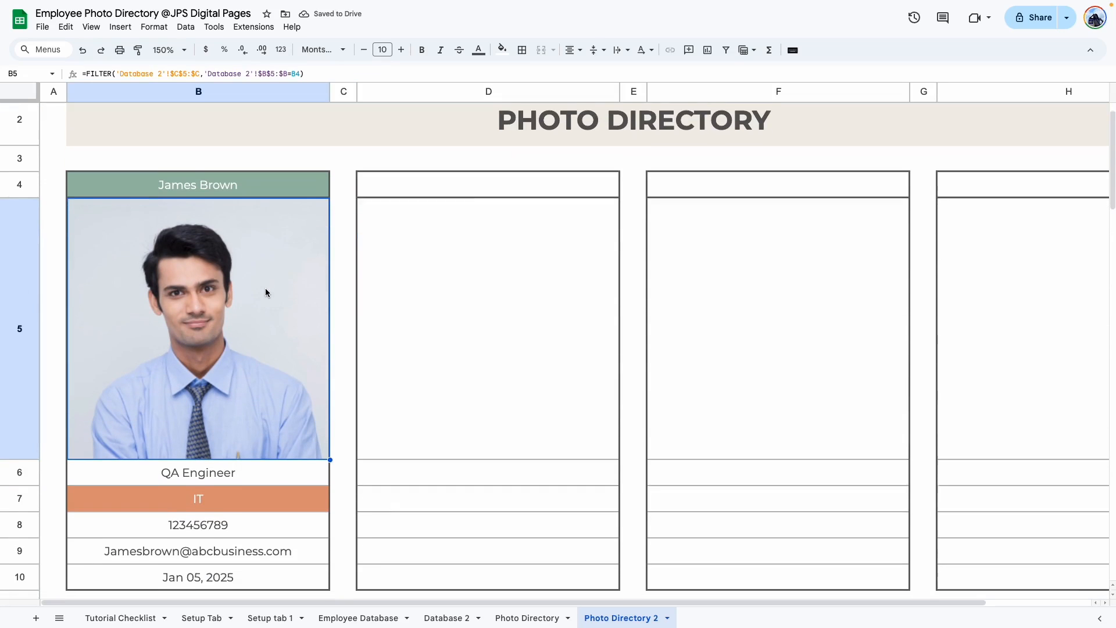
{"action": "left_click_drag", "start_coordinate": [301, 569], "coordinate": [307, 284]}
{"action": "key", "text": "ctrl+c"}
{"action": "left_click", "coordinate": [396, 192]}
{"action": "key", "text": "ctrl+v"}
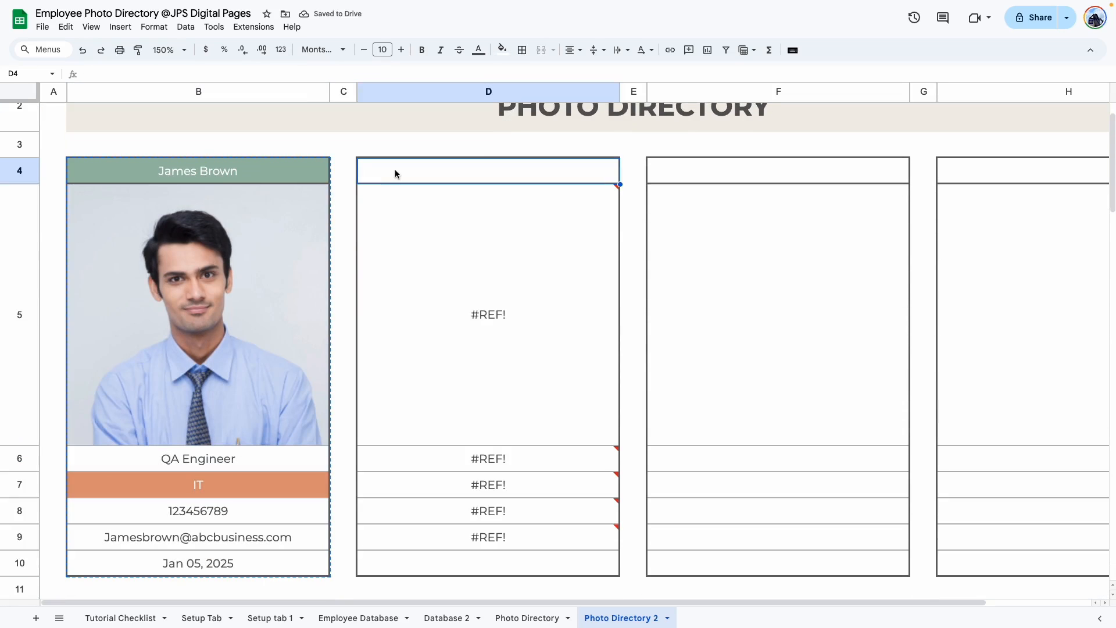
{"action": "key", "text": "Right"}
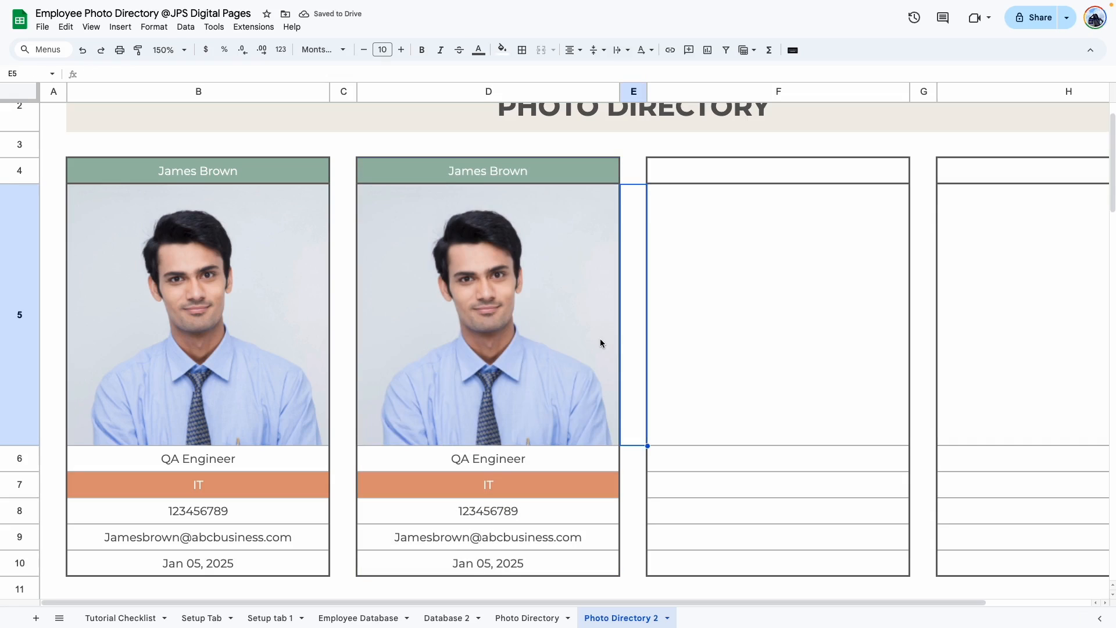
Check the name reference in D5's formula and select the second listed employee in D4's dropdown.
{"action": "double_click", "coordinate": [518, 323]}
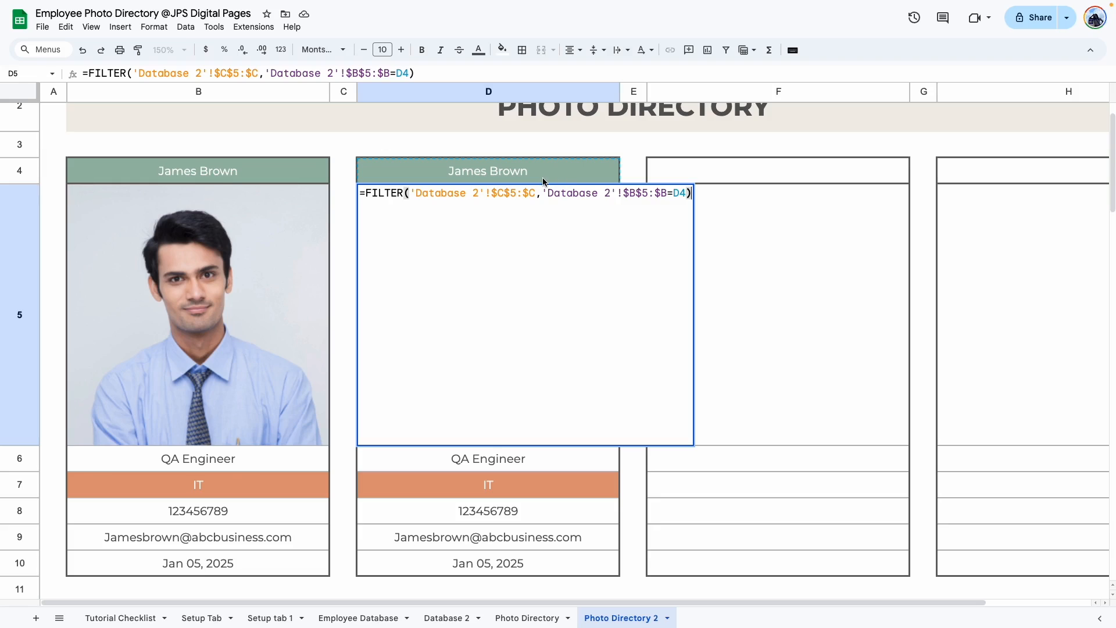
{"action": "left_click", "coordinate": [625, 152]}
{"action": "left_click", "coordinate": [540, 181]}
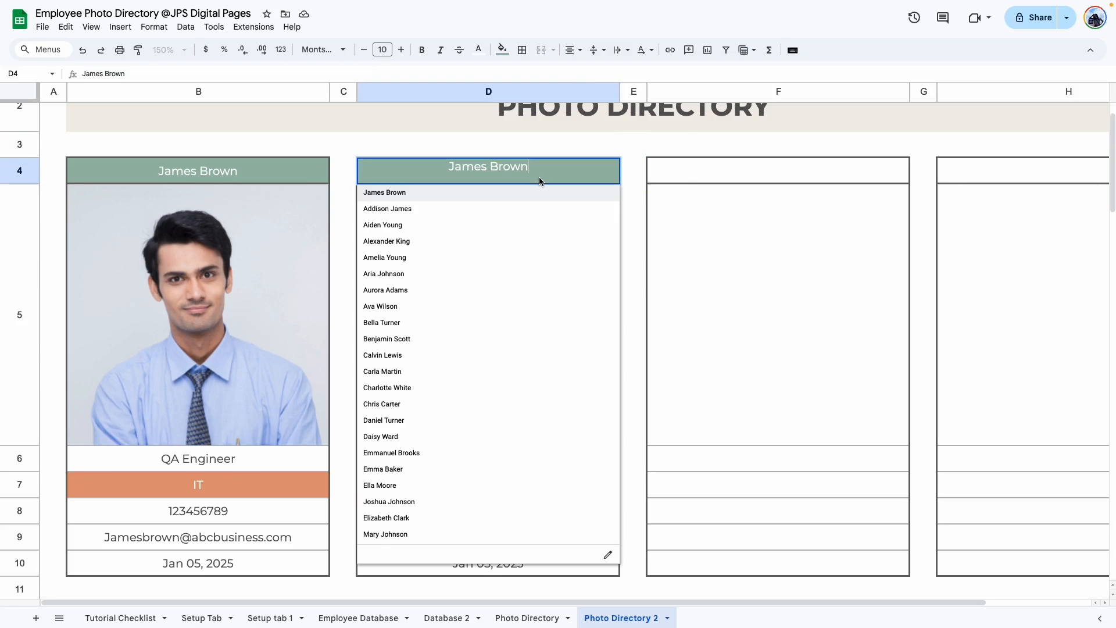
{"action": "left_click", "coordinate": [393, 209]}
{"action": "left_click", "coordinate": [633, 267]}
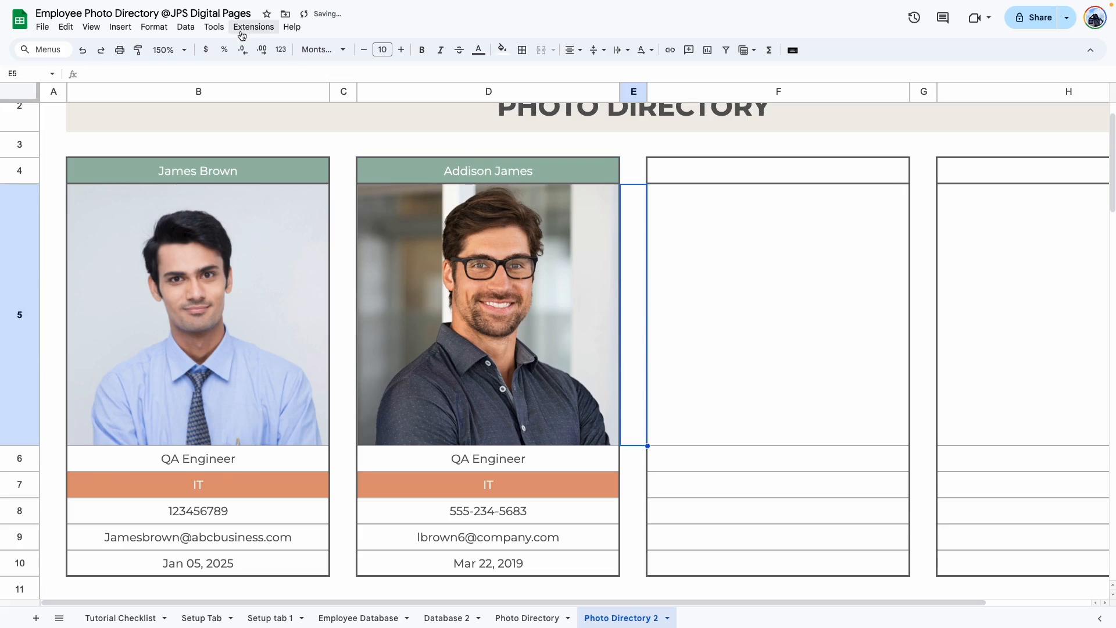
{"action": "left_click", "coordinate": [182, 53]}
{"action": "left_click", "coordinate": [165, 128]}
{"action": "left_click", "coordinate": [429, 418]}
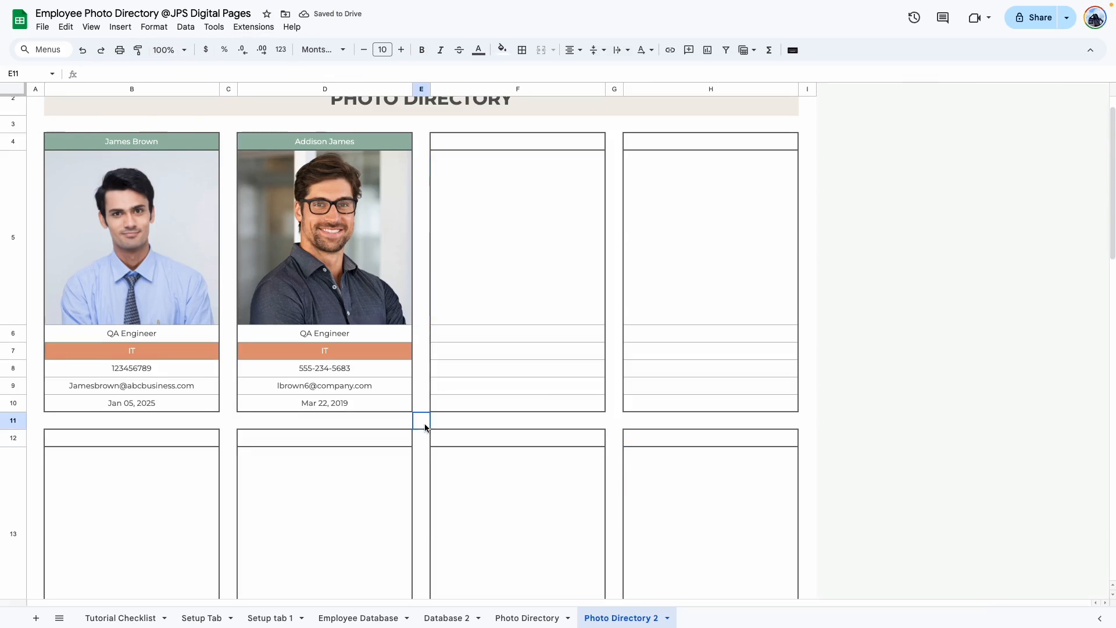
Switch the second card to the thirteenth listed employee using D4's name dropdown.
{"action": "left_click", "coordinate": [396, 145]}
{"action": "left_click", "coordinate": [312, 361]}
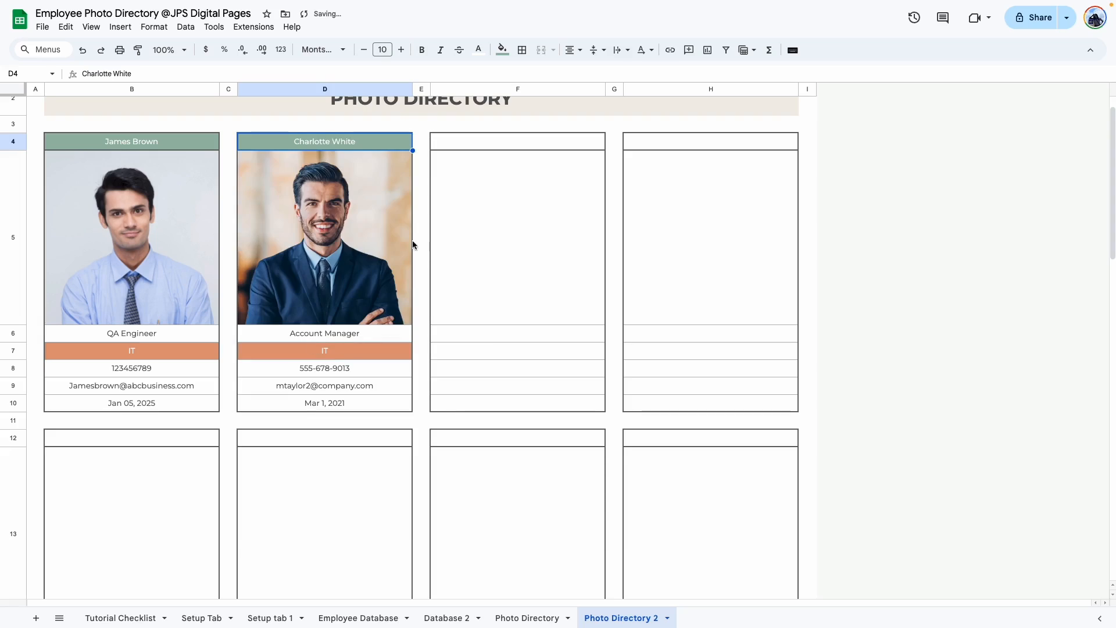
{"action": "left_click", "coordinate": [425, 354]}
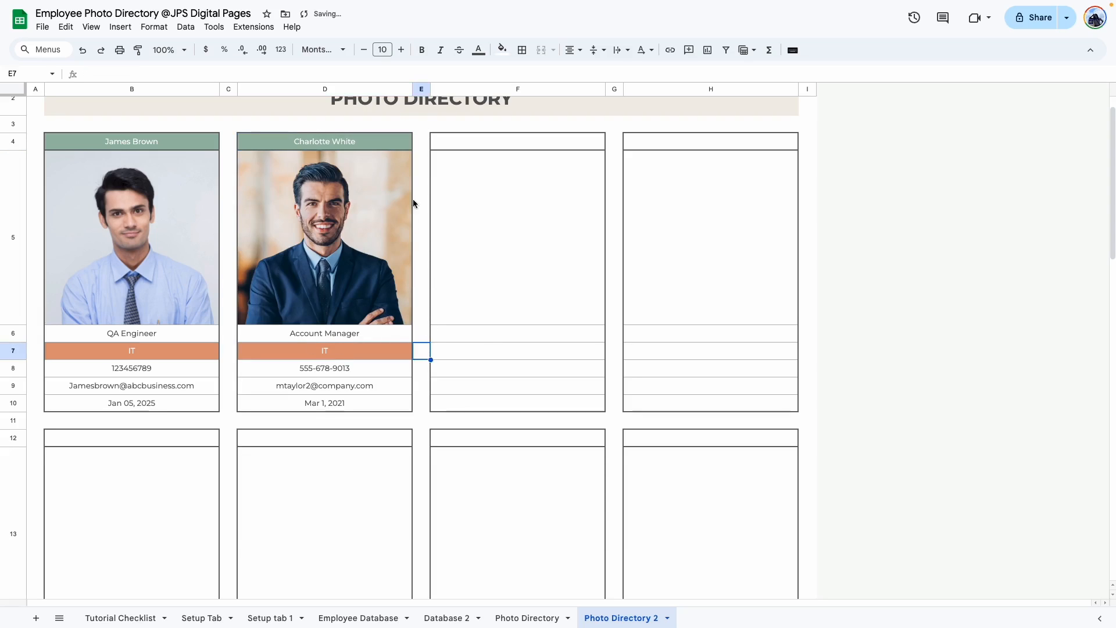
{"action": "left_click", "coordinate": [418, 427]}
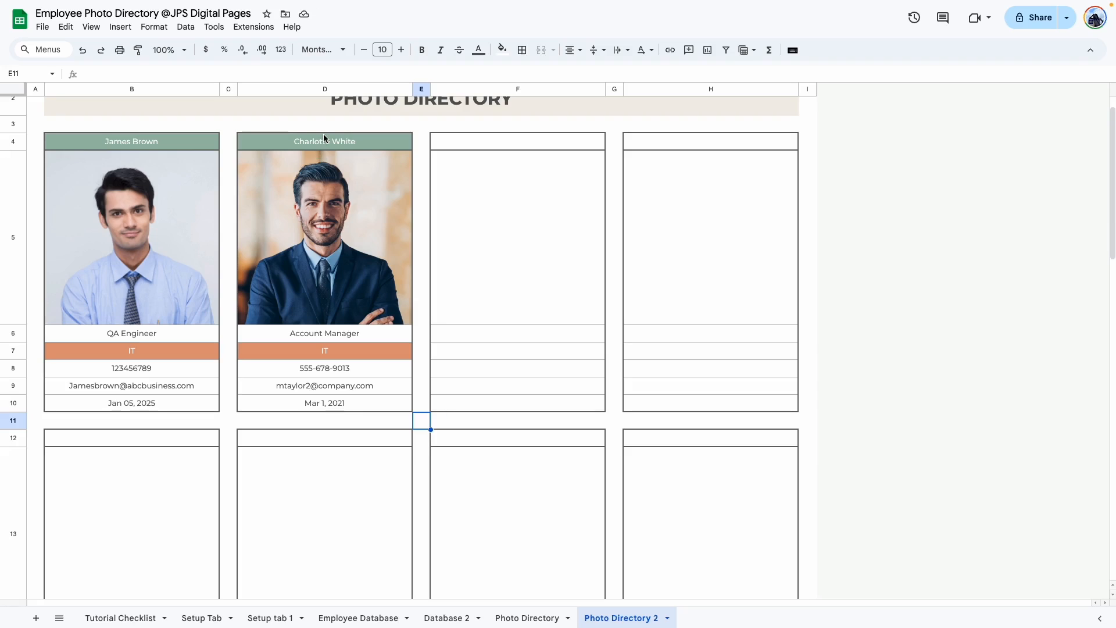
Duplicate the second card into the third and fourth, then copy the whole card row B4:H10 and paste it at B12.
{"action": "left_click", "coordinate": [323, 134]}
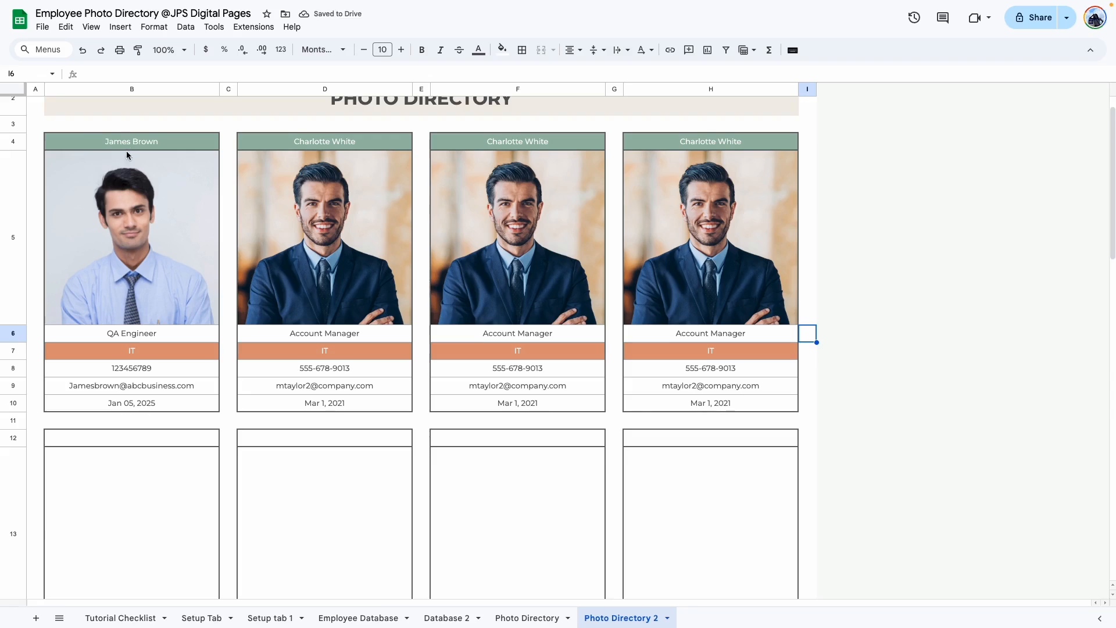
{"action": "left_click_drag", "start_coordinate": [96, 144], "coordinate": [723, 407]}
{"action": "key", "text": "ctrl+c"}
{"action": "scroll", "coordinate": [407, 291], "scroll_direction": "down", "scroll_amount": 3}
{"action": "left_click", "coordinate": [76, 253]}
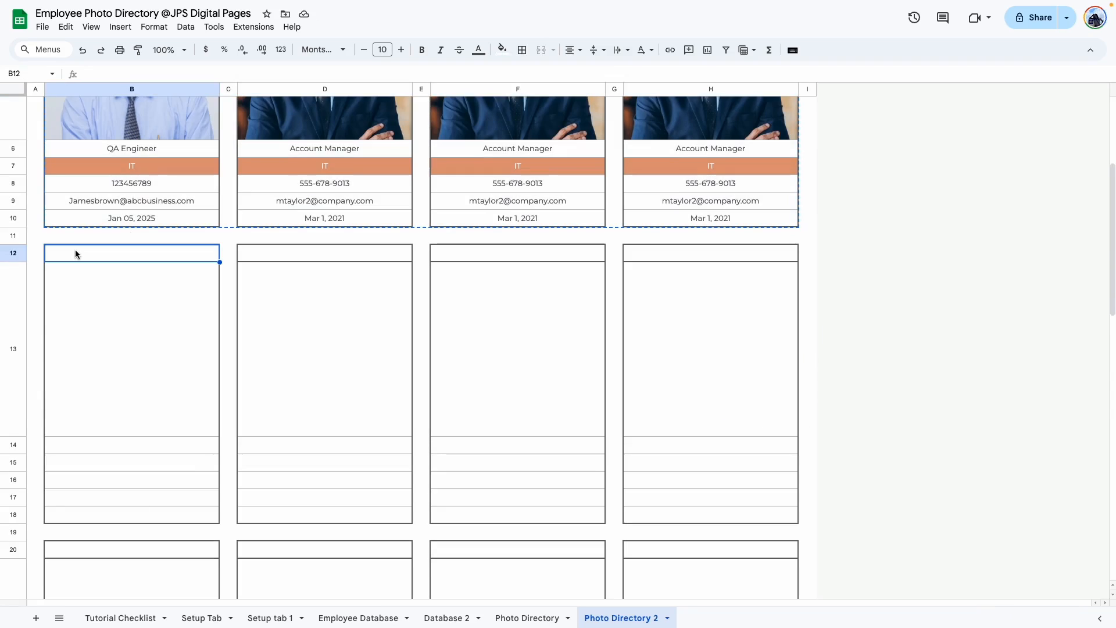
{"action": "key", "text": "ctrl+v"}
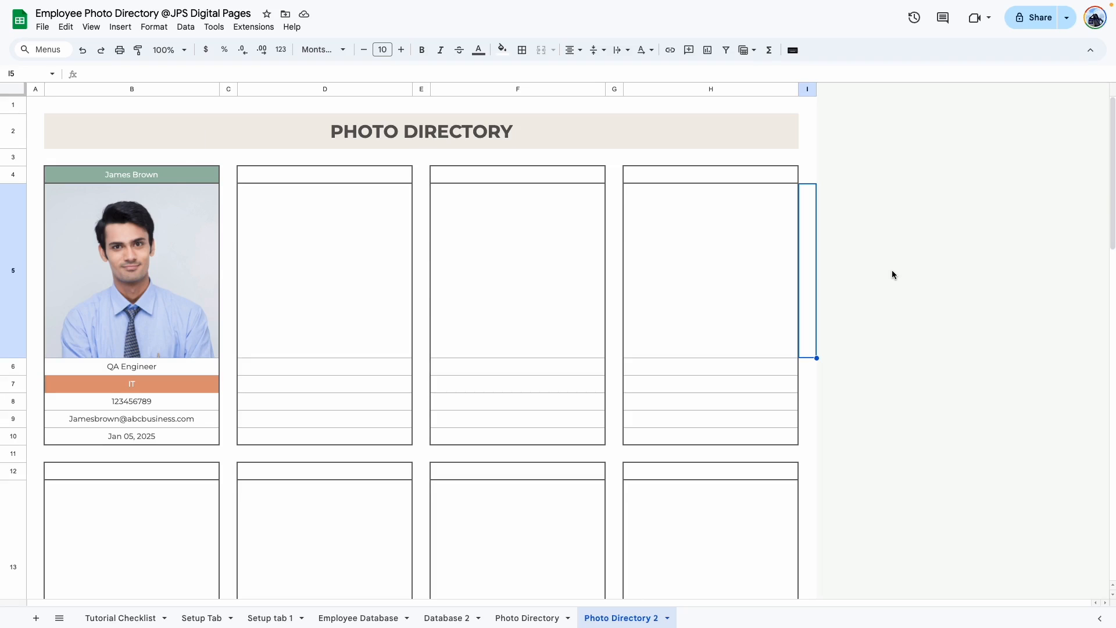
Clear the employee name from B4 so the first card serves as a blank template.
{"action": "left_click", "coordinate": [169, 172]}
{"action": "key", "text": "Delete"}
{"action": "left_click", "coordinate": [220, 144]}
{"action": "mouse_move", "coordinate": [170, 221]}
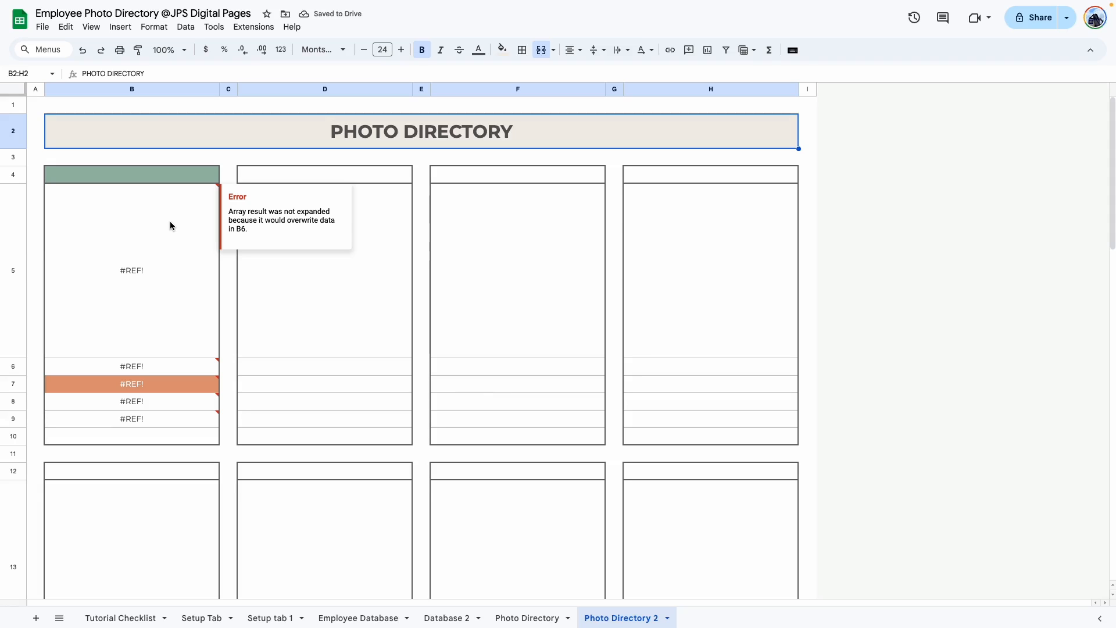
Copy the blank card B4:B10 and paste it into the other cards of the row, starting at D4, F4 and H4.
{"action": "left_click", "coordinate": [186, 178]}
{"action": "left_click_drag", "start_coordinate": [169, 177], "coordinate": [203, 437]}
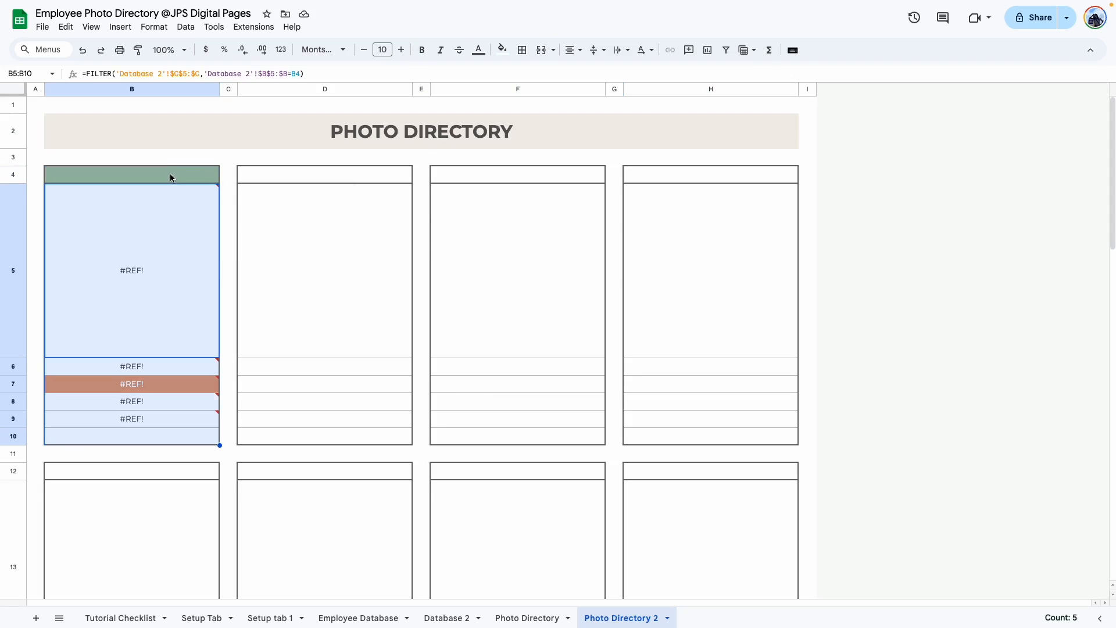
{"action": "key", "text": "ctrl+c"}
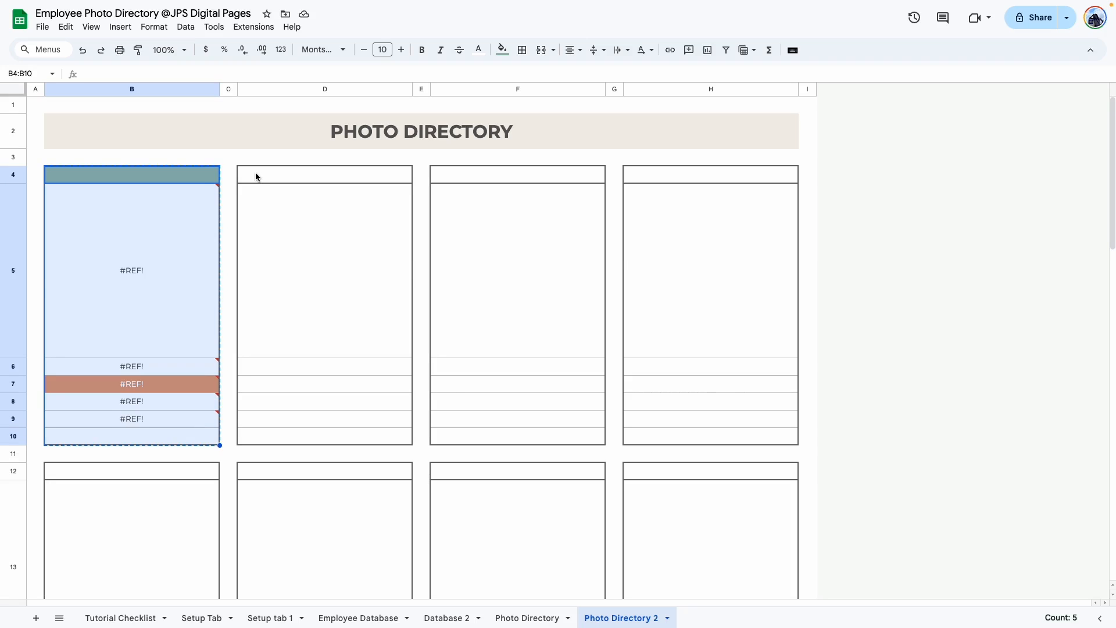
{"action": "left_click", "coordinate": [255, 177]}
{"action": "key", "text": "super+v"}
{"action": "left_click", "coordinate": [909, 316]}
Copy the blank card row B4:H10 and paste it into the empty card rows below, starting at B12.
{"action": "left_click_drag", "start_coordinate": [128, 176], "coordinate": [660, 443]}
{"action": "left_click", "coordinate": [156, 259]}
{"action": "key", "text": "super+v"}
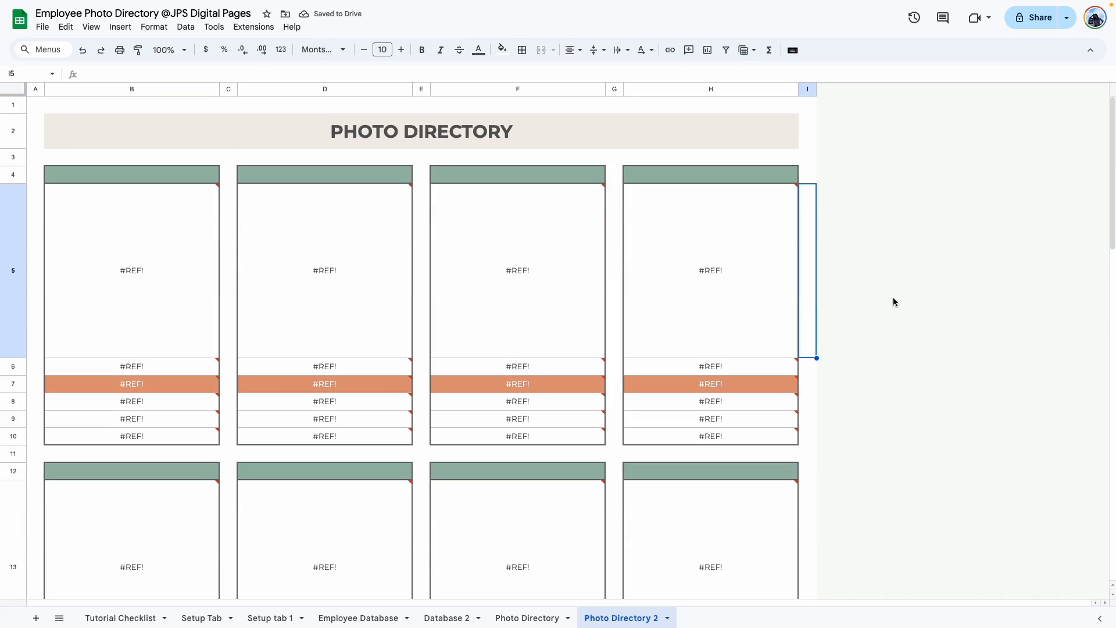
{"action": "scroll", "coordinate": [878, 382], "scroll_direction": "down", "scroll_amount": 10}
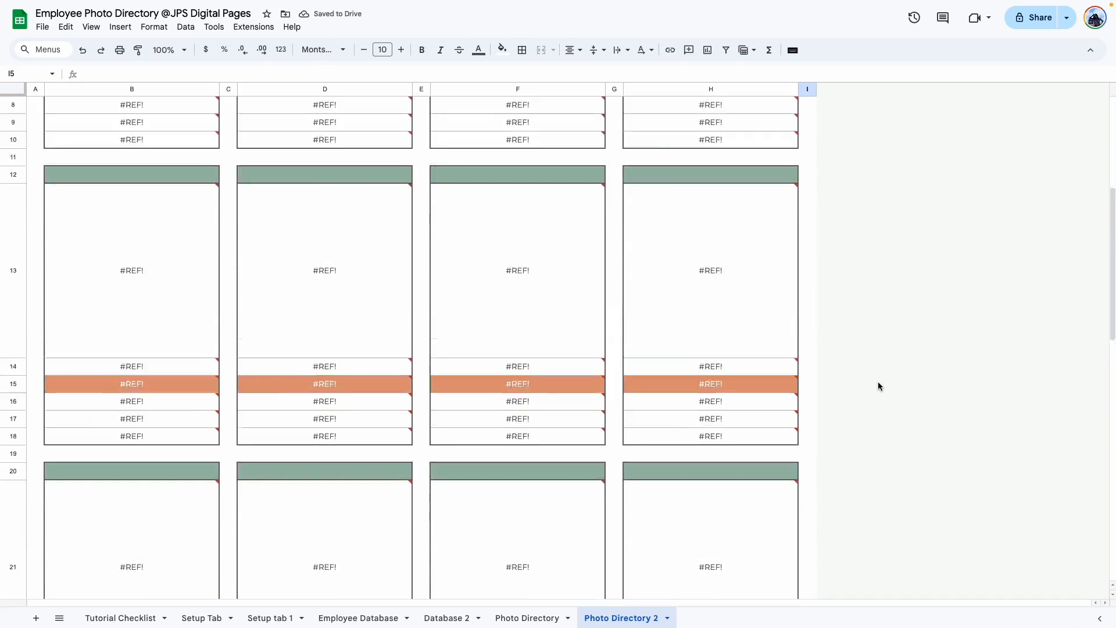
{"action": "scroll", "coordinate": [877, 372], "scroll_direction": "up", "scroll_amount": 10}
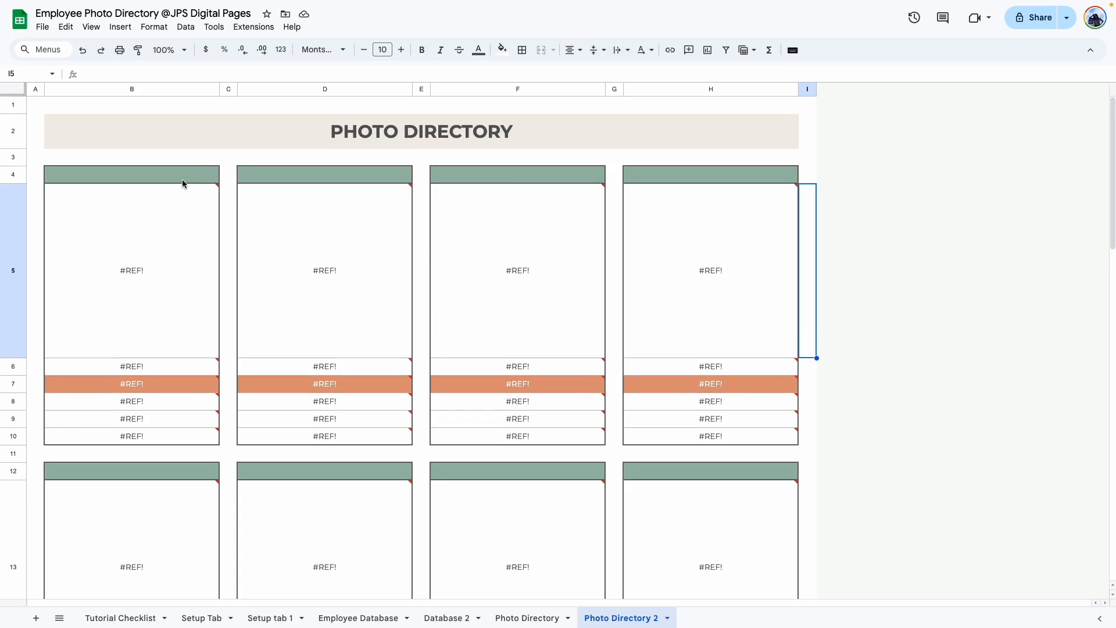
Select the first, second and third listed employees in the name dropdowns of B4, D4 and F4.
{"action": "double_click", "coordinate": [178, 173]}
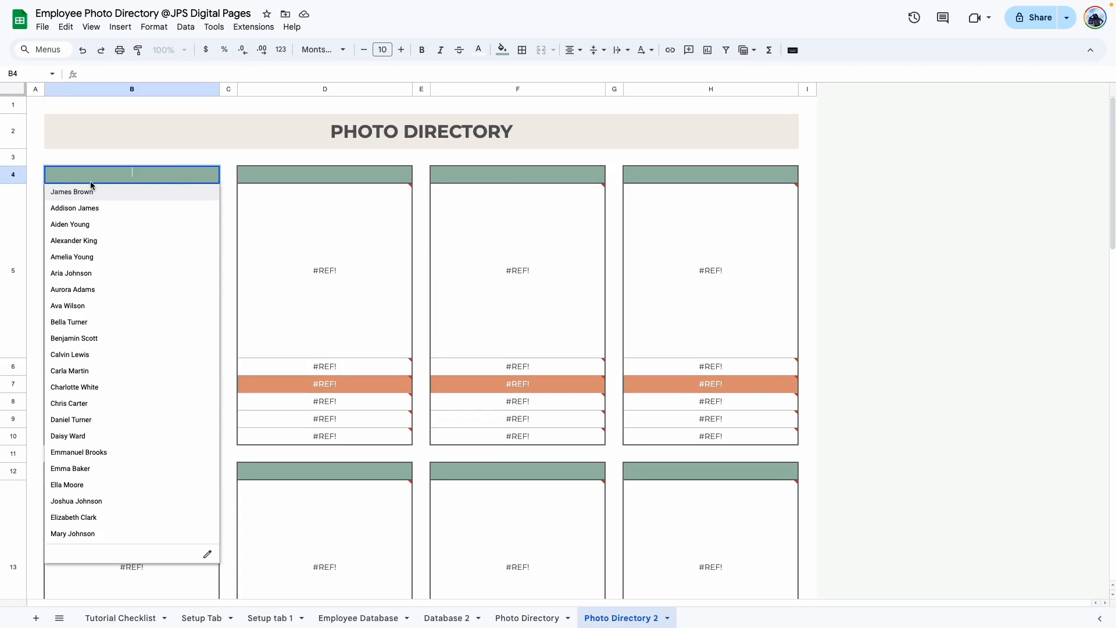
{"action": "left_click", "coordinate": [90, 192]}
{"action": "double_click", "coordinate": [326, 177]}
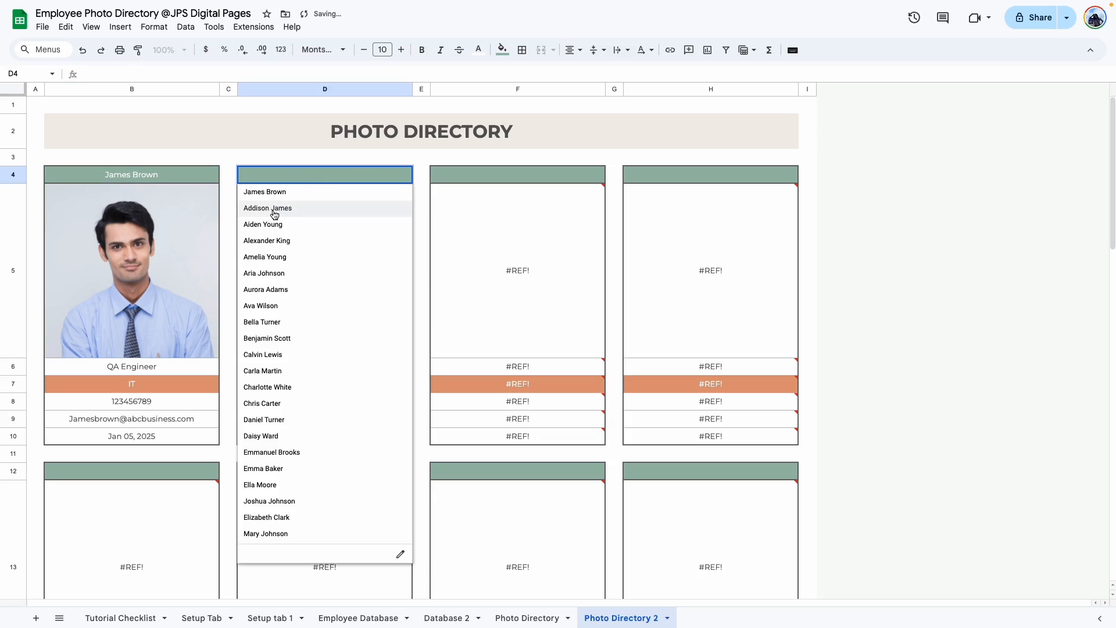
{"action": "left_click", "coordinate": [275, 210]}
{"action": "left_click", "coordinate": [480, 176]}
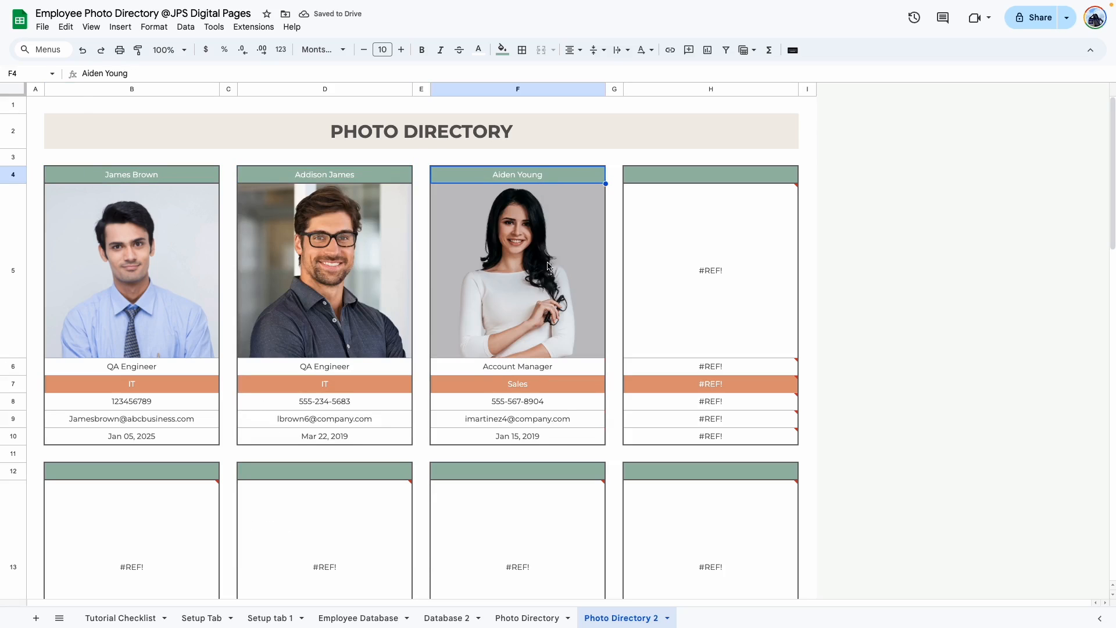
Fill the Sales department cell F7 with the dark orange theme color.
{"action": "left_click", "coordinate": [490, 392]}
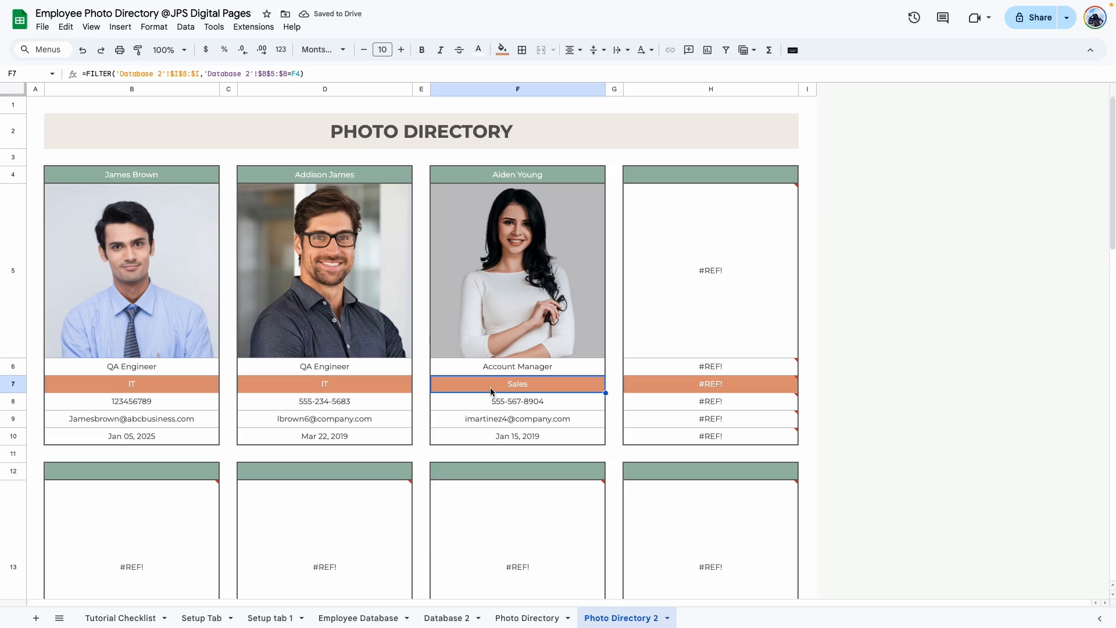
{"action": "left_click", "coordinate": [503, 48]}
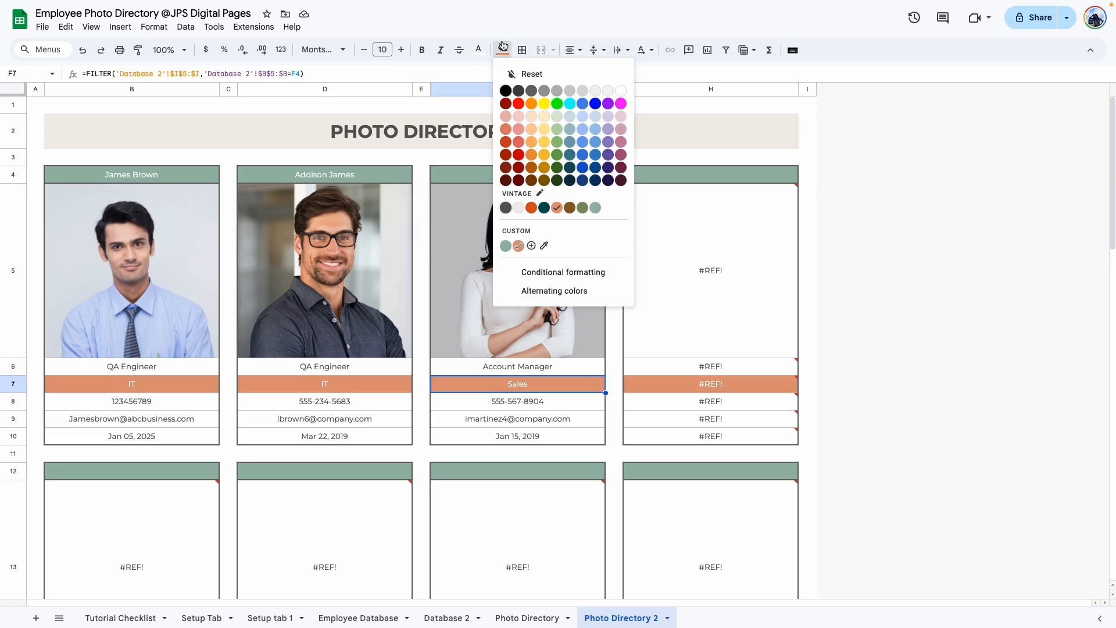
{"action": "left_click", "coordinate": [532, 207]}
Select the fourth listed employee in H4 and fill the Sales department cell H7 with the same dark orange.
{"action": "double_click", "coordinate": [686, 173]}
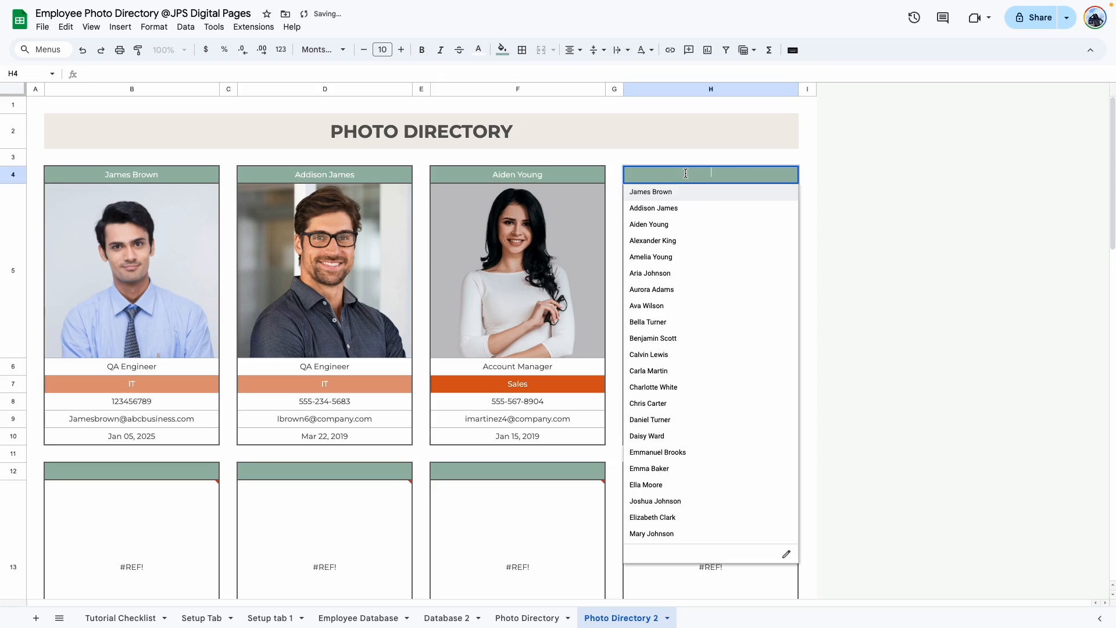
{"action": "left_click", "coordinate": [674, 241]}
{"action": "left_click", "coordinate": [808, 259]}
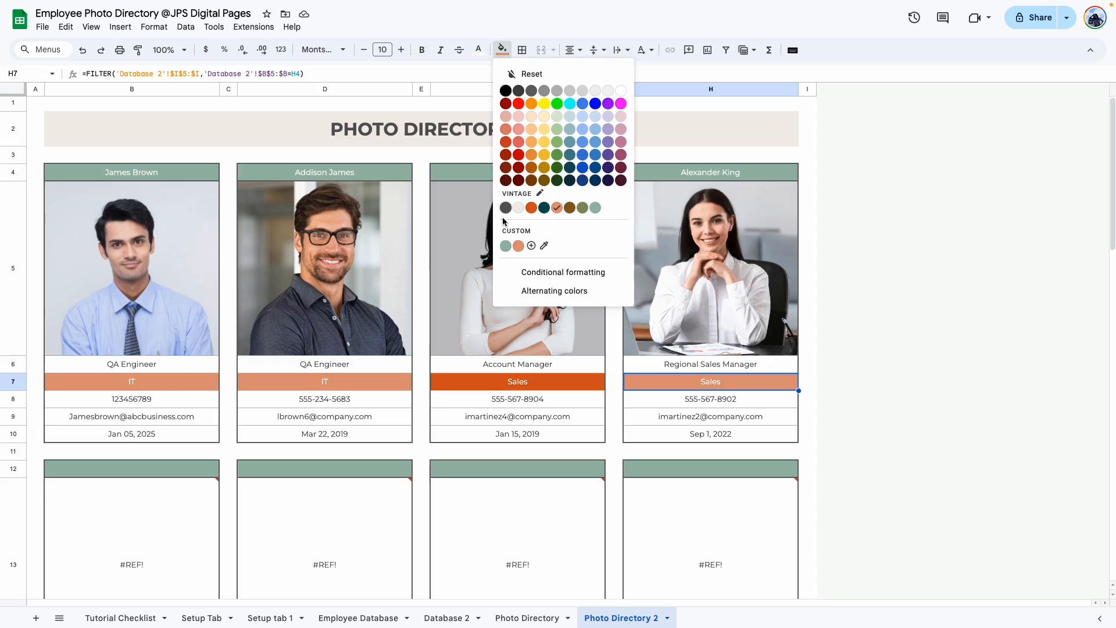
{"action": "left_click", "coordinate": [531, 207]}
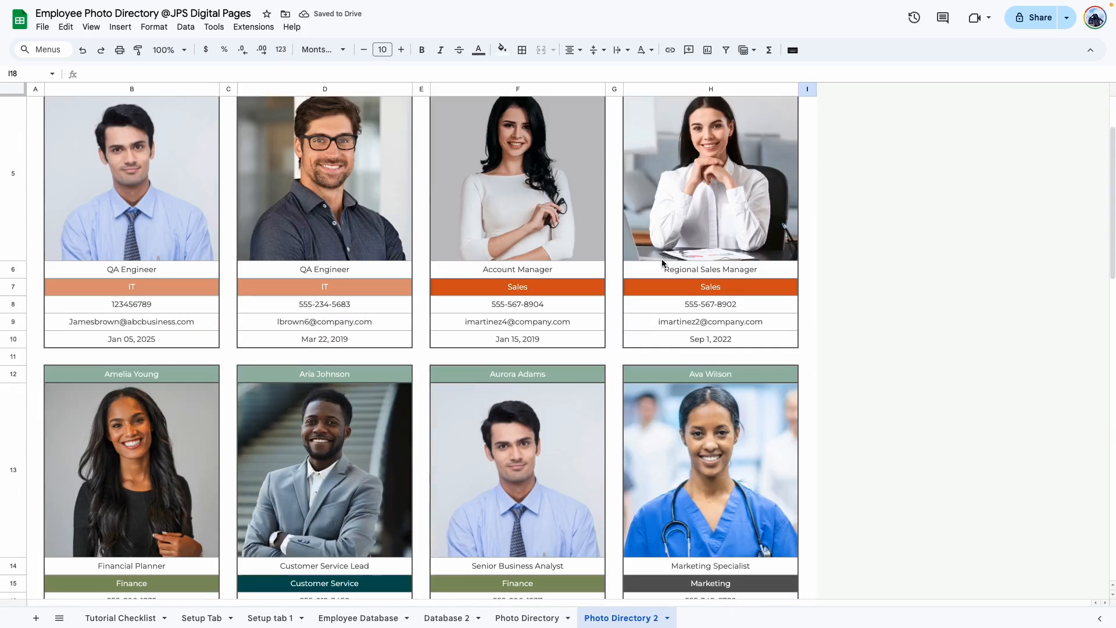
Insert blank rows beneath the last card row, from row 43 down.
{"action": "scroll", "coordinate": [662, 263], "scroll_direction": "down", "scroll_amount": 15}
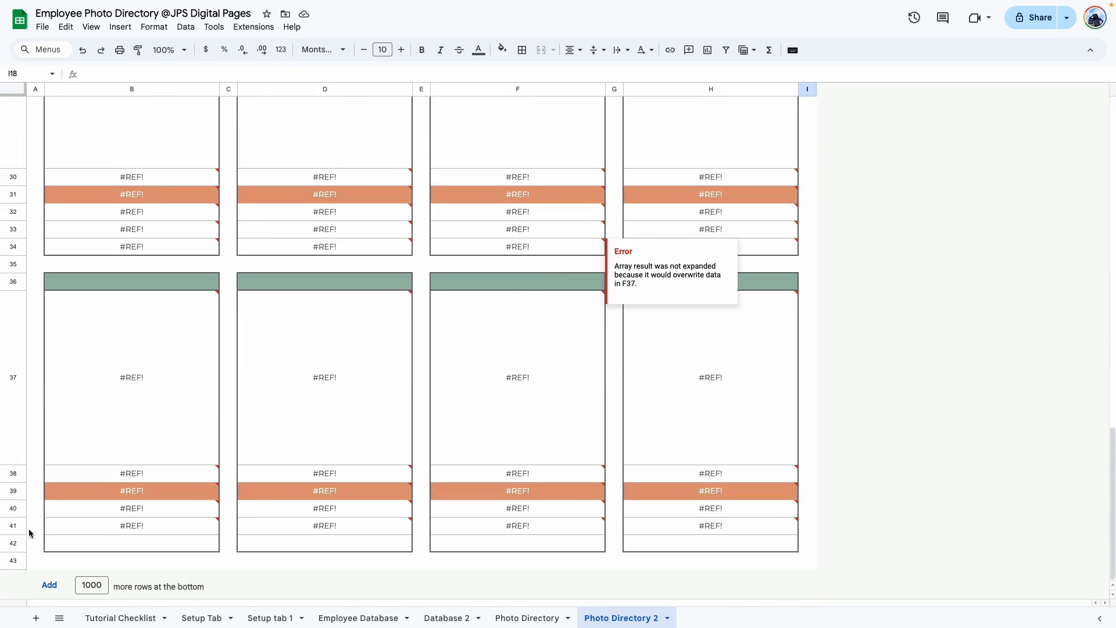
{"action": "left_click", "coordinate": [11, 560]}
{"action": "left_click_drag", "start_coordinate": [14, 456], "coordinate": [29, 573]}
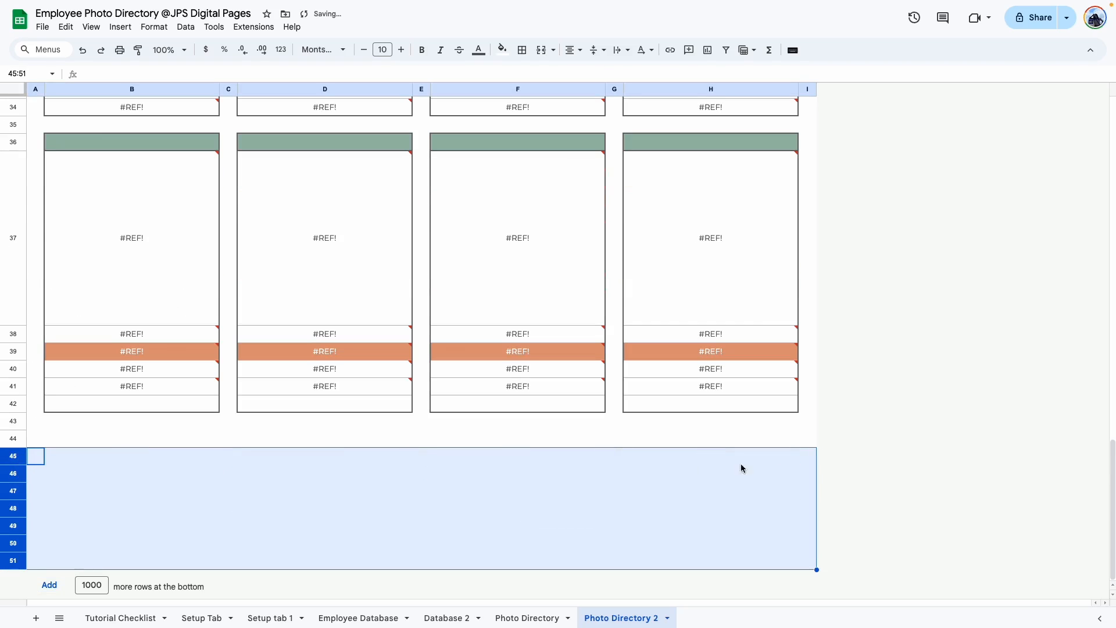
{"action": "left_click", "coordinate": [15, 421]}
{"action": "left_click_drag", "start_coordinate": [14, 421], "coordinate": [15, 560]}
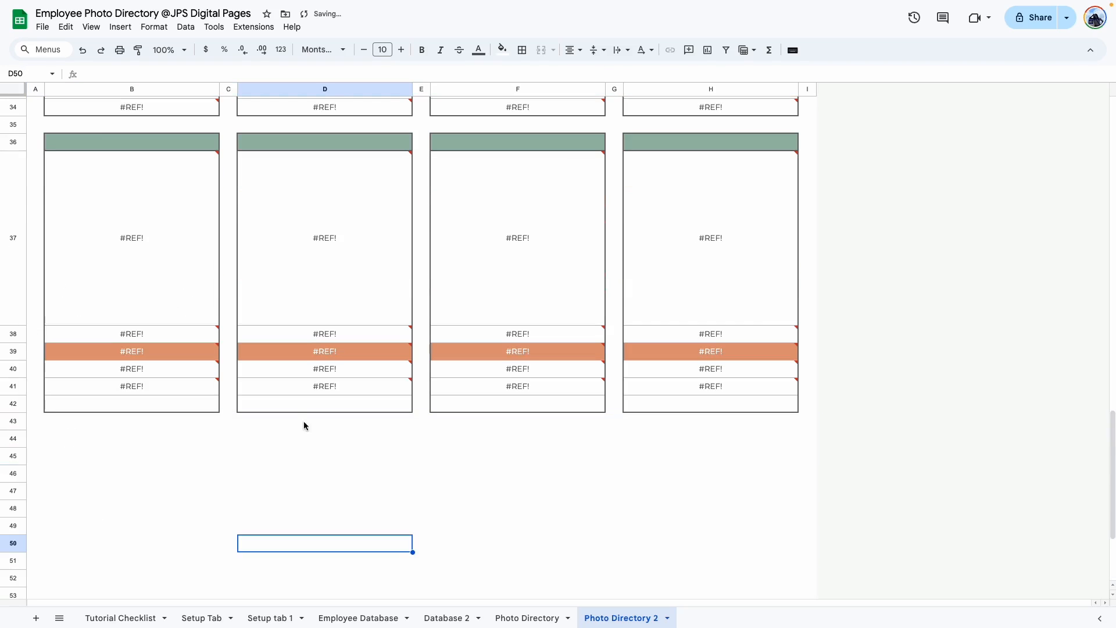
Copy the last card row B36:H42 and paste it at B44.
{"action": "left_click_drag", "start_coordinate": [86, 150], "coordinate": [763, 403]}
{"action": "key", "text": "ctrl+c"}
{"action": "left_click", "coordinate": [59, 440]}
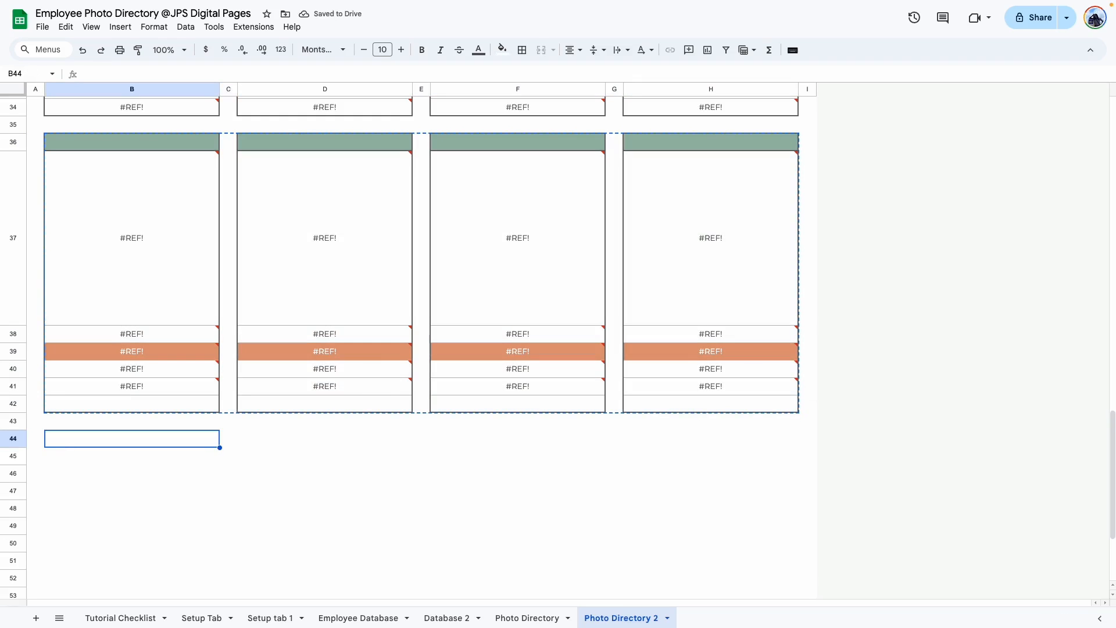
{"action": "key", "text": "ctrl+v"}
Set the height of photo row 45 to 300 pixels.
{"action": "left_click", "coordinate": [16, 456]}
{"action": "right_click", "coordinate": [16, 456]}
{"action": "left_click", "coordinate": [70, 339]}
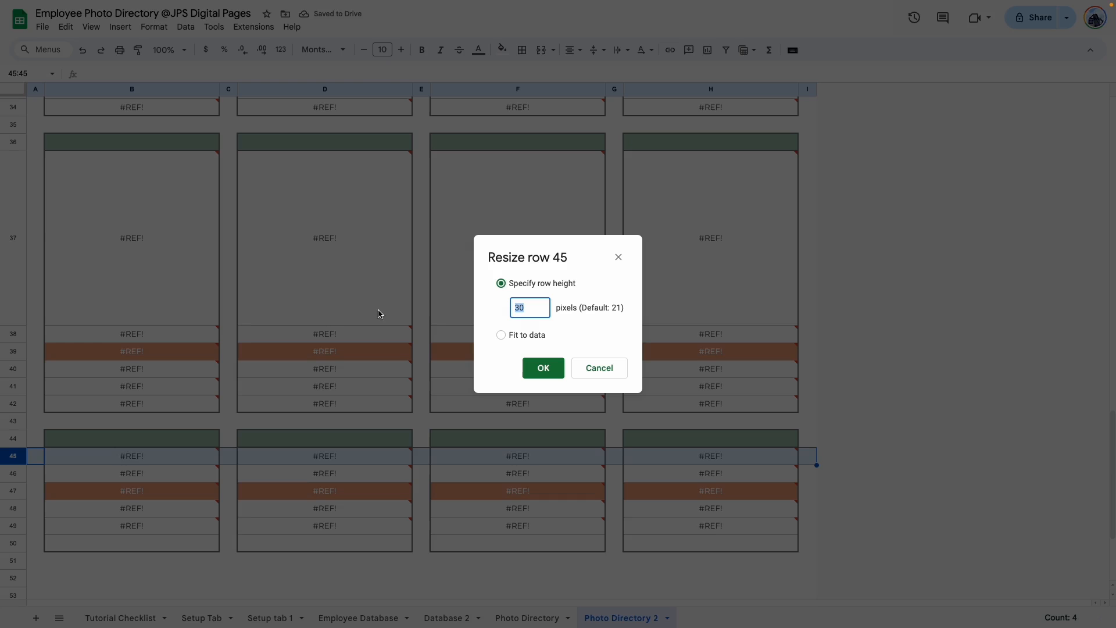
{"action": "type", "text": "300"}
{"action": "key", "text": "Return"}
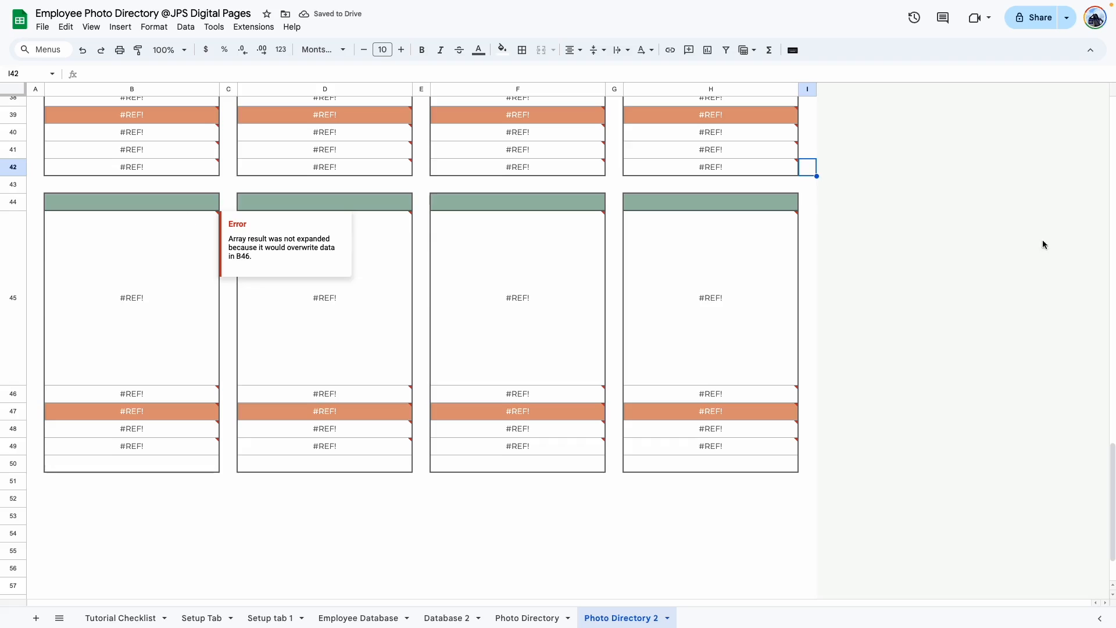
Pick employees from the name dropdowns of the cards in row 44.
{"action": "left_click", "coordinate": [188, 202]}
{"action": "left_click", "coordinate": [188, 202]}
{"action": "left_click", "coordinate": [145, 528]}
{"action": "left_click", "coordinate": [329, 202]}
{"action": "left_click", "coordinate": [329, 201]}
{"action": "left_click", "coordinate": [337, 447]}
{"action": "left_click", "coordinate": [527, 201]}
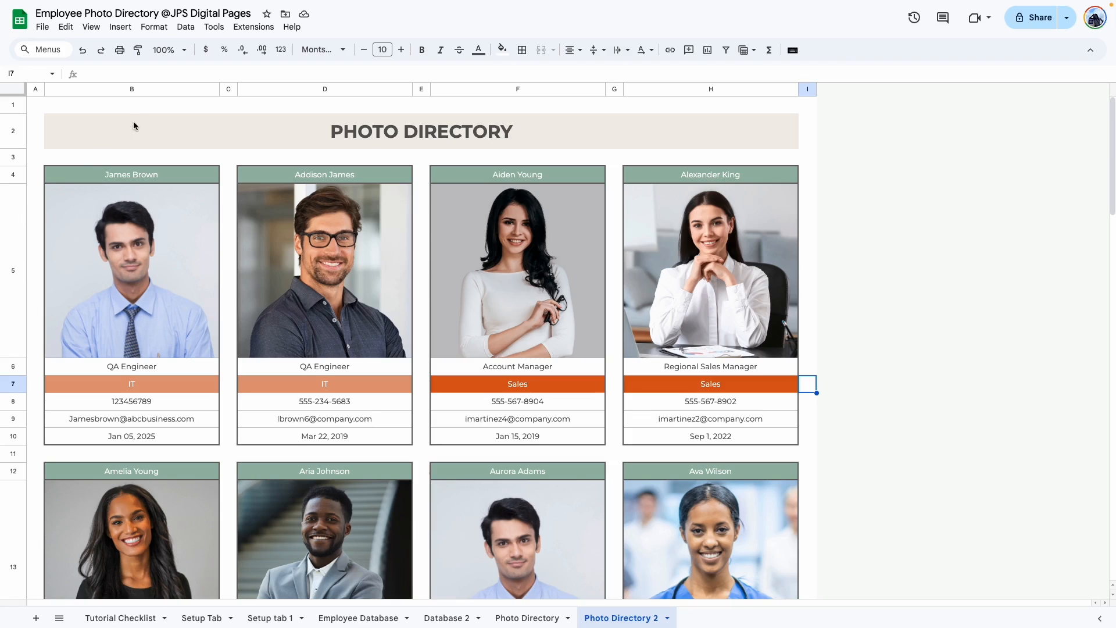
Open the print settings for the current sheet, set the page orientation to Landscape and continue to the print dialog.
{"action": "left_click", "coordinate": [119, 50]}
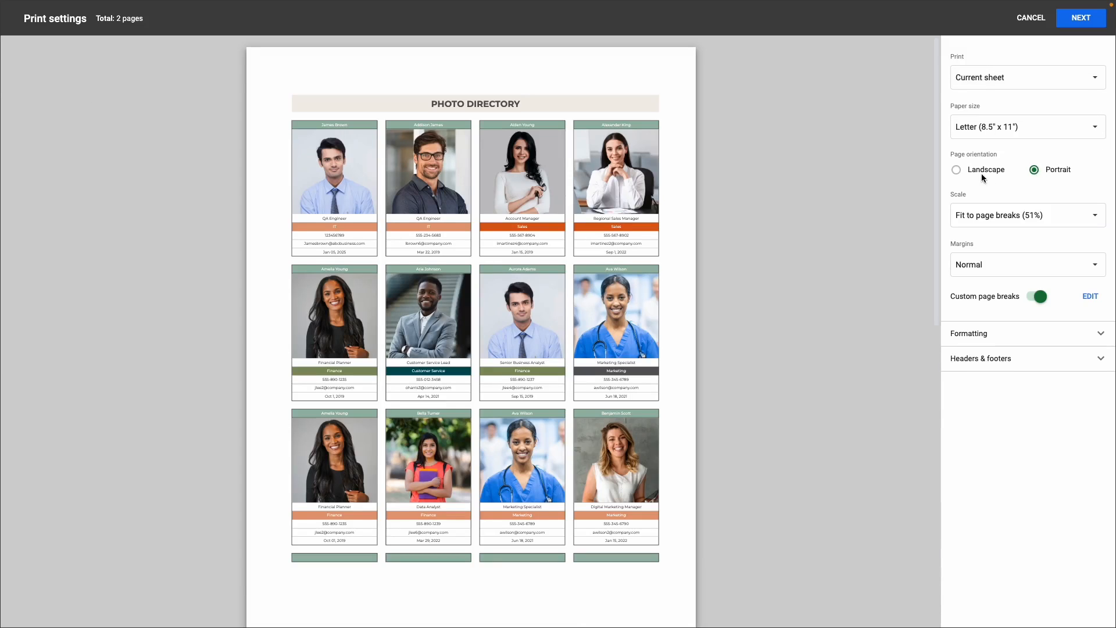
{"action": "left_click", "coordinate": [958, 169]}
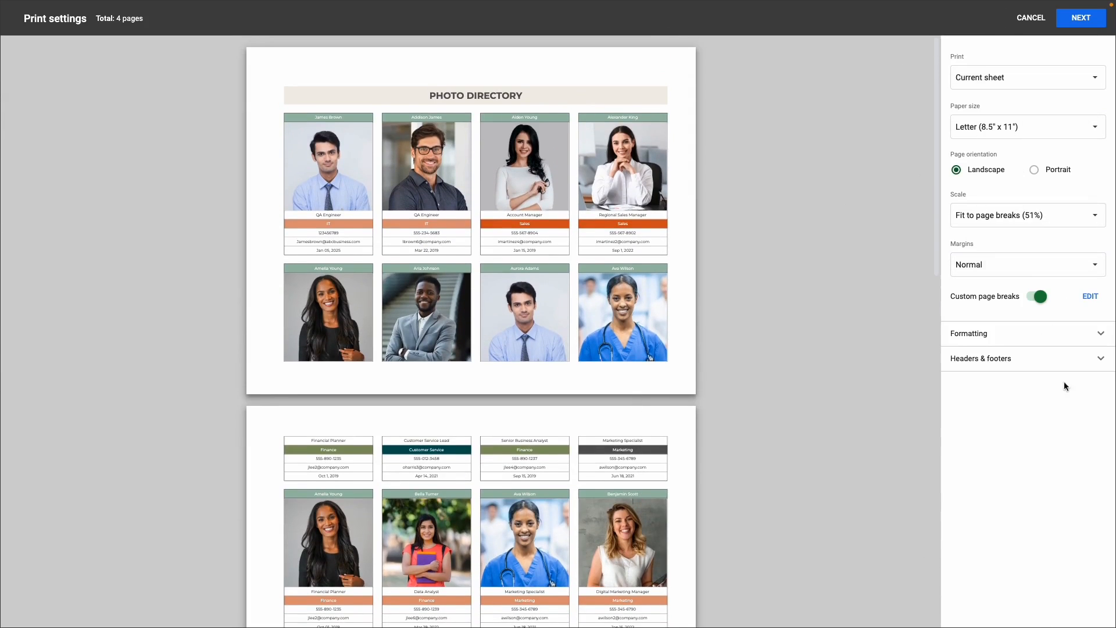
{"action": "left_click", "coordinate": [1066, 22]}
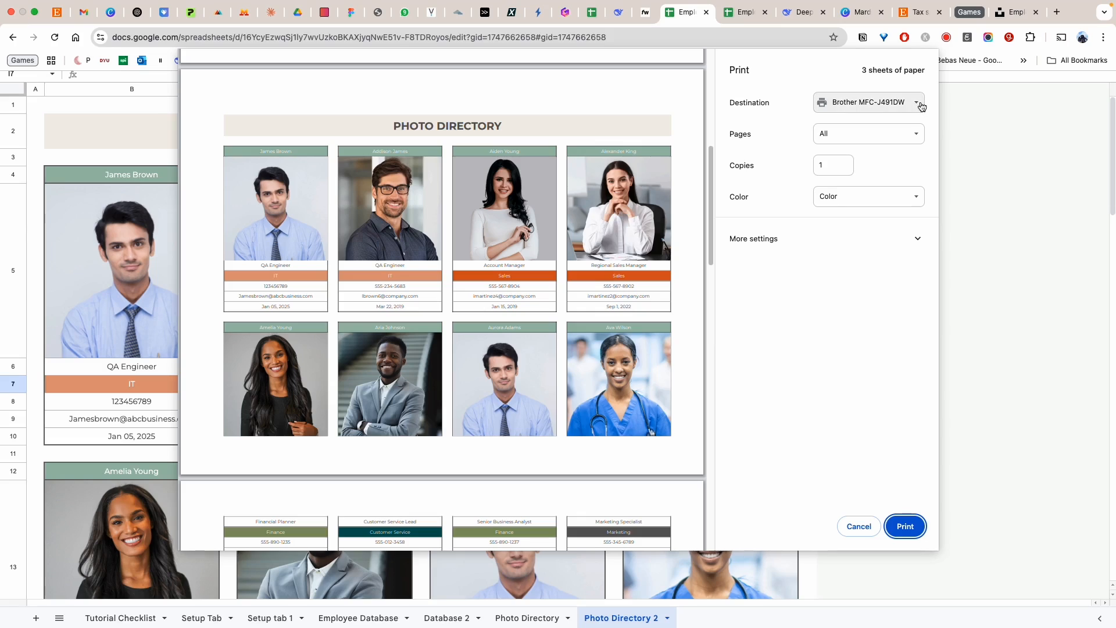
Choose Save as PDF as the print destination, then cancel printing.
{"action": "left_click", "coordinate": [849, 103]}
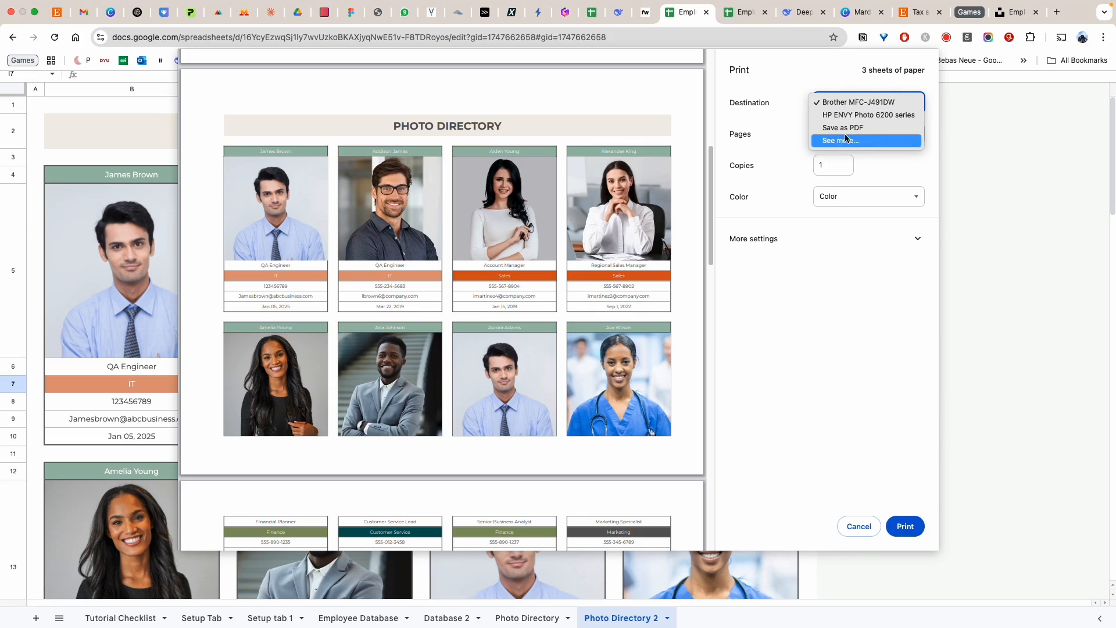
{"action": "left_click", "coordinate": [843, 128]}
{"action": "left_click", "coordinate": [859, 527]}
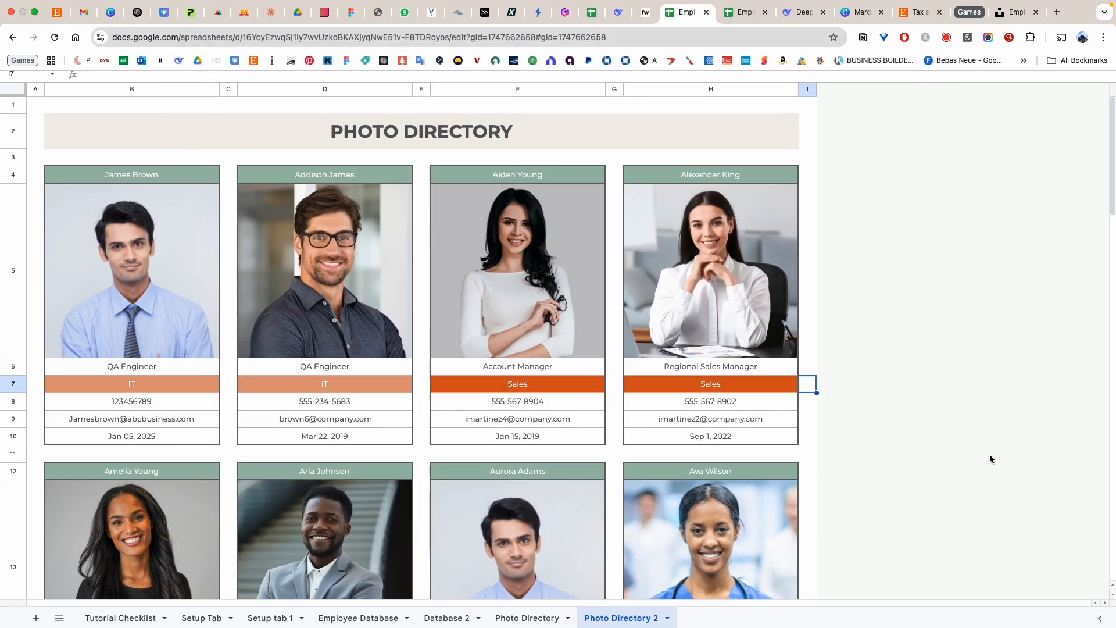
Check off "Add formulas to photo directory" in the Tutorial Checklist sheet and return to Photo Directory 2.
{"action": "left_click", "coordinate": [111, 616]}
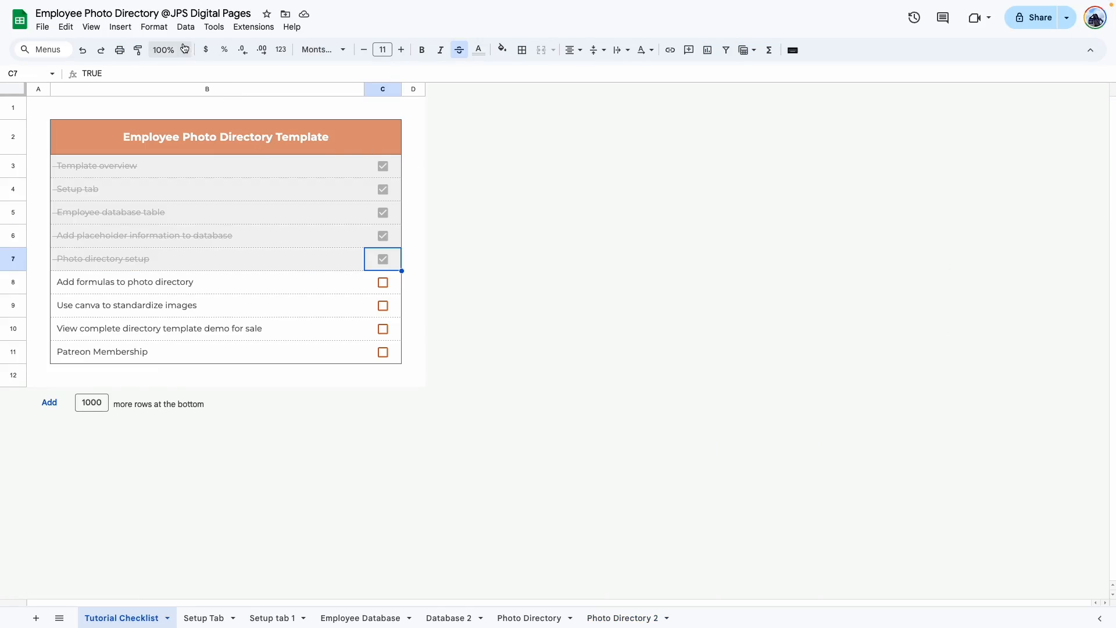
{"action": "left_click", "coordinate": [576, 385]}
{"action": "left_click", "coordinate": [634, 448]}
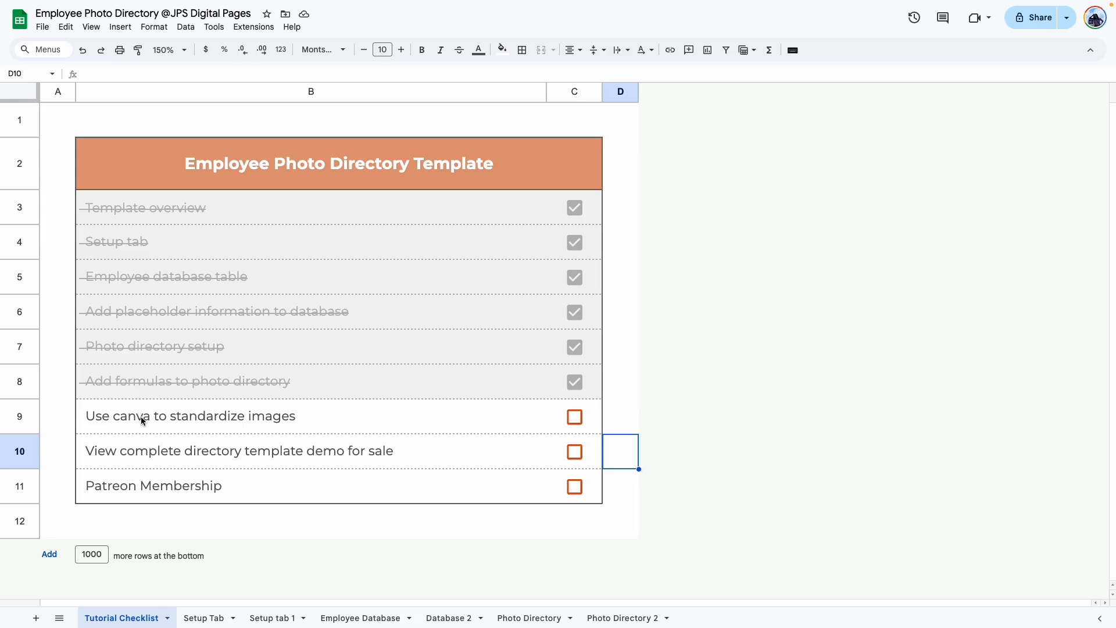
{"action": "left_click", "coordinate": [621, 618]}
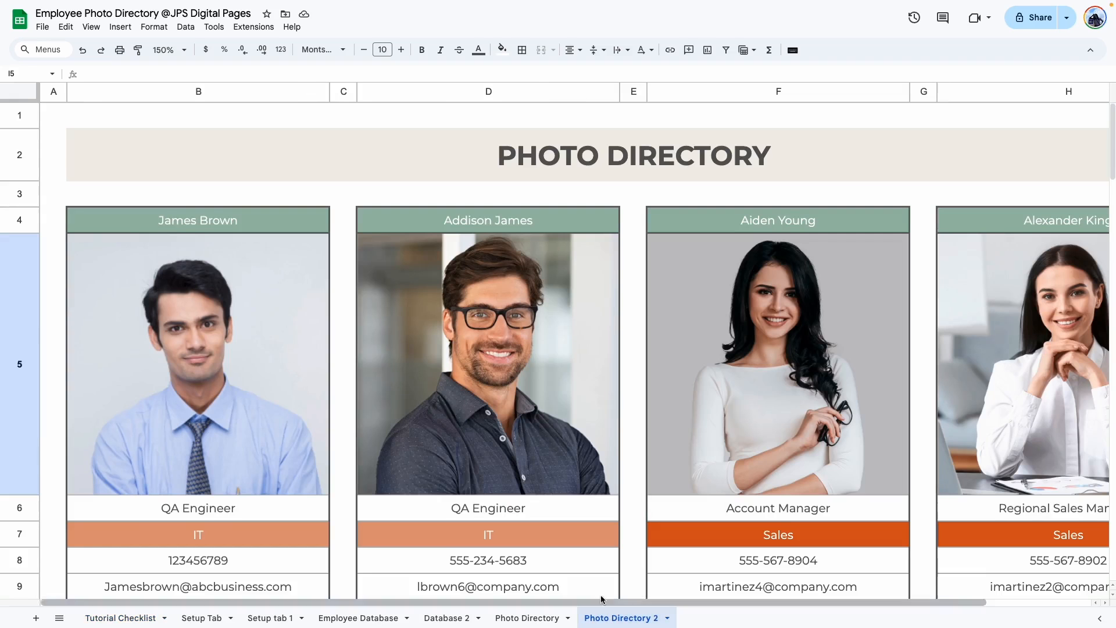
Check the pixel height of row 5 and the pixel width of column B in Photo Directory 2.
{"action": "scroll", "coordinate": [426, 319], "scroll_direction": "down", "scroll_amount": 2}
{"action": "left_click", "coordinate": [509, 296]}
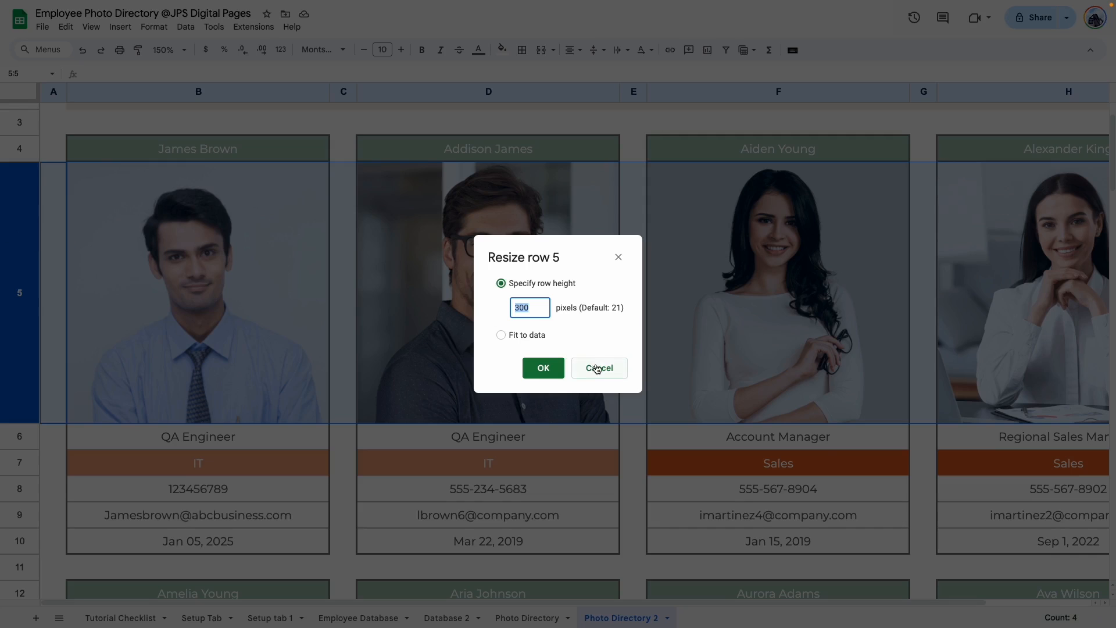
{"action": "left_click", "coordinate": [598, 367]}
{"action": "right_click", "coordinate": [234, 98]}
{"action": "left_click", "coordinate": [279, 281]}
{"action": "left_click", "coordinate": [628, 367]}
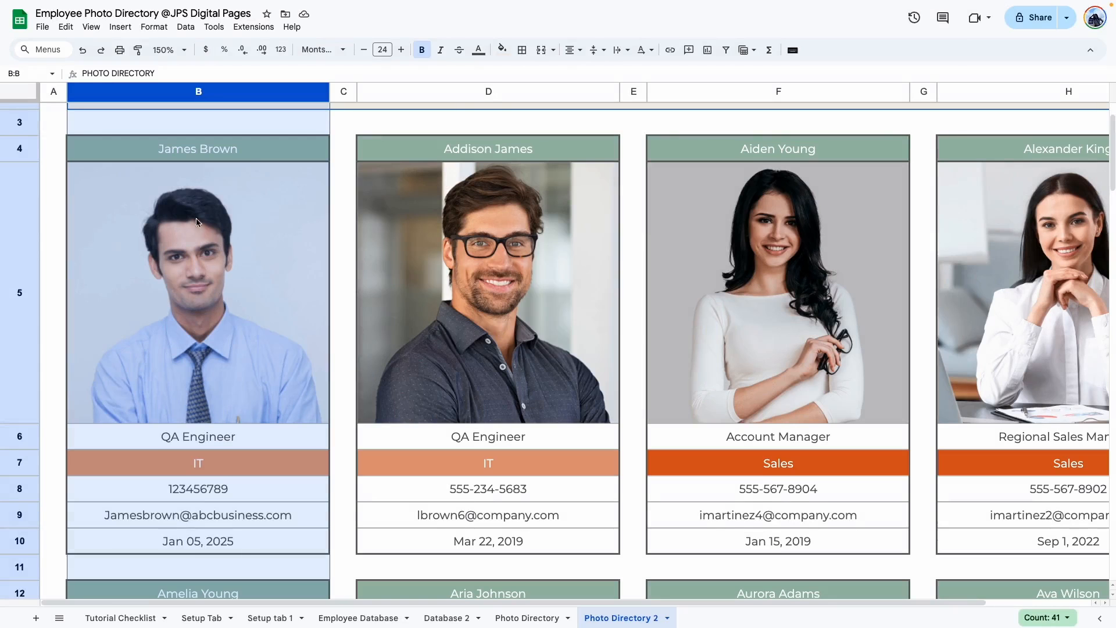
{"action": "left_click", "coordinate": [348, 357]}
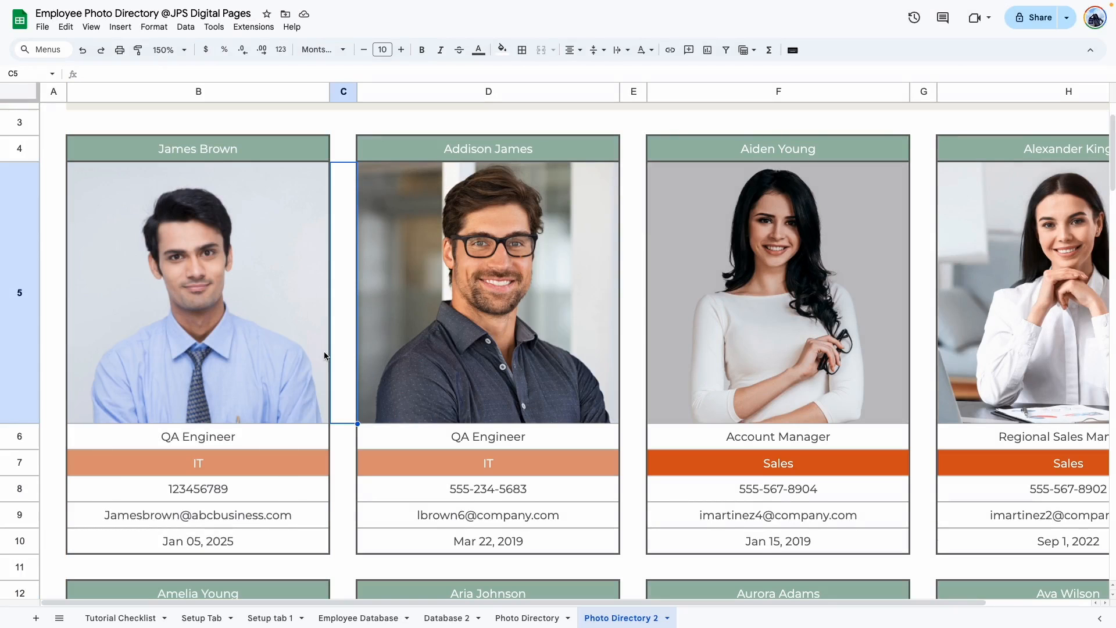
Show the sheet at 100% zoom and inspect the photo formula of the first card in B5.
{"action": "left_click", "coordinate": [188, 50]}
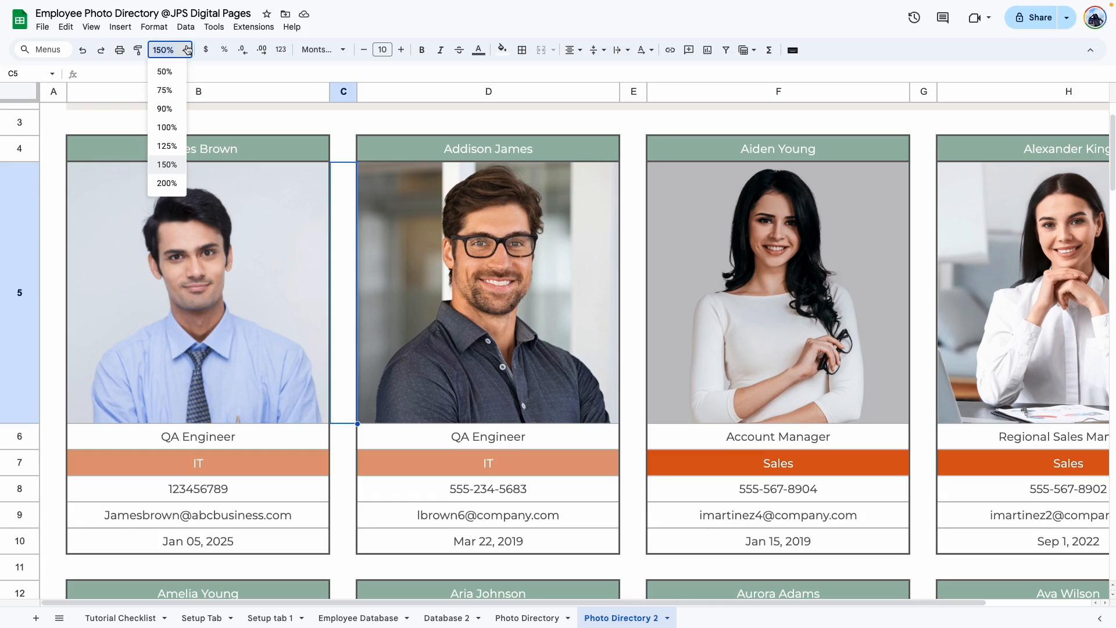
{"action": "left_click", "coordinate": [167, 127]}
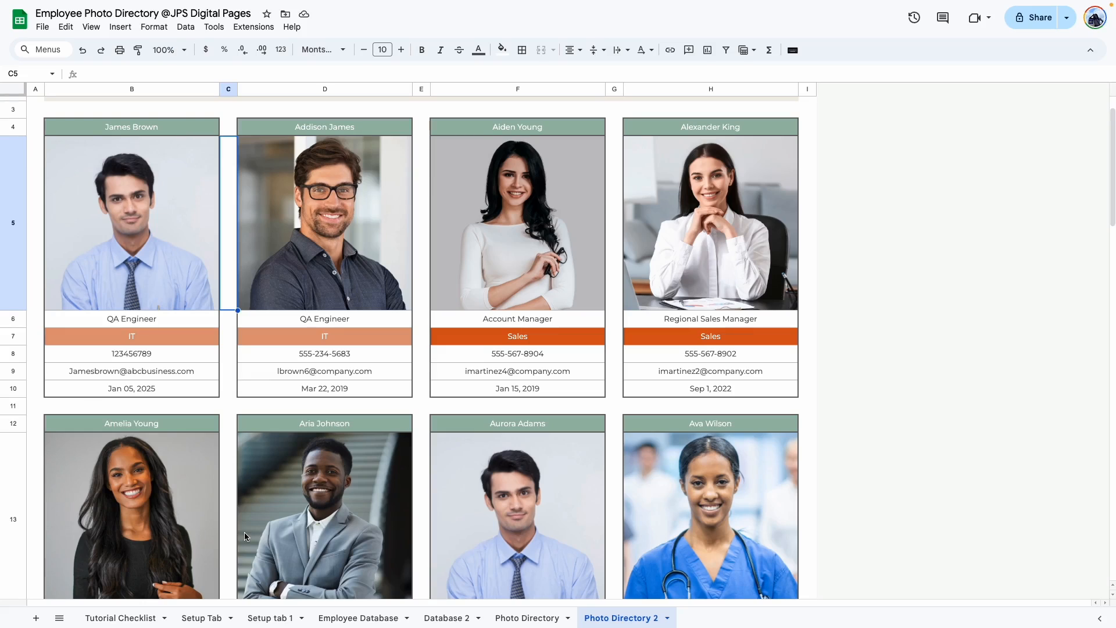
{"action": "left_click", "coordinate": [222, 334]}
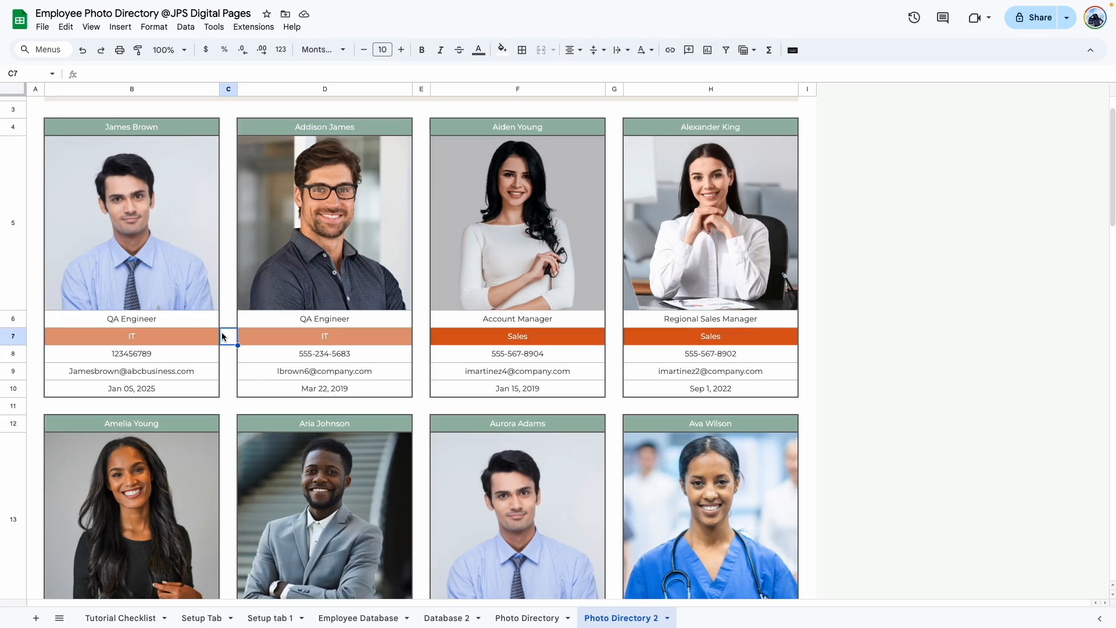
{"action": "left_click", "coordinate": [139, 183]}
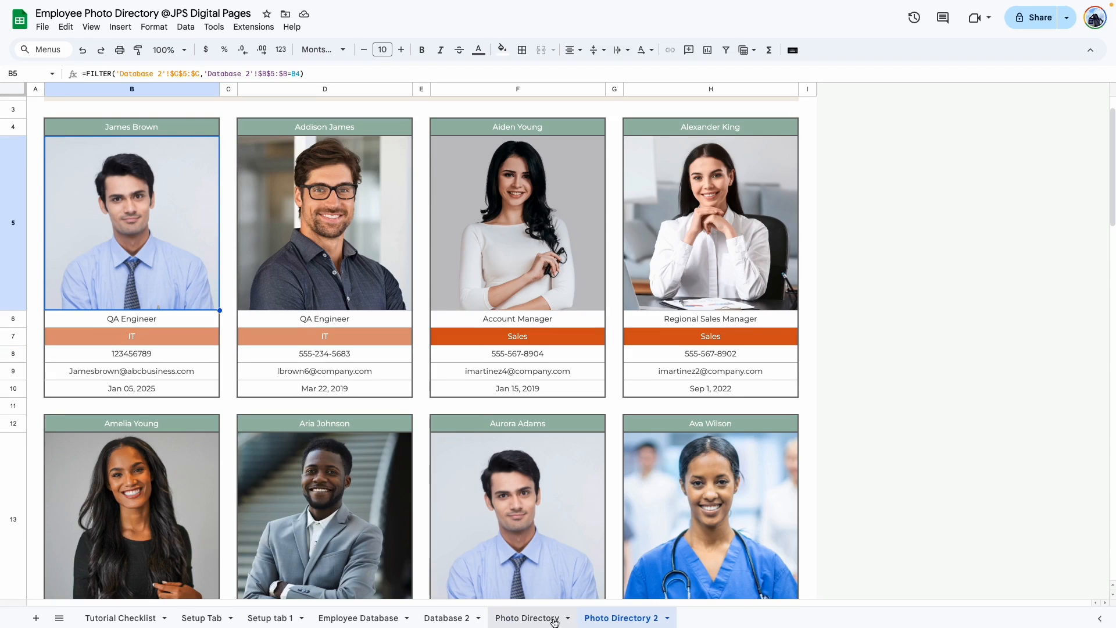
Start inserting an image into cell C6 of the Database 2 sheet and search Google Images for "professional man image".
{"action": "left_click", "coordinate": [444, 617]}
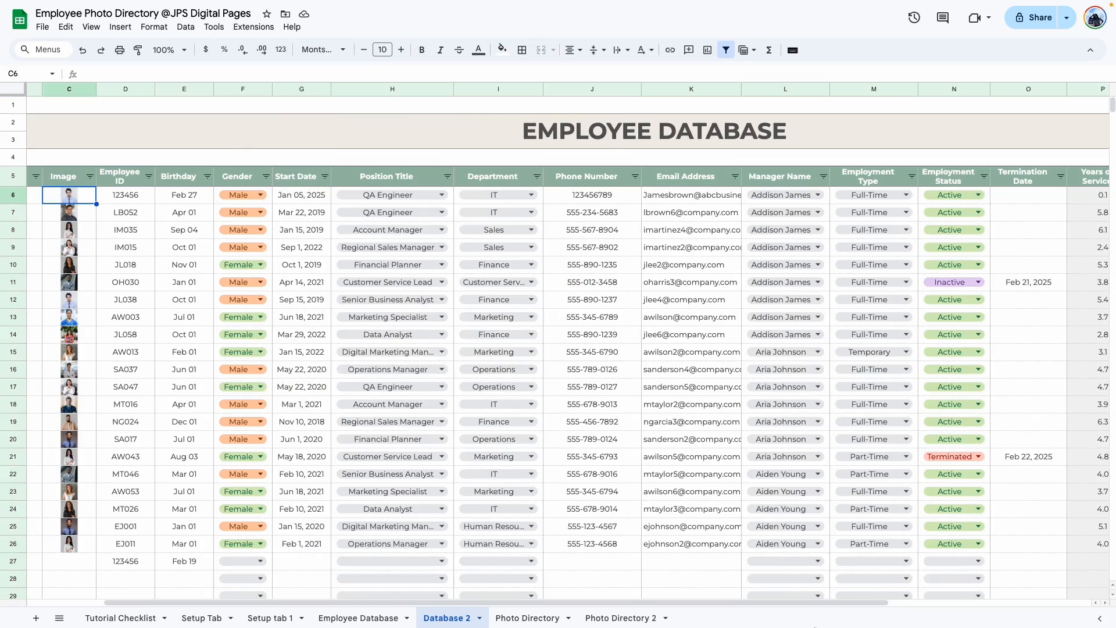
{"action": "left_click_drag", "start_coordinate": [814, 603], "coordinate": [738, 603]}
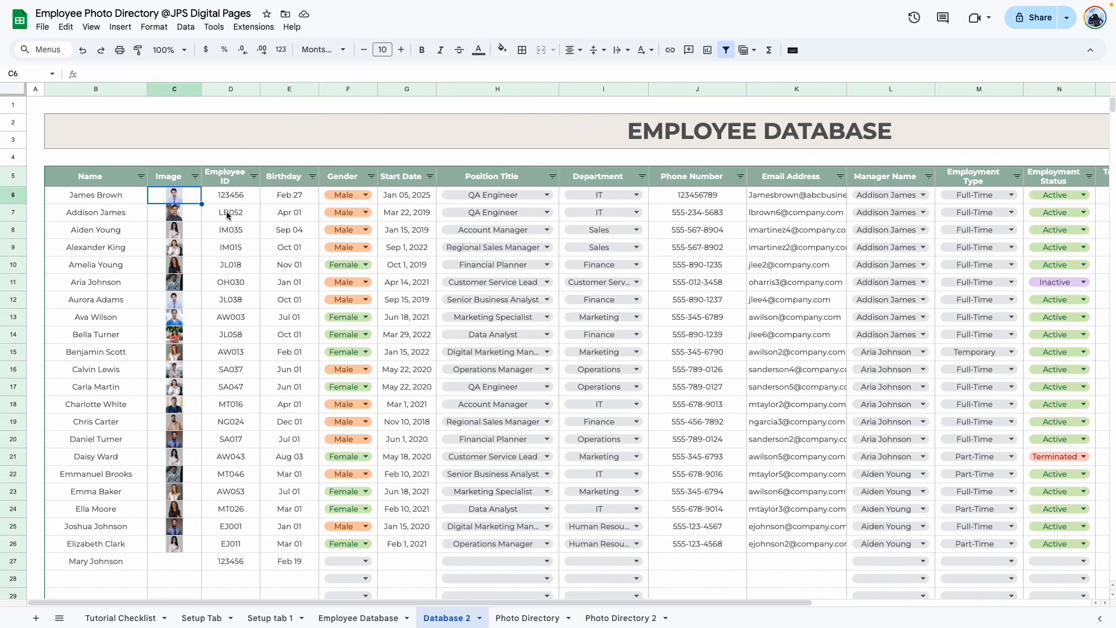
{"action": "left_click", "coordinate": [120, 28]}
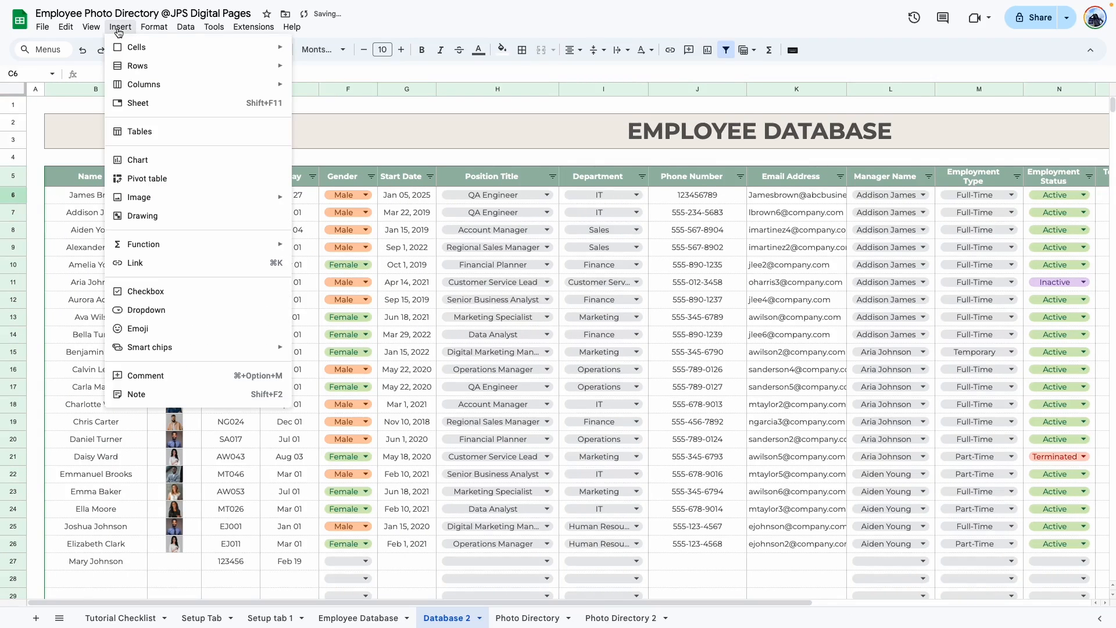
{"action": "mouse_move", "coordinate": [139, 198]}
{"action": "left_click", "coordinate": [396, 200]}
{"action": "left_click", "coordinate": [419, 106]}
{"action": "left_click", "coordinate": [351, 69]}
{"action": "type", "text": "professional man image"}
{"action": "key", "text": "Return"}
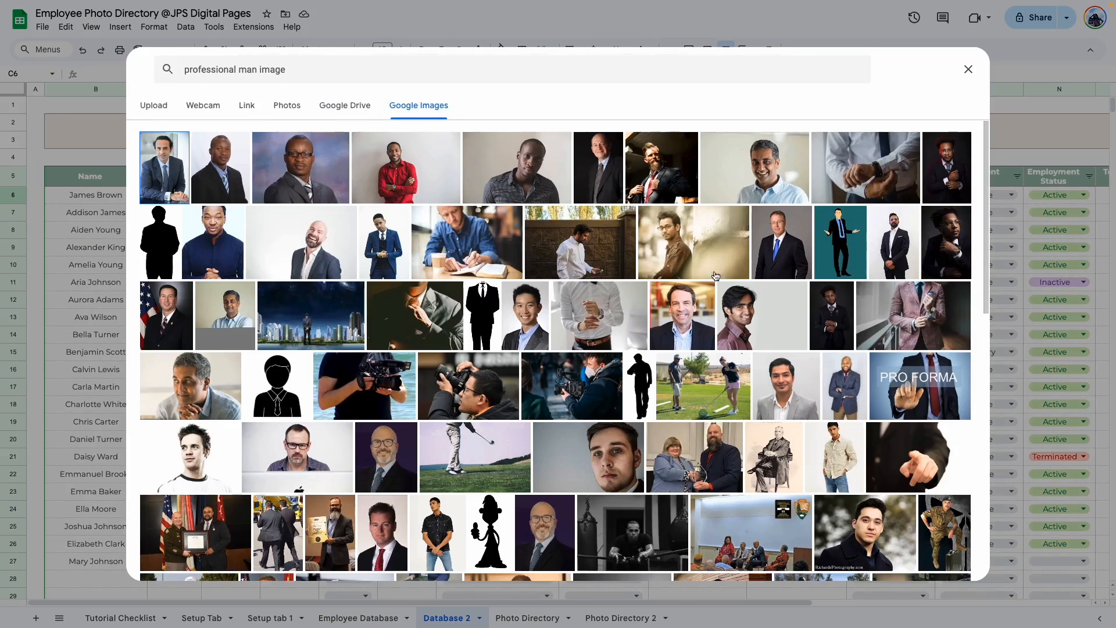
Insert a portrait of a man in a dark suit from the search results into C6 as the first employee's image.
{"action": "scroll", "coordinate": [638, 305], "scroll_direction": "down", "scroll_amount": 1}
{"action": "left_click", "coordinate": [225, 174]}
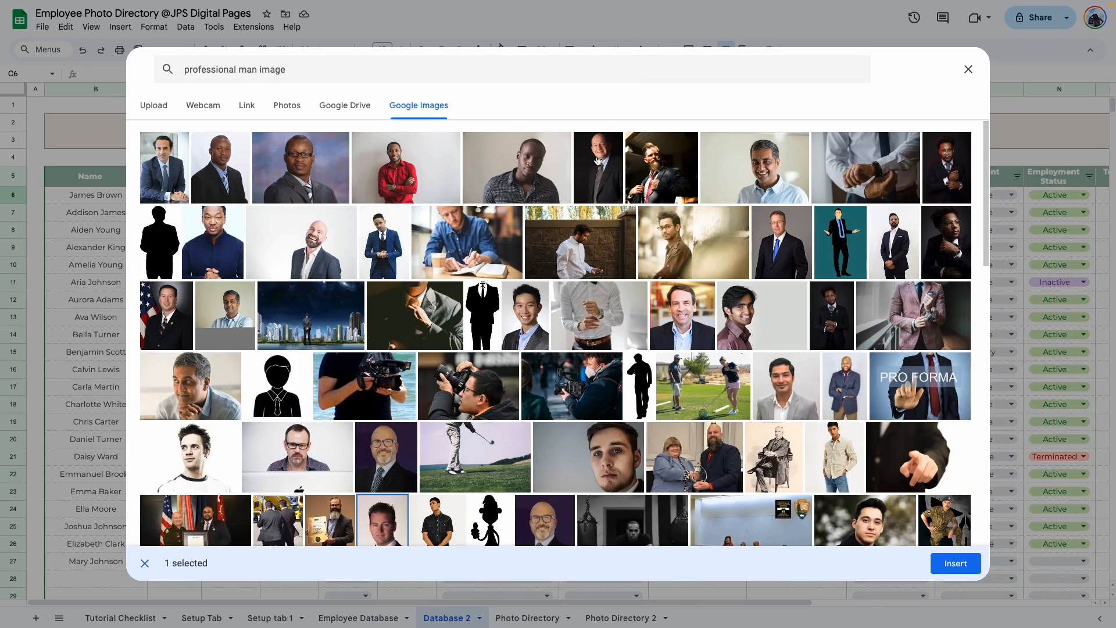
{"action": "left_click", "coordinate": [956, 564]}
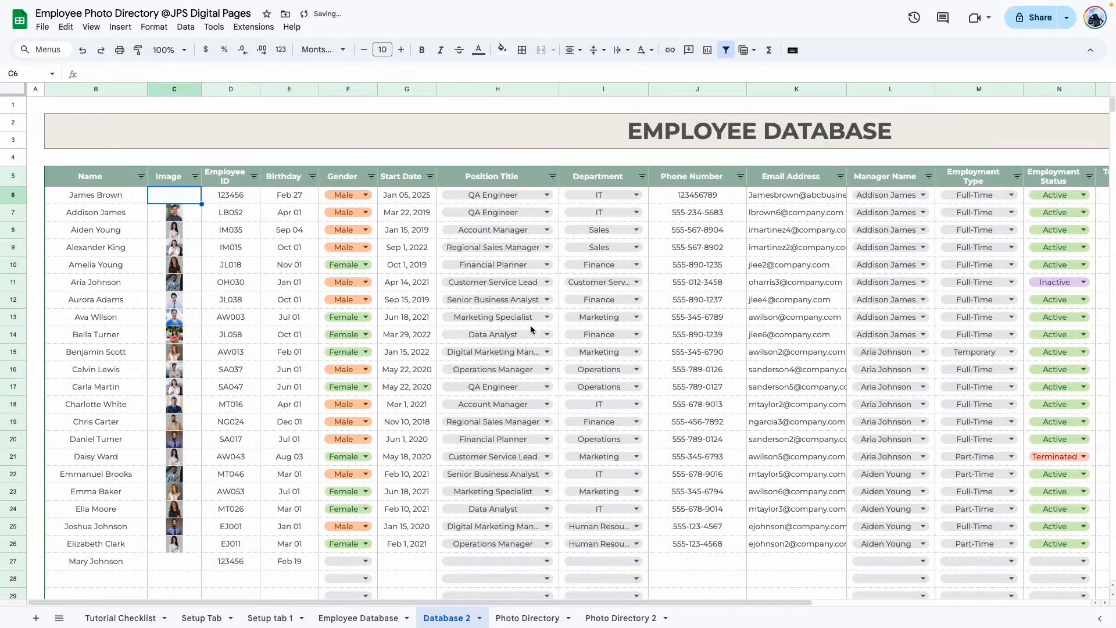
{"action": "key", "text": "Right"}
{"action": "key", "text": "Down"}
{"action": "key", "text": "Down"}
Return to Photo Directory 2 and view the first card's photo at 150% zoom.
{"action": "left_click", "coordinate": [636, 625]}
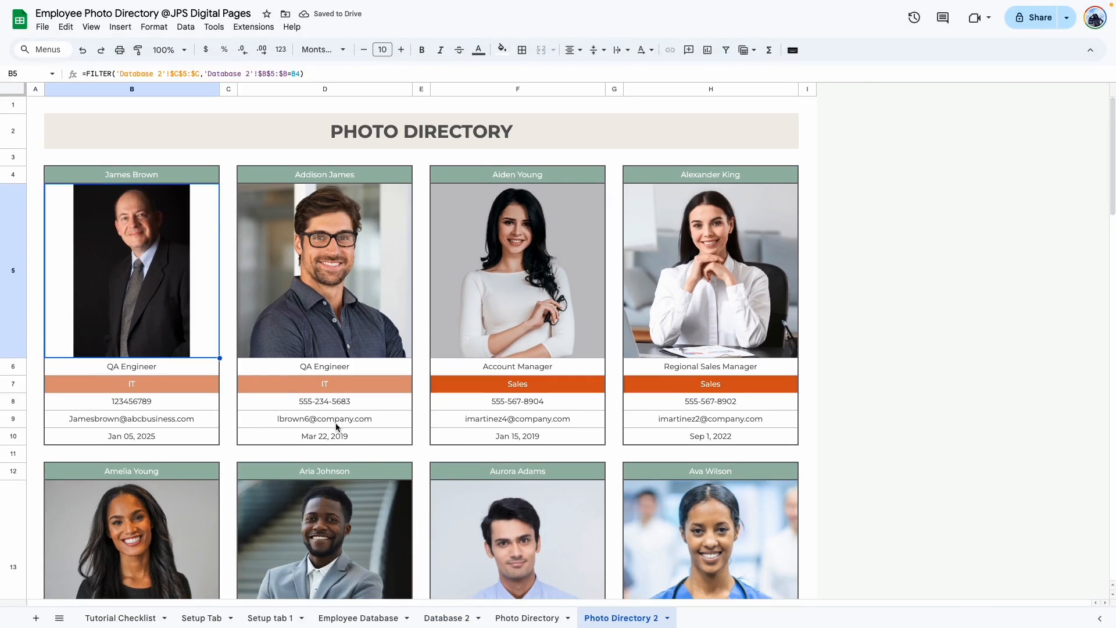
{"action": "left_click", "coordinate": [184, 50]}
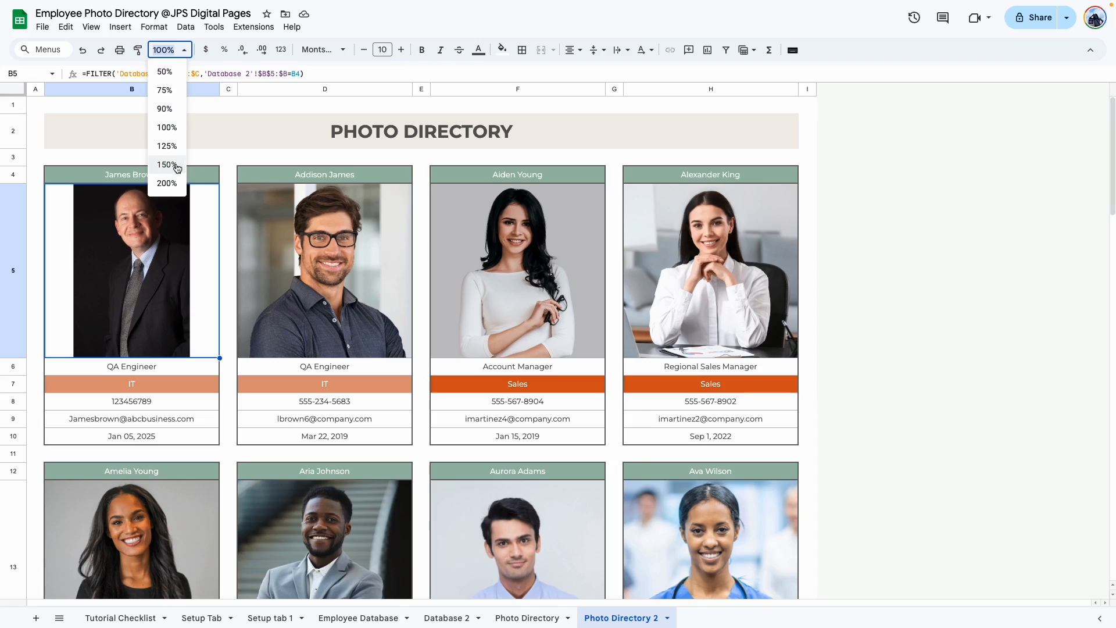
{"action": "left_click", "coordinate": [178, 168]}
{"action": "key", "text": "Right"}
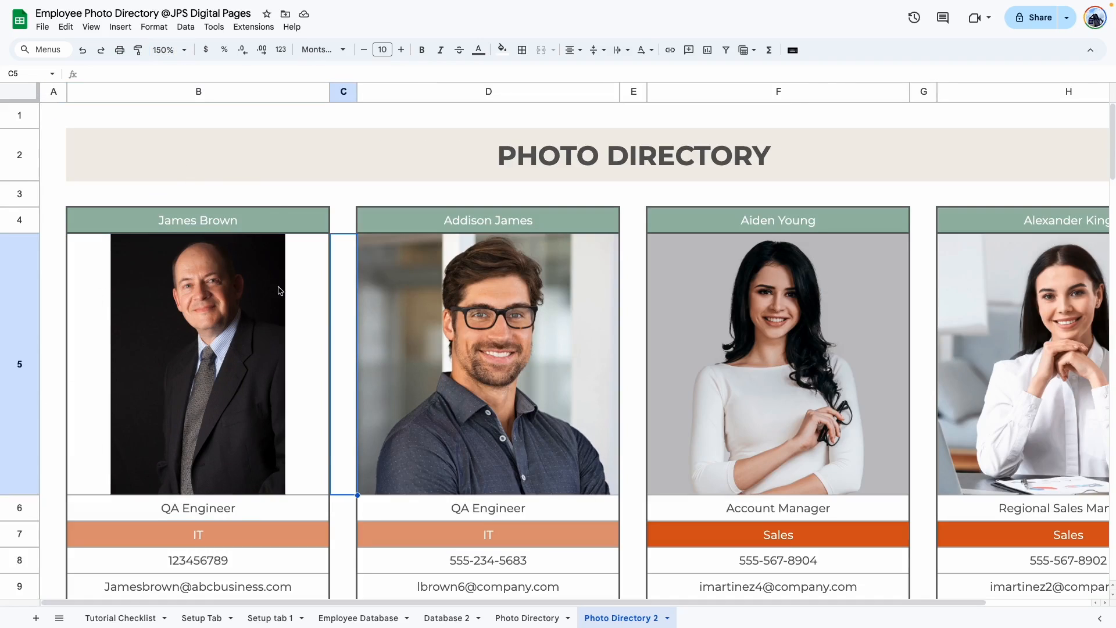
{"action": "key", "text": "Down"}
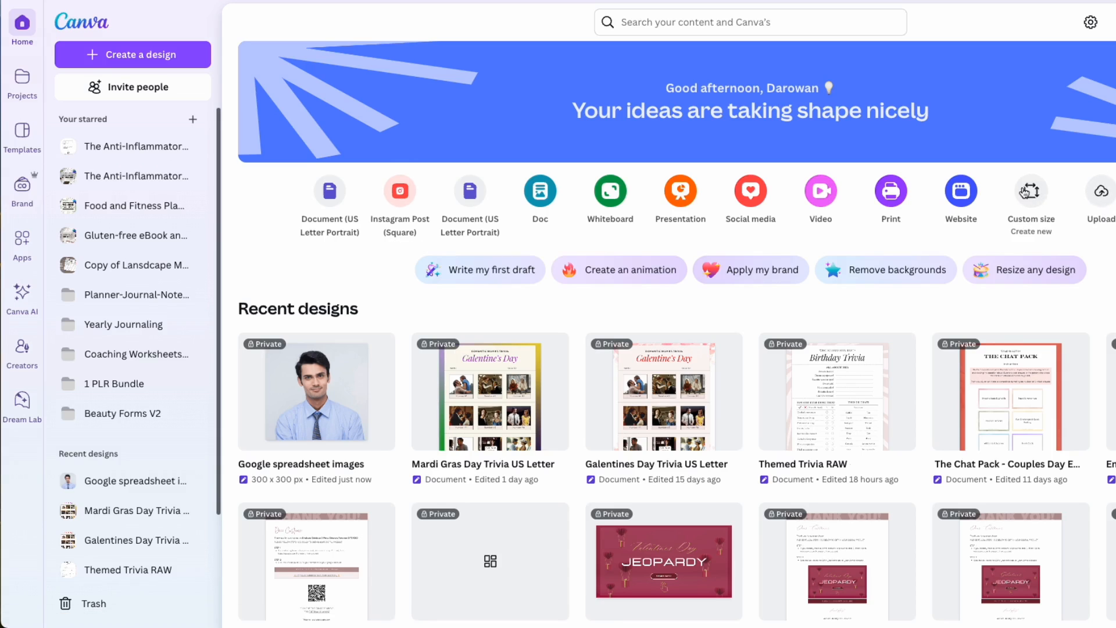
Switch to Canva and create a new custom-size design 302 px wide and 300 px high.
{"action": "left_click", "coordinate": [1024, 192]}
{"action": "type", "text": "300"}
{"action": "key", "text": "BackSpace"}
{"action": "type", "text": "2"}
{"action": "left_click", "coordinate": [747, 152]}
{"action": "type", "text": "283"}
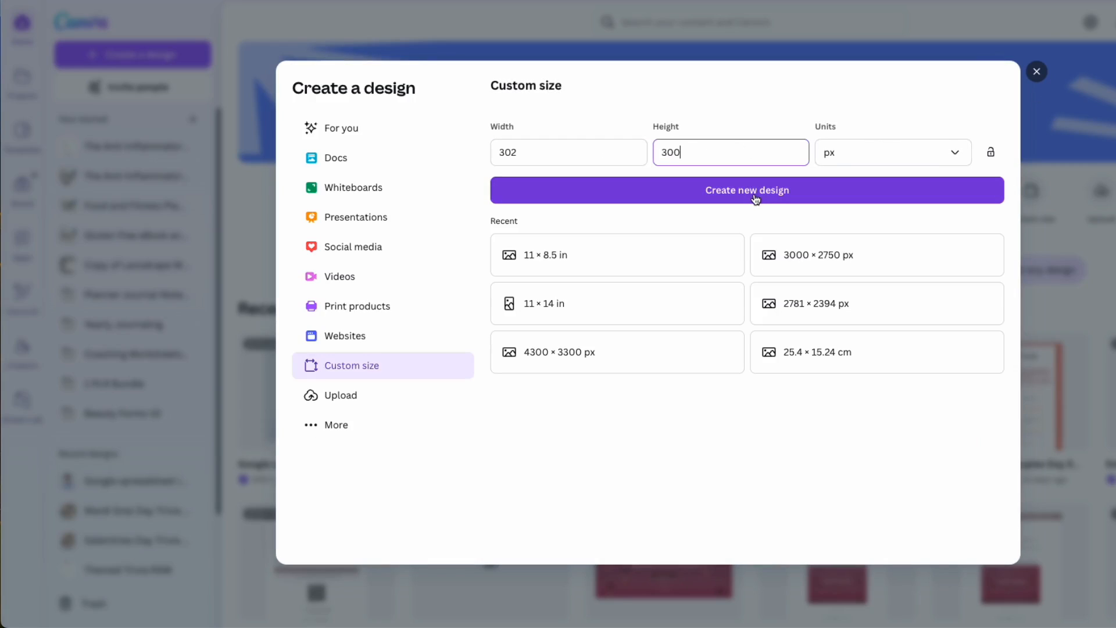
{"action": "left_click", "coordinate": [754, 196]}
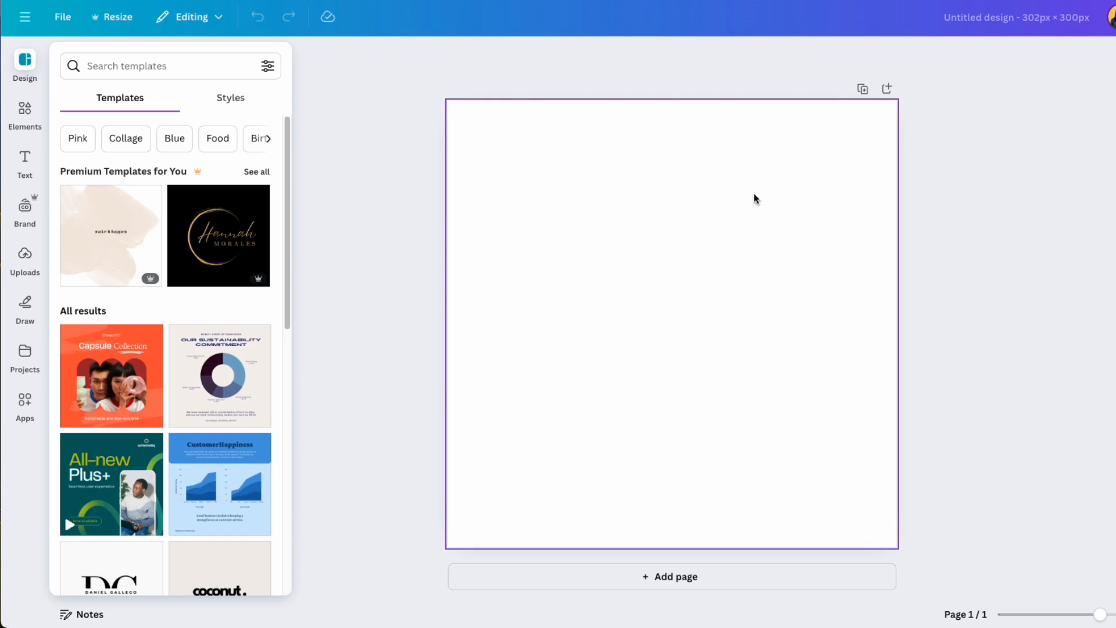
Fill the blank page with the single-image grid from the elements library.
{"action": "left_click", "coordinate": [25, 109]}
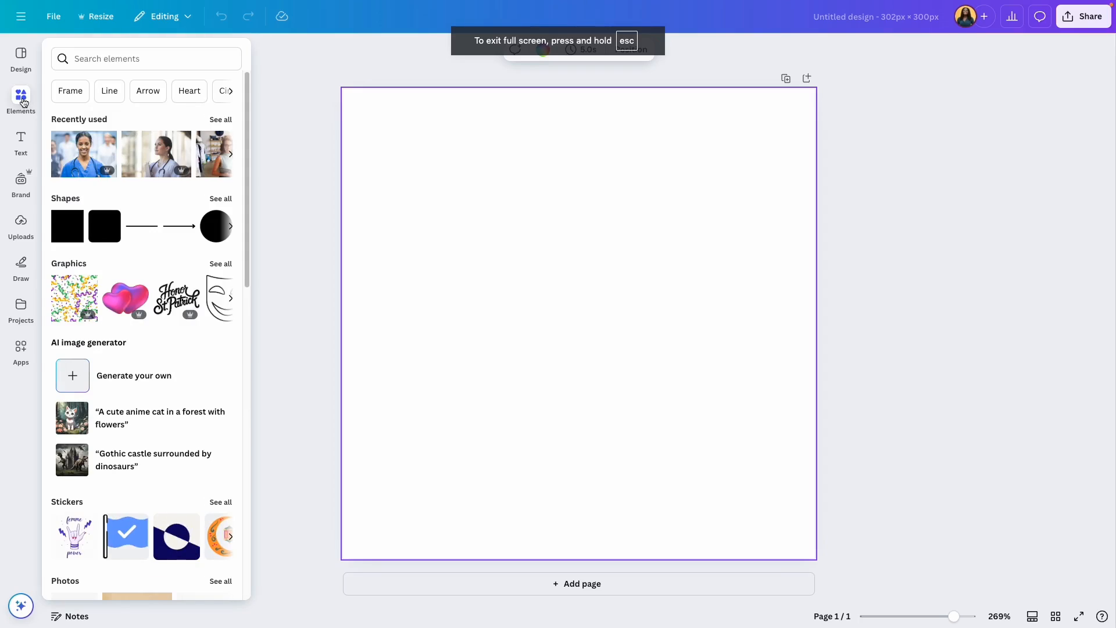
{"action": "scroll", "coordinate": [189, 338], "scroll_direction": "down", "scroll_amount": 10}
{"action": "scroll", "coordinate": [87, 436], "scroll_direction": "down", "scroll_amount": 3}
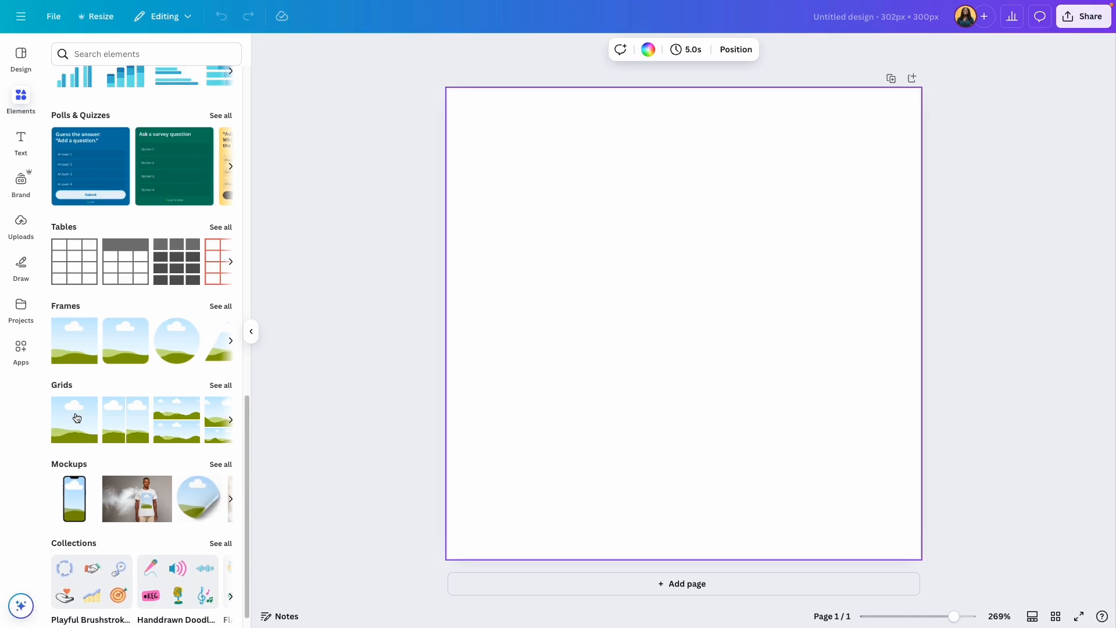
{"action": "left_click", "coordinate": [80, 413]}
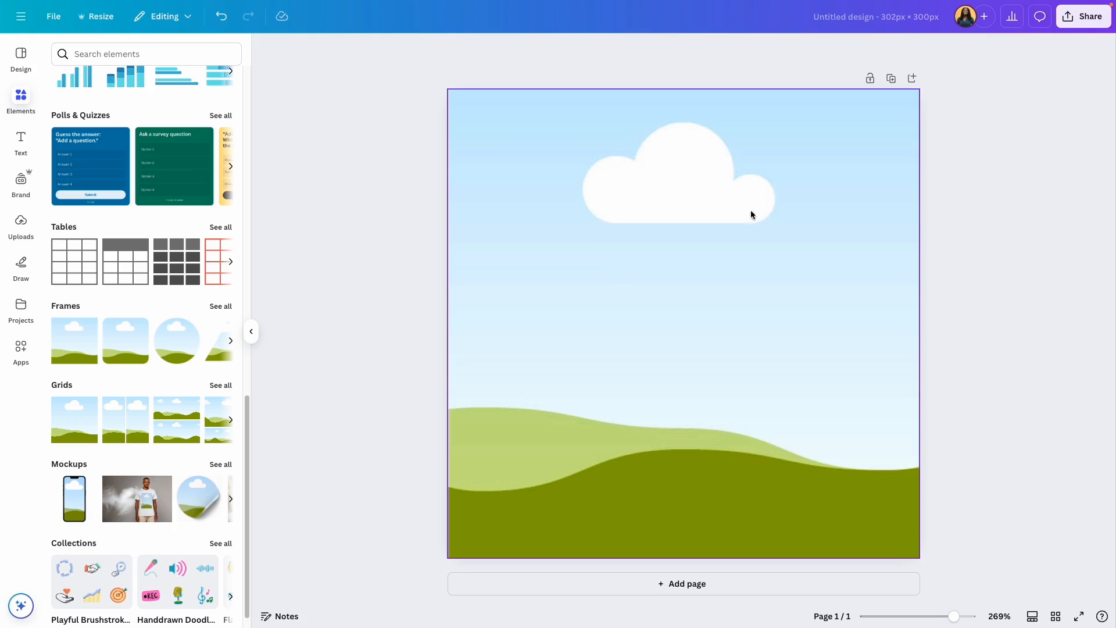
Duplicate the grid page until the design has four pages, and go back to page 1.
{"action": "left_click", "coordinate": [891, 78]}
{"action": "left_click", "coordinate": [870, 80]}
{"action": "left_click", "coordinate": [870, 80]}
{"action": "scroll", "coordinate": [947, 175], "scroll_direction": "up", "scroll_amount": 20}
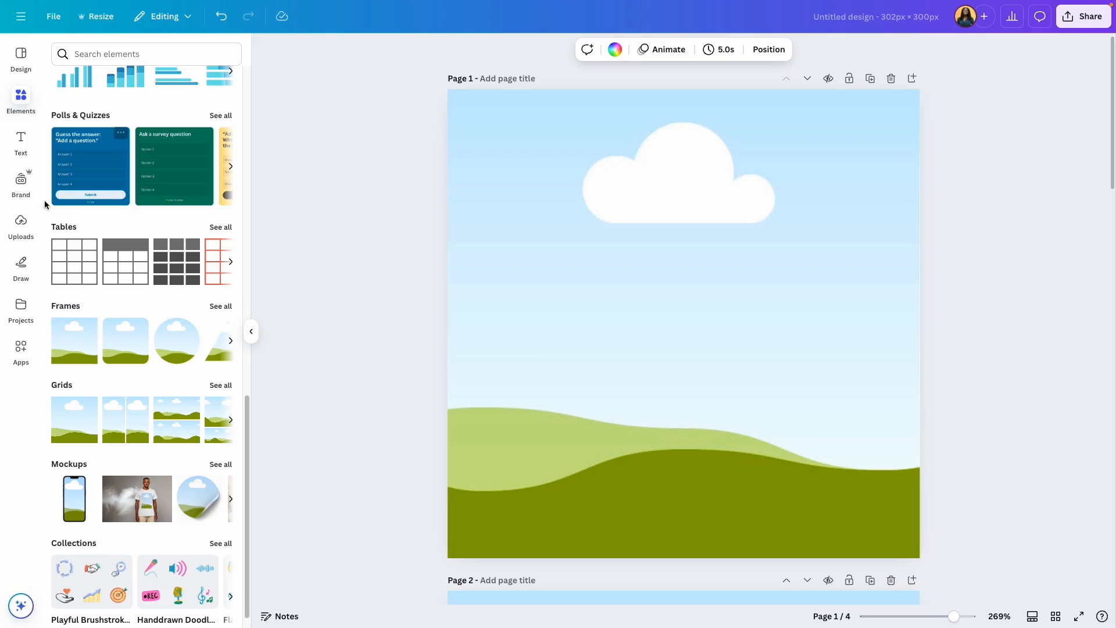
Upload the images 1.png to 5.png from the "Google spreadsheet images" folder.
{"action": "left_click", "coordinate": [21, 224]}
{"action": "left_click", "coordinate": [132, 82]}
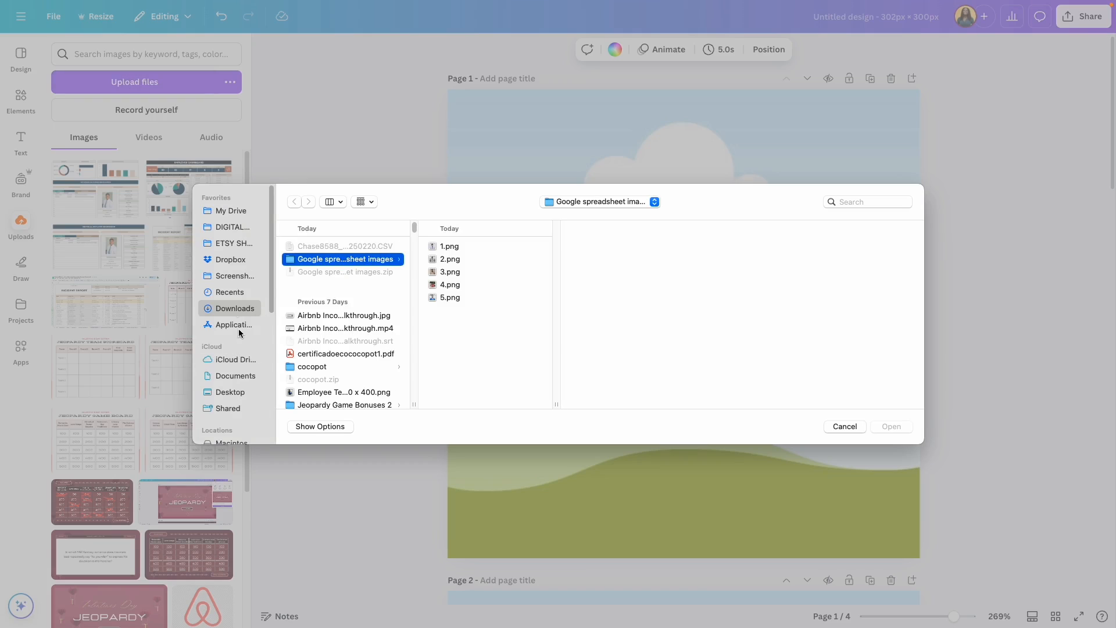
{"action": "left_click_drag", "start_coordinate": [478, 306], "coordinate": [432, 249]}
{"action": "key", "text": "Return"}
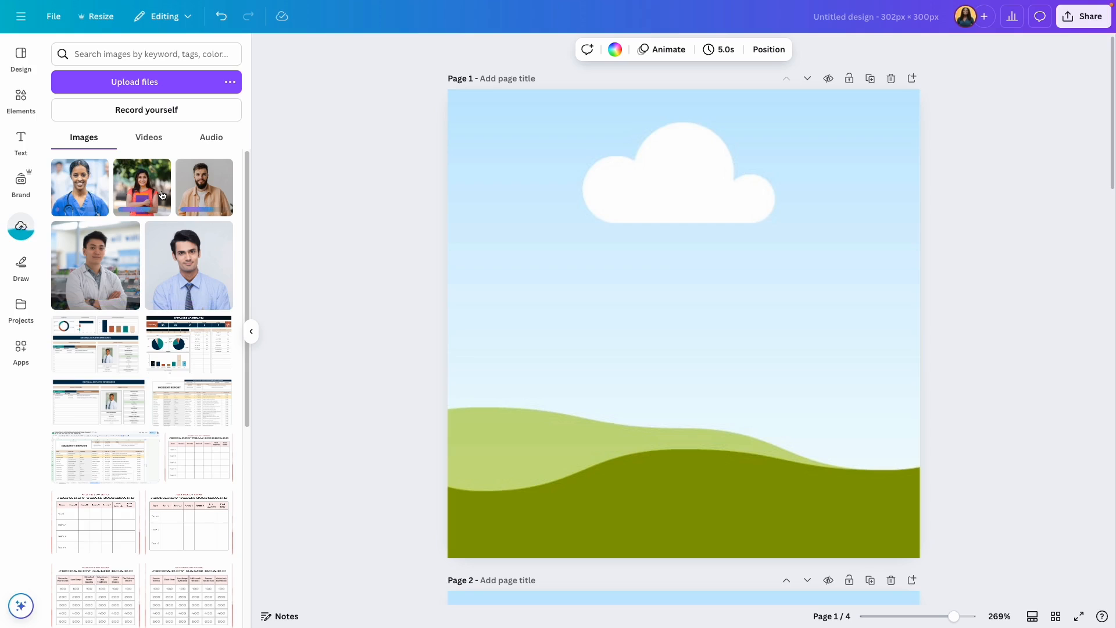
Place the uploaded photos of the woman in blue scrubs and the bearded man into the page grids.
{"action": "left_click", "coordinate": [69, 193]}
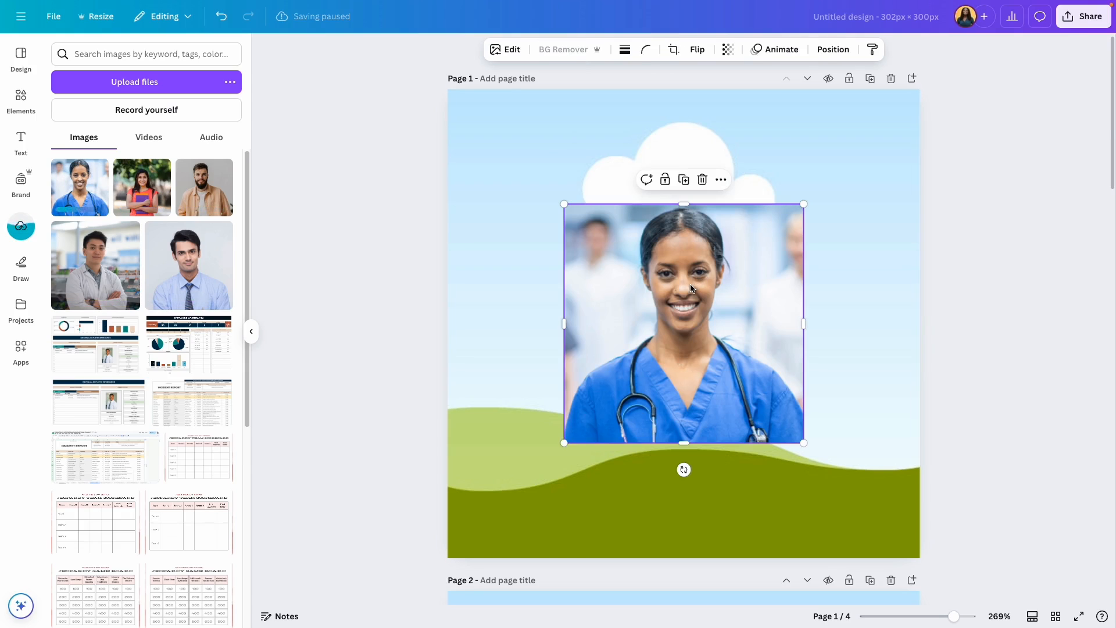
{"action": "scroll", "coordinate": [989, 364], "scroll_direction": "down", "scroll_amount": 15}
{"action": "left_click", "coordinate": [201, 190]}
{"action": "left_click_drag", "start_coordinate": [628, 279], "coordinate": [646, 305]}
Place the uploaded photo of the woman holding a red folder into a grid, enlarging and repositioning it within the crop.
{"action": "scroll", "coordinate": [769, 341], "scroll_direction": "down", "scroll_amount": 7}
{"action": "left_click", "coordinate": [142, 189]}
{"action": "double_click", "coordinate": [711, 324]}
{"action": "left_click_drag", "start_coordinate": [920, 127], "coordinate": [1004, 41]}
{"action": "left_click_drag", "start_coordinate": [802, 271], "coordinate": [764, 302]}
{"action": "left_click", "coordinate": [1023, 302]}
Open the download settings for the finished Images design and choose PNG as the file type.
{"action": "scroll", "coordinate": [820, 334], "scroll_direction": "up", "scroll_amount": 10}
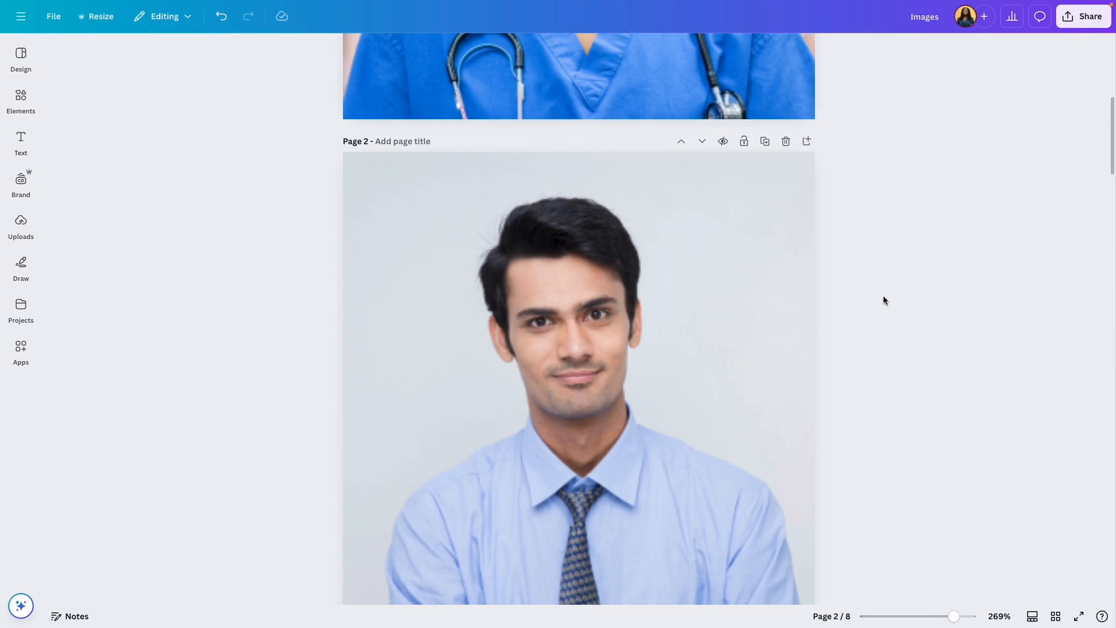
{"action": "scroll", "coordinate": [883, 297], "scroll_direction": "up", "scroll_amount": 7}
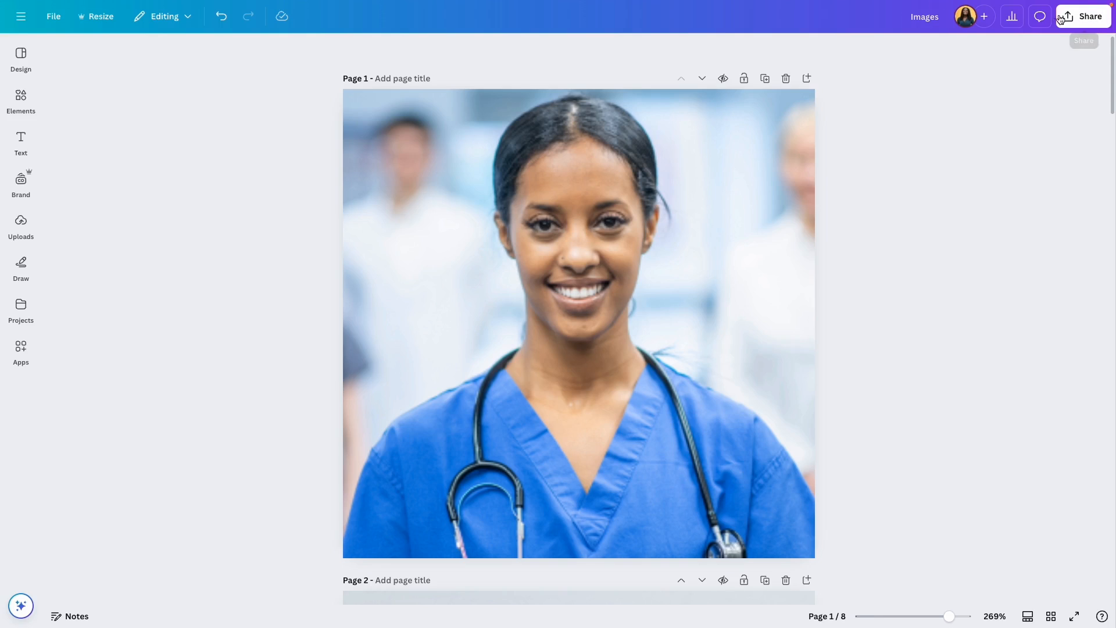
{"action": "left_click", "coordinate": [1085, 18]}
{"action": "left_click", "coordinate": [902, 256]}
{"action": "left_click", "coordinate": [913, 102]}
{"action": "left_click", "coordinate": [912, 168]}
Select individual pages of the Images design for the download and confirm the page selection.
{"action": "left_click", "coordinate": [1089, 260]}
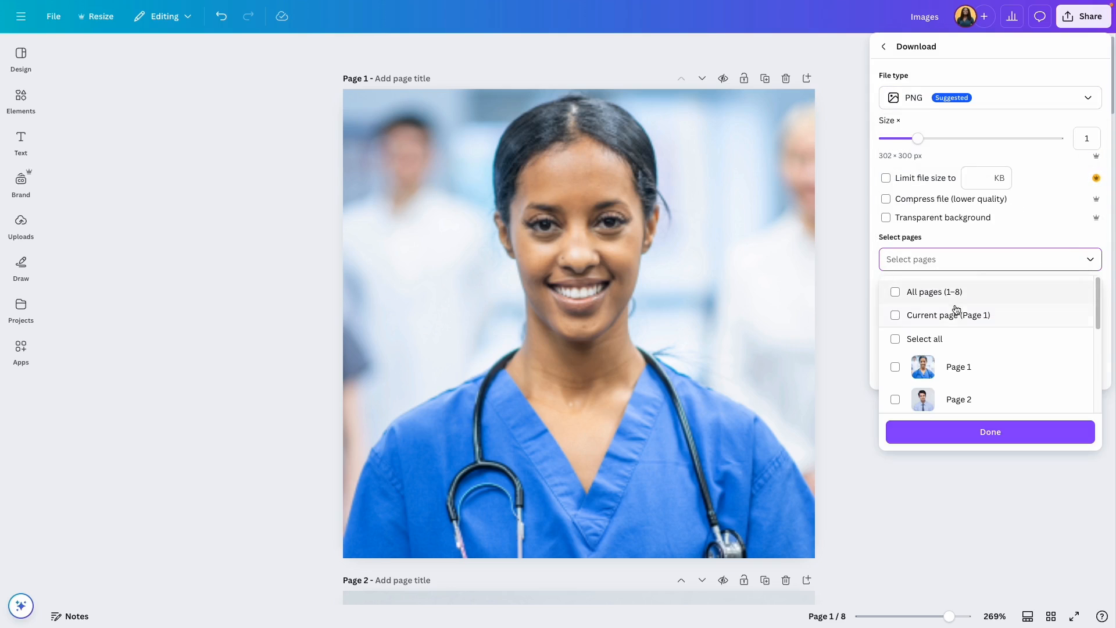
{"action": "scroll", "coordinate": [953, 328], "scroll_direction": "down", "scroll_amount": 1}
{"action": "left_click", "coordinate": [965, 349]}
{"action": "left_click", "coordinate": [974, 379]}
{"action": "scroll", "coordinate": [975, 380], "scroll_direction": "down", "scroll_amount": 2}
{"action": "left_click", "coordinate": [973, 336]}
{"action": "left_click", "coordinate": [975, 369]}
{"action": "left_click", "coordinate": [981, 443]}
{"action": "left_click", "coordinate": [959, 324]}
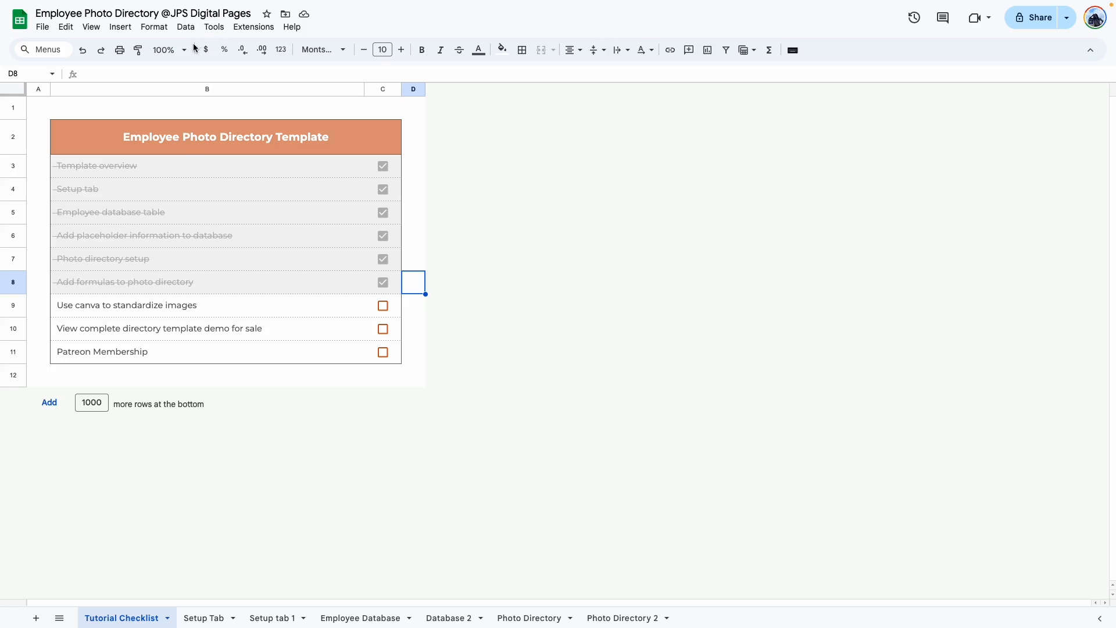
Enlarge the Tutorial Checklist to 150% and check off "Use canva to standardize images" and "Patreon Membership".
{"action": "left_click", "coordinate": [170, 50]}
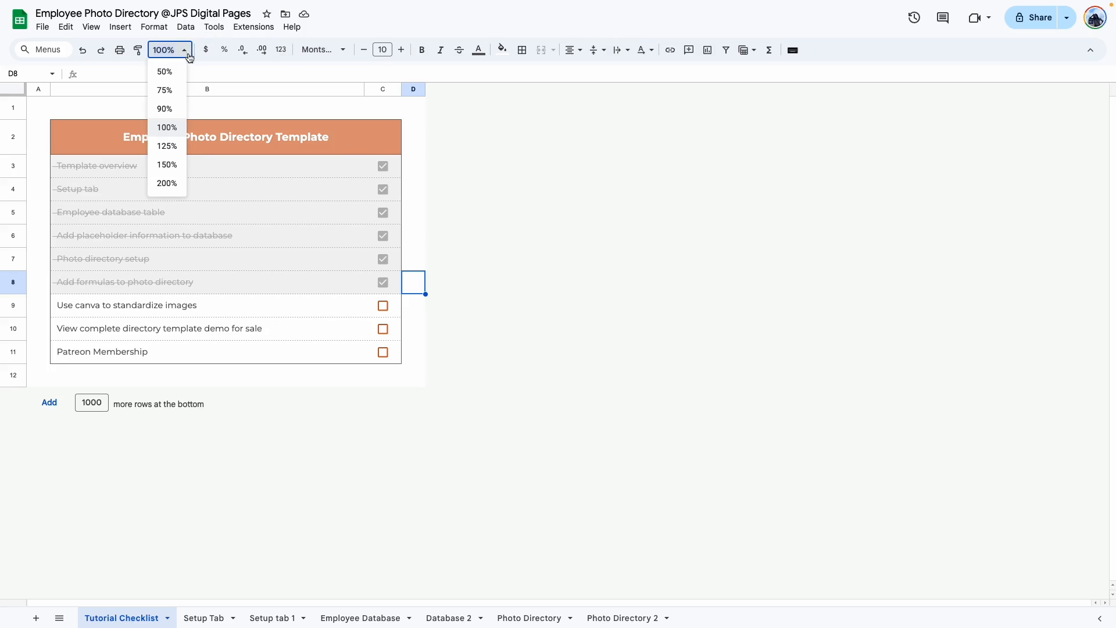
{"action": "left_click", "coordinate": [169, 163]}
{"action": "left_click", "coordinate": [574, 417]}
{"action": "left_click", "coordinate": [592, 454]}
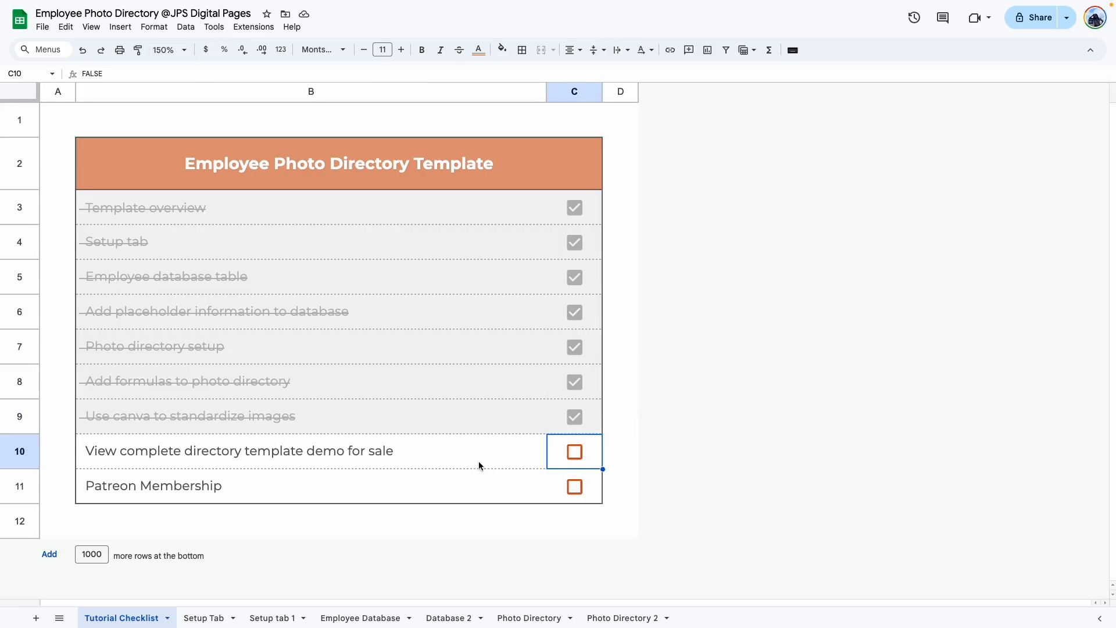
{"action": "left_click", "coordinate": [480, 464]}
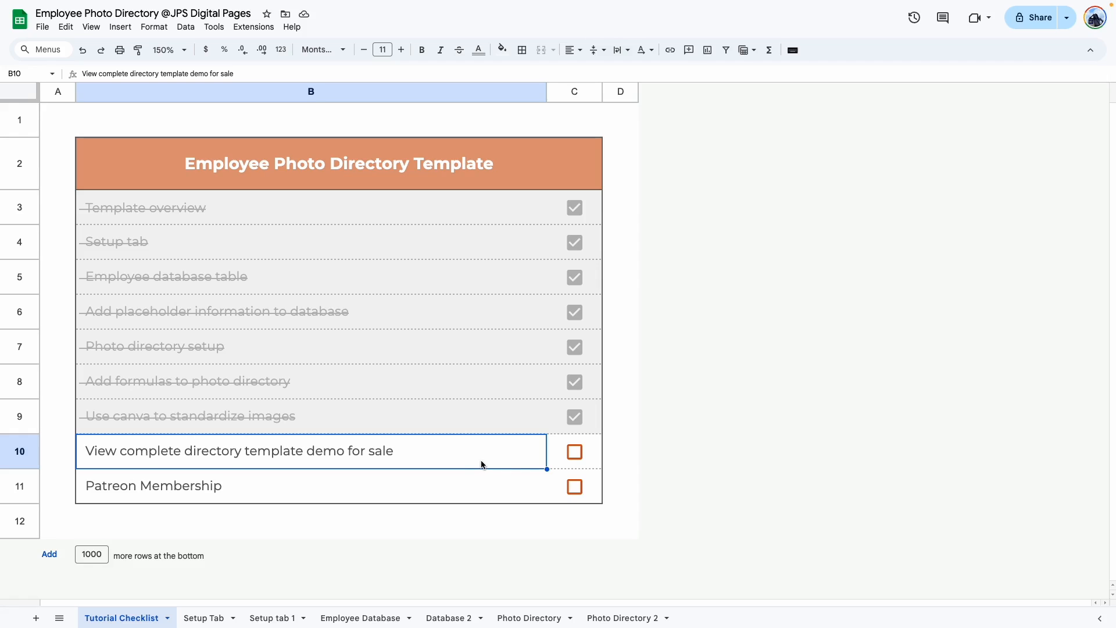
{"action": "left_click", "coordinate": [575, 487]}
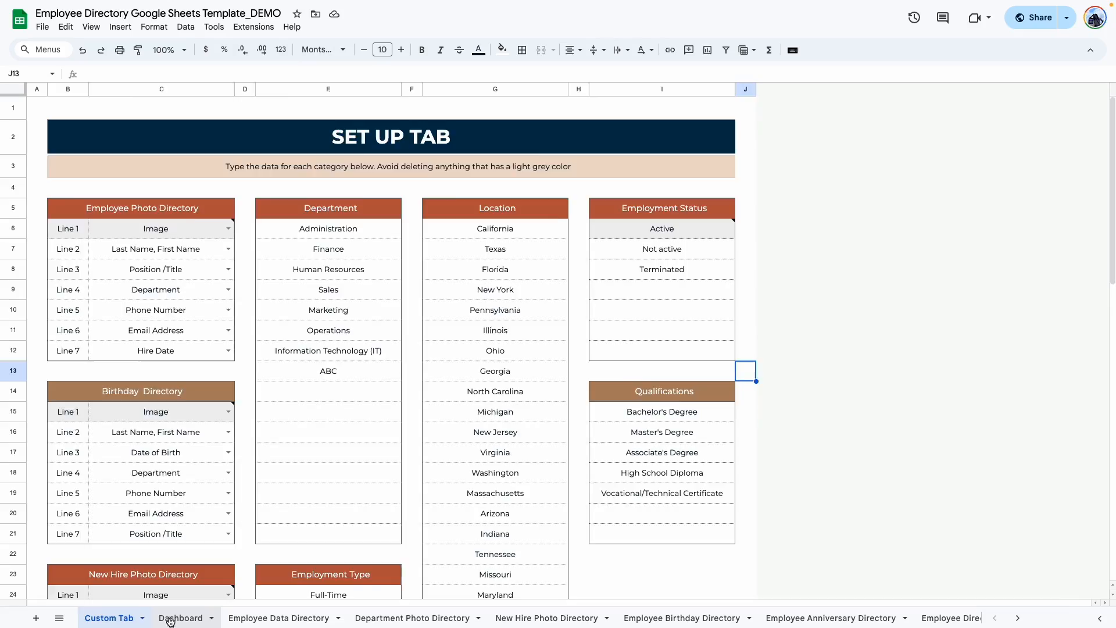
Look over the Employee Data Directory, the Dashboard and the Department Photo Directory sheets.
{"action": "left_click", "coordinate": [278, 617]}
{"action": "scroll", "coordinate": [207, 602], "scroll_direction": "left", "scroll_amount": 15}
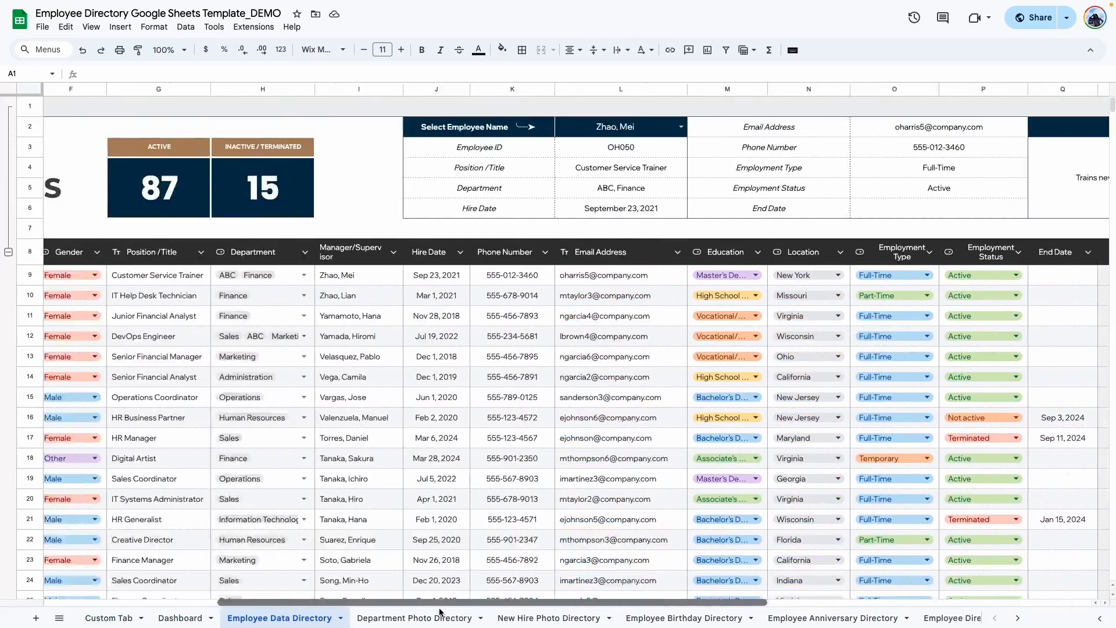
{"action": "left_click", "coordinate": [180, 618]}
{"action": "scroll", "coordinate": [270, 543], "scroll_direction": "down", "scroll_amount": 2}
{"action": "scroll", "coordinate": [270, 539], "scroll_direction": "down", "scroll_amount": 10}
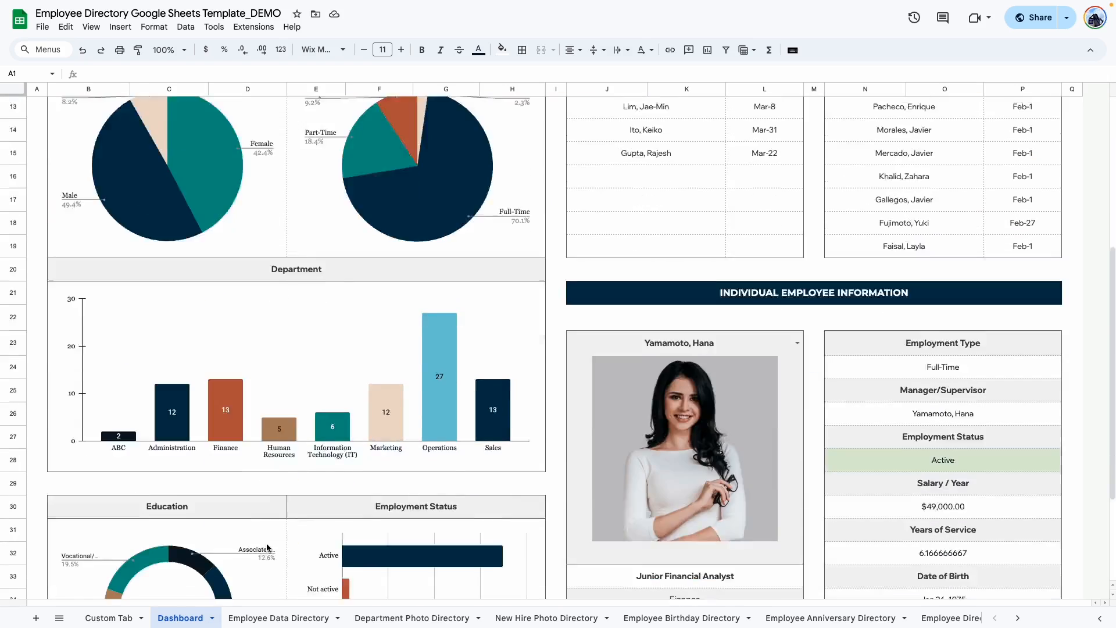
{"action": "scroll", "coordinate": [266, 543], "scroll_direction": "up", "scroll_amount": 10}
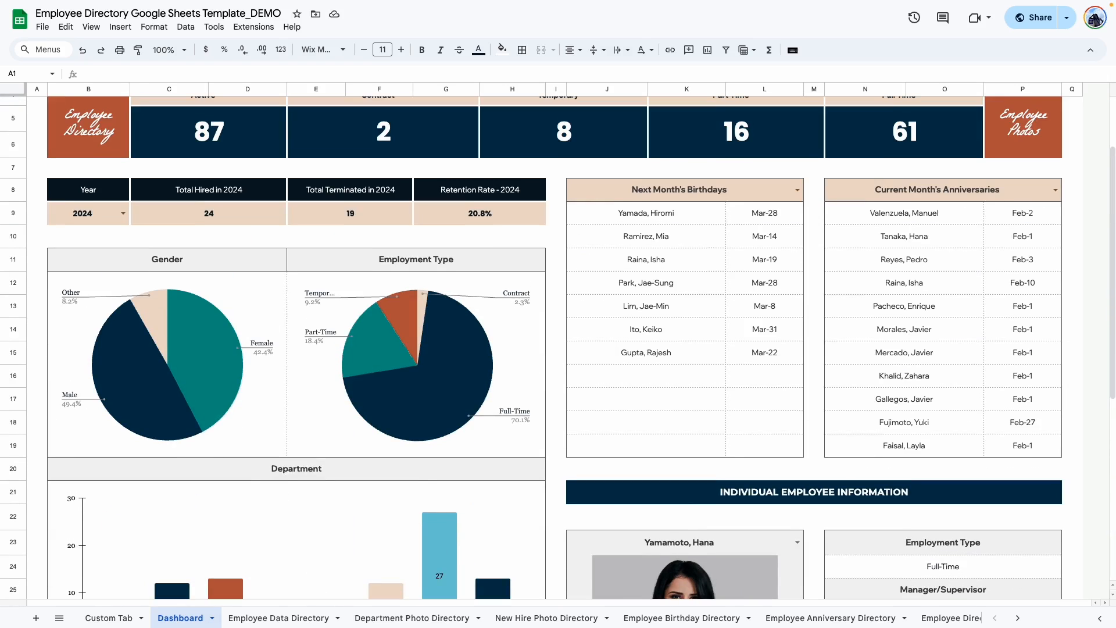
{"action": "left_click", "coordinate": [413, 618]}
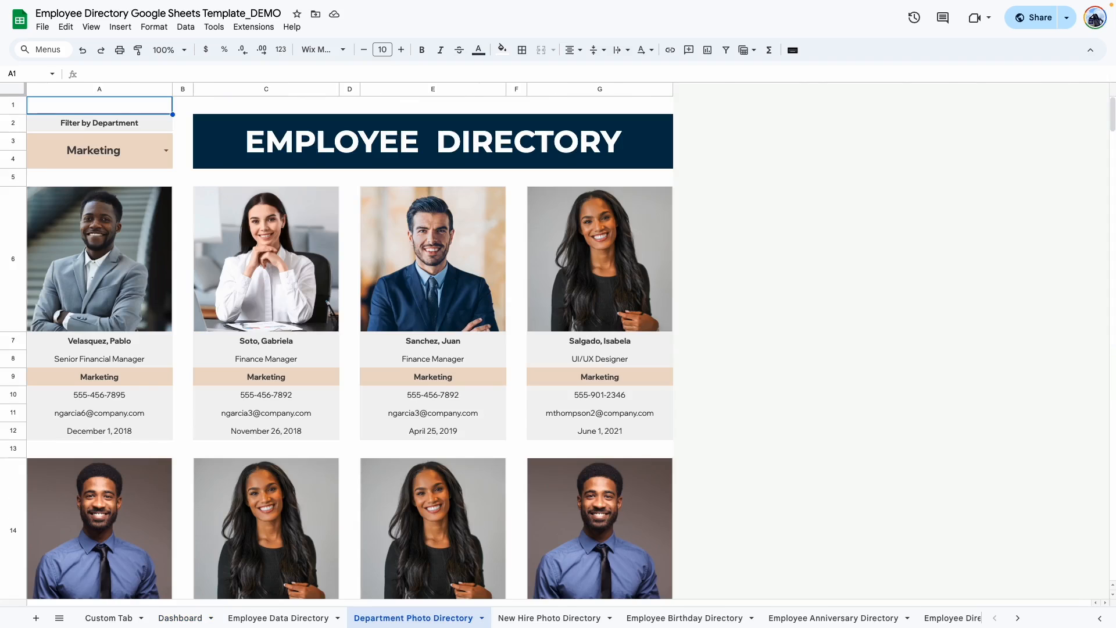
Filter the New Hire Photo Directory by the start month JANUARY and look through the resulting employee cards.
{"action": "left_click", "coordinate": [539, 620]}
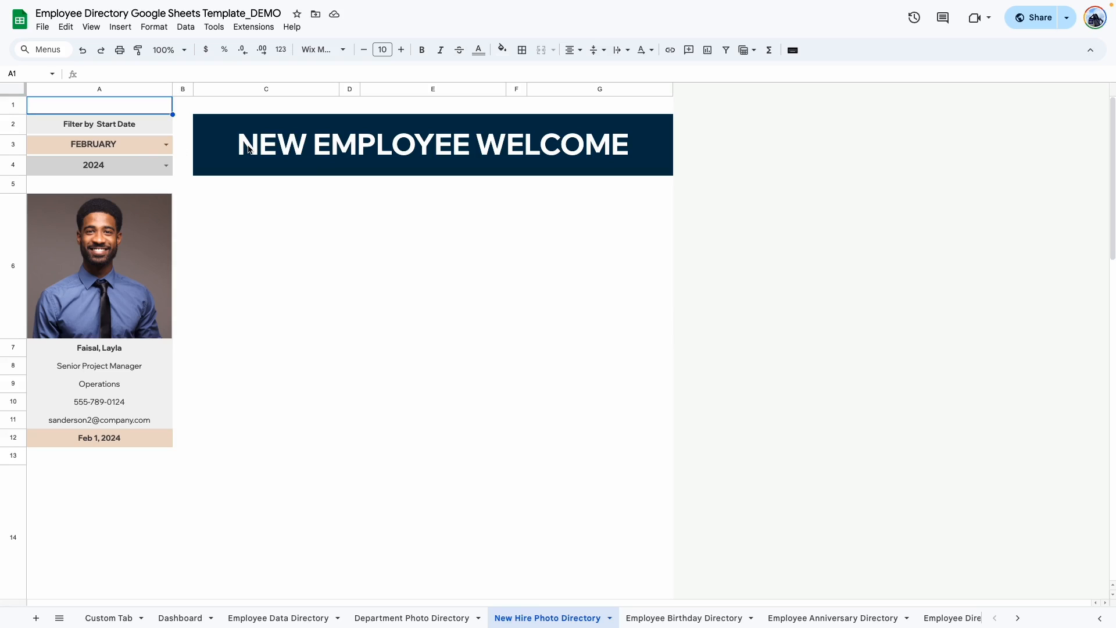
{"action": "left_click", "coordinate": [165, 146]}
{"action": "left_click", "coordinate": [112, 170]}
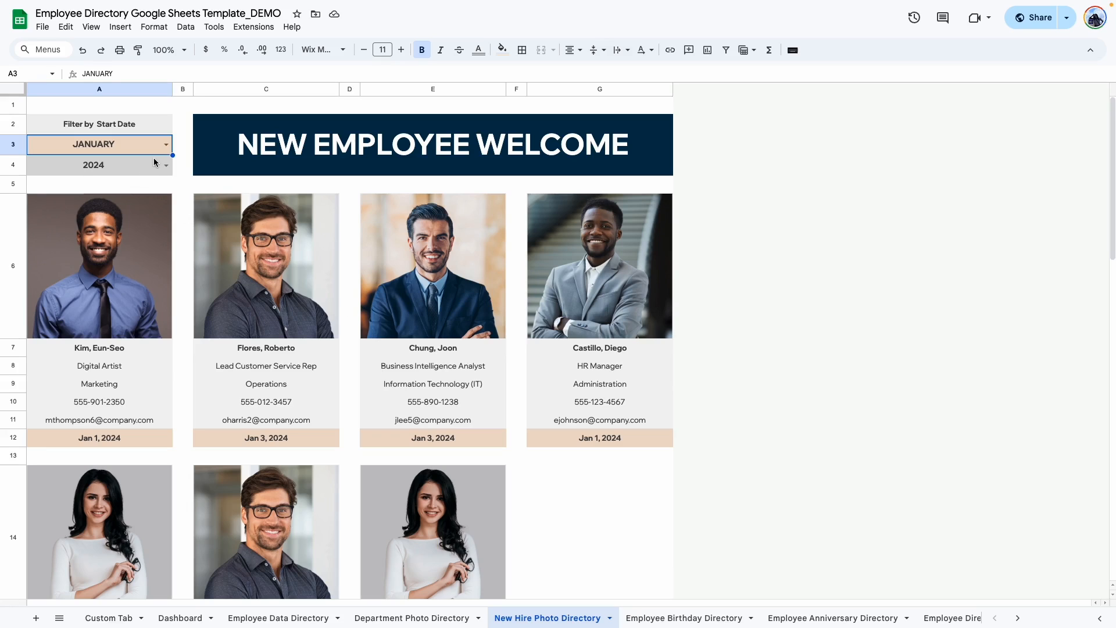
{"action": "scroll", "coordinate": [558, 356], "scroll_direction": "down", "scroll_amount": 5}
{"action": "scroll", "coordinate": [558, 357], "scroll_direction": "up", "scroll_amount": 4}
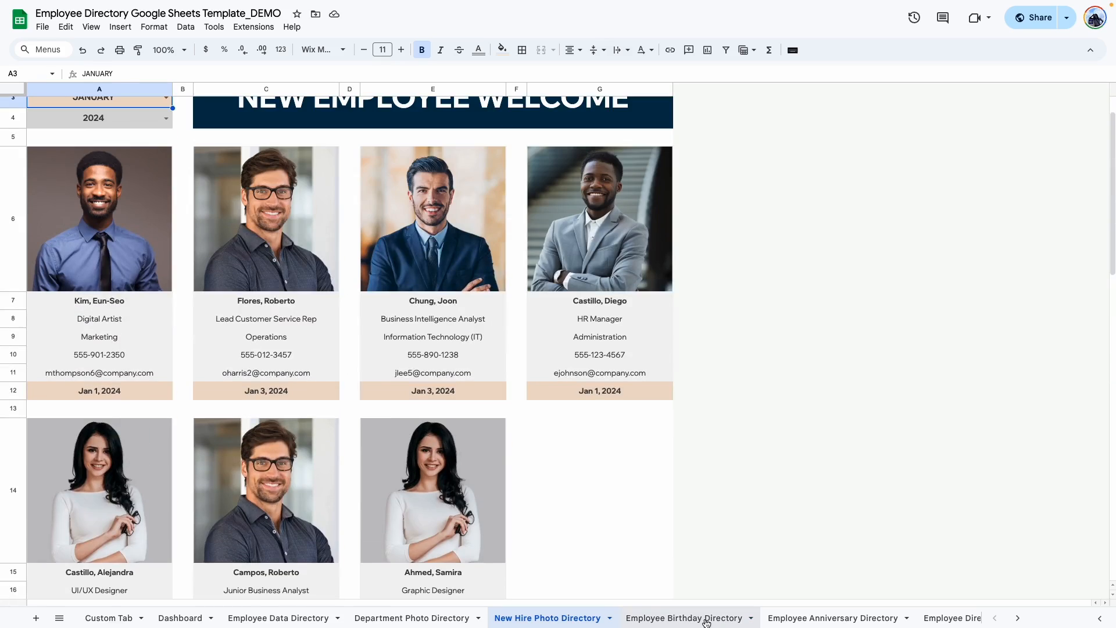
Switch the Employee Birthday Directory's month filter to JANUARY, FEBRUARY and finally MARCH.
{"action": "left_click", "coordinate": [706, 621]}
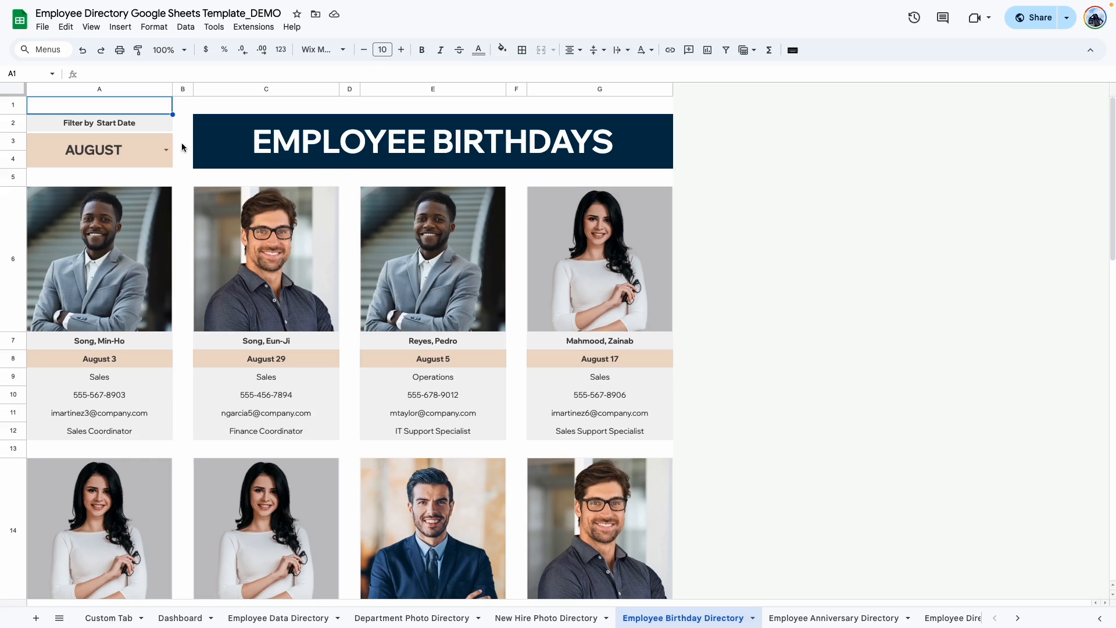
{"action": "left_click", "coordinate": [165, 150]}
{"action": "left_click", "coordinate": [83, 179]}
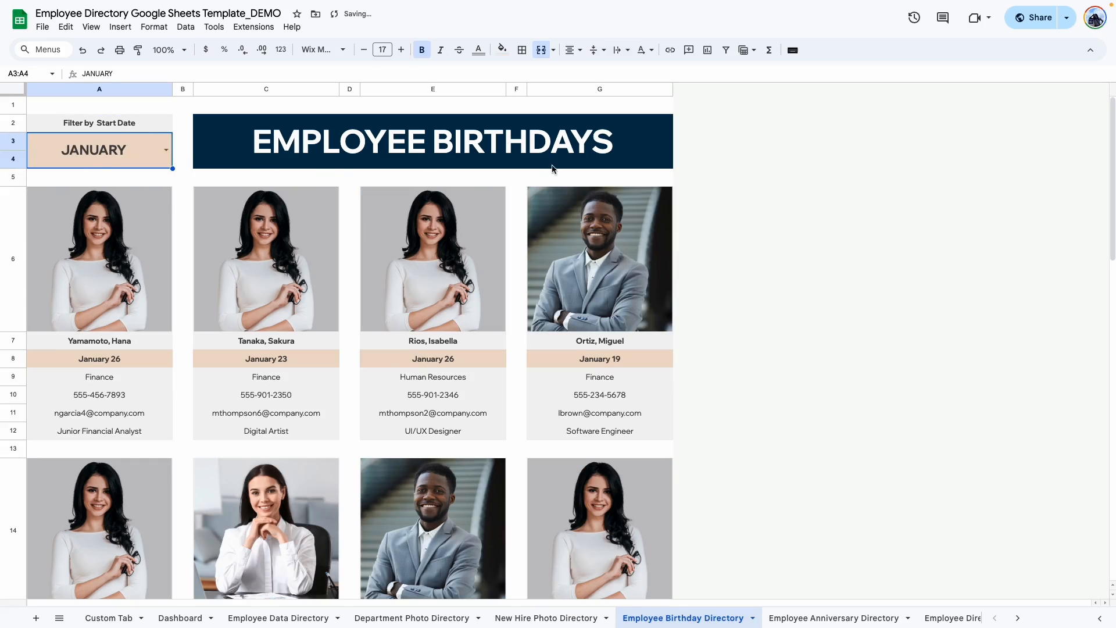
{"action": "left_click", "coordinate": [165, 150]}
{"action": "left_click", "coordinate": [58, 190]}
{"action": "left_click", "coordinate": [165, 150]}
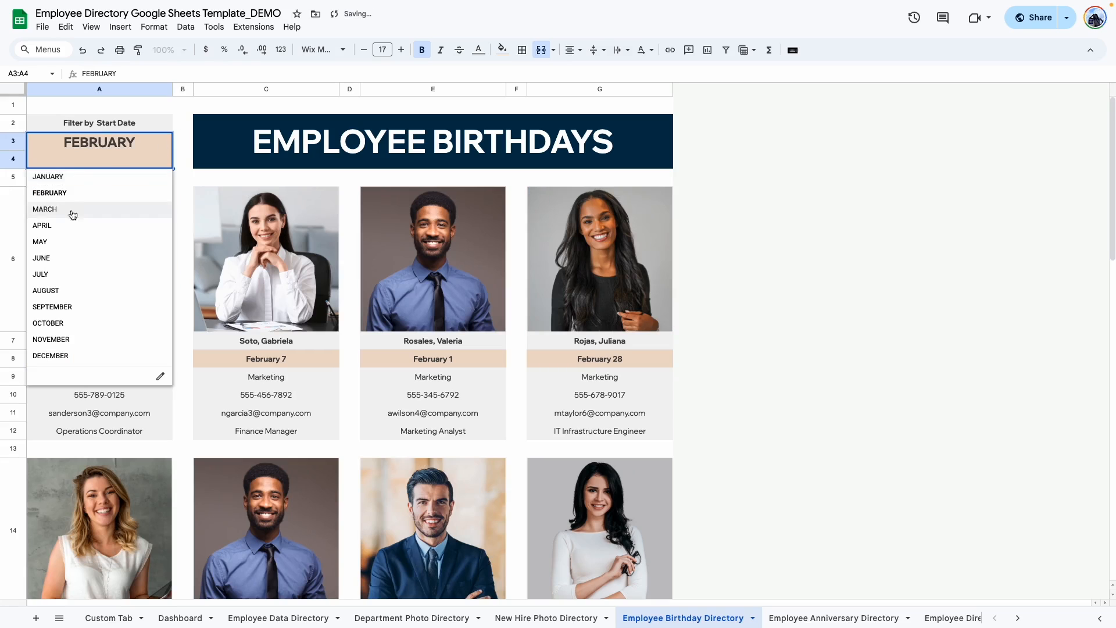
{"action": "left_click", "coordinate": [72, 210]}
Set the month filter of the Employee Anniversary Directory to SEPTEMBER.
{"action": "left_click", "coordinate": [798, 617]}
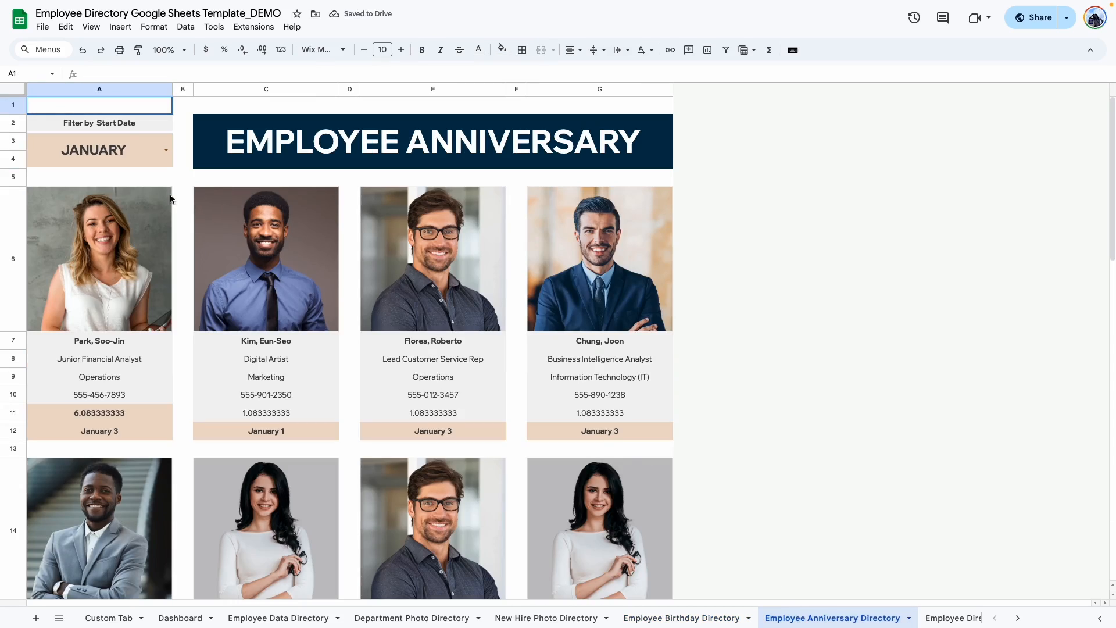
{"action": "left_click", "coordinate": [165, 150]}
{"action": "left_click", "coordinate": [93, 307]}
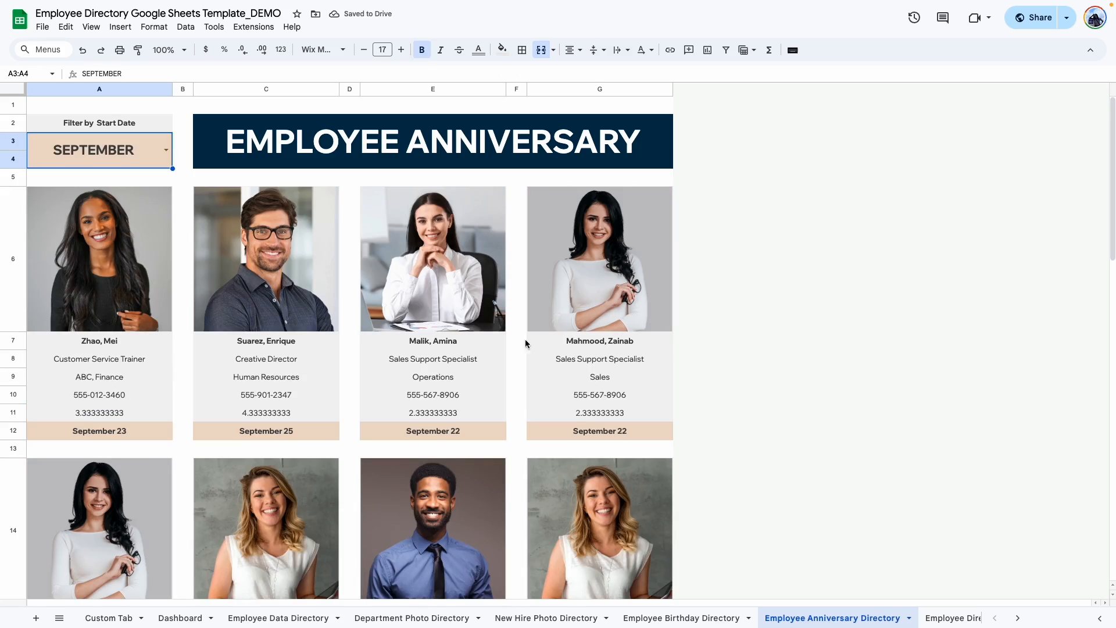
Choose a different employee name for the first card in row 4 of the Employee Directory Custom sheet.
{"action": "left_click", "coordinate": [1012, 620]}
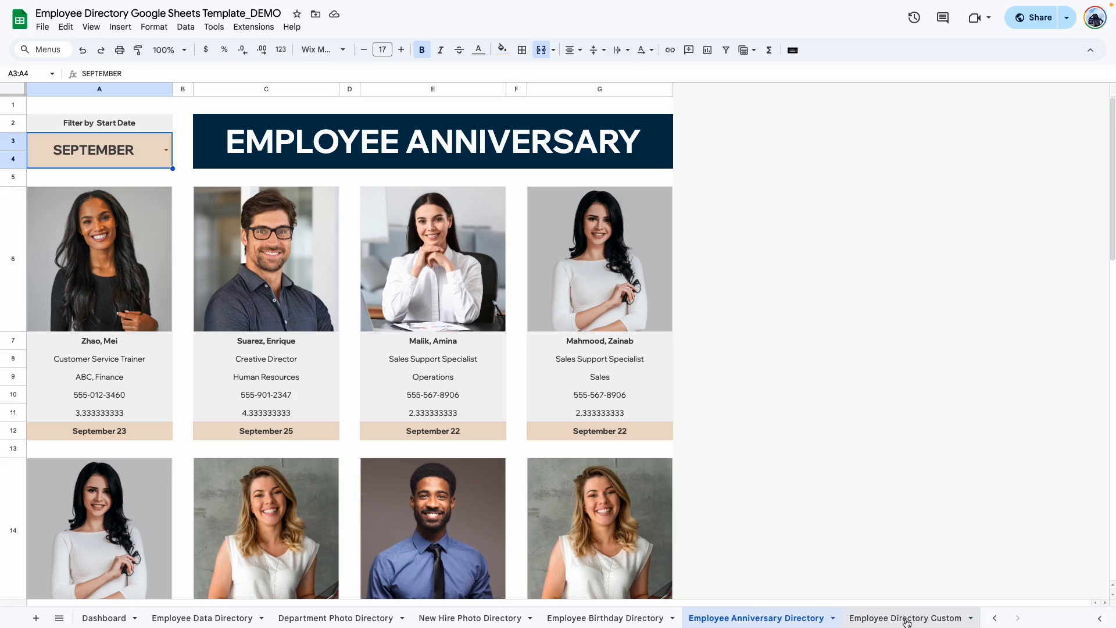
{"action": "left_click", "coordinate": [905, 620]}
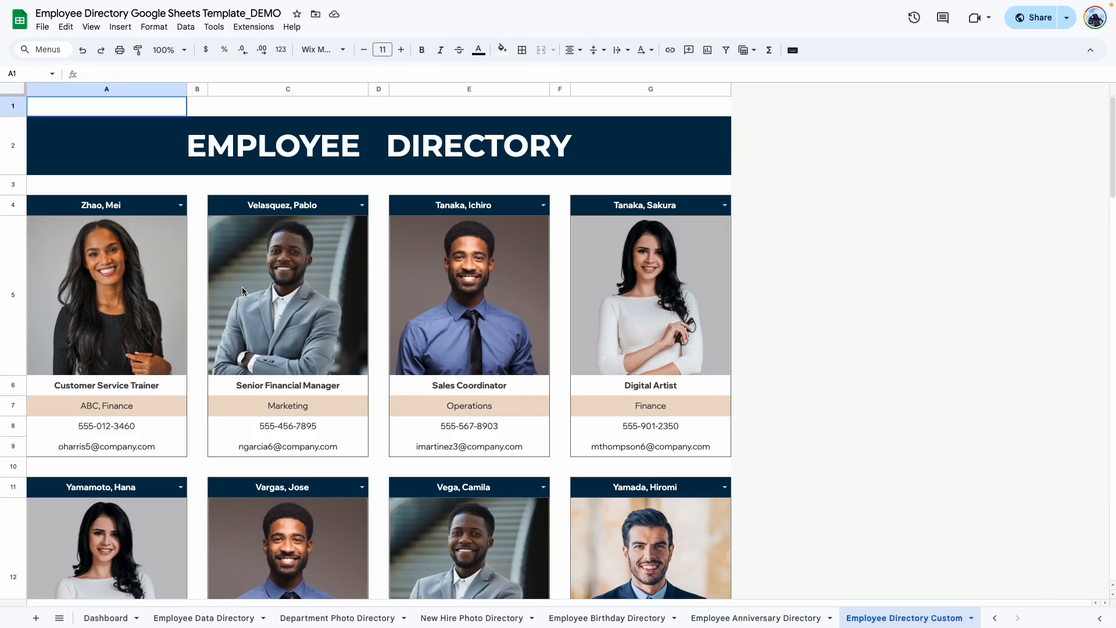
{"action": "left_click", "coordinate": [181, 205]}
{"action": "left_click", "coordinate": [132, 295]}
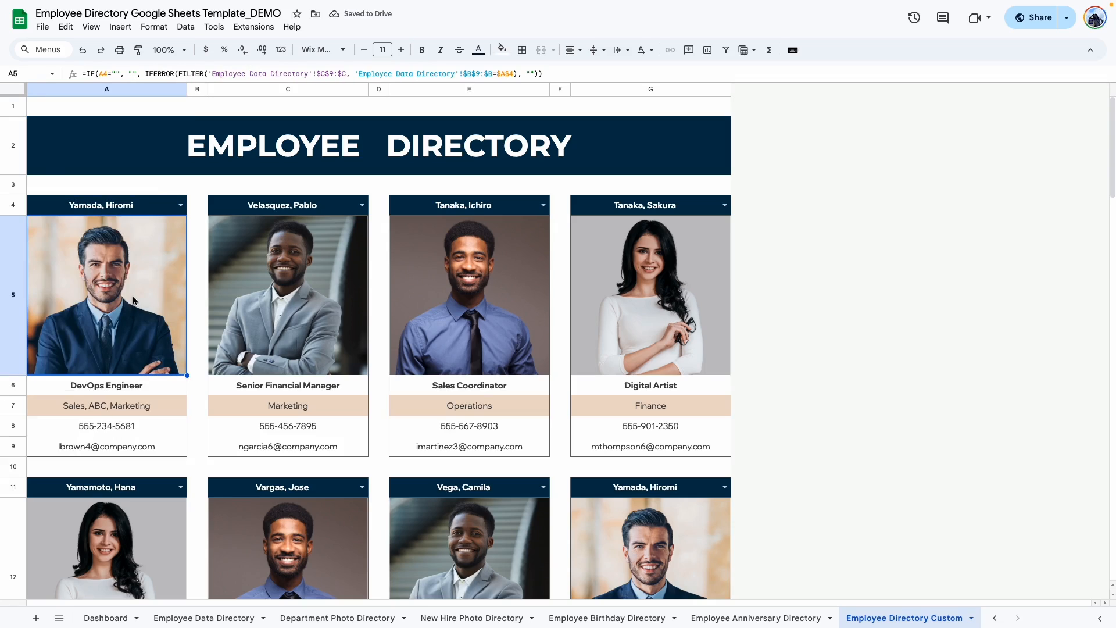